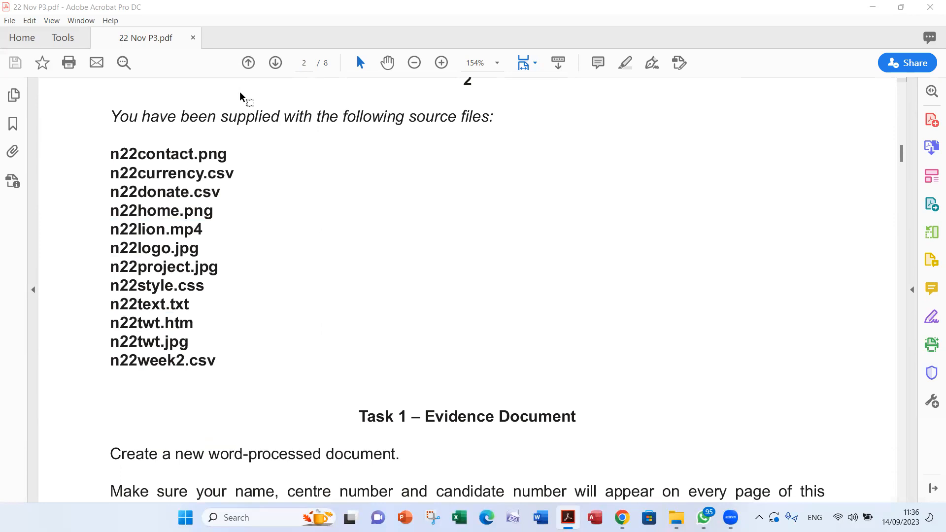
Compare the source files listed in the exam paper with the contents of the 22 Nov P3 folder
click(676, 518)
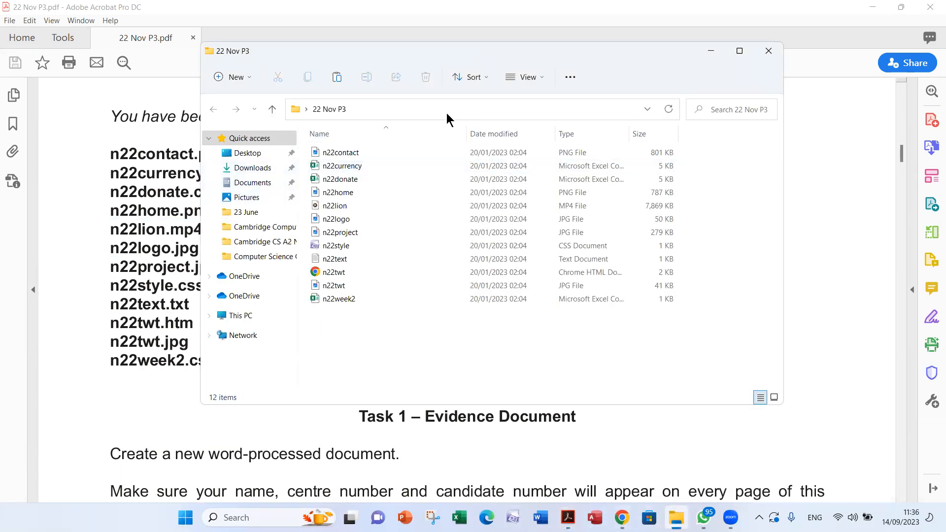
drag(395, 51, 471, 81)
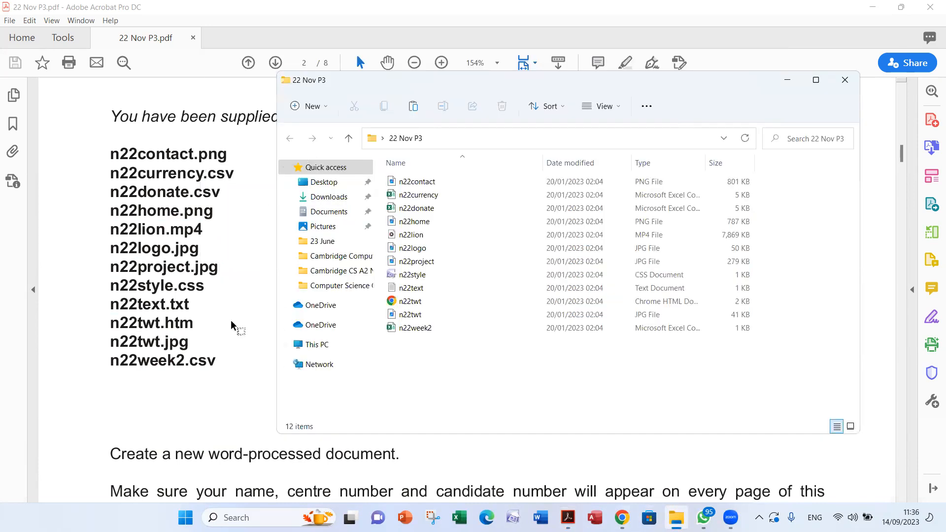
click(167, 400)
Copy the example evidence file name n22evidence_ZZ999_9999 from the Task 1 instructions
scroll(168, 400, down, 10)
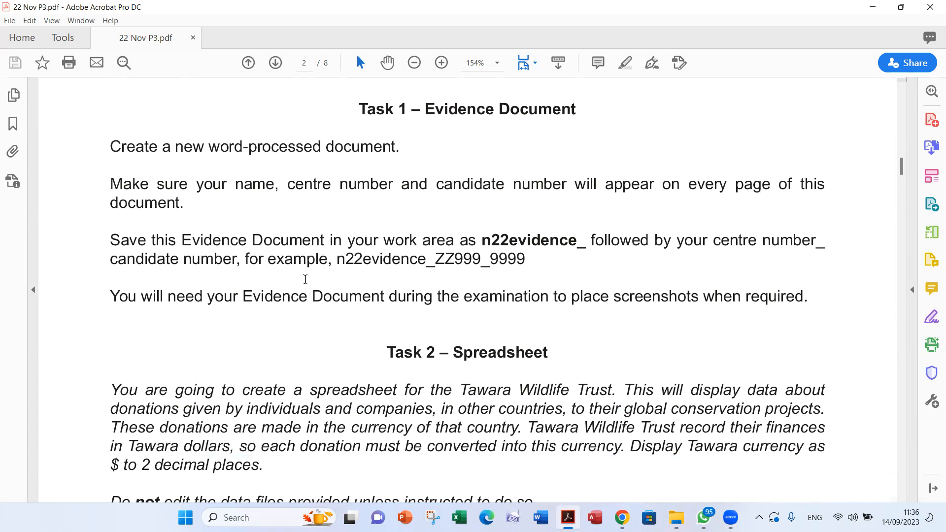
drag(337, 260, 524, 253)
right_click(516, 257)
click(535, 268)
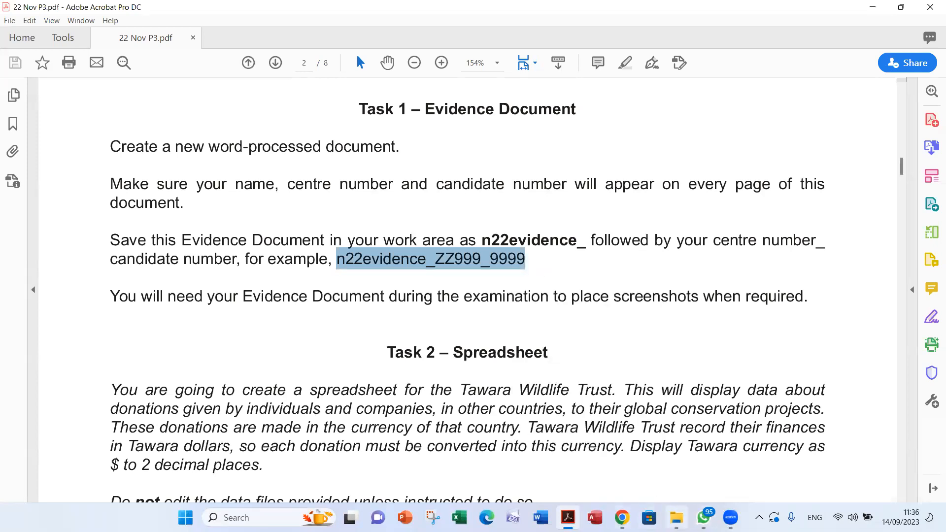
Create a Word document named n22evidence_ZZ999_9999 in the 22 Nov P3 folder and open it
click(676, 518)
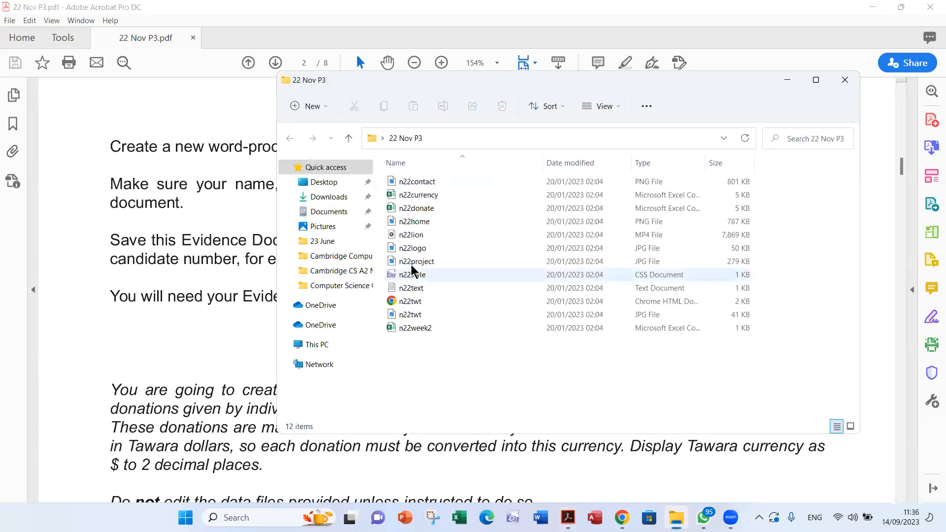
right_click(524, 367)
mouse_move(575, 315)
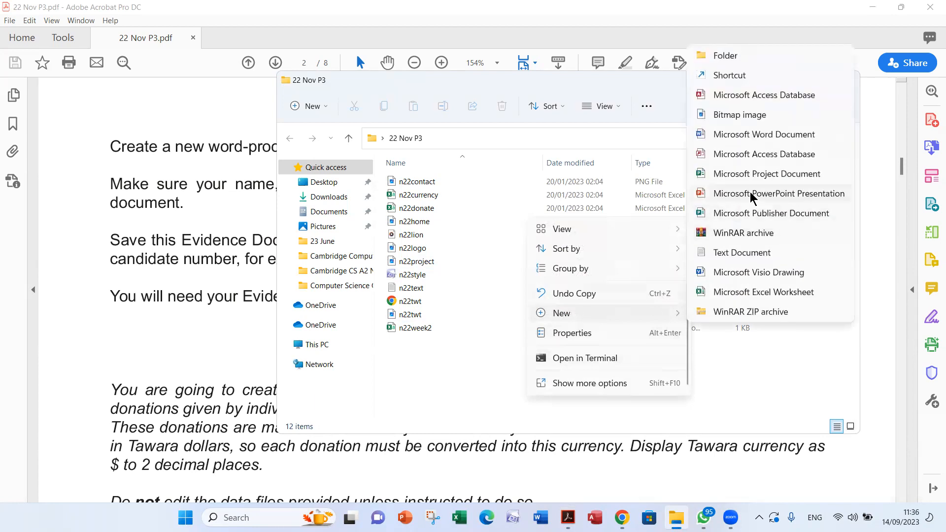
click(787, 134)
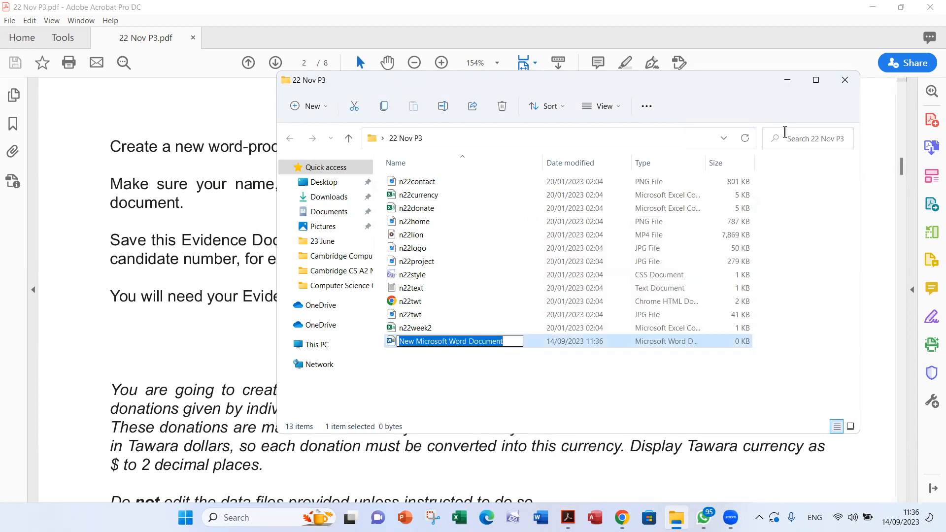
key(ctrl+v)
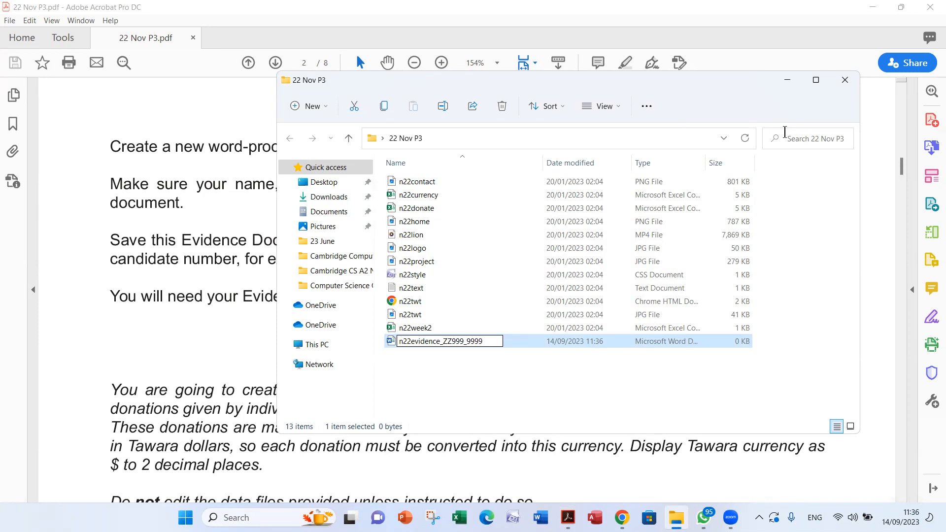
key(Return)
key(Return)
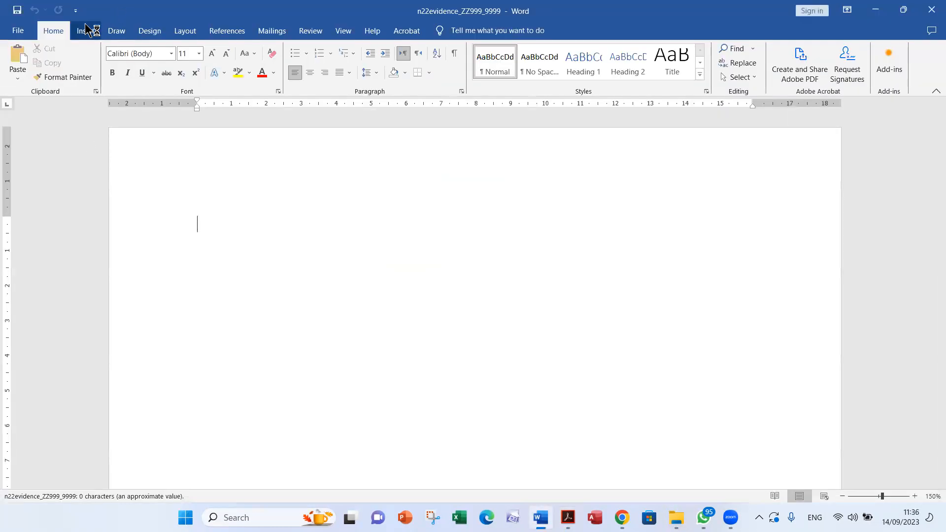
Insert a header with a single text placeholder into the evidence document
click(86, 31)
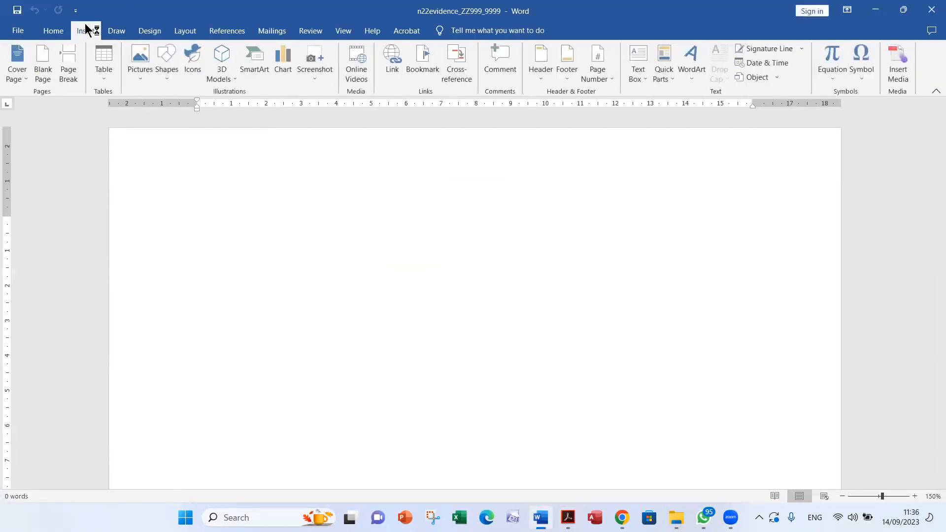
click(541, 62)
click(557, 154)
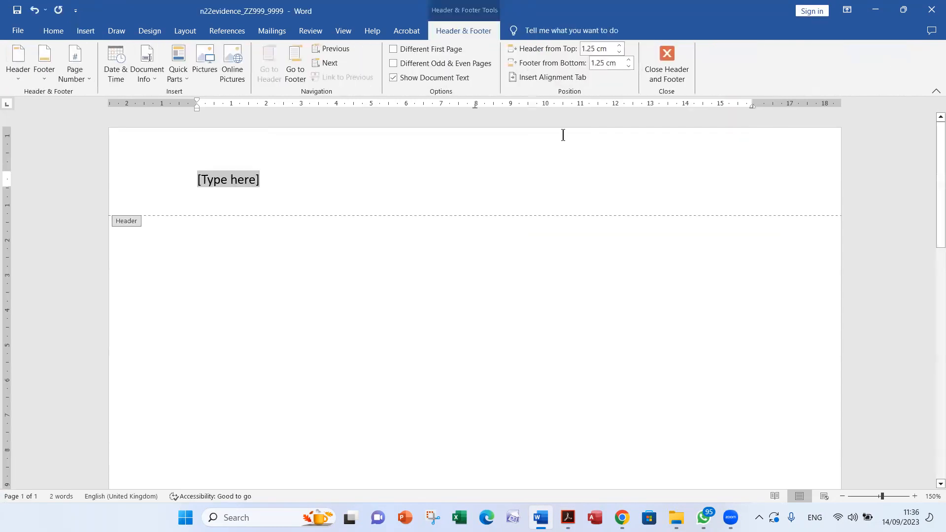
Fill the header with the candidate's name, centre number and candidate number, close the header and save the document
text(Name Name )
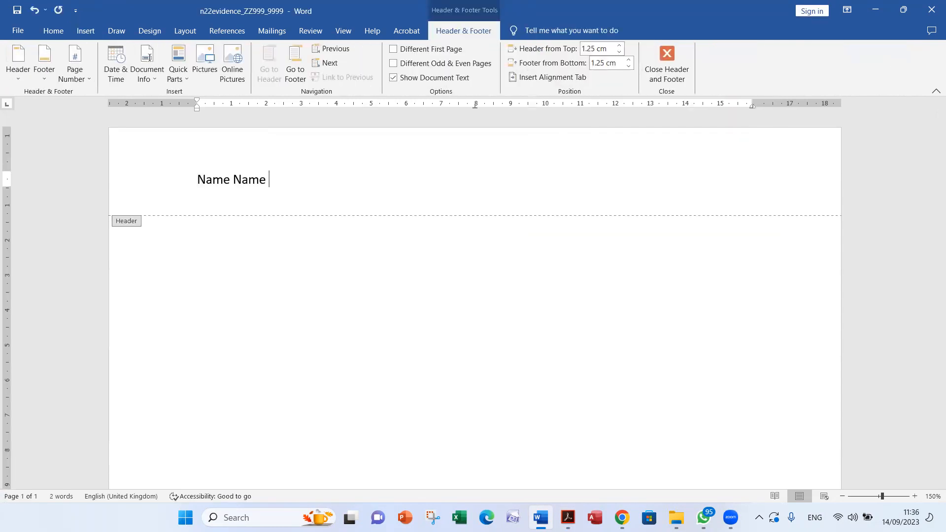
text(EG007 0001)
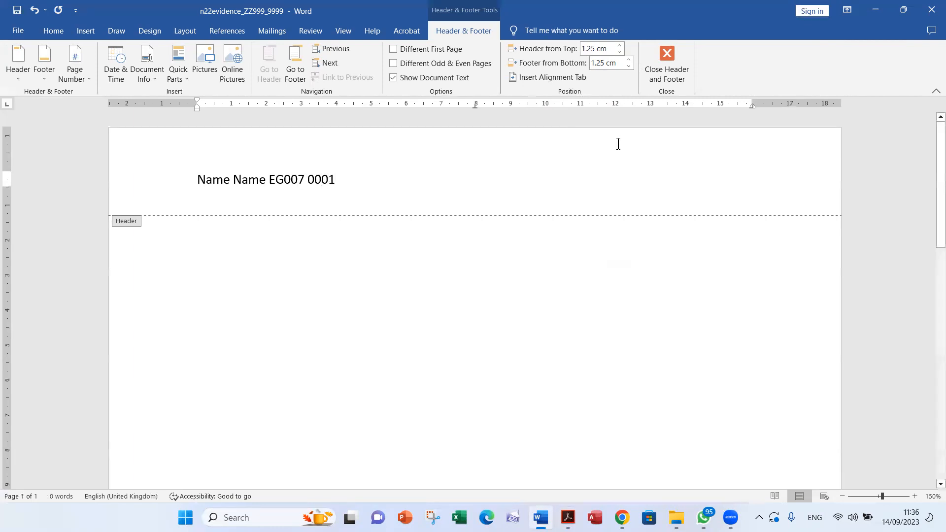
click(666, 74)
click(18, 9)
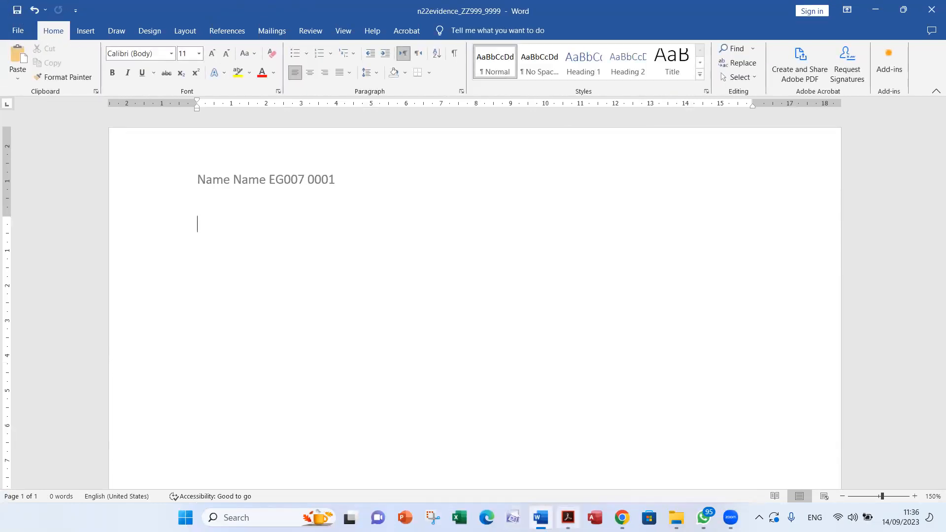
Switch back to the exam paper in Adobe Acrobat and read the Task 2 introduction about donations, Tawara dollars and the currency format
click(568, 517)
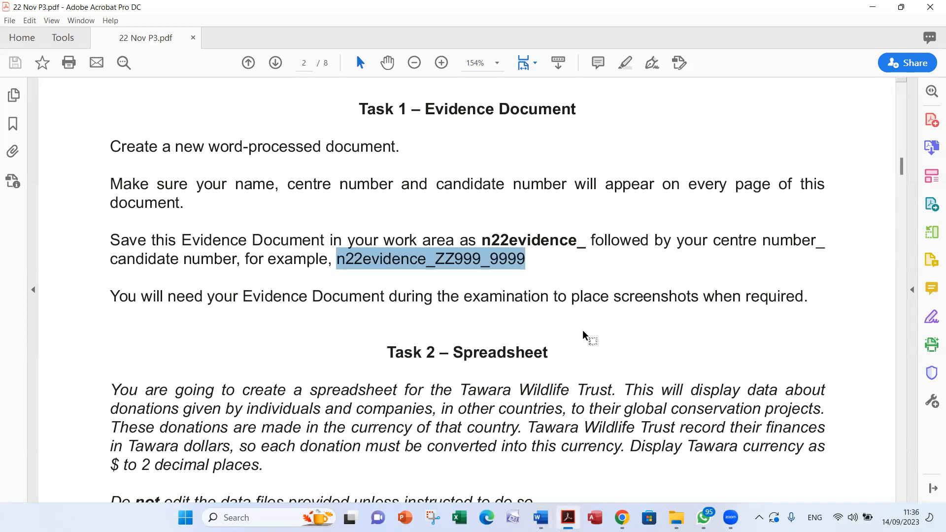
double_click(655, 296)
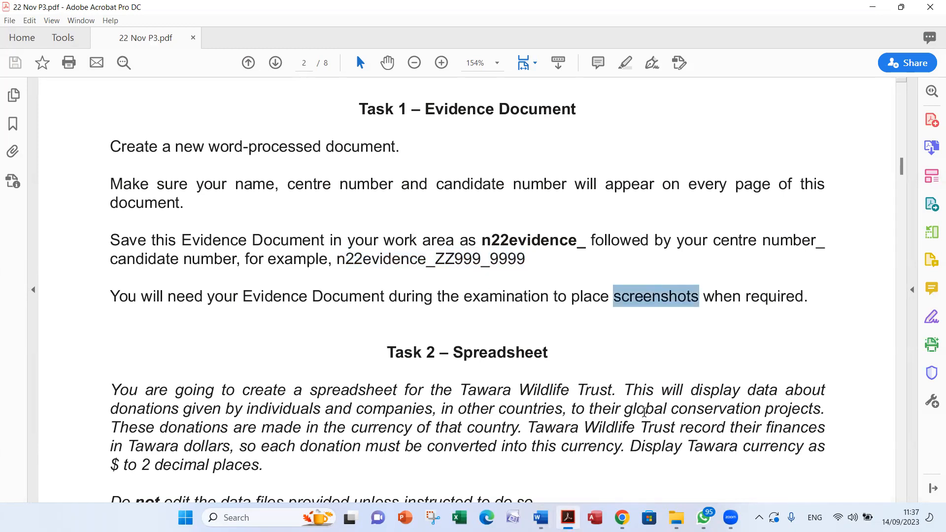
scroll(675, 373, down, 5)
scroll(674, 373, down, 1)
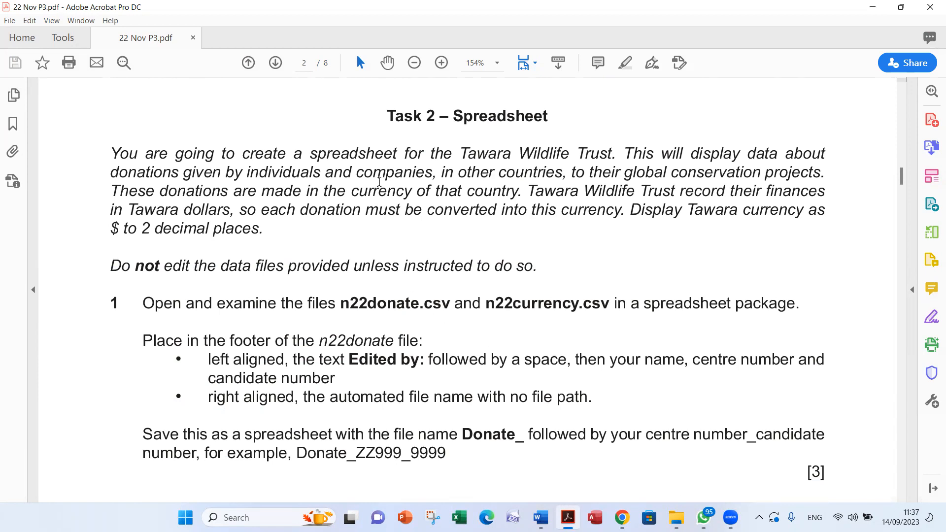
double_click(364, 148)
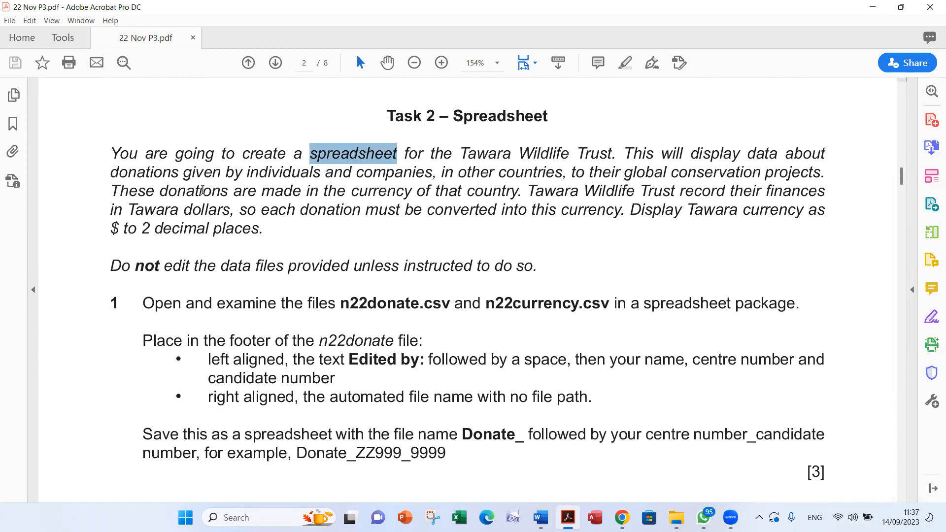
click(162, 173)
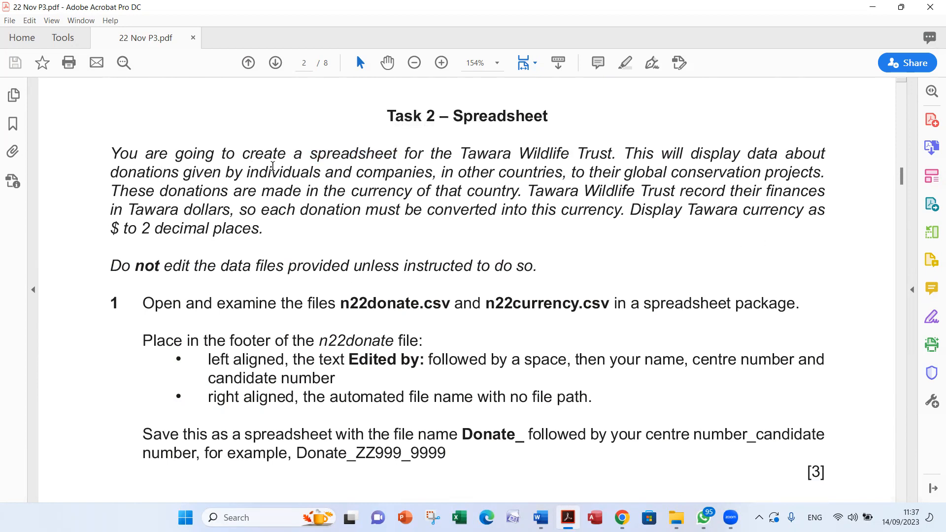
click(385, 171)
drag(466, 170, 562, 171)
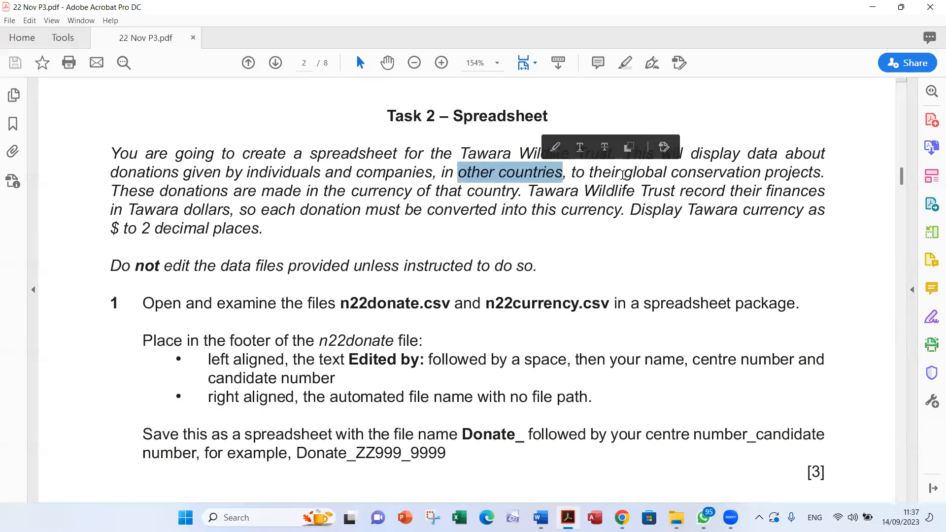
drag(624, 173, 820, 172)
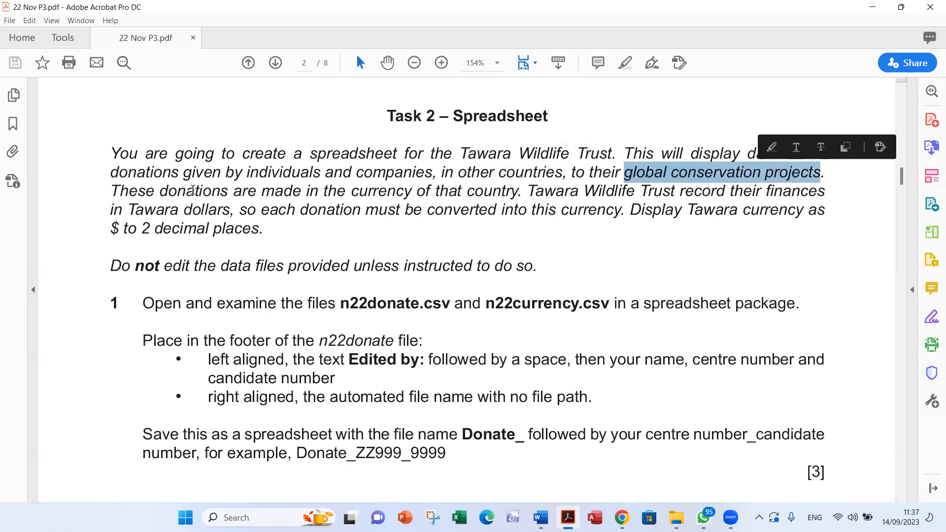
click(385, 190)
double_click(512, 196)
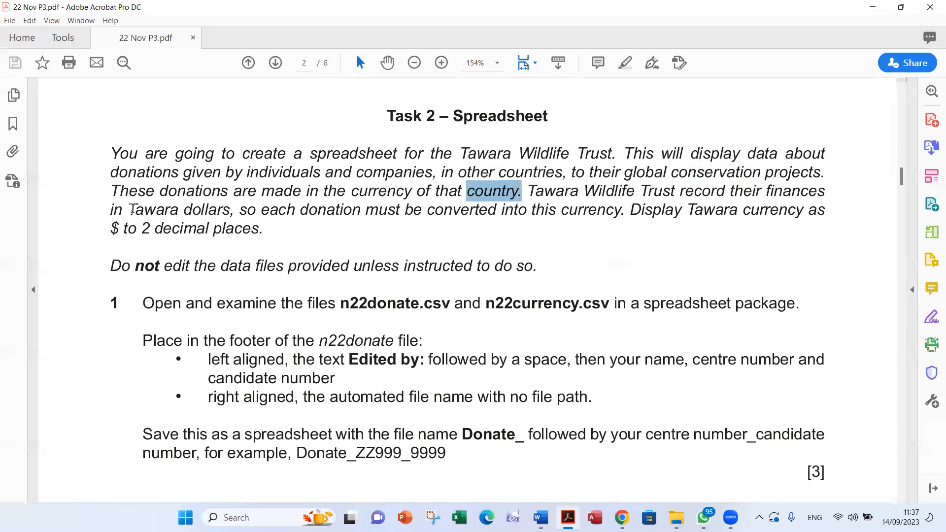
drag(129, 209, 230, 209)
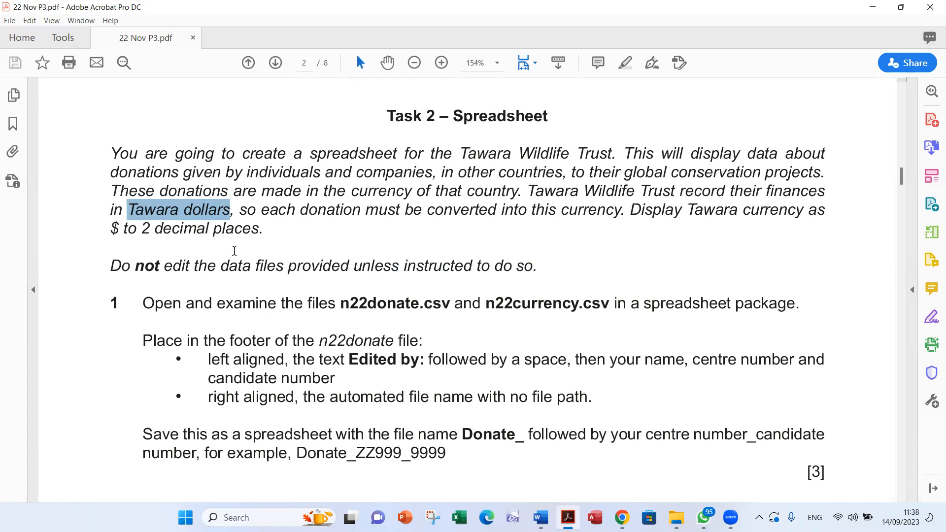
drag(109, 231, 119, 230)
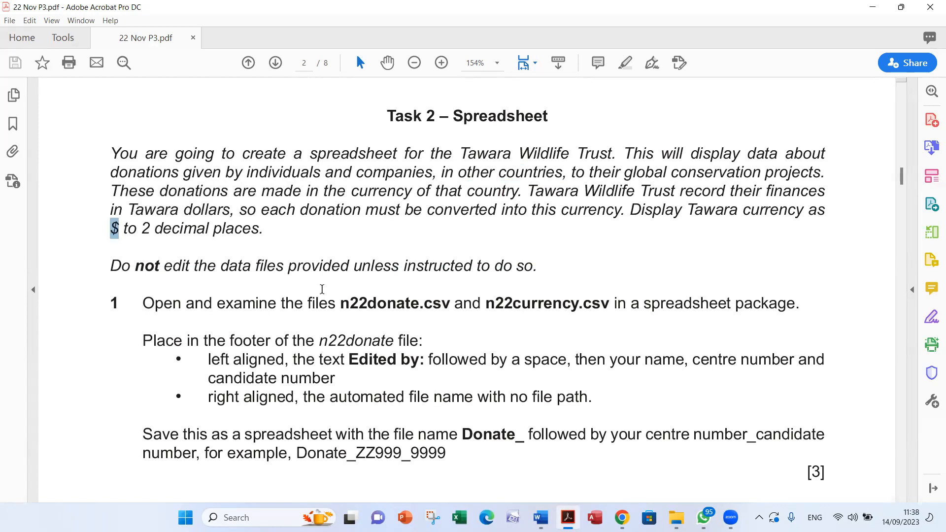
Examine the rule on editing data files and question 1's instructions for n22donate.csv, n22currency.csv and the Donate_ spreadsheet
scroll(362, 290, down, 2)
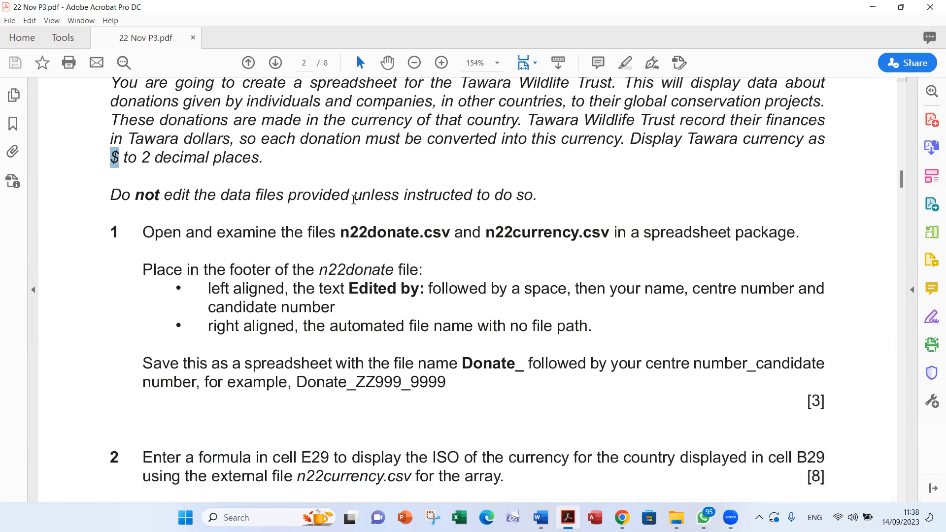
click(449, 195)
double_click(450, 194)
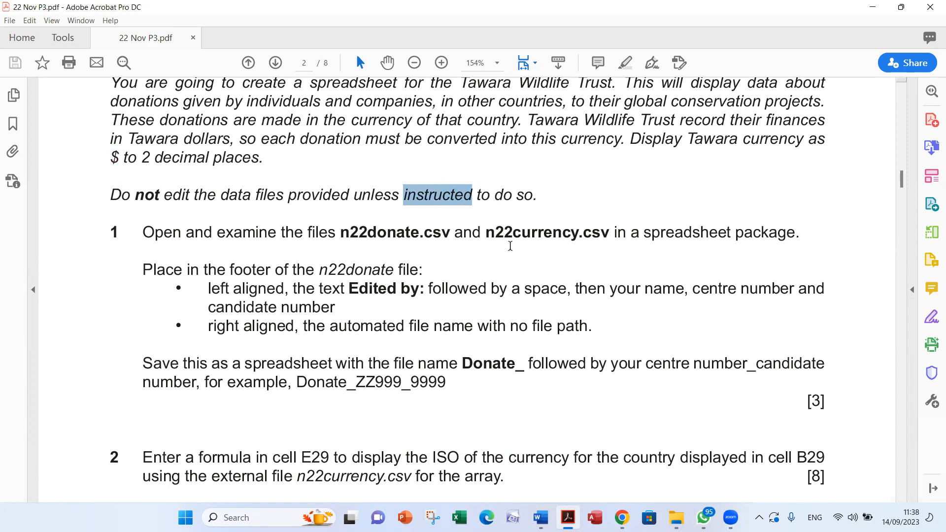
click(522, 232)
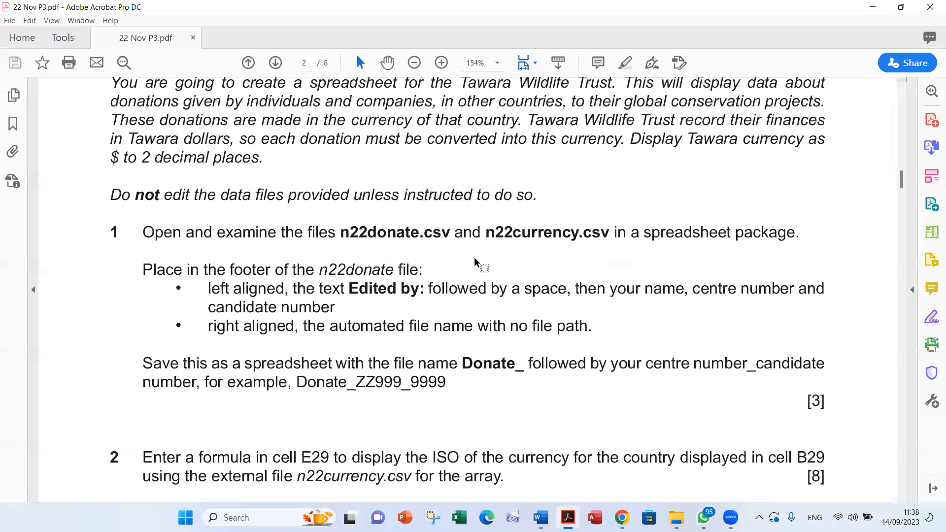
double_click(525, 232)
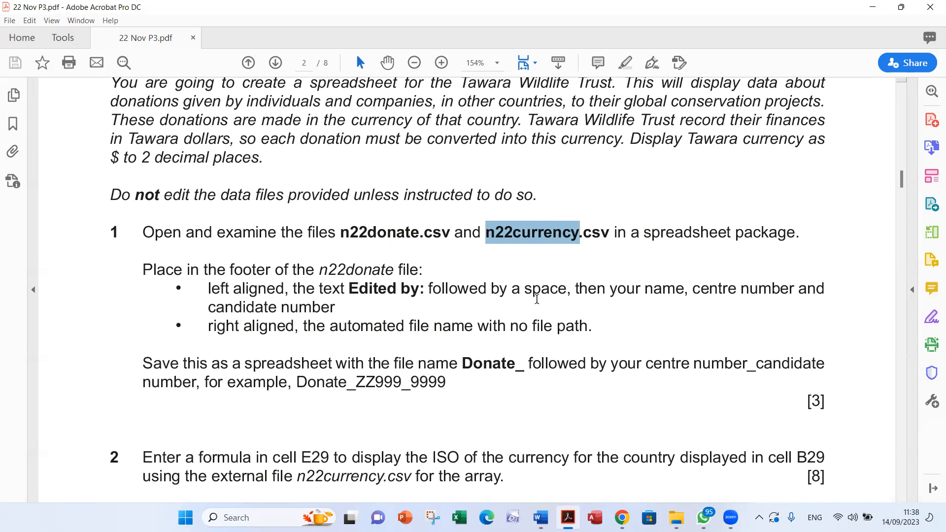
double_click(402, 232)
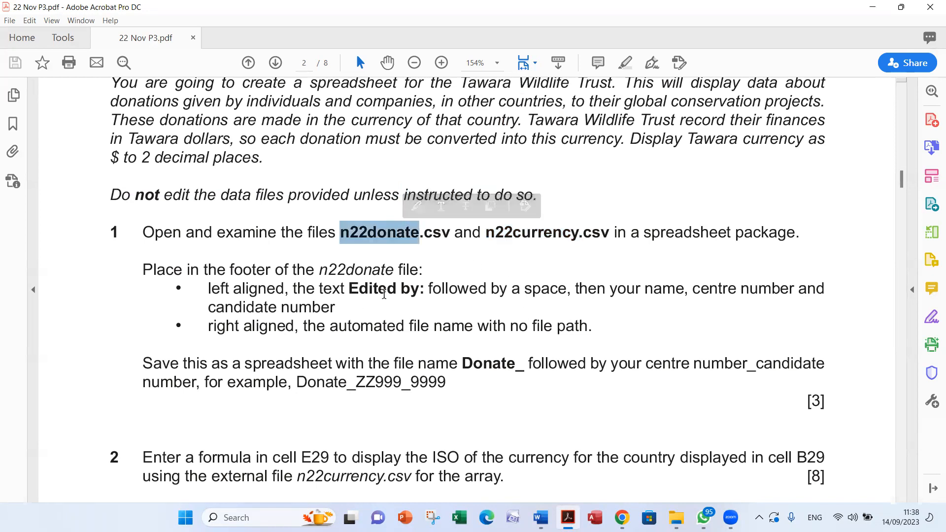
click(484, 363)
double_click(483, 364)
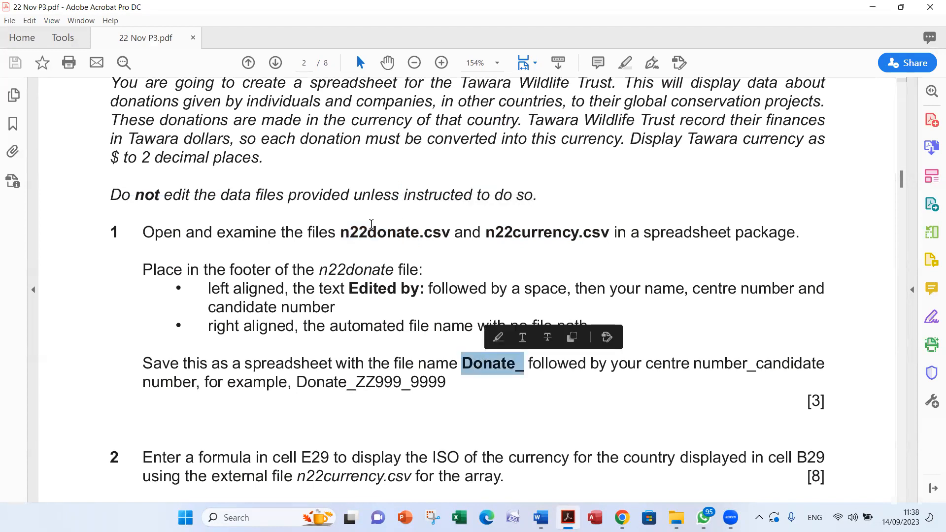
double_click(510, 232)
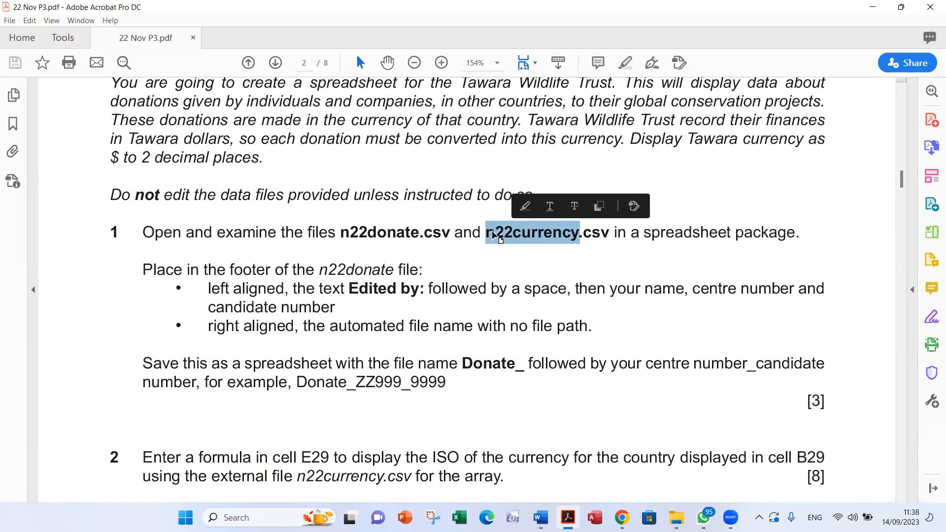
double_click(364, 233)
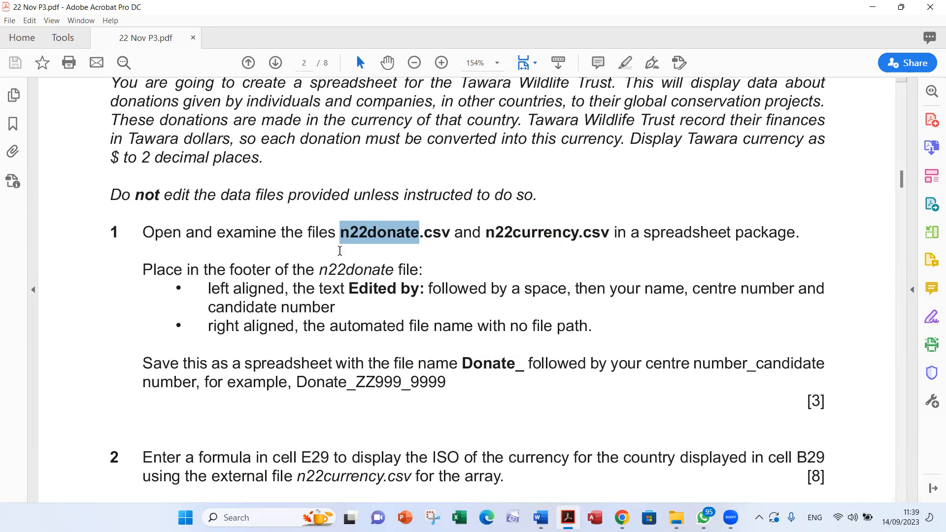
click(422, 197)
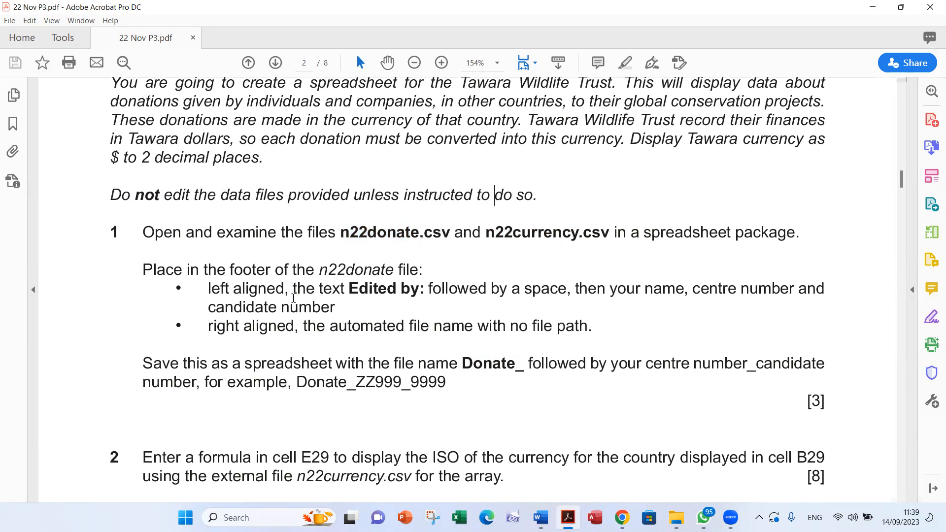
double_click(225, 235)
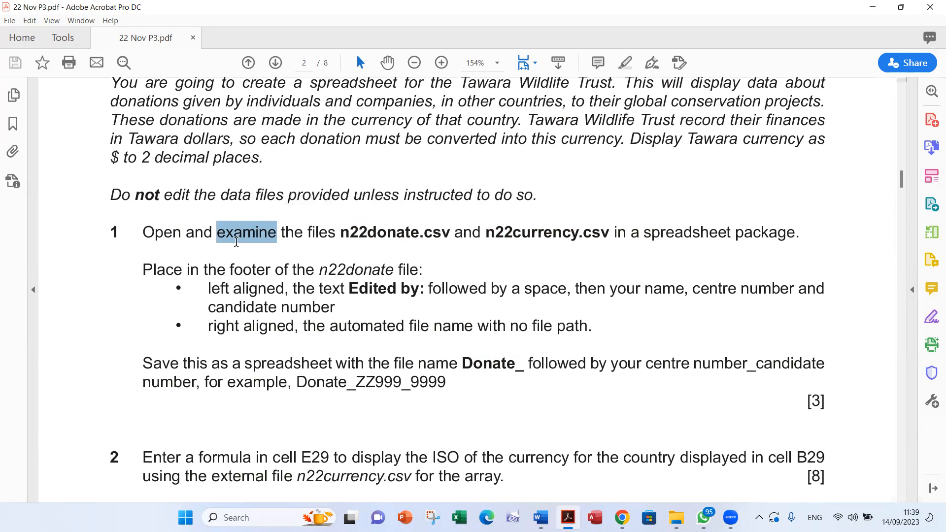
double_click(380, 231)
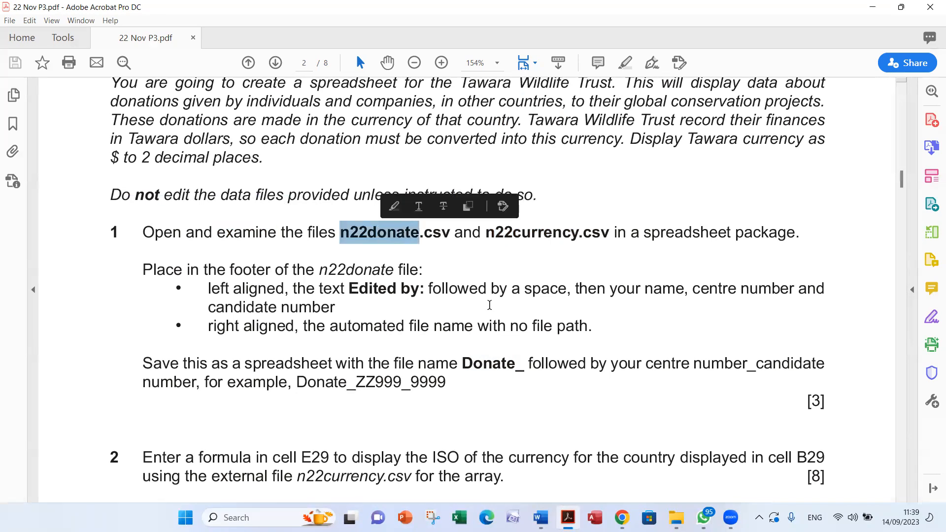
Open n22donate from the 22 Nov P3 folder in Excel, autofit all its columns and look over the projects and donations tables
double_click(534, 232)
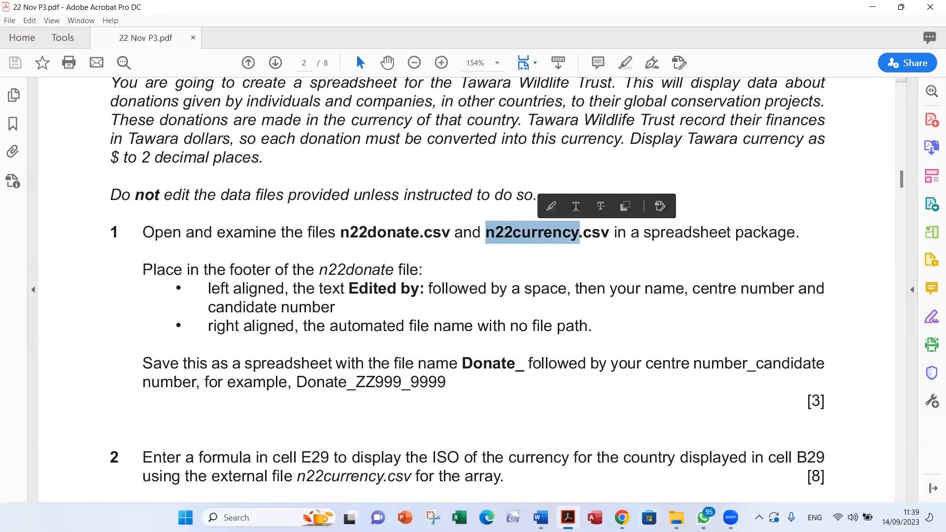
click(677, 518)
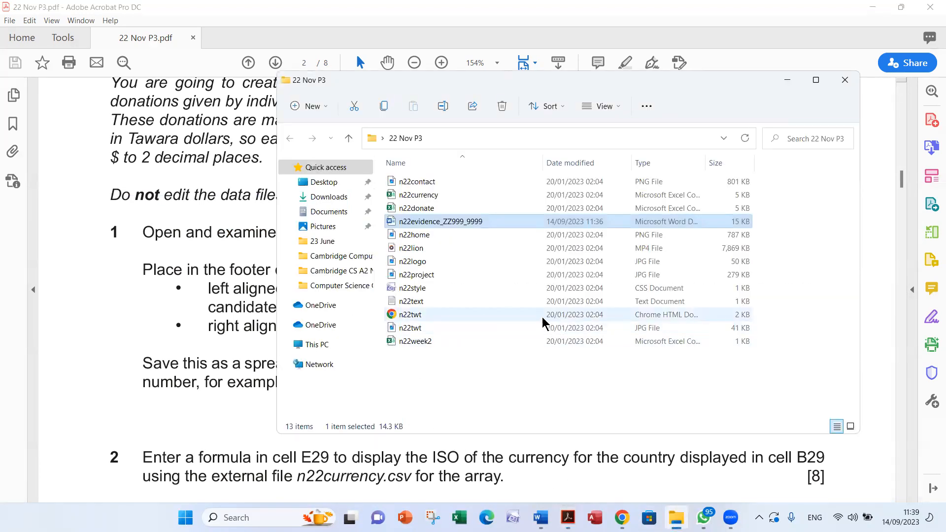
click(457, 207)
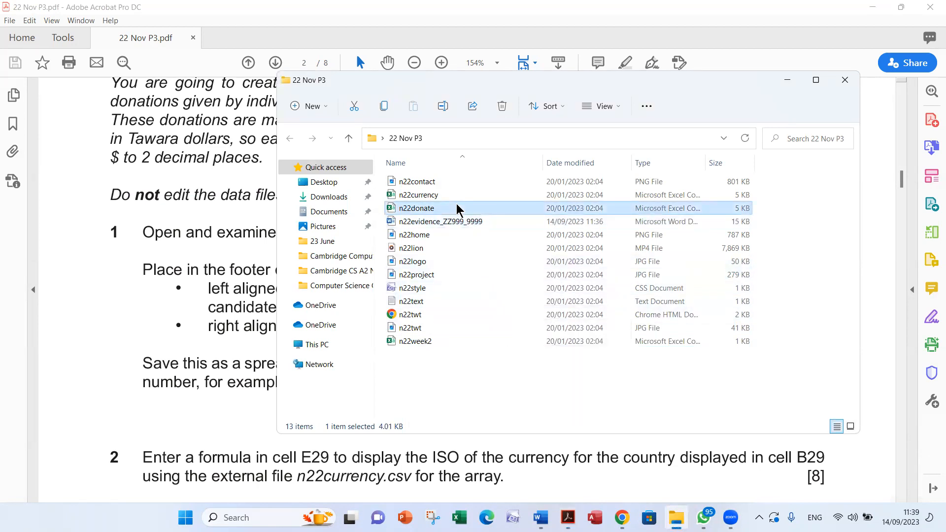
double_click(457, 208)
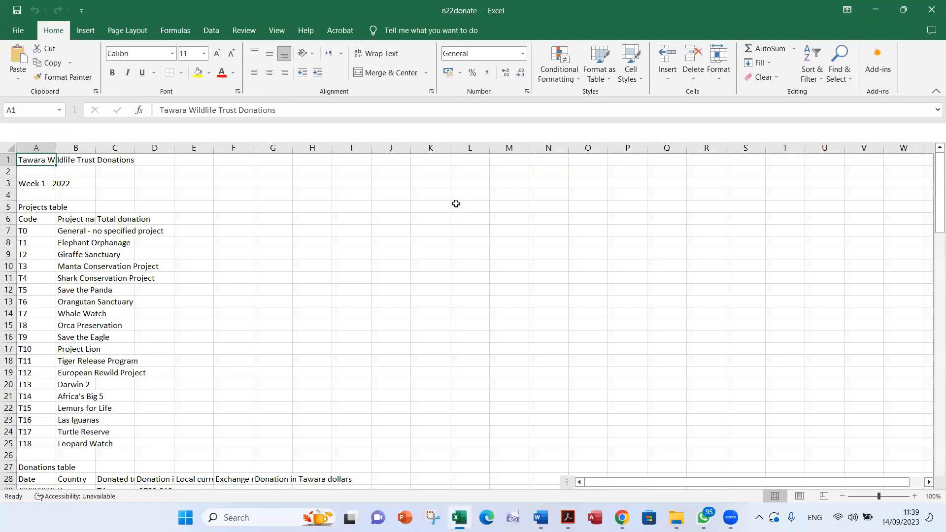
click(7, 147)
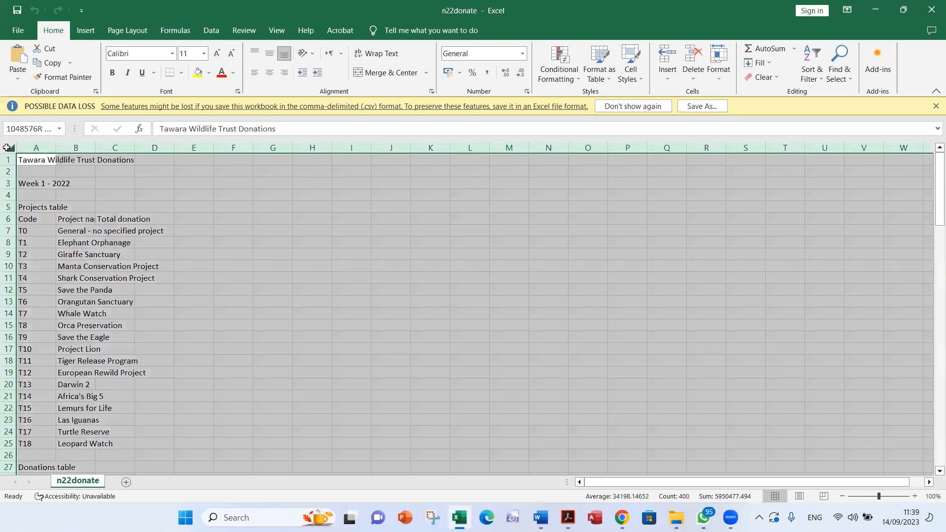
double_click(57, 144)
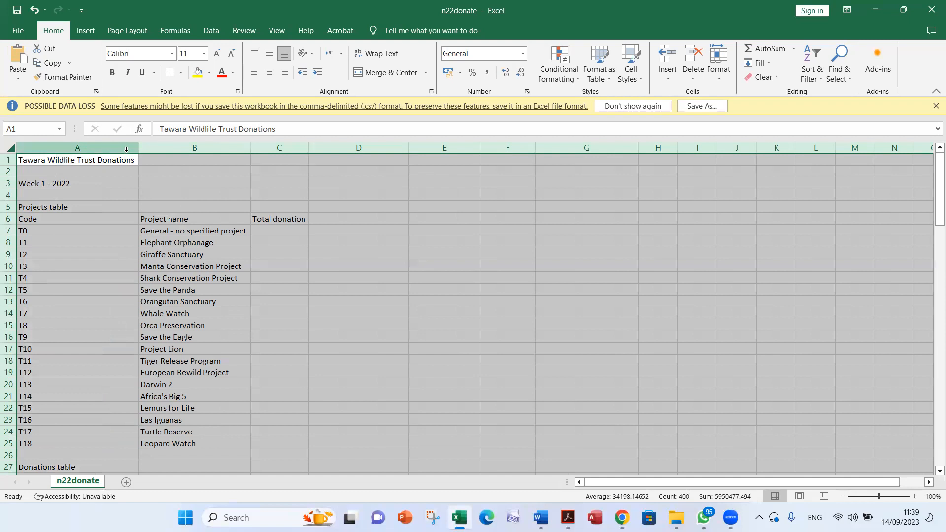
click(448, 295)
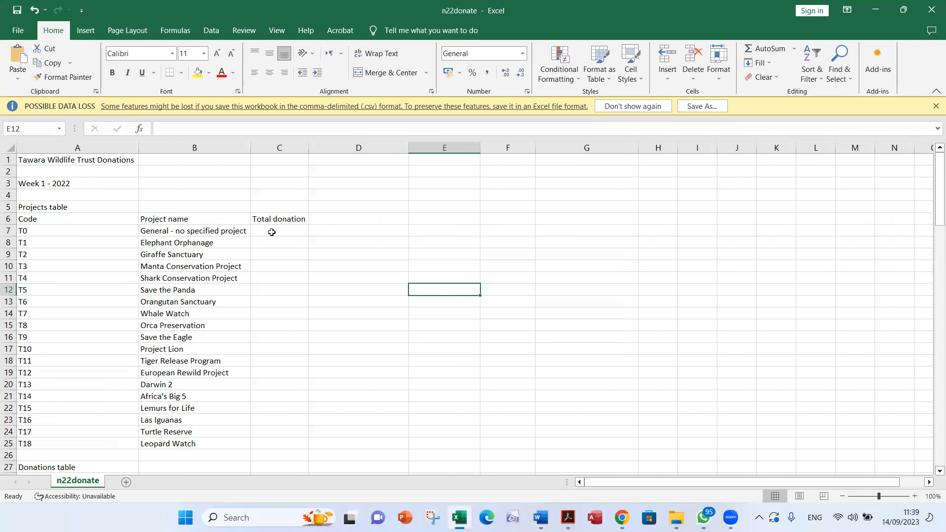
scroll(317, 261, down, 6)
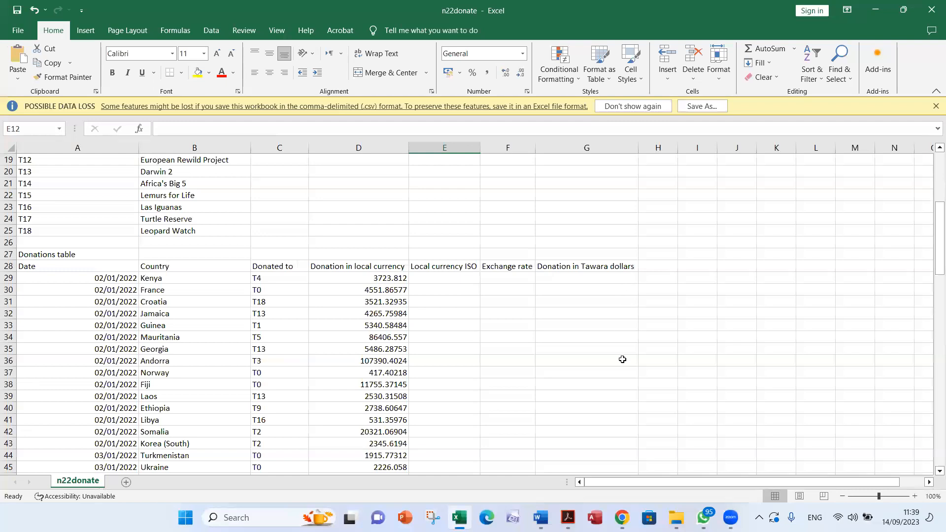
scroll(472, 377, up, 6)
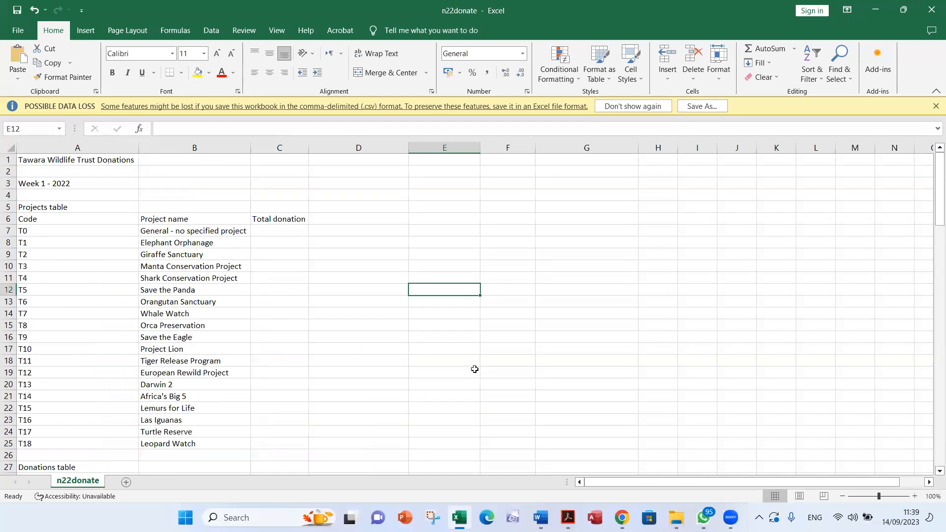
Open n22currency from the 22 Nov P3 folder and autofit all its columns
key(alt+Tab)
key(Tab)
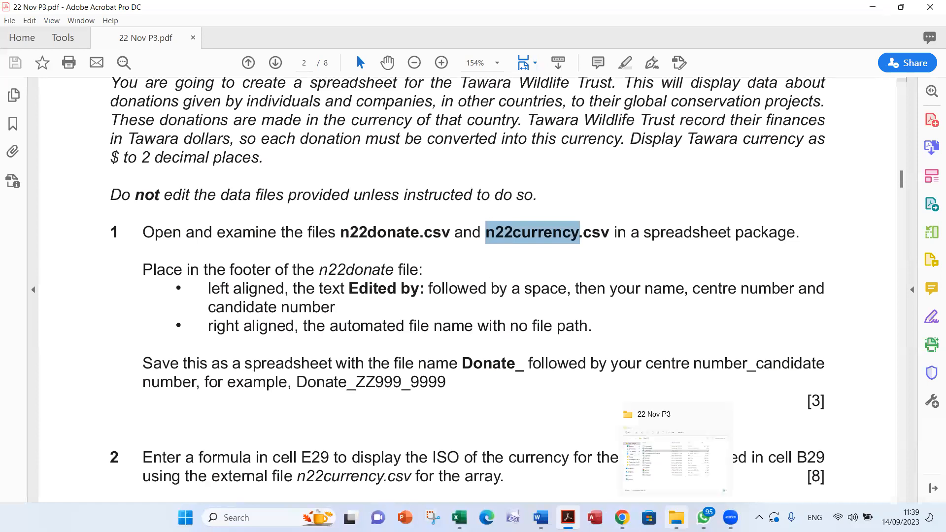
click(675, 456)
double_click(438, 194)
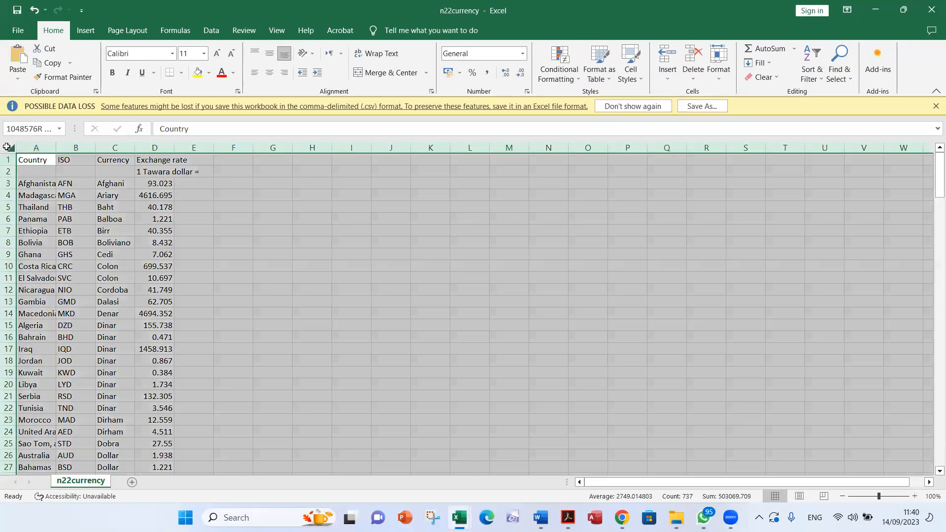
click(8, 147)
double_click(53, 145)
click(384, 278)
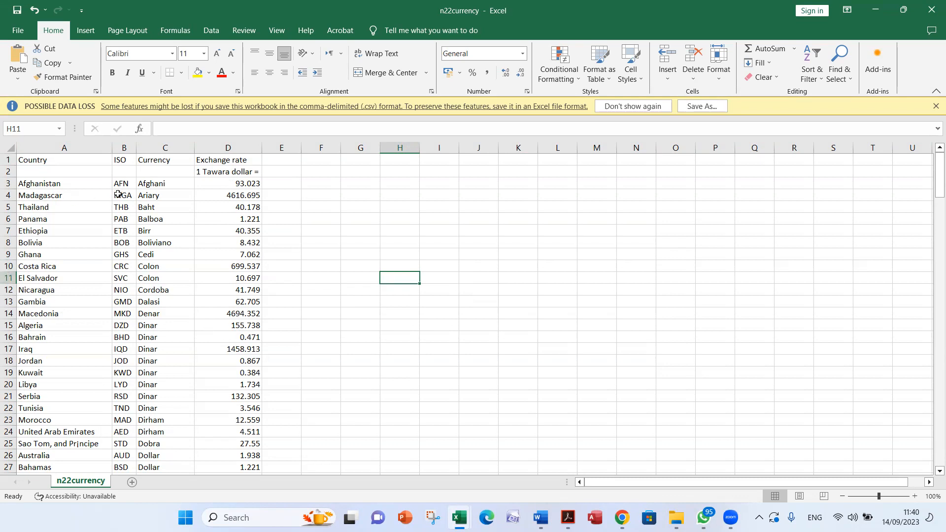
Examine the ISO, Currency and Exchange rate columns of the n22currency data
drag(122, 183, 115, 278)
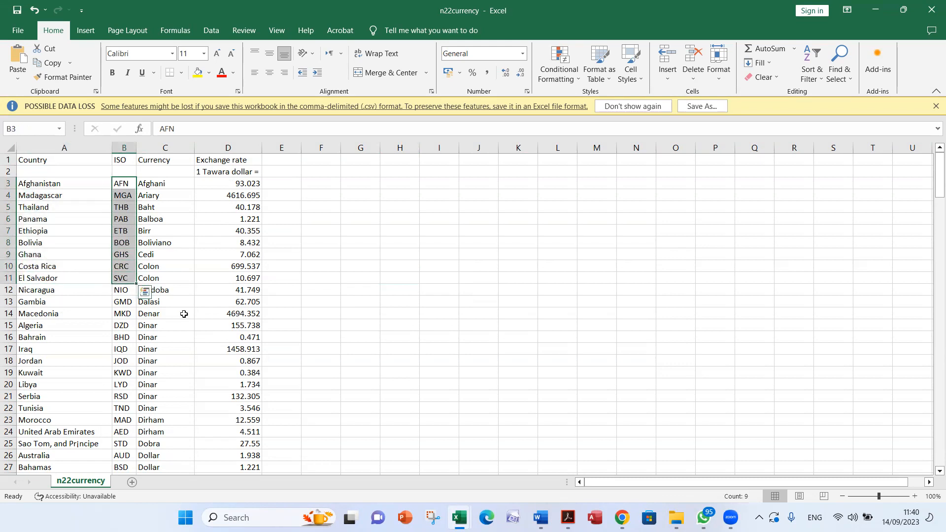
drag(148, 184, 149, 280)
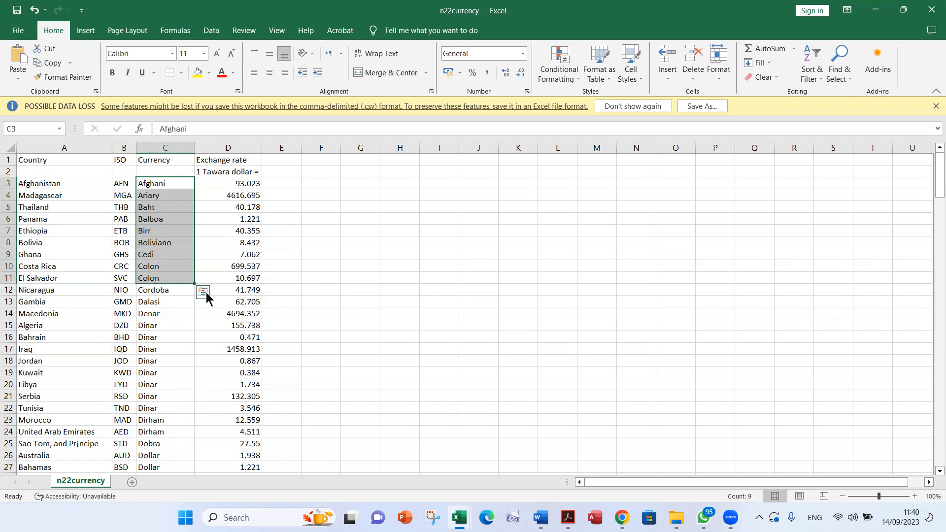
drag(240, 188, 242, 302)
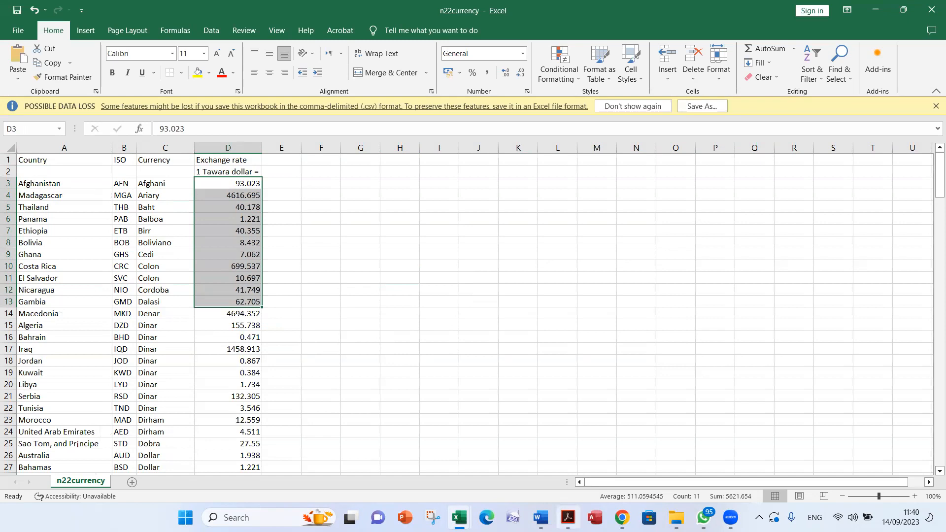
Check question 1's footer instructions in the exam paper in Acrobat, and open the left footer section of n22donate in Excel for editing
click(568, 517)
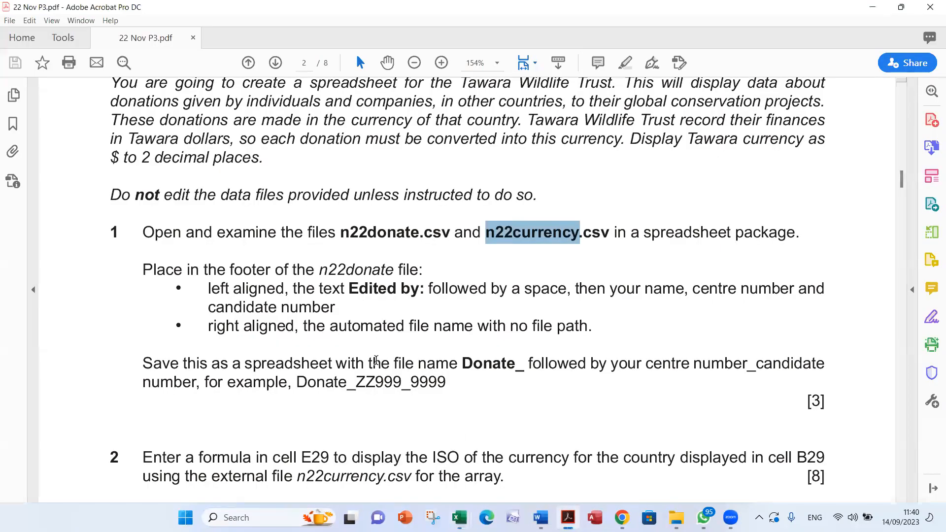
double_click(335, 277)
scroll(340, 345, down, 2)
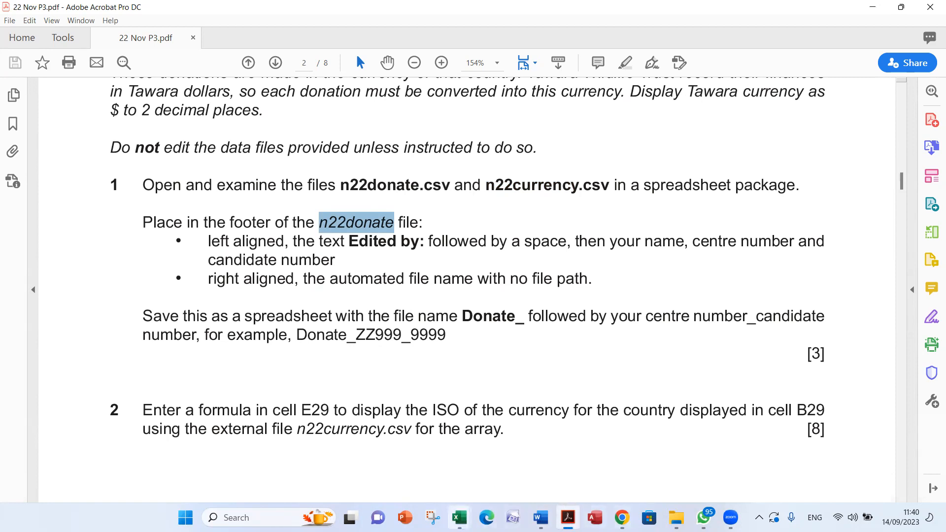
mouse_move(459, 518)
click(412, 473)
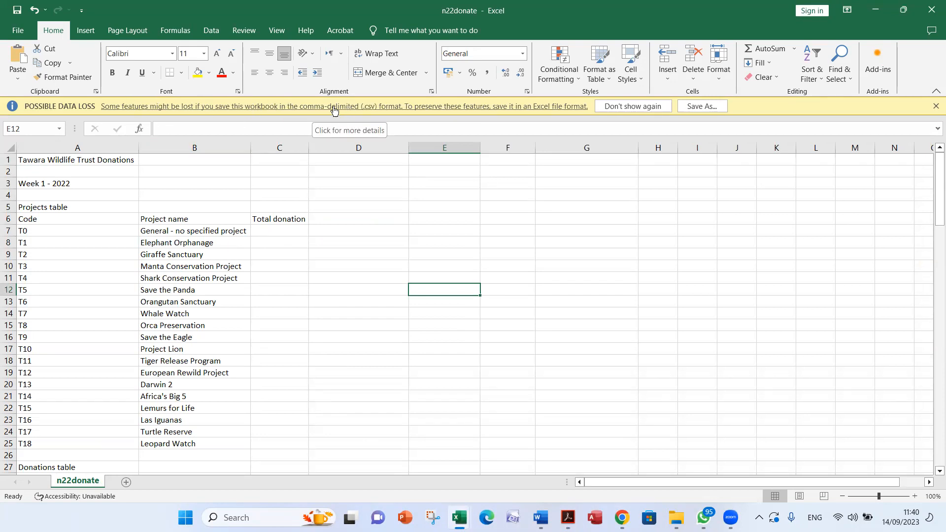
click(85, 32)
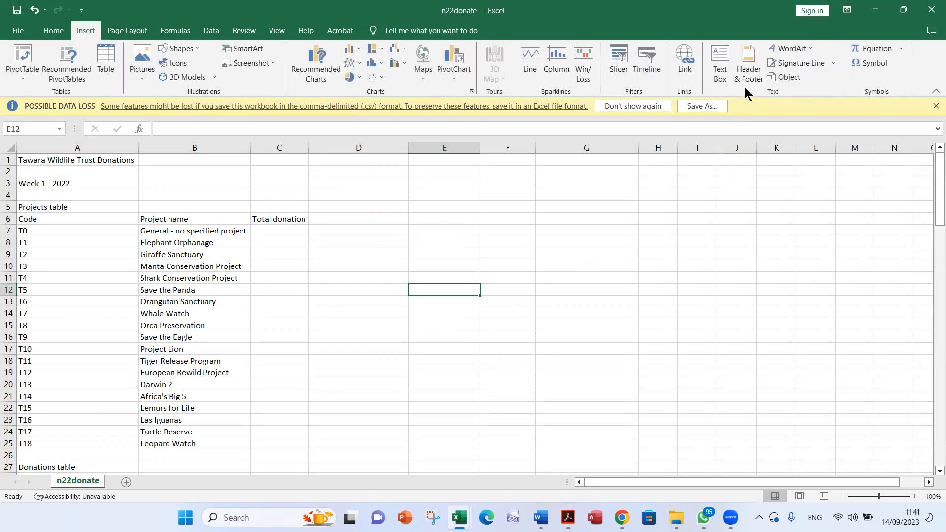
click(748, 73)
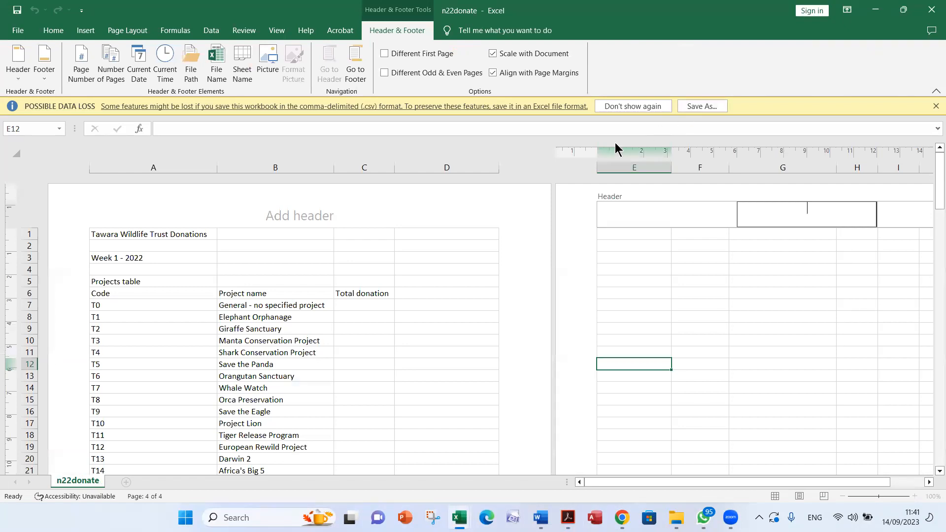
click(360, 77)
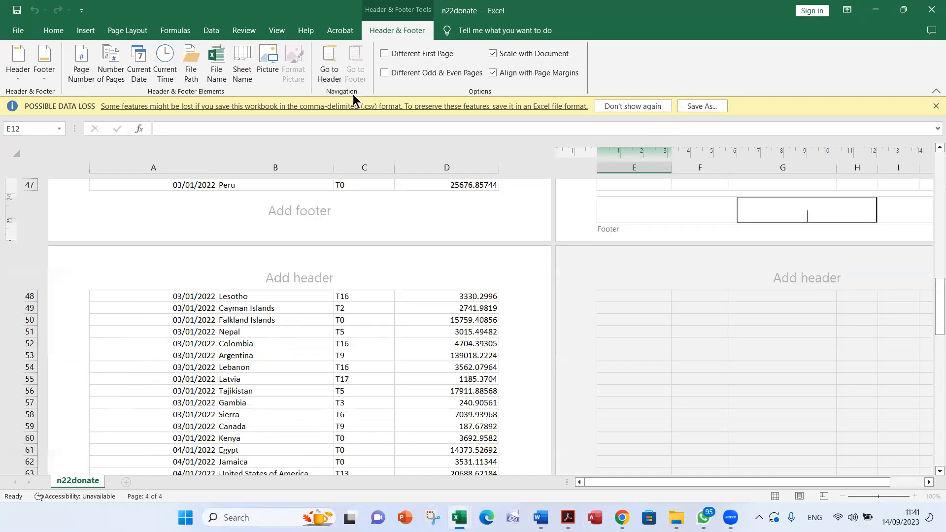
click(140, 211)
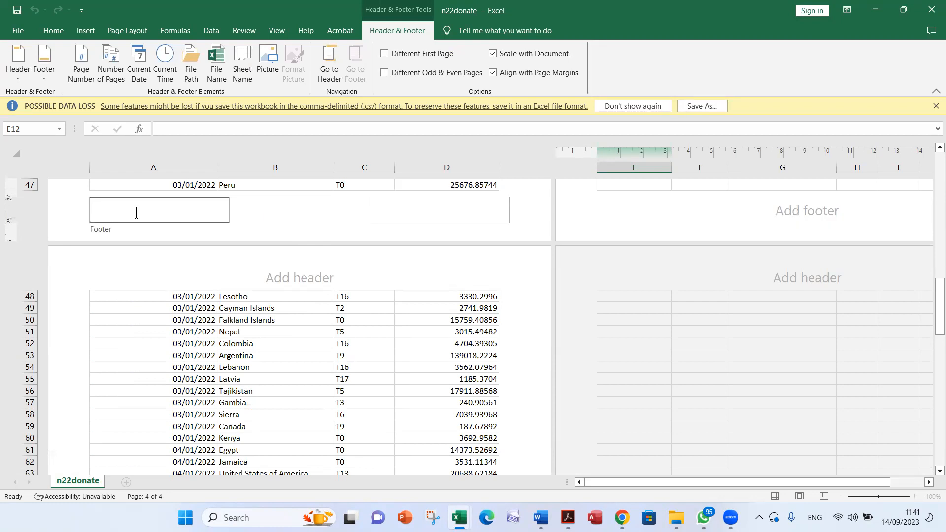
Copy "Edited by:" from the exam paper into the left footer section, followed by the candidate's name, centre number and candidate number
key(alt+Tab)
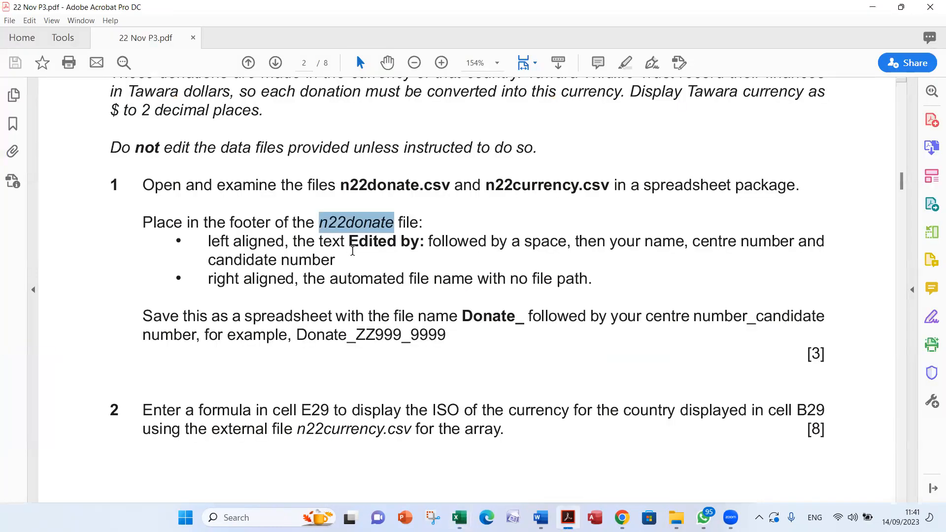
drag(348, 243, 422, 246)
key(ctrl+c)
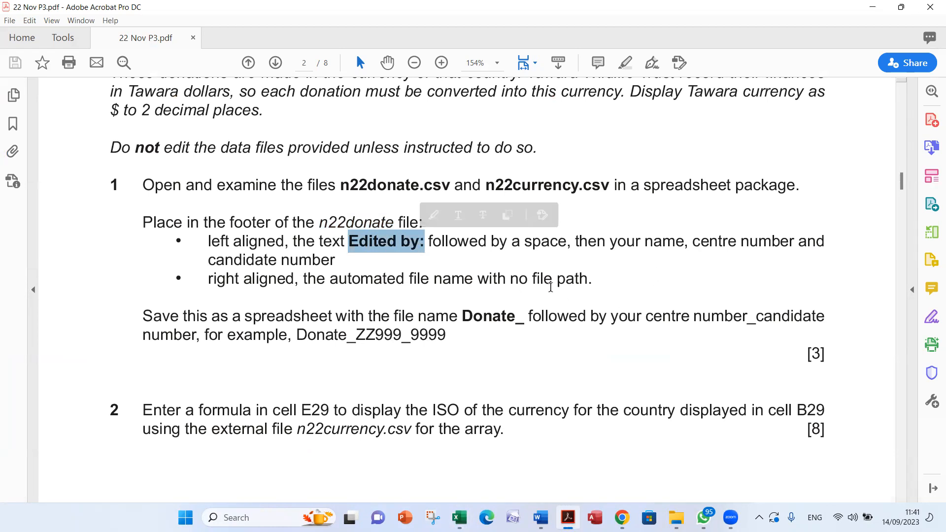
key(alt+Tab)
key(ctrl+v)
text(Name )
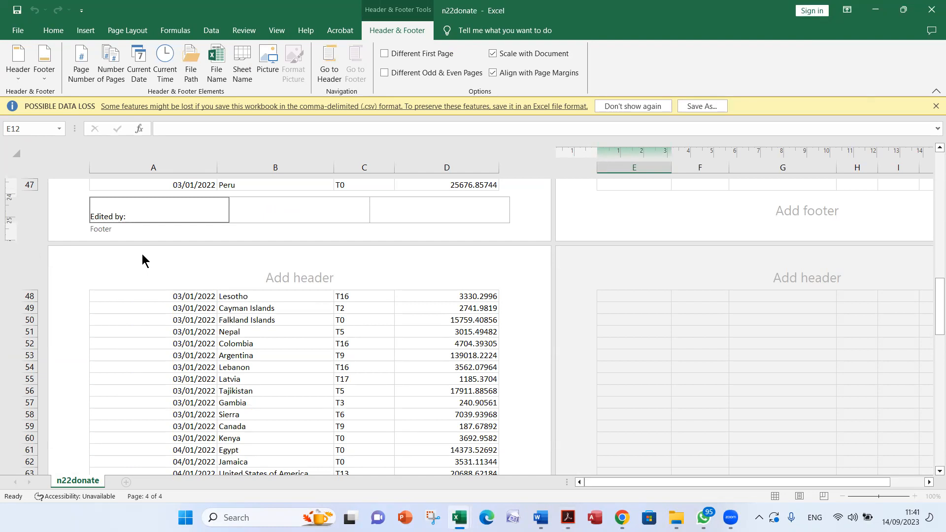
text(Name EG007 0001)
Insert the automated file name without file path in the right footer section, checking the requirement against the exam paper
key(alt+Tab)
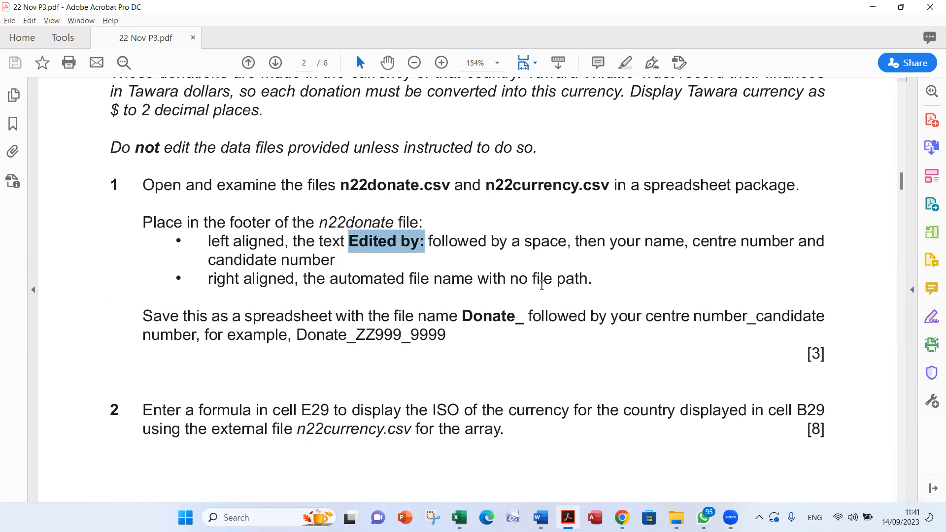
key(alt+Tab)
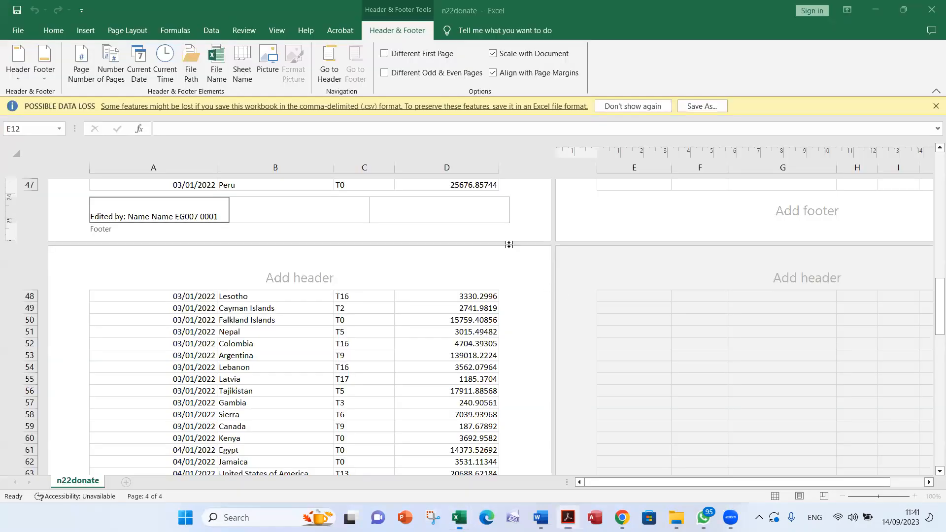
click(486, 213)
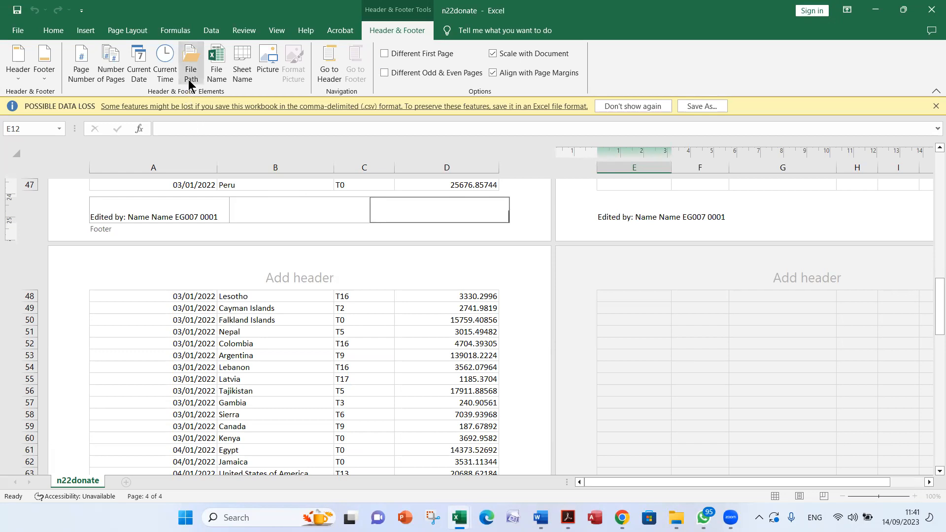
click(216, 76)
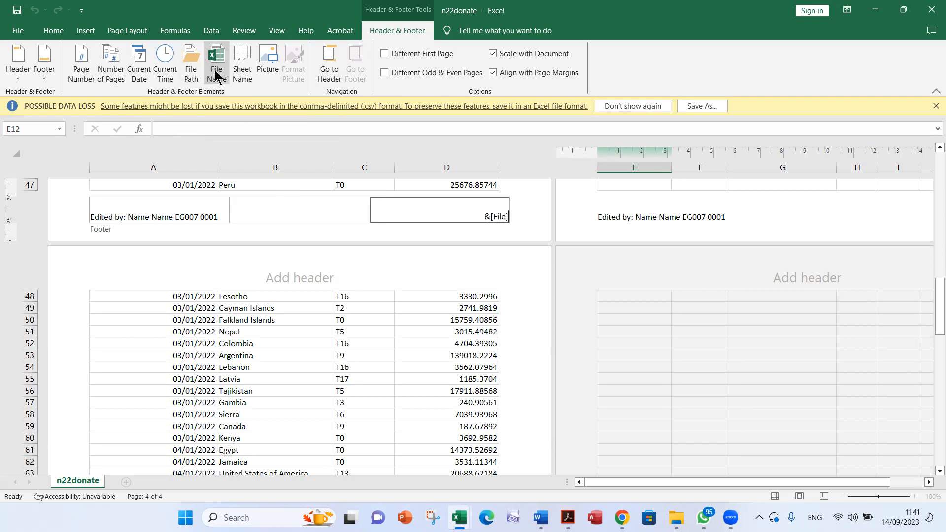
key(alt+Tab)
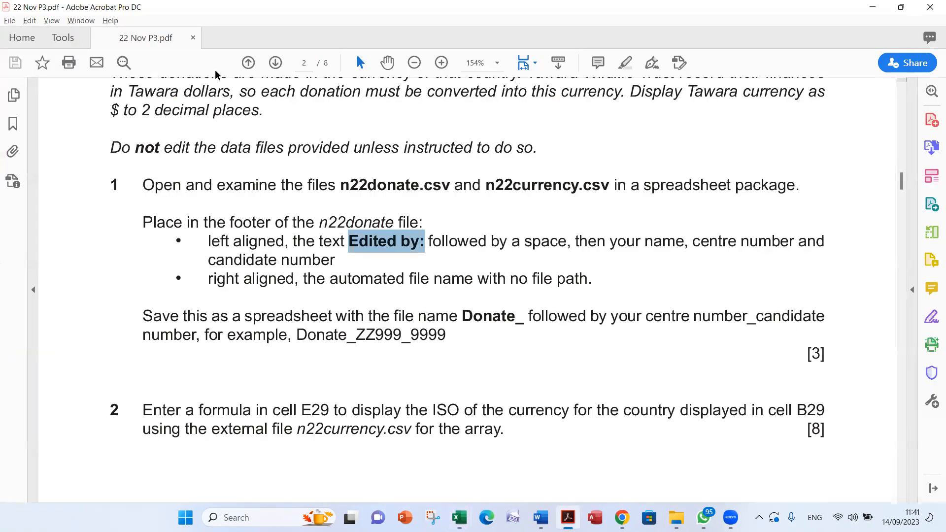
key(alt+Tab)
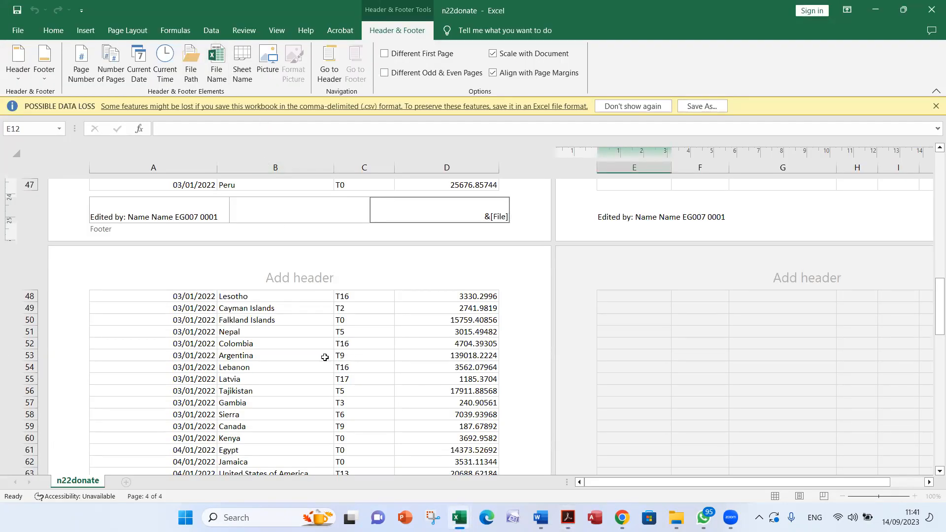
Close the footer of n22donate and return the worksheet to Normal view
click(292, 356)
click(254, 379)
click(254, 334)
click(254, 380)
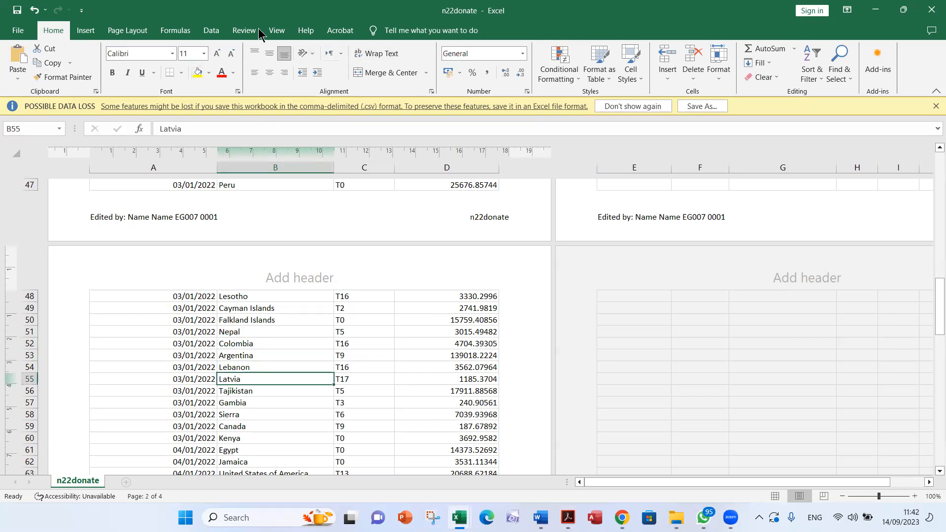
click(276, 30)
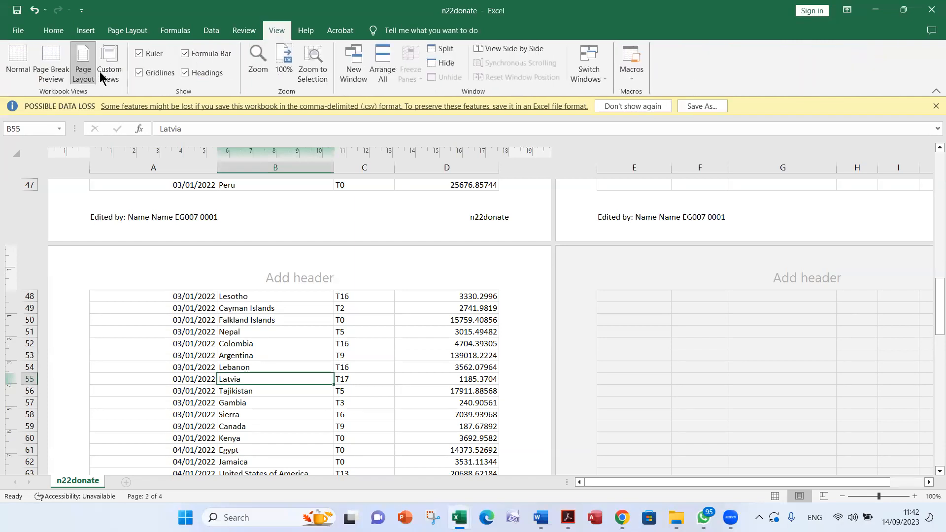
click(18, 63)
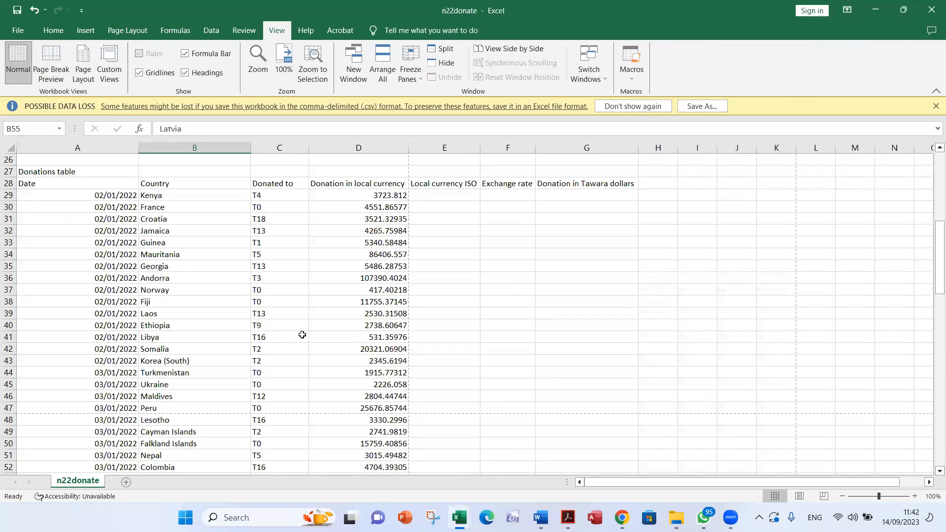
Switch to the exam paper in Acrobat and check question 1's instructions for saving the donations file as a spreadsheet
scroll(287, 332, up, 8)
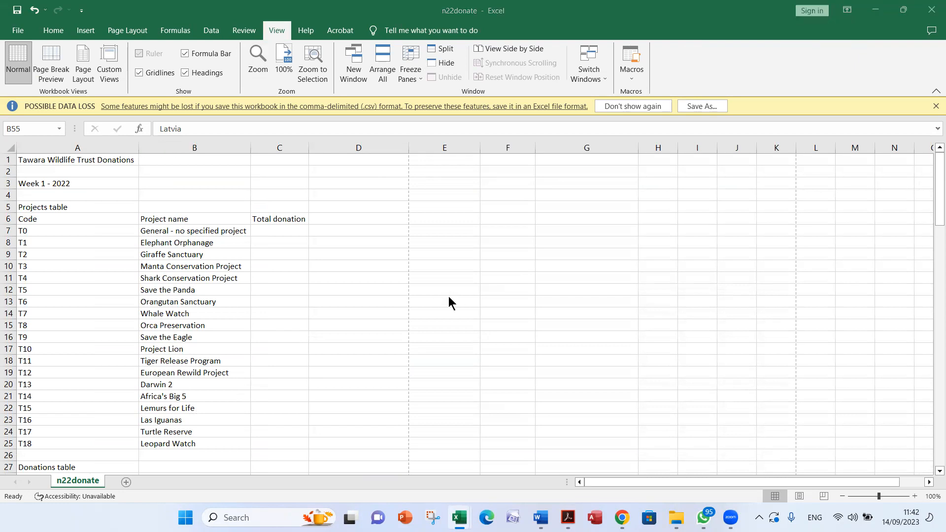
key(super+Tab)
key(Right)
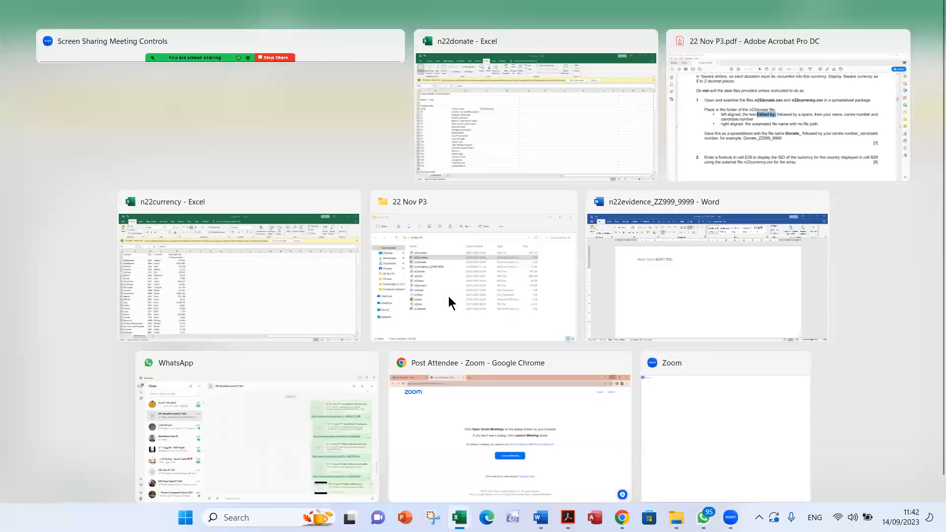
key(Return)
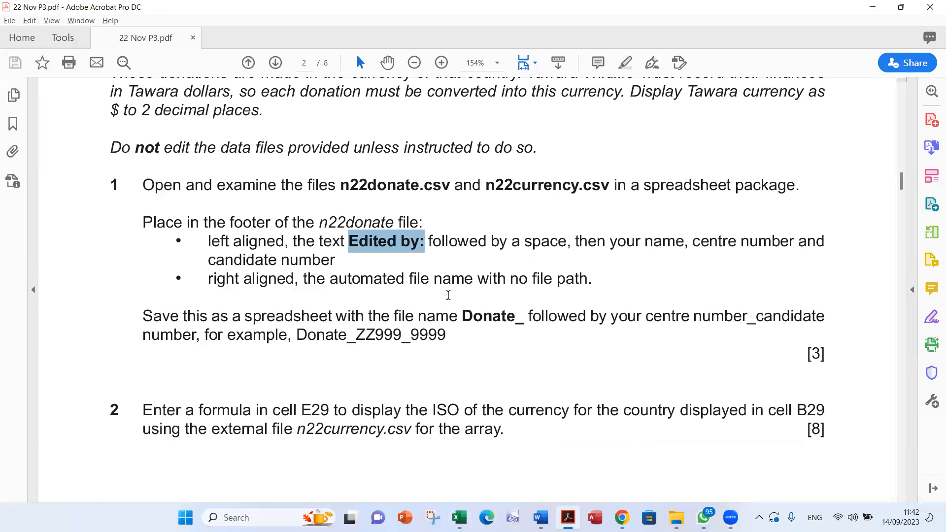
scroll(445, 295, down, 1)
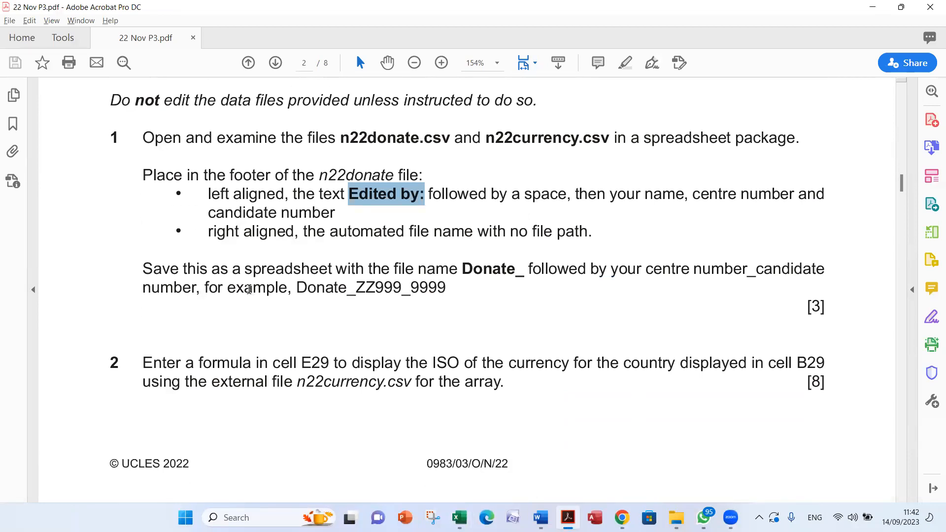
double_click(279, 269)
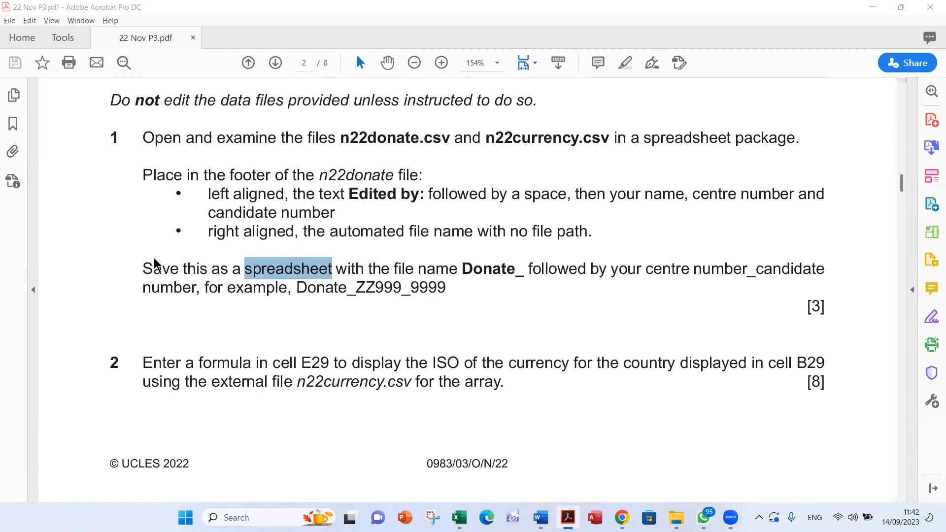
Start saving a copy of n22donate from Excel in the 22 Nov P3 folder, with Excel Workbook as the file type
key(alt+Tab)
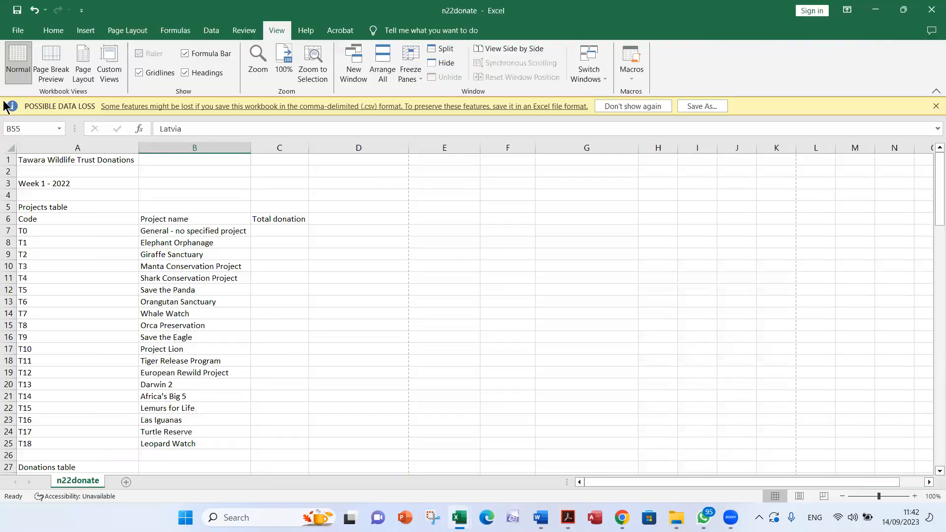
click(18, 28)
click(64, 197)
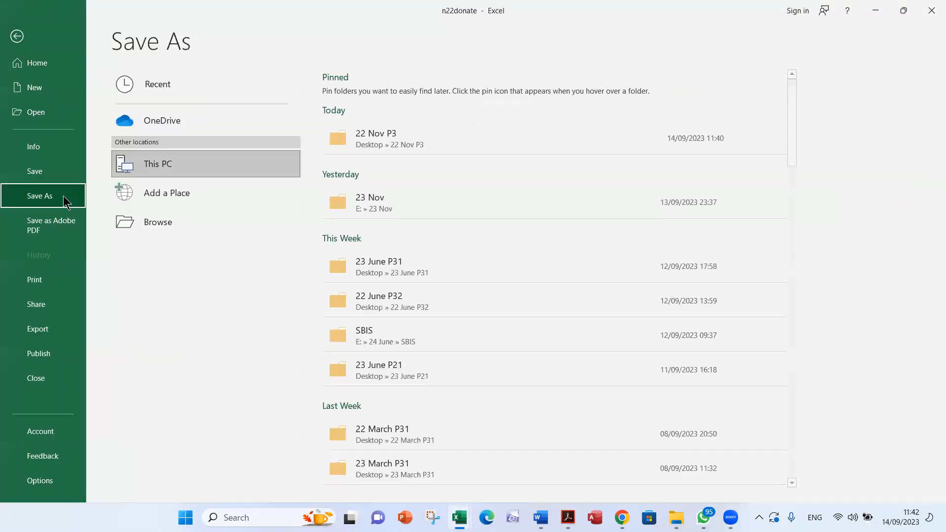
click(453, 138)
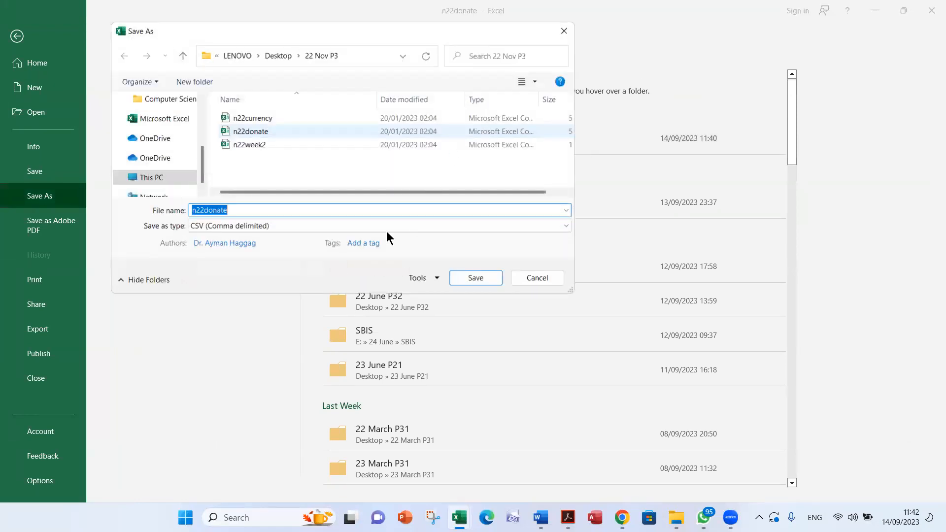
click(245, 227)
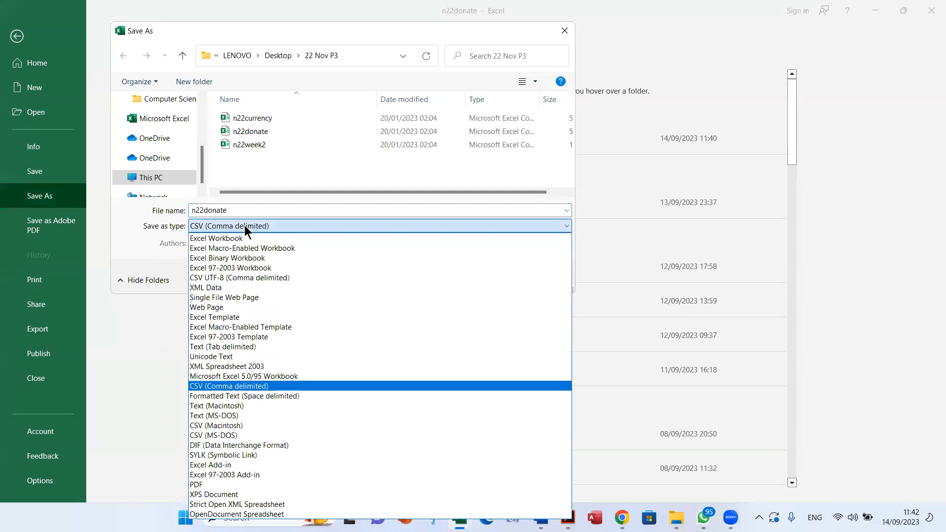
click(247, 239)
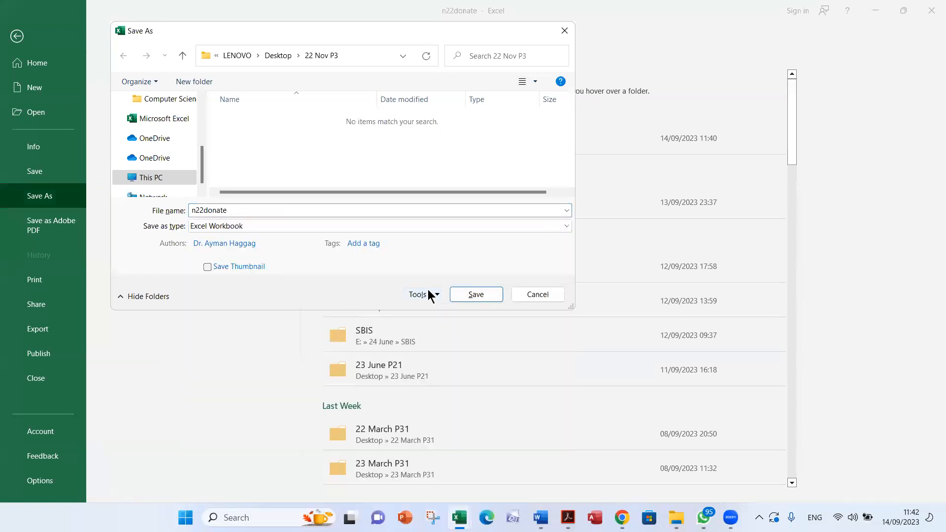
Copy the example file name Donate_ZZ999_9999 from question 1 in the exam paper and save the workbook under it
key(alt+Tab)
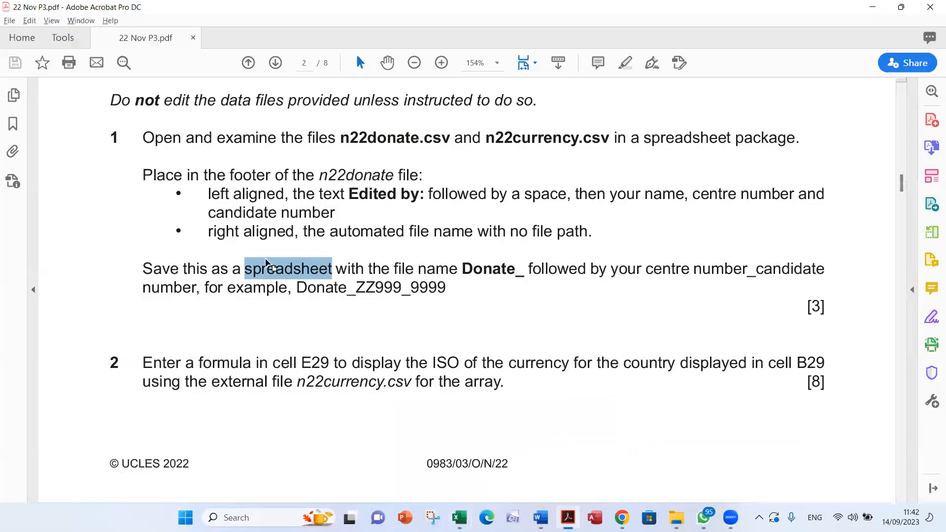
double_click(269, 266)
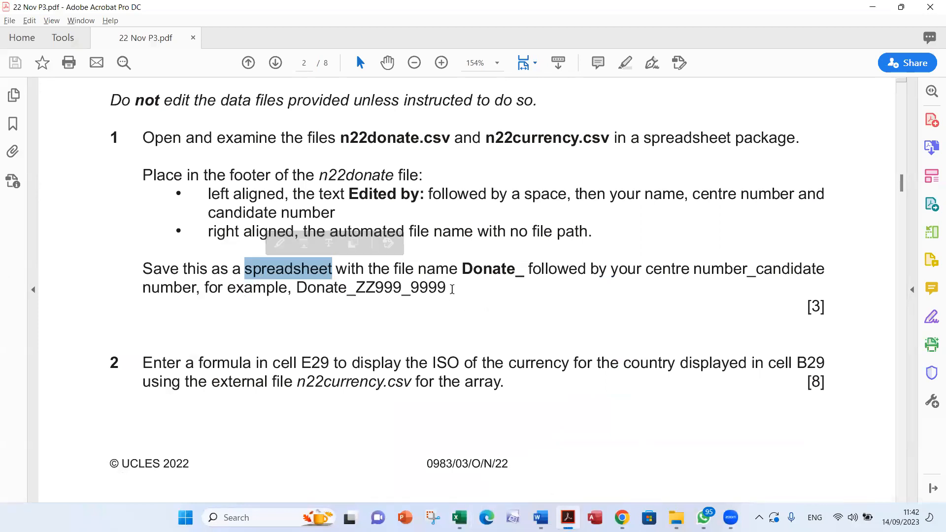
click(297, 290)
drag(297, 290, 444, 285)
key(ctrl+c)
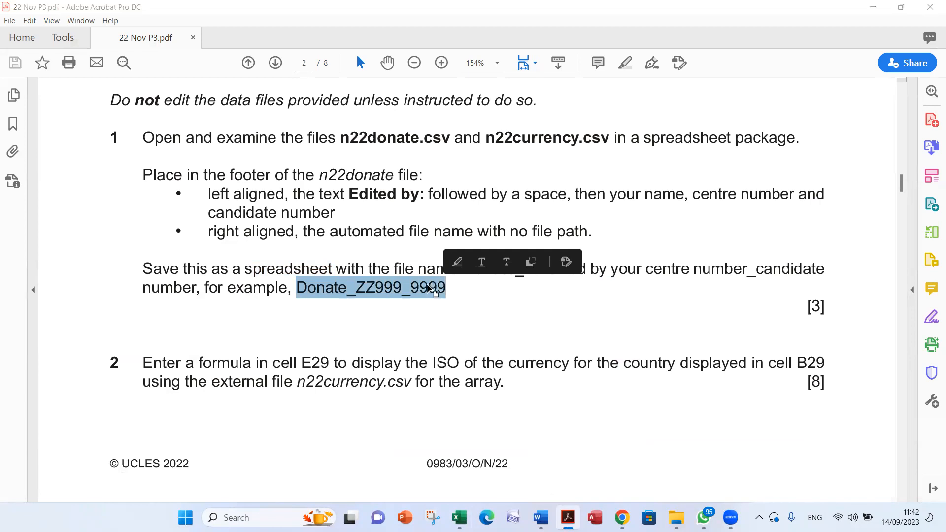
key(alt+Tab)
double_click(246, 213)
key(ctrl+v)
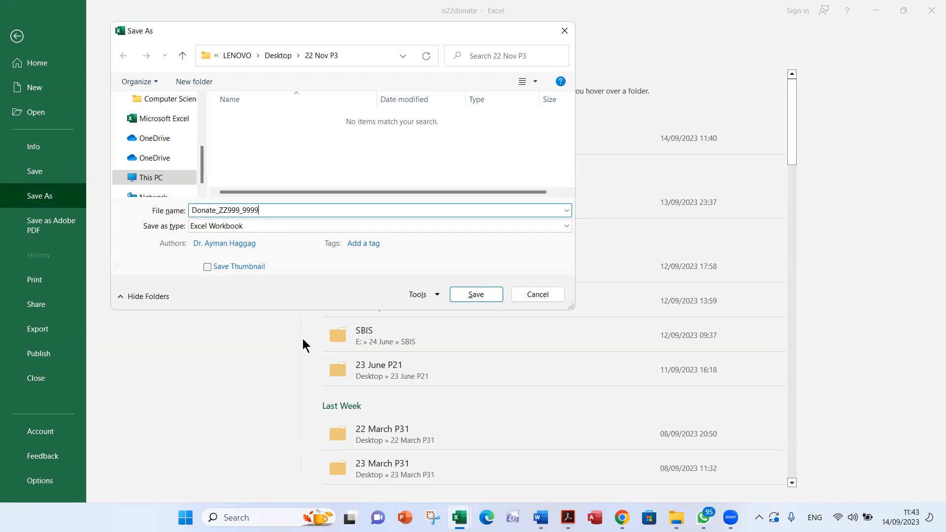
click(469, 295)
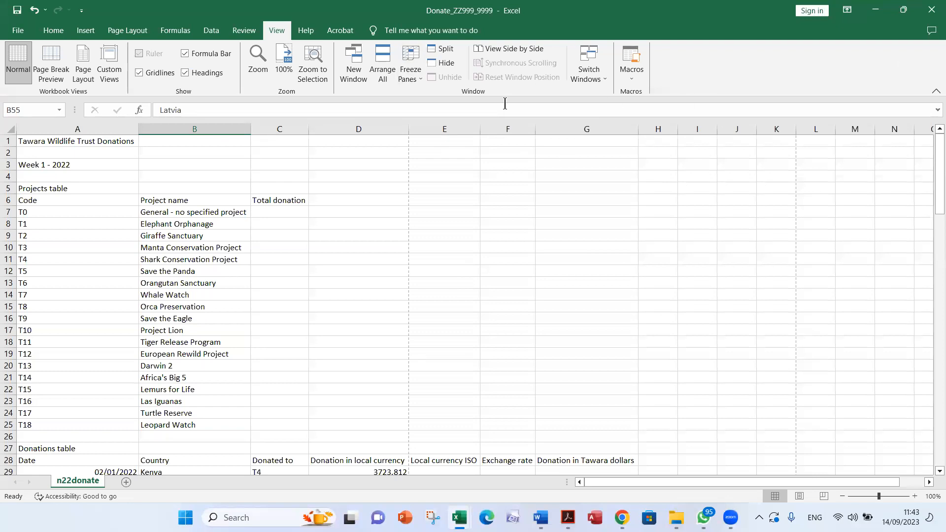
Read through questions 2 to 6 in the exam paper in Acrobat, noting the formulae required and the marks for each
key(alt+Tab)
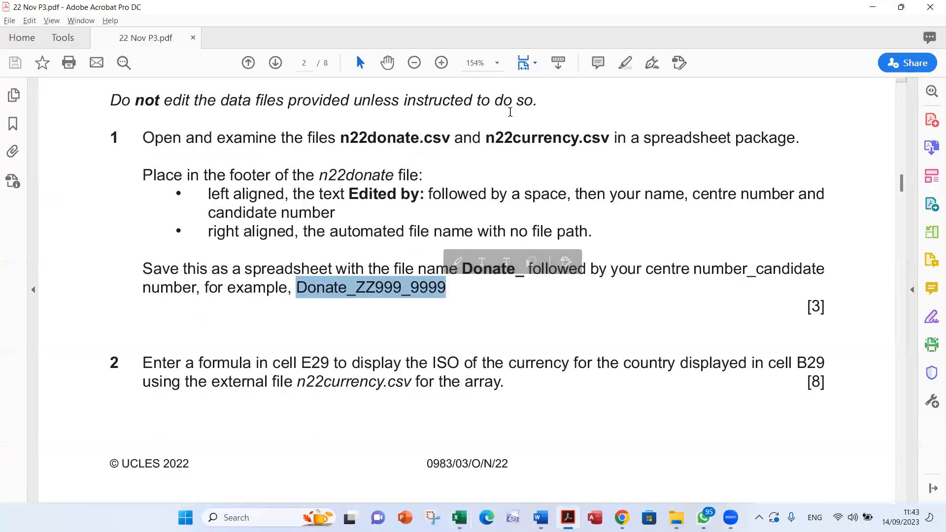
scroll(478, 208, down, 4)
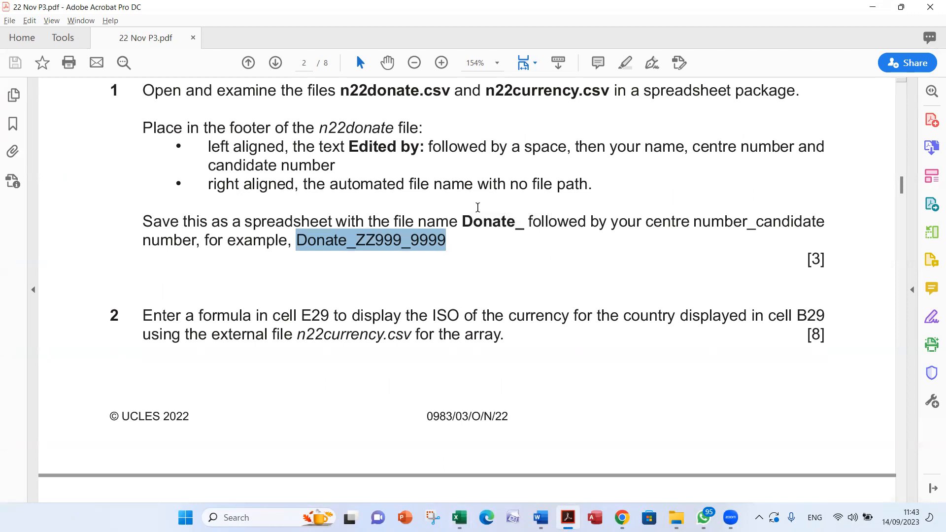
scroll(478, 209, down, 1)
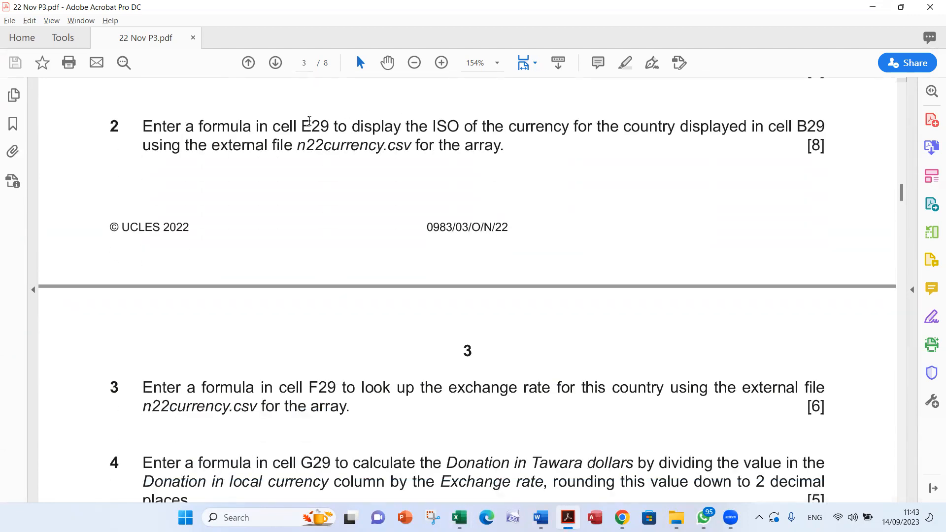
double_click(813, 148)
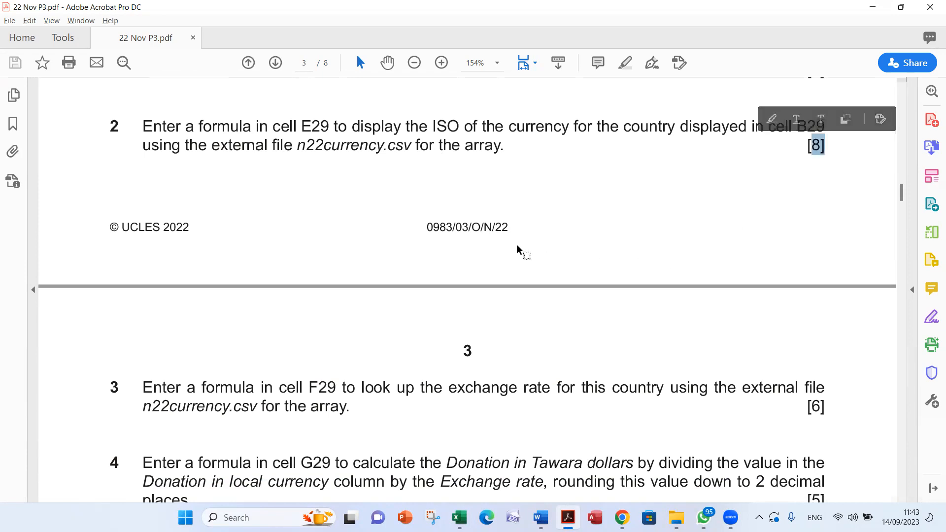
click(551, 211)
scroll(562, 227, down, 1)
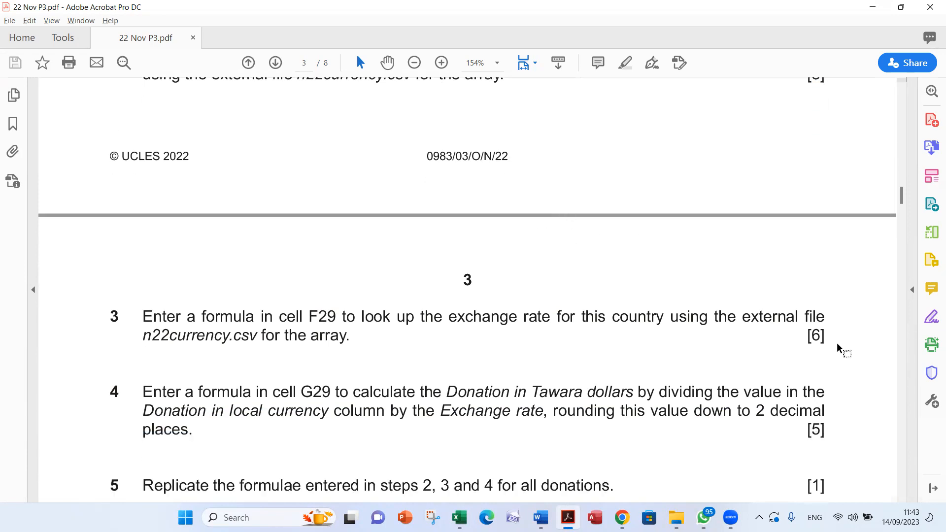
scroll(822, 339, down, 1)
scroll(822, 339, down, 1)
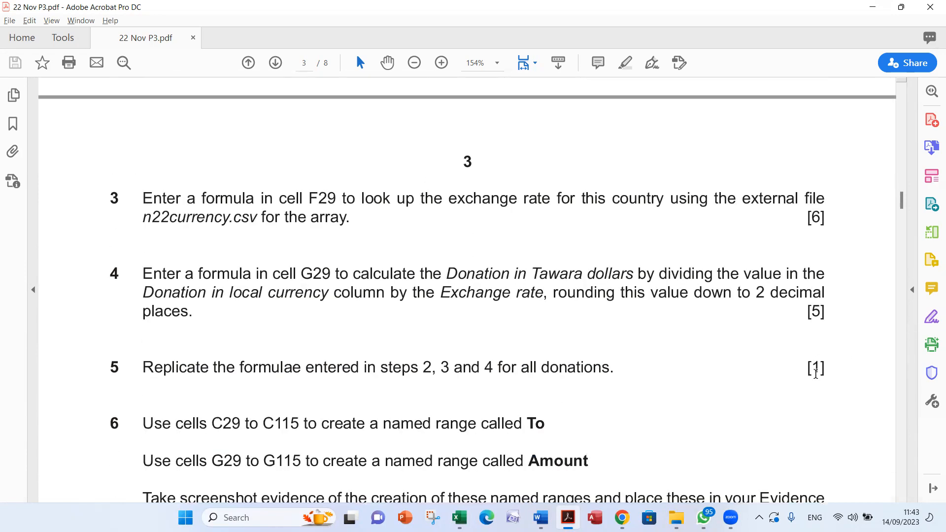
scroll(775, 386, down, 2)
scroll(772, 385, up, 7)
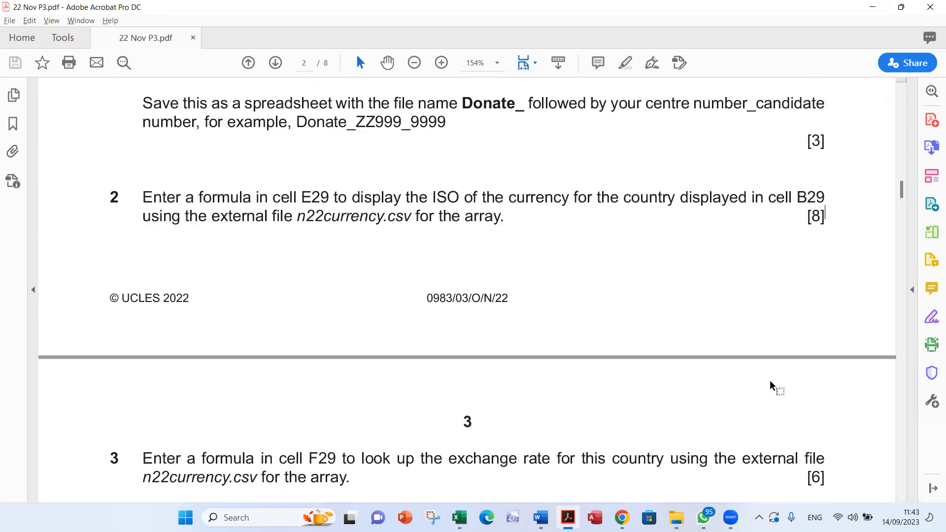
scroll(771, 386, down, 2)
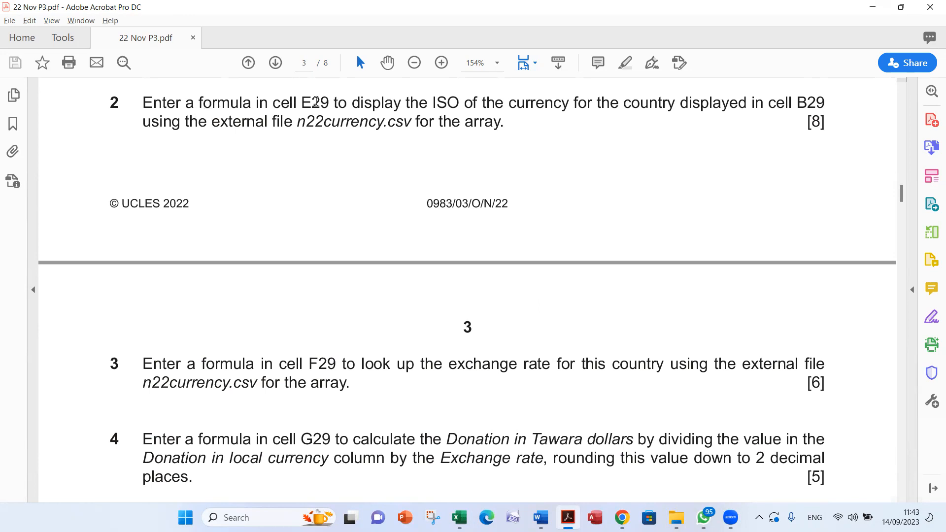
Highlight cell reference E29 in question 2 and locate that cell in the Donations table of Donate_ZZ999_9999
double_click(318, 102)
key(alt+Tab)
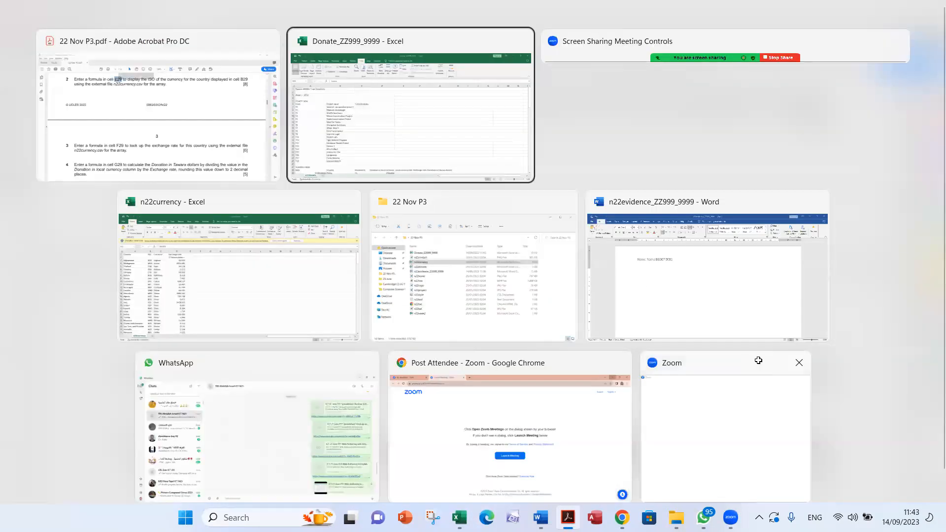
scroll(363, 363, down, 3)
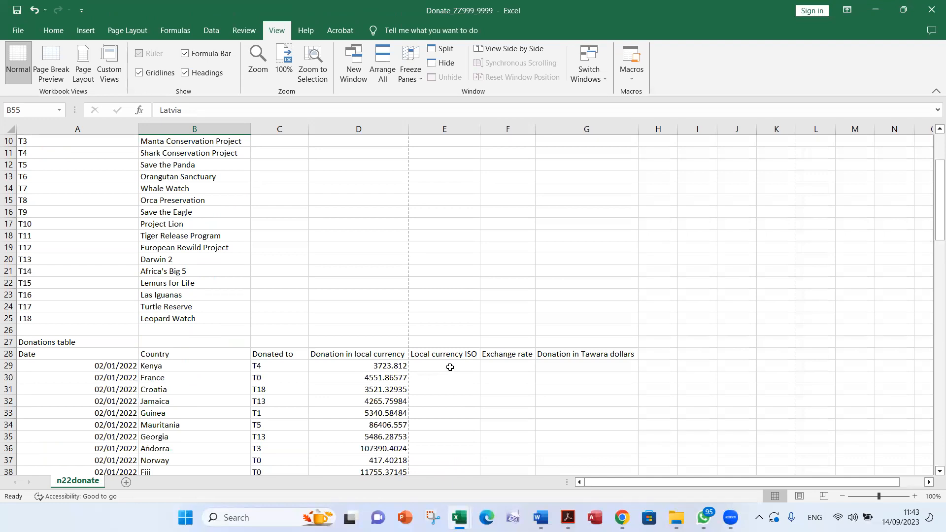
click(446, 365)
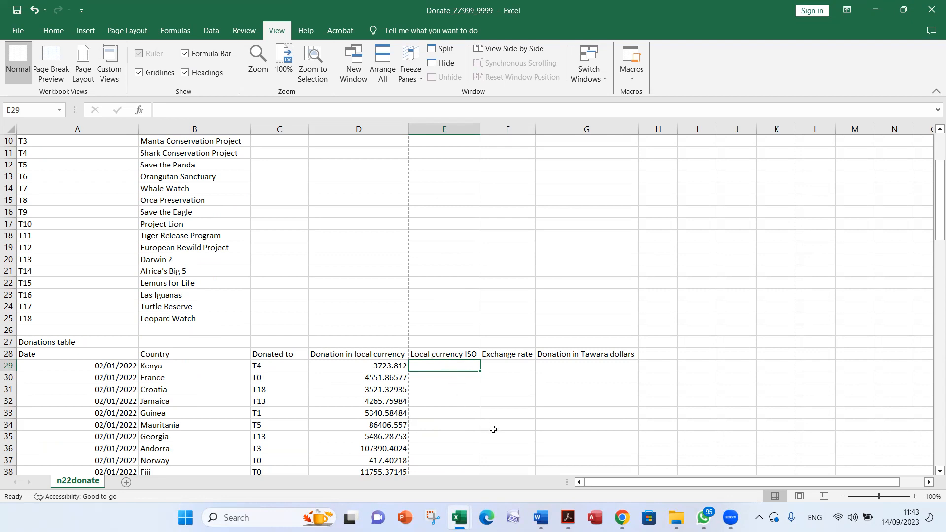
Check question 2's ISO and B29 references in the exam paper, and locate the country cell B29 in the Donations table
key(alt+Tab)
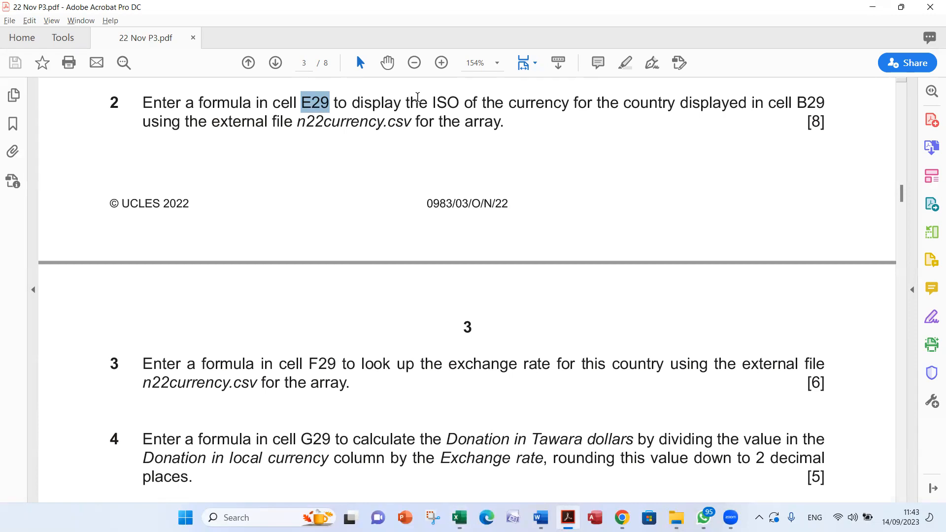
double_click(447, 102)
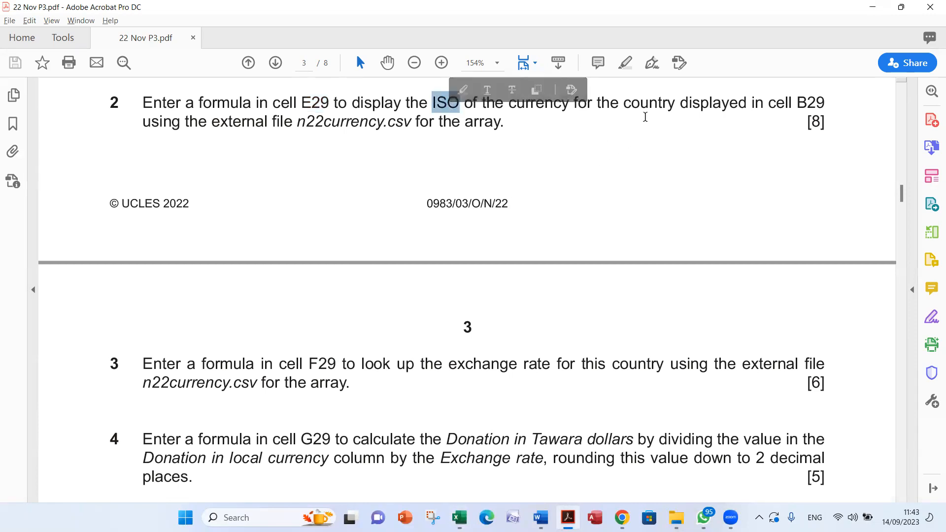
click(647, 106)
double_click(809, 103)
key(alt+Tab)
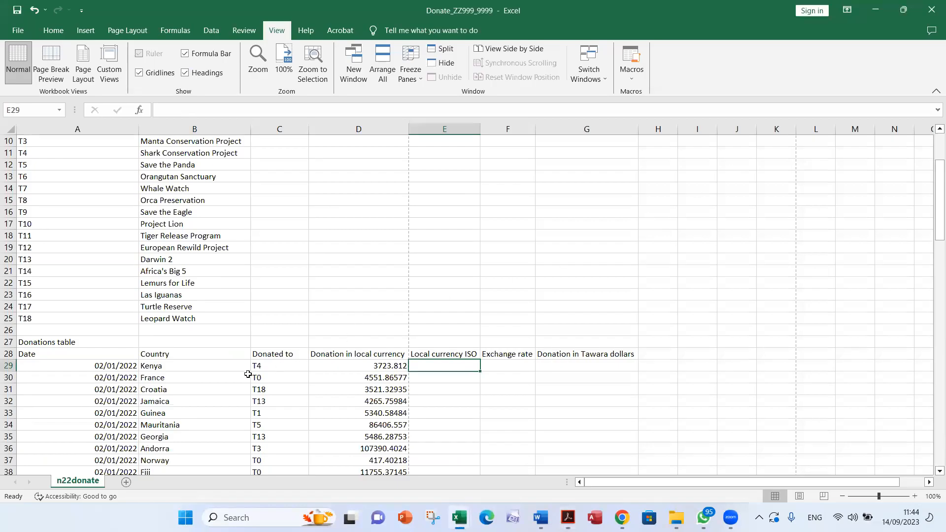
click(169, 368)
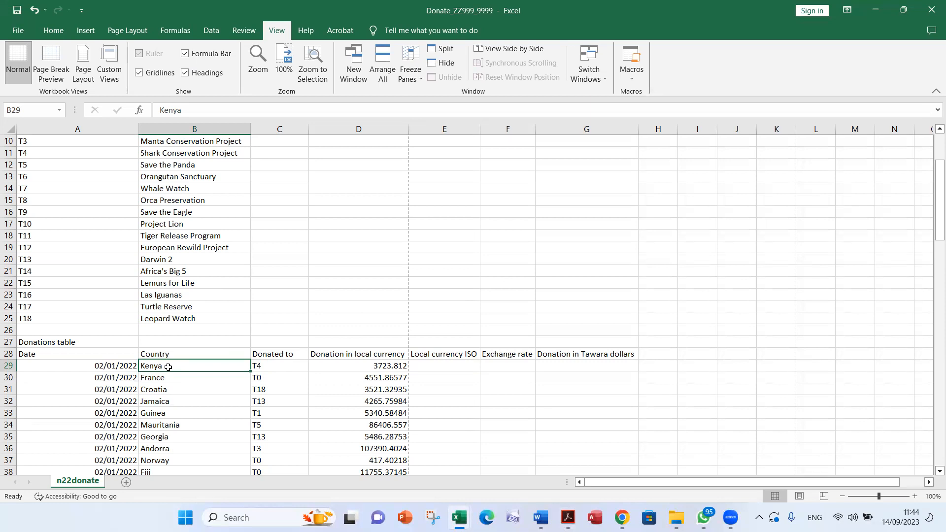
Check the external file named in question 2, and examine the country, ISO and exchange rate data in the n22currency workbook
key(alt+Tab)
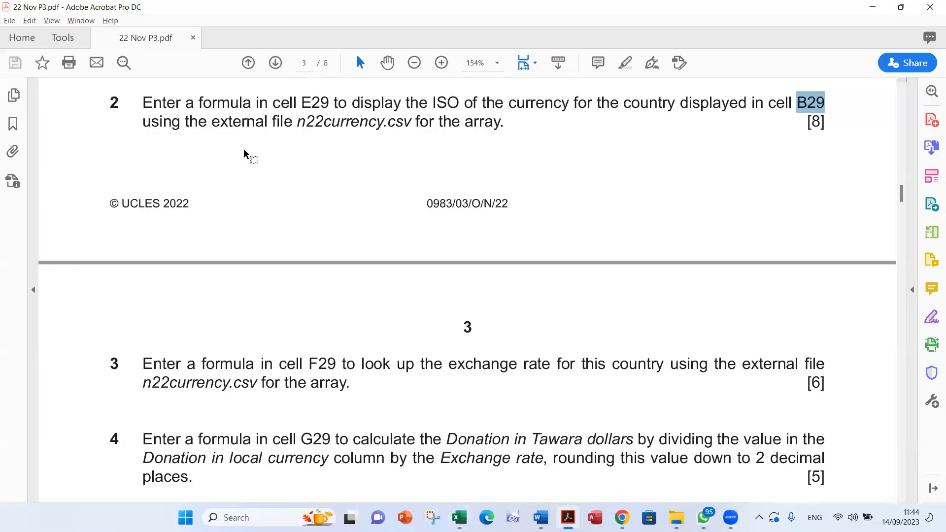
double_click(338, 123)
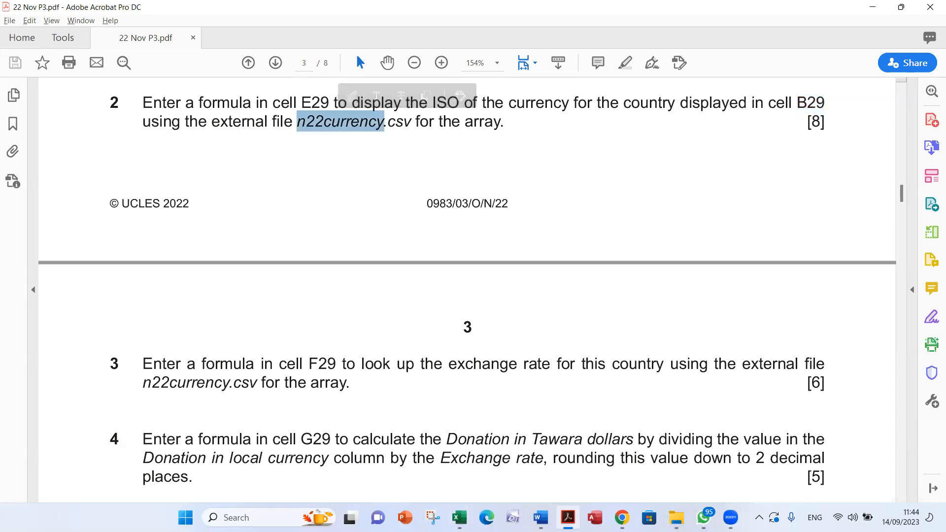
mouse_move(459, 517)
click(507, 454)
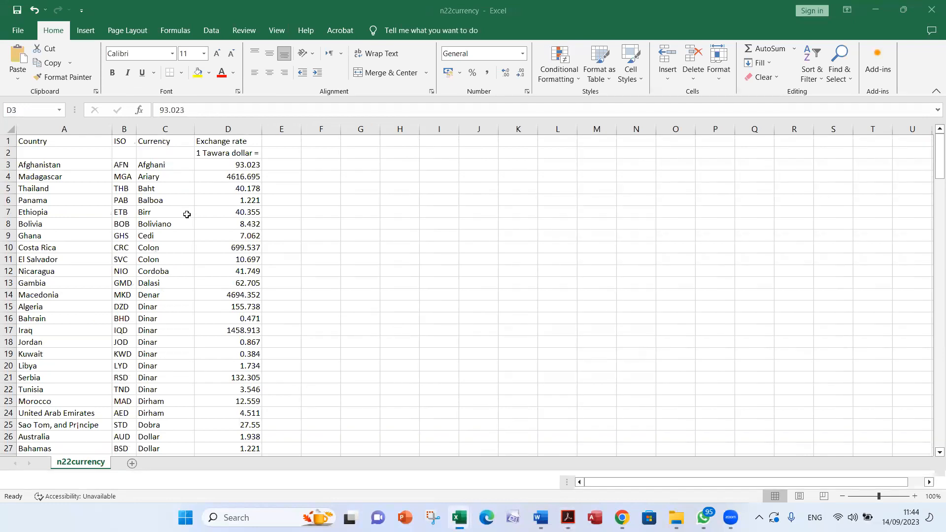
click(29, 168)
drag(36, 164, 215, 237)
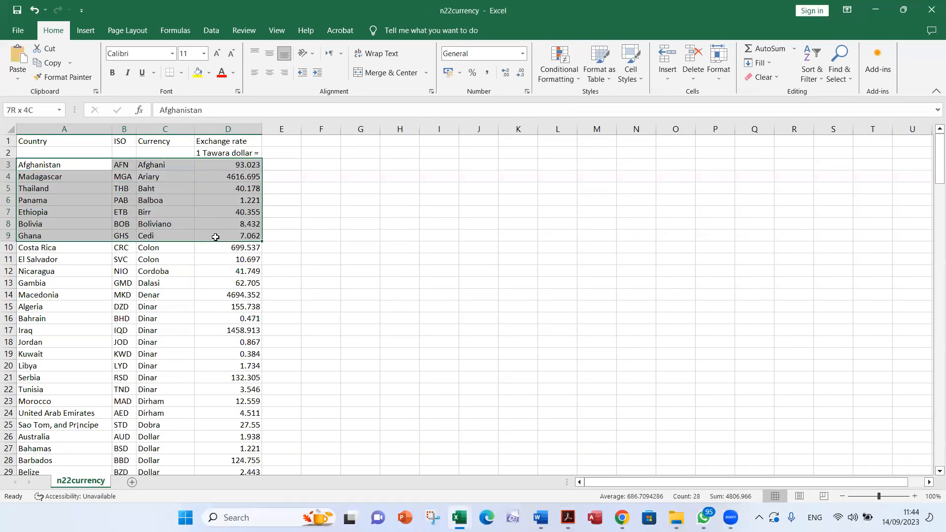
click(117, 168)
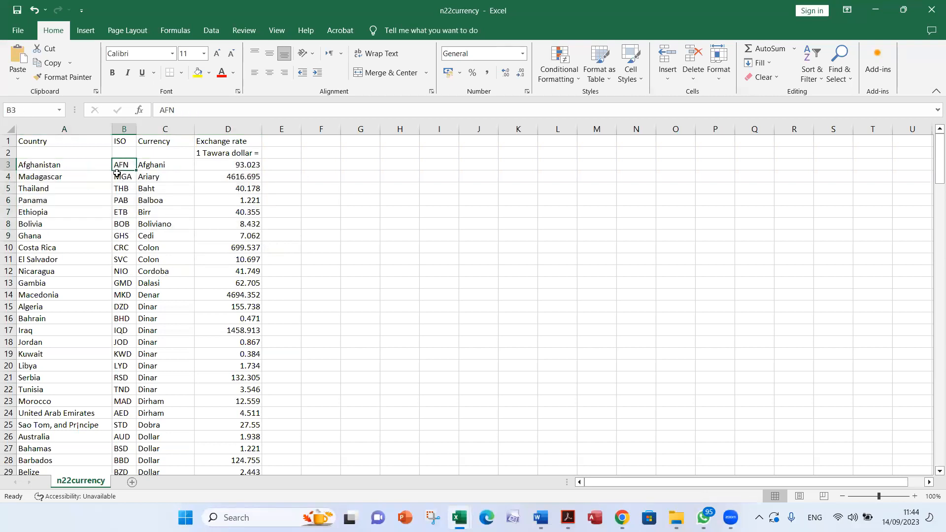
Examine the country names and the ISO column entries in the n22currency workbook
click(104, 201)
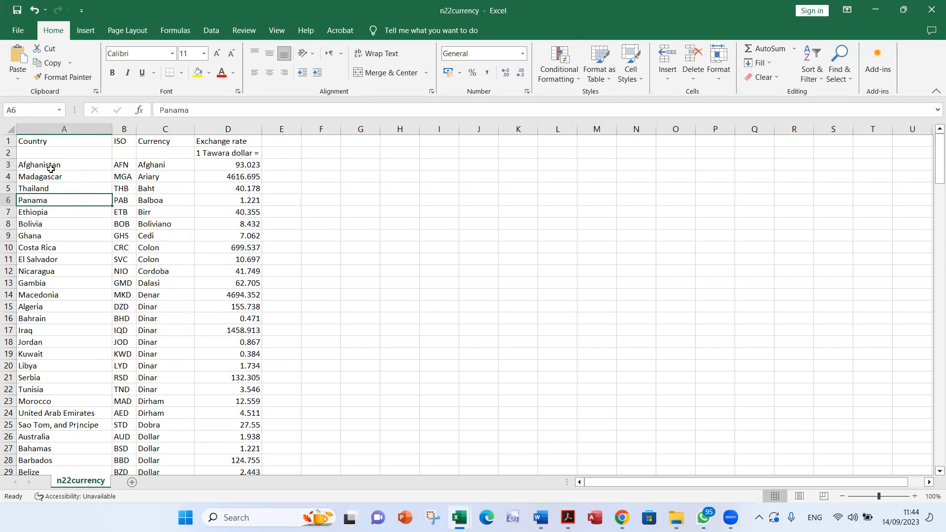
click(122, 174)
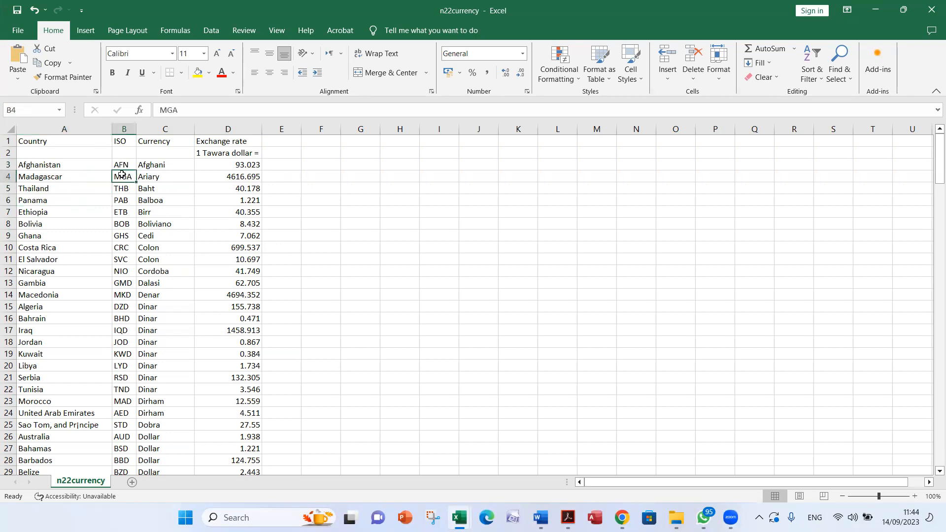
click(120, 166)
click(125, 140)
click(122, 167)
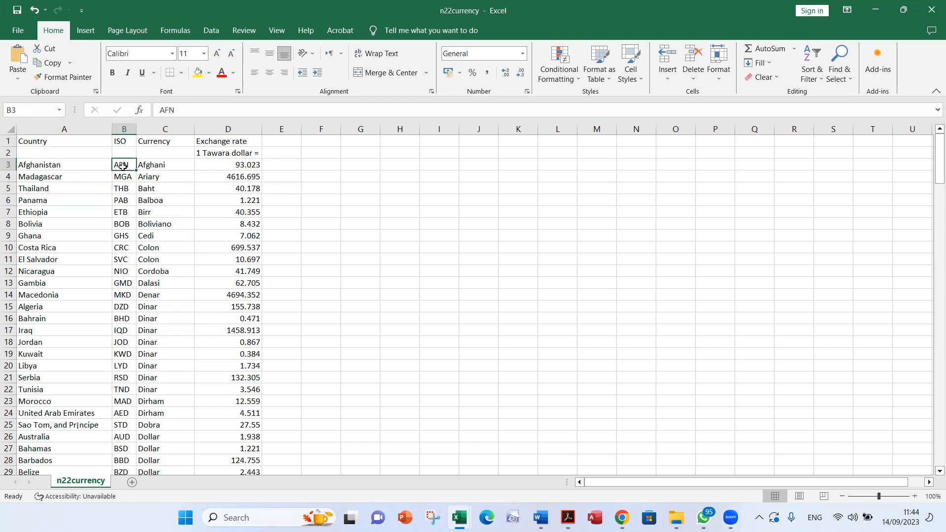
Switch to the Donate_ZZ999_9999 workbook and insert a VLOOKUP function in E29 with B29 as the lookup value
key(alt+Tab)
key(alt+Tab)
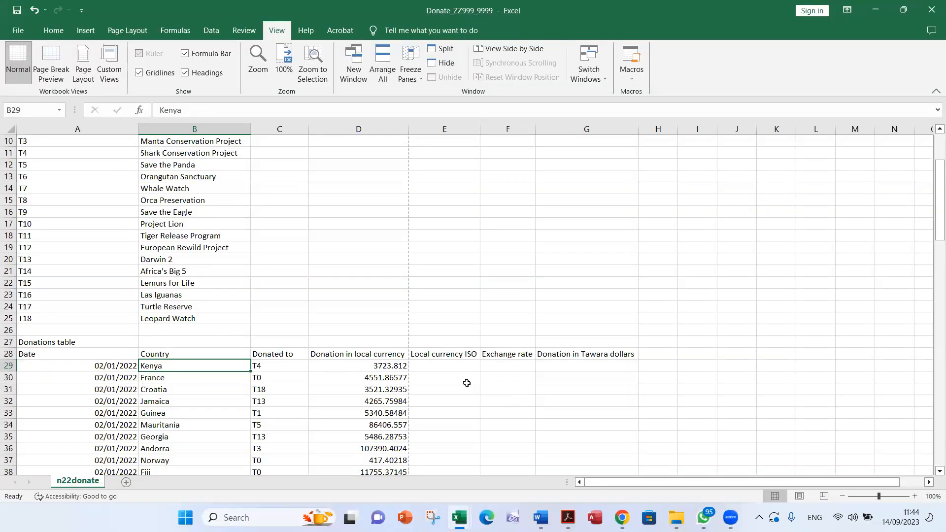
click(440, 367)
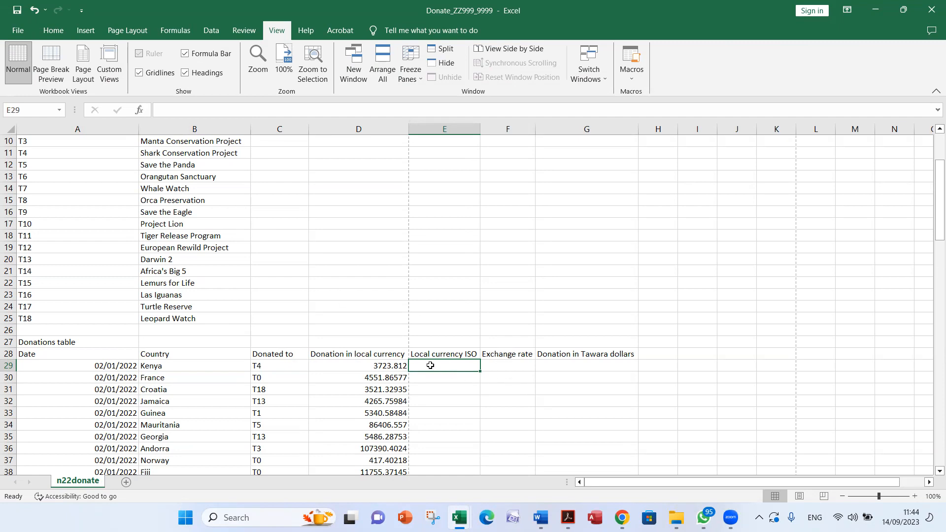
click(140, 110)
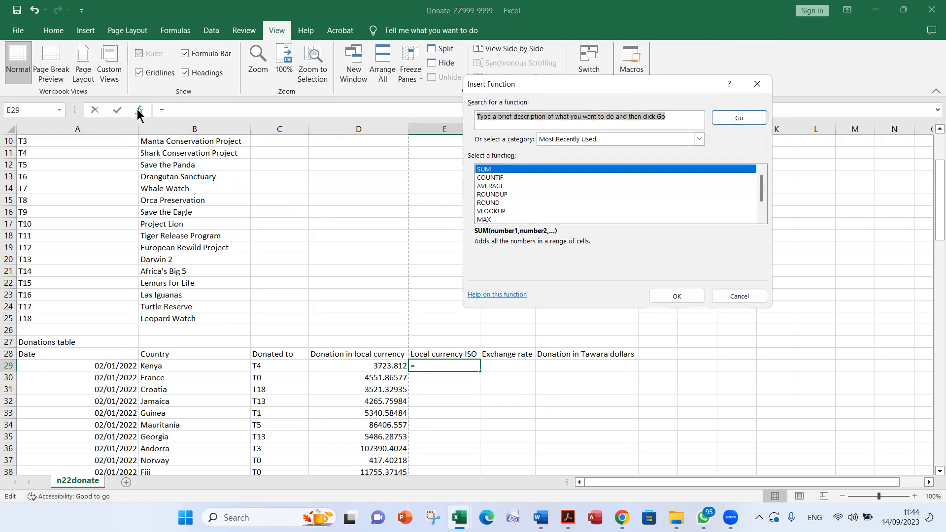
text(vlookup)
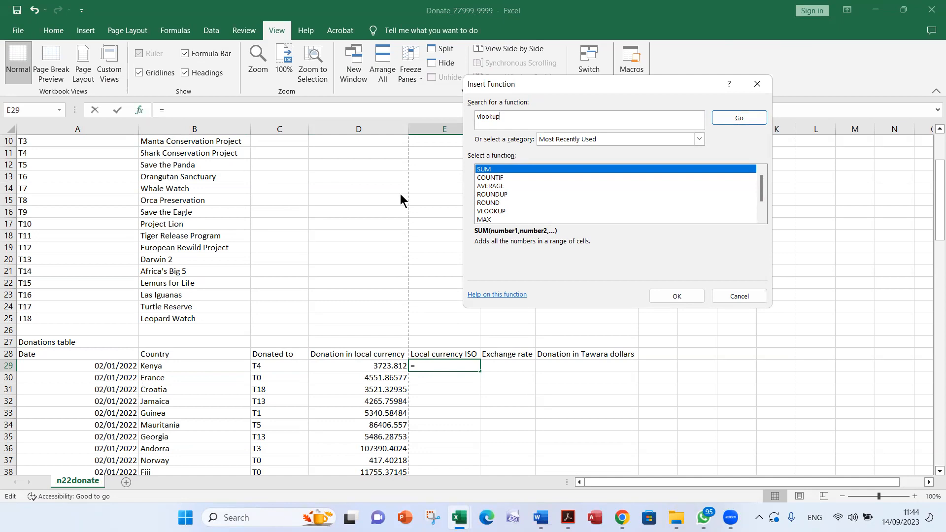
click(734, 121)
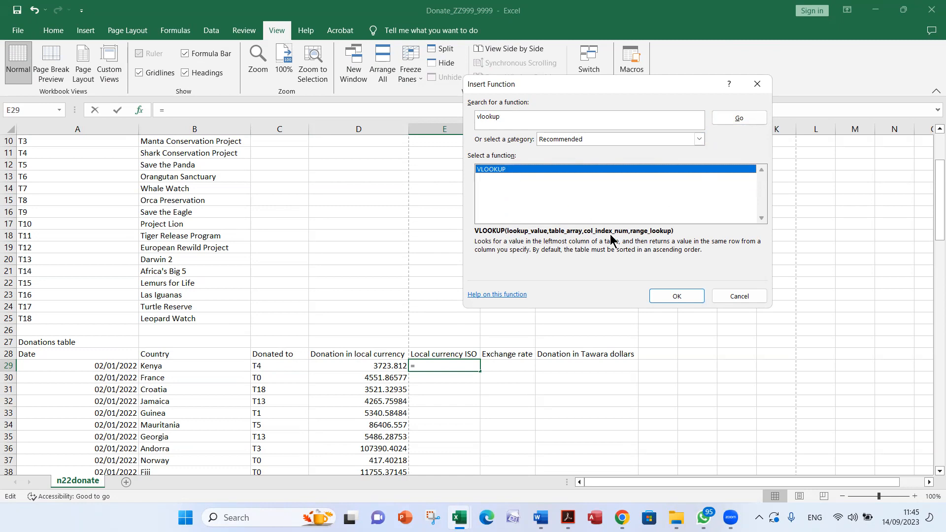
click(674, 297)
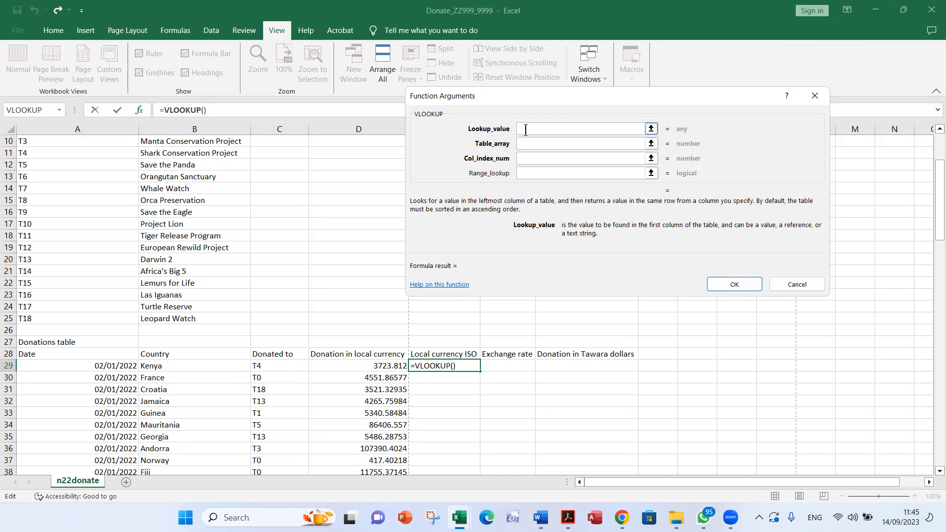
click(162, 366)
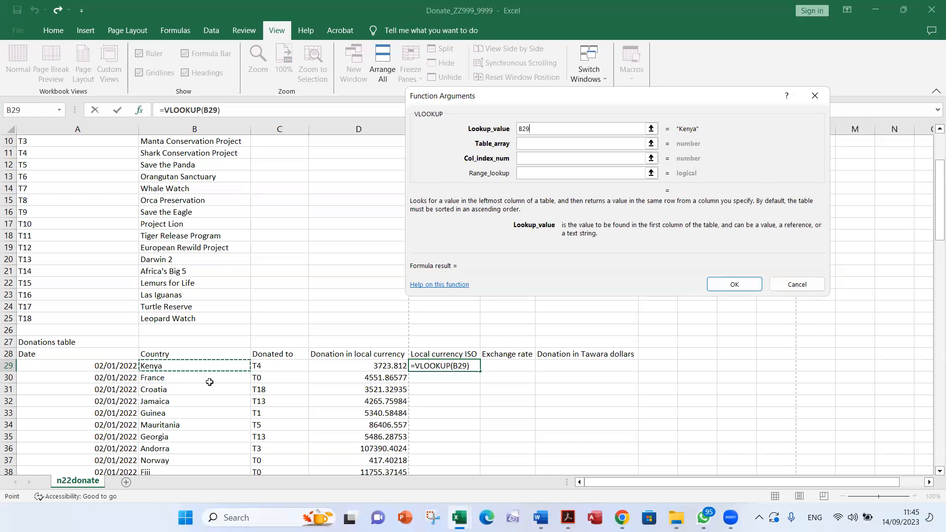
Set the VLOOKUP table array to the absolute range $A$3:$D$185 in the n22currency workbook
click(636, 143)
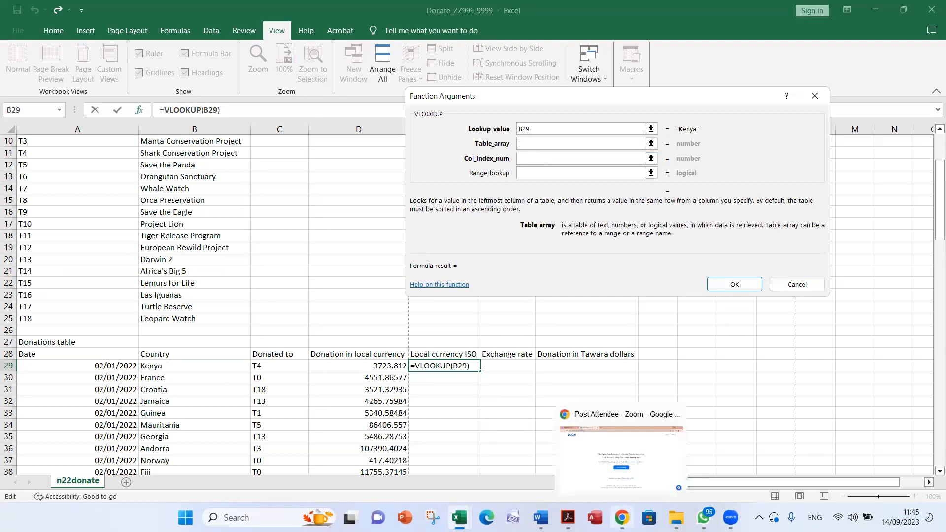
click(459, 517)
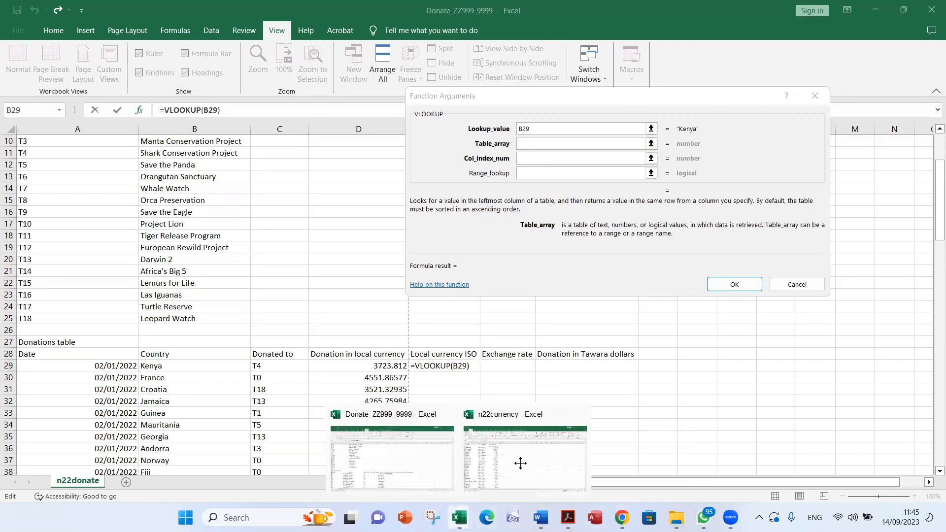
drag(30, 167, 249, 435)
scroll(216, 383, up, 6)
scroll(216, 383, up, 20)
scroll(208, 378, up, 2)
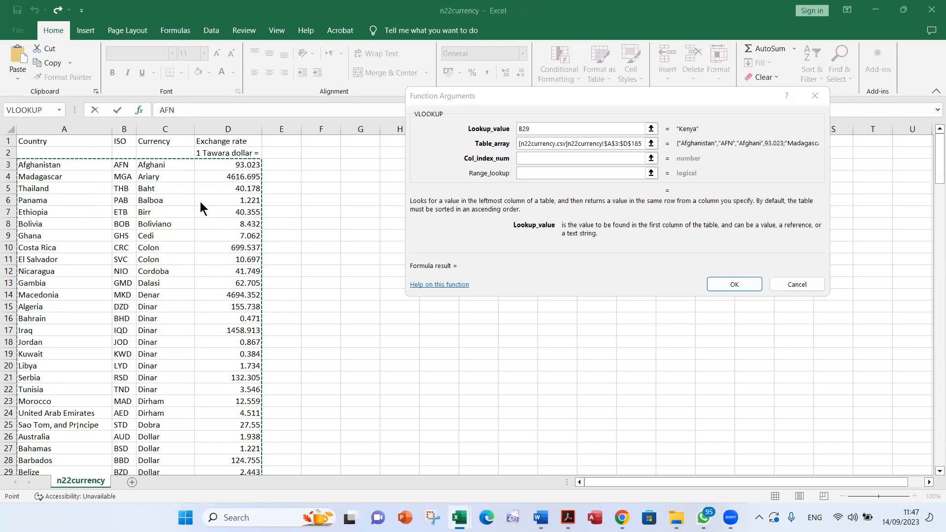
Complete the E29 VLOOKUP with column index 2 and range lookup false
click(532, 158)
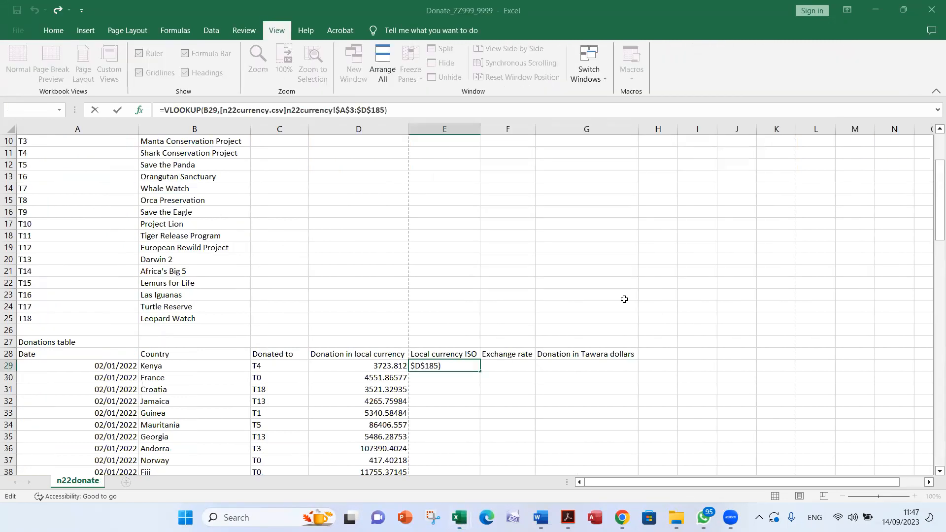
key(alt+Tab)
click(543, 157)
text(4)
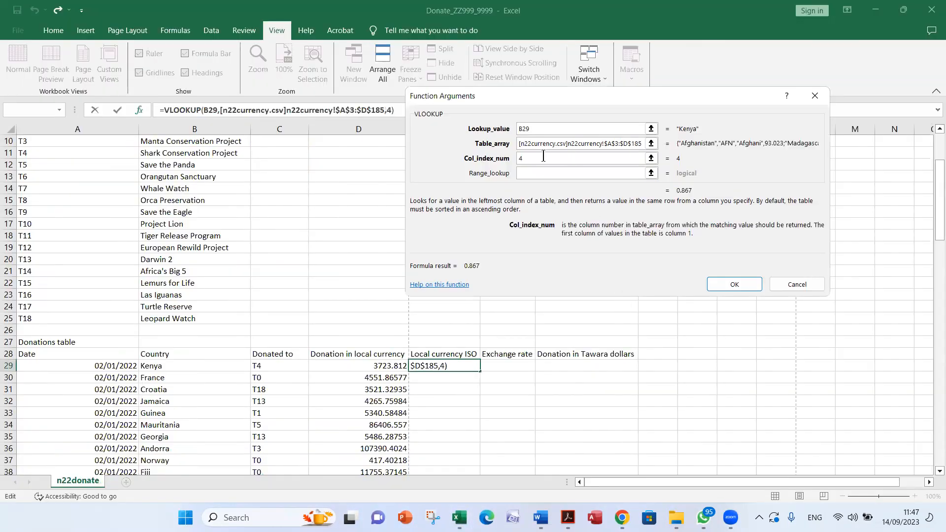
key(BackSpace)
text(2)
click(571, 170)
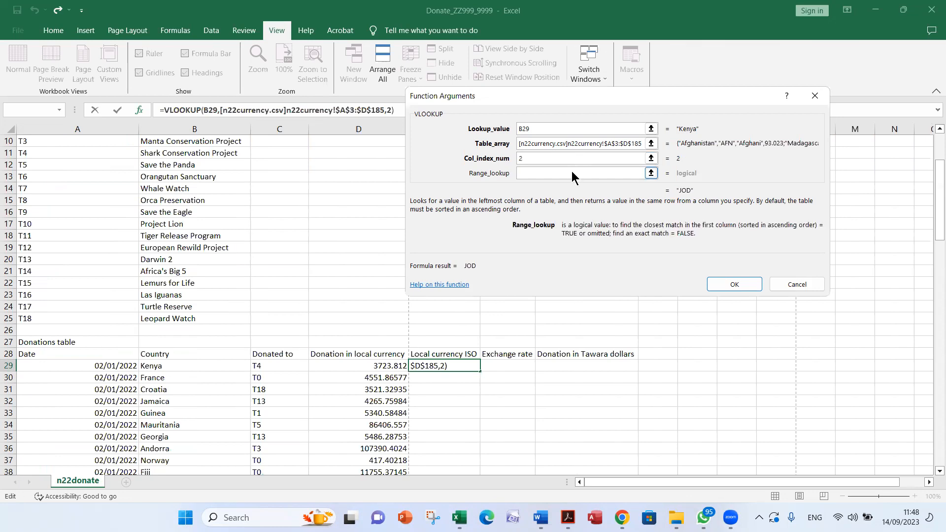
text(false)
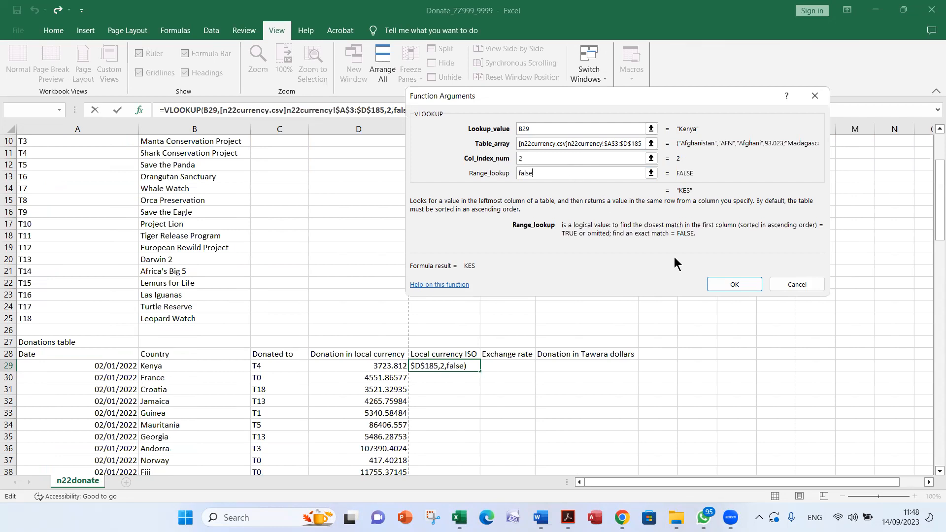
click(732, 284)
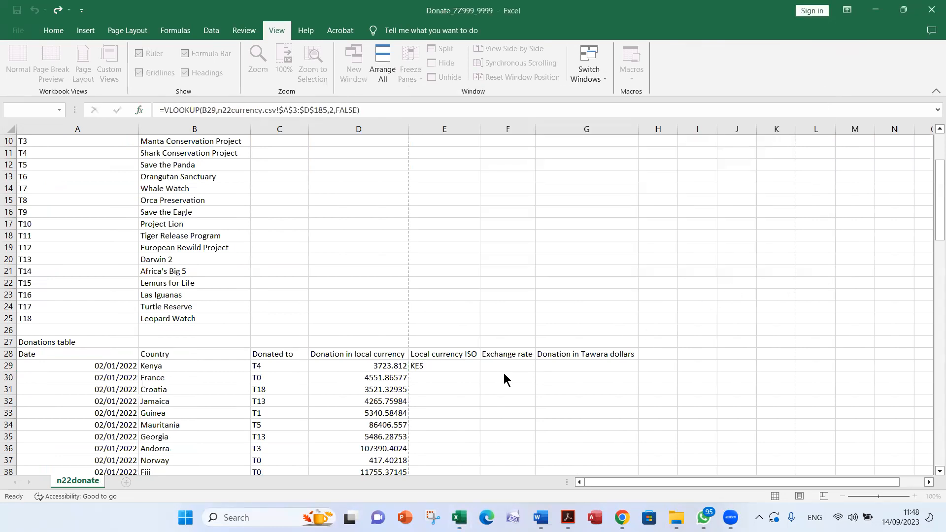
Replicate the E29 formula down the Local currency ISO column for all donations
scroll(501, 378, down, 2)
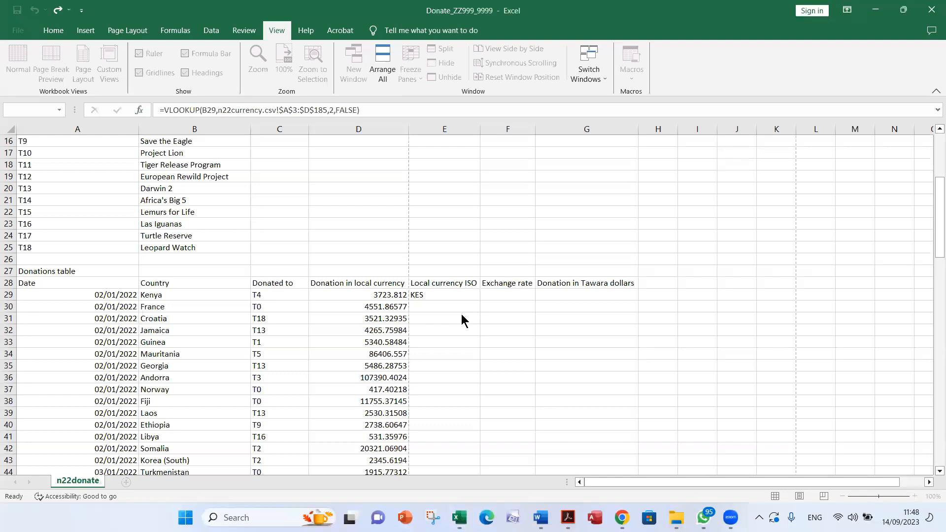
click(436, 294)
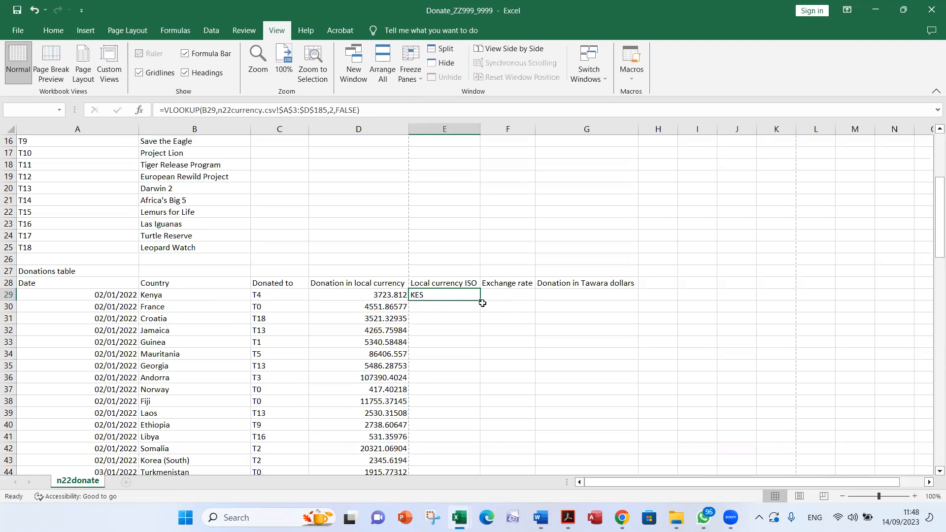
drag(481, 302, 482, 451)
scroll(543, 346, up, 4)
scroll(543, 346, up, 20)
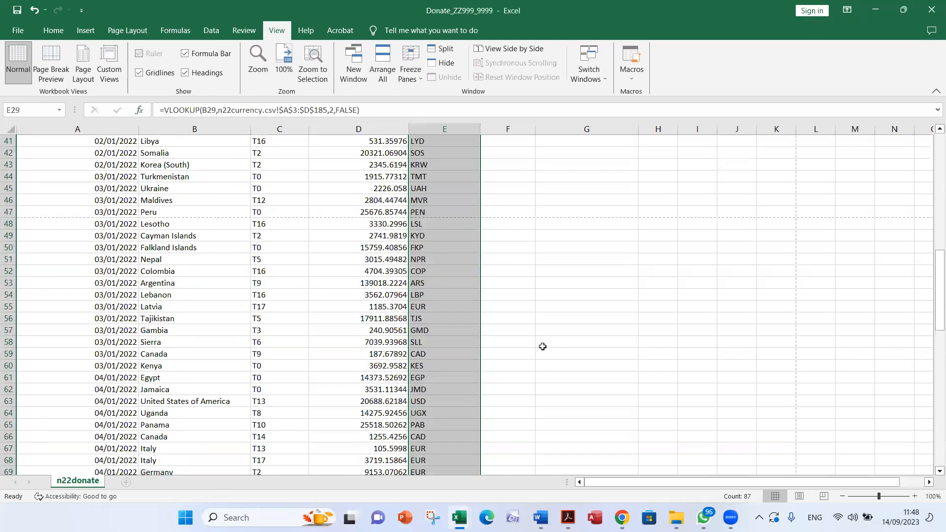
scroll(543, 348, up, 4)
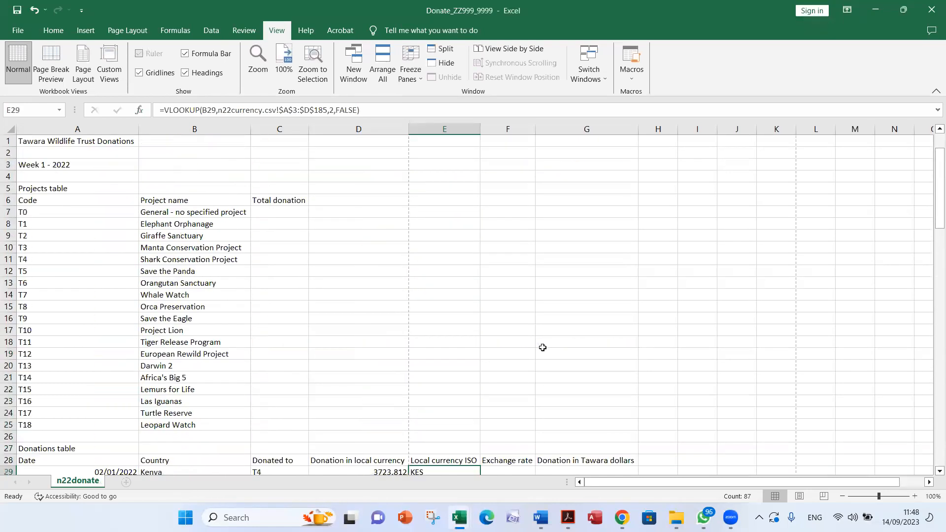
Inspect the VLOOKUP formulas in E29, E30 and E31 to check their country cell references
scroll(543, 347, down, 5)
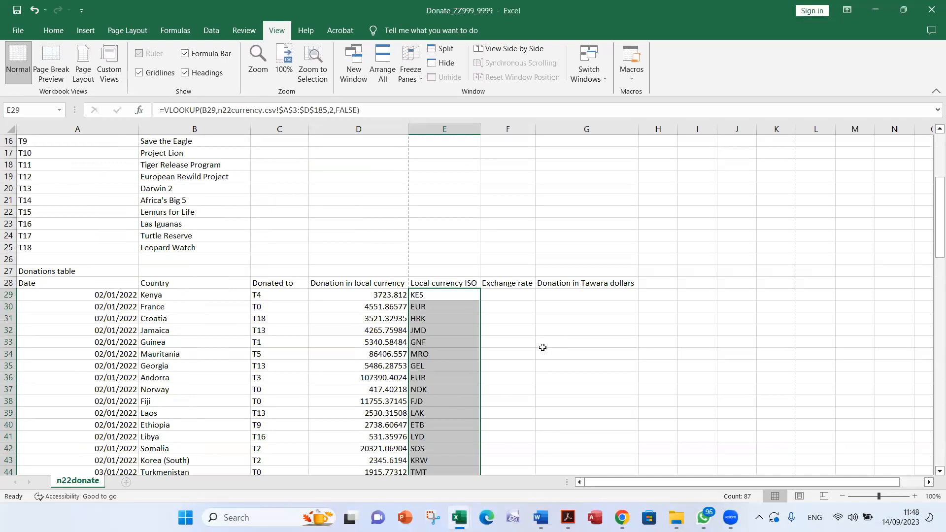
scroll(542, 347, down, 1)
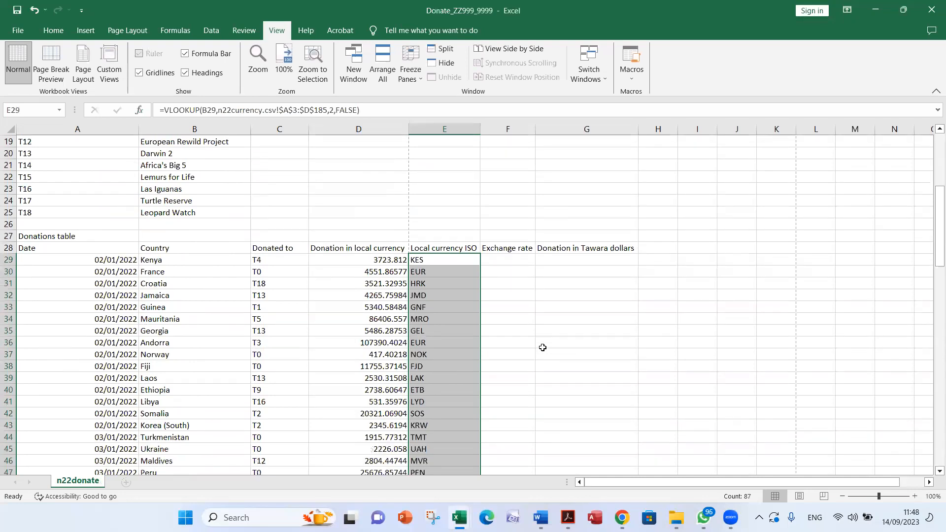
double_click(443, 260)
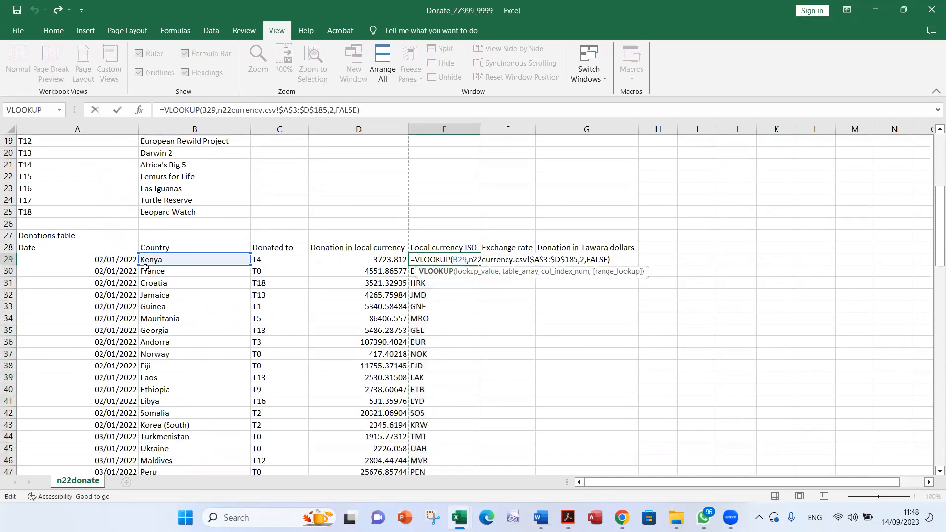
key(ctrl+Return)
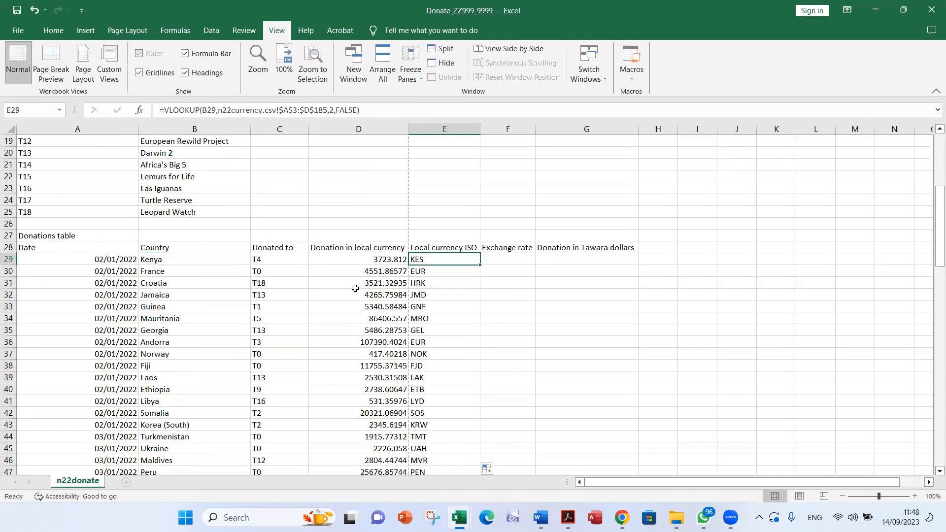
double_click(442, 271)
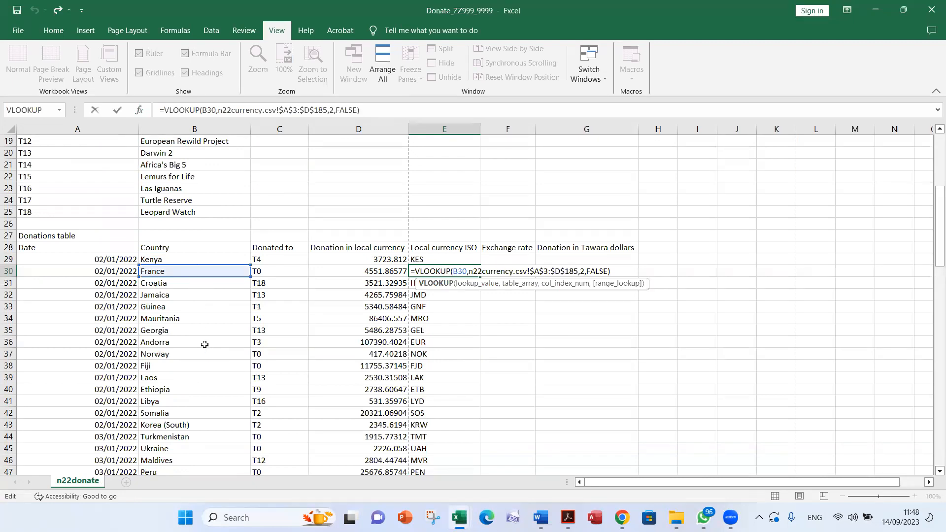
key(ctrl+Return)
double_click(433, 284)
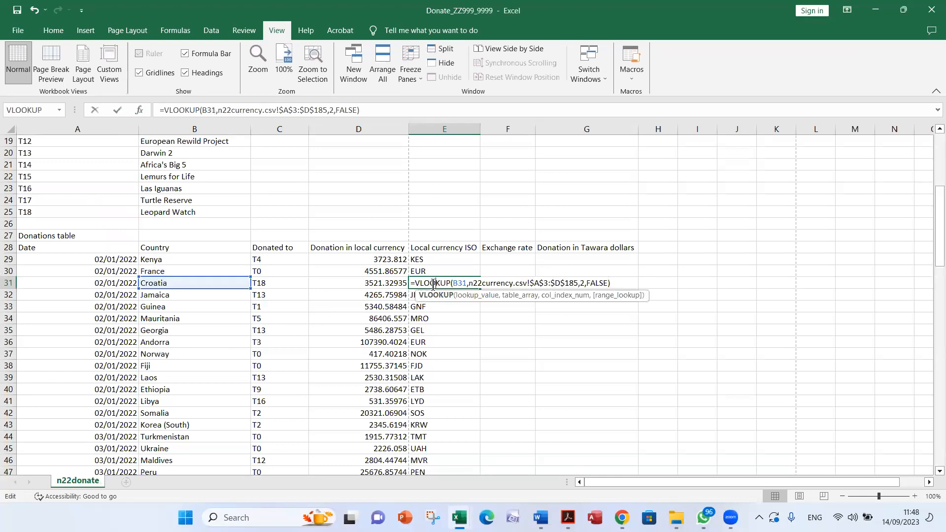
key(ctrl+Return)
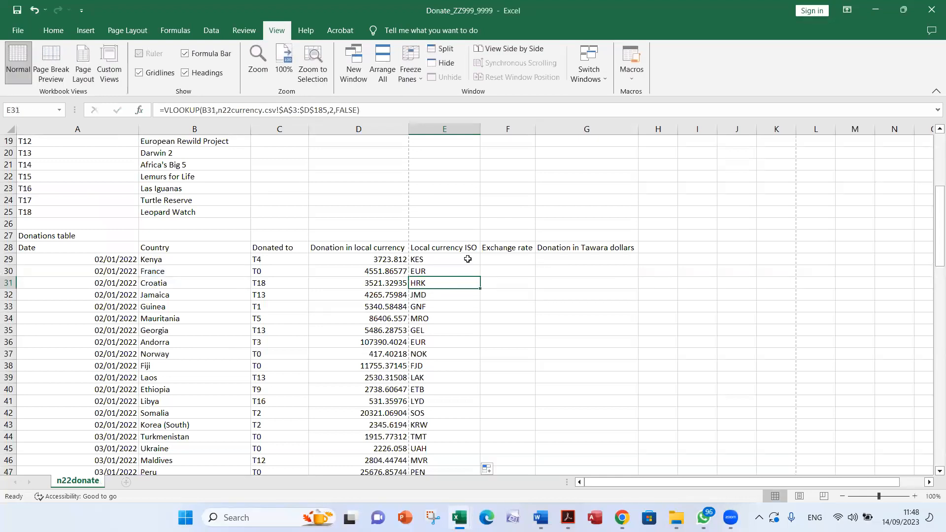
Select F29 under Exchange rate, and check question 3 in the Acrobat exam paper, highlighting its F29 and exchange rate wording
click(502, 260)
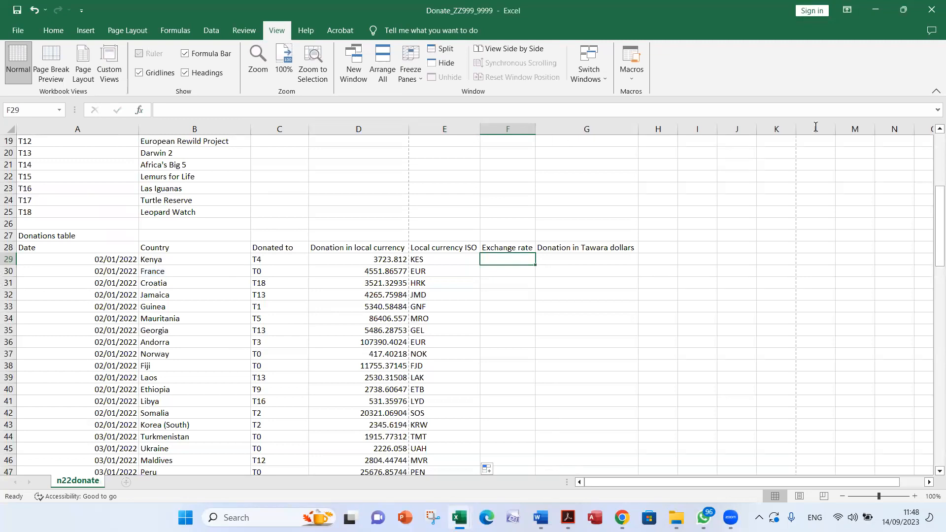
key(alt+Tab)
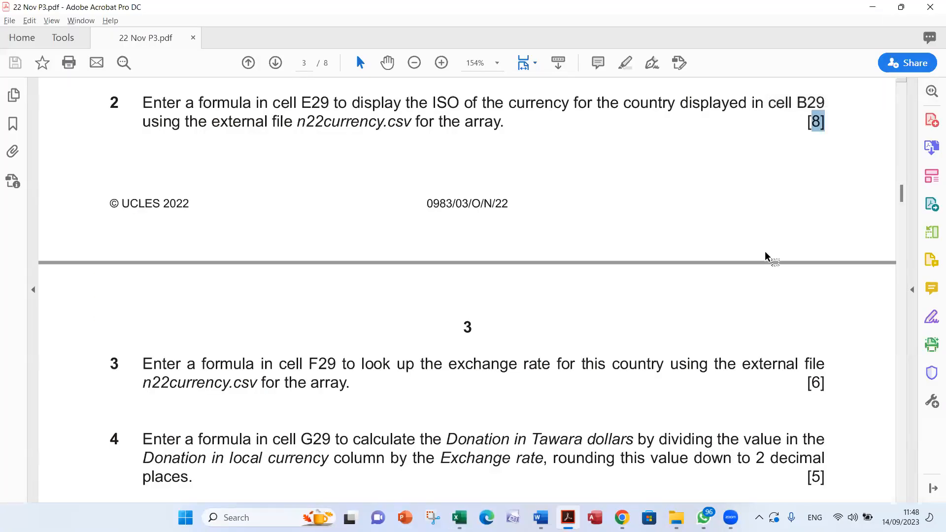
scroll(756, 256, down, 3)
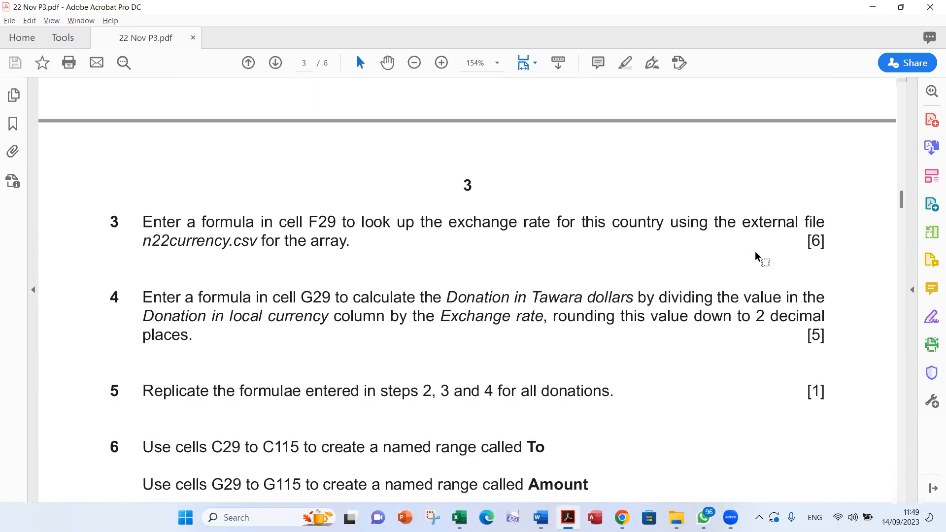
double_click(321, 198)
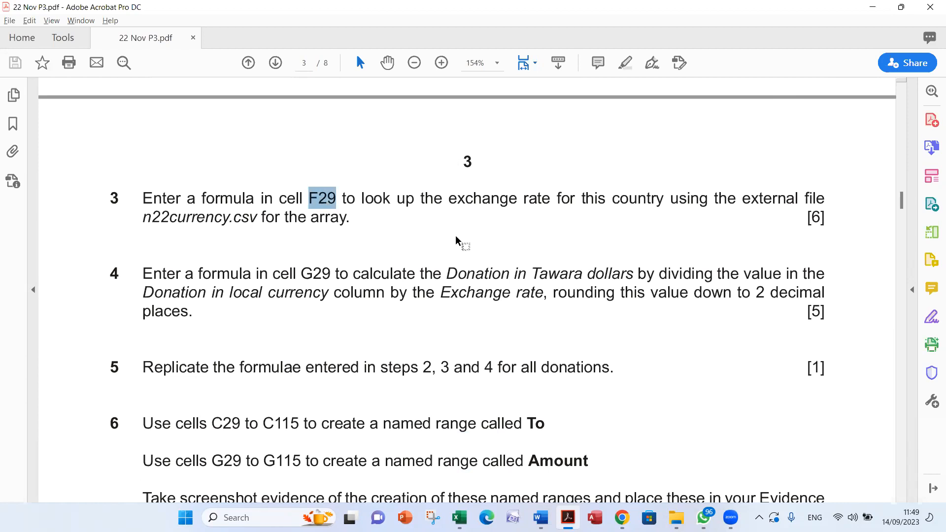
drag(551, 198, 459, 199)
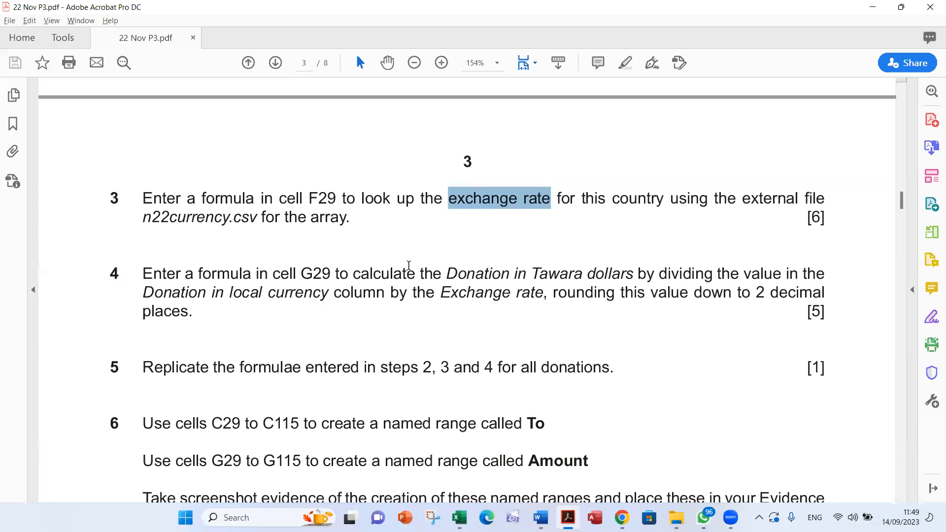
key(alt+Tab)
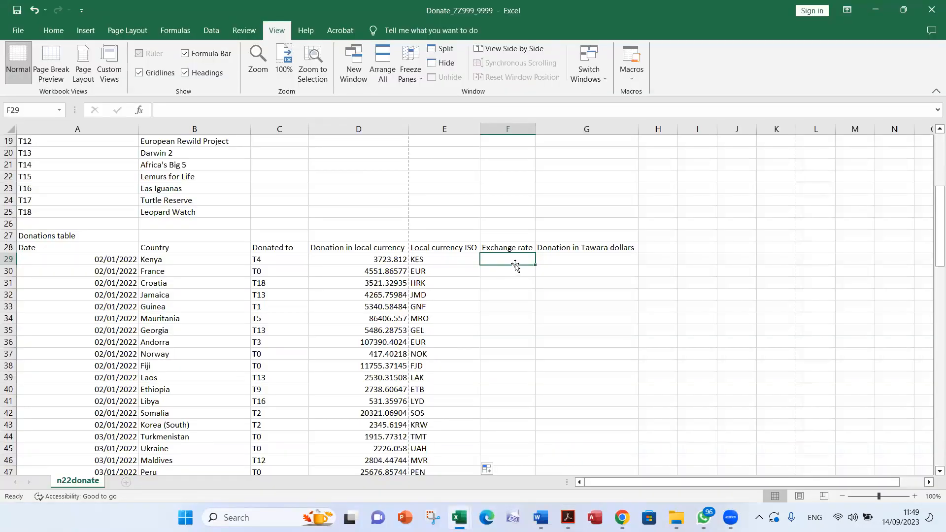
Start a VLOOKUP function in F29 with the country cell B29 as its lookup value
text(=)
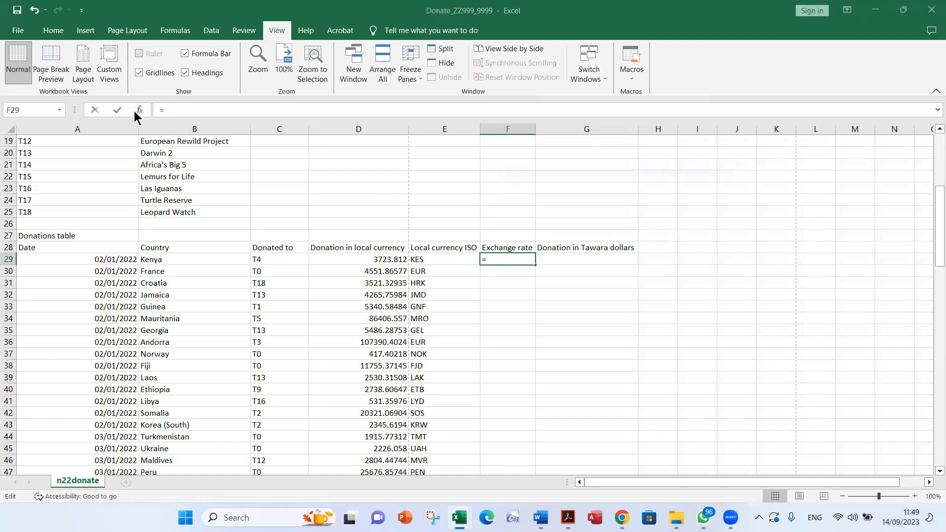
click(137, 112)
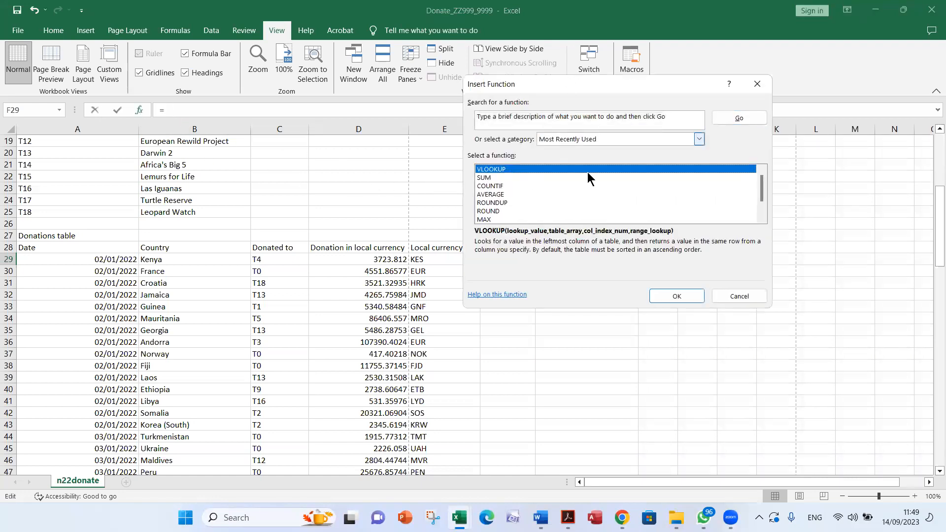
click(675, 296)
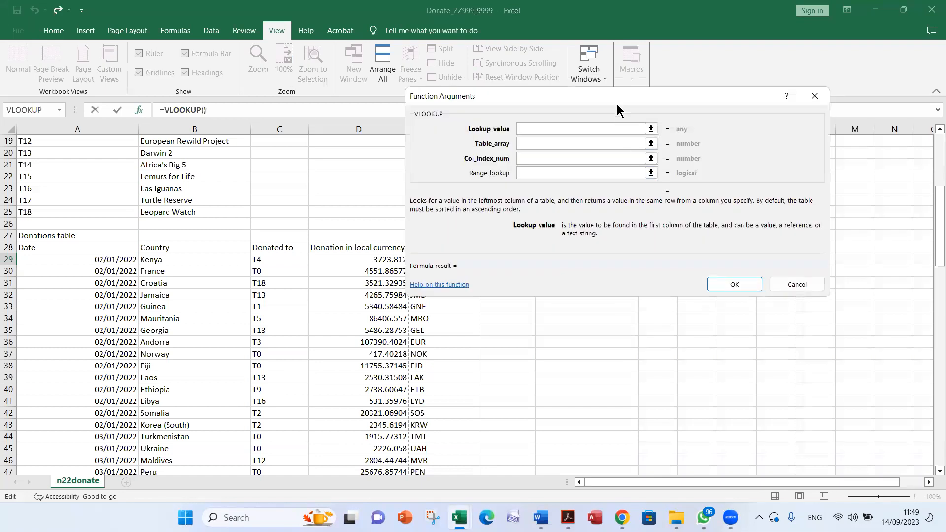
click(193, 258)
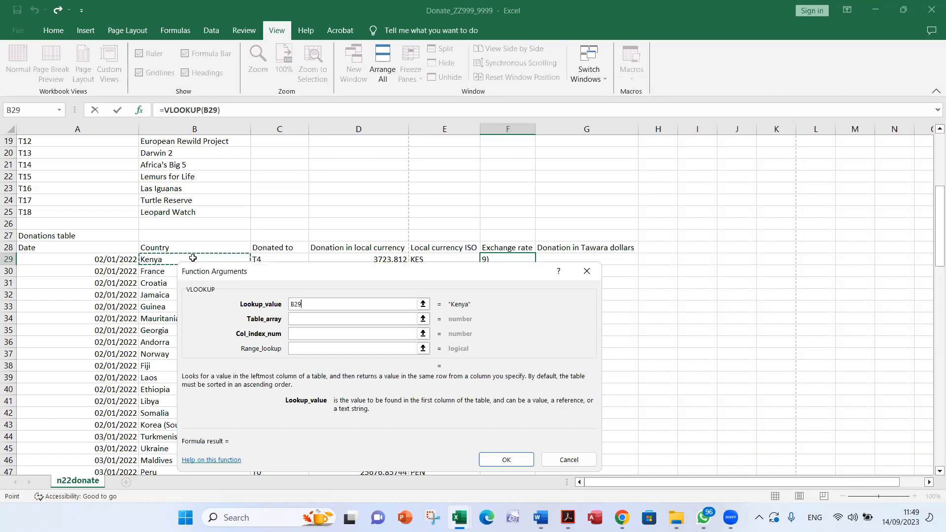
Set the VLOOKUP table array to $A$3:$D$185 in the n22currency.csv workbook
click(294, 320)
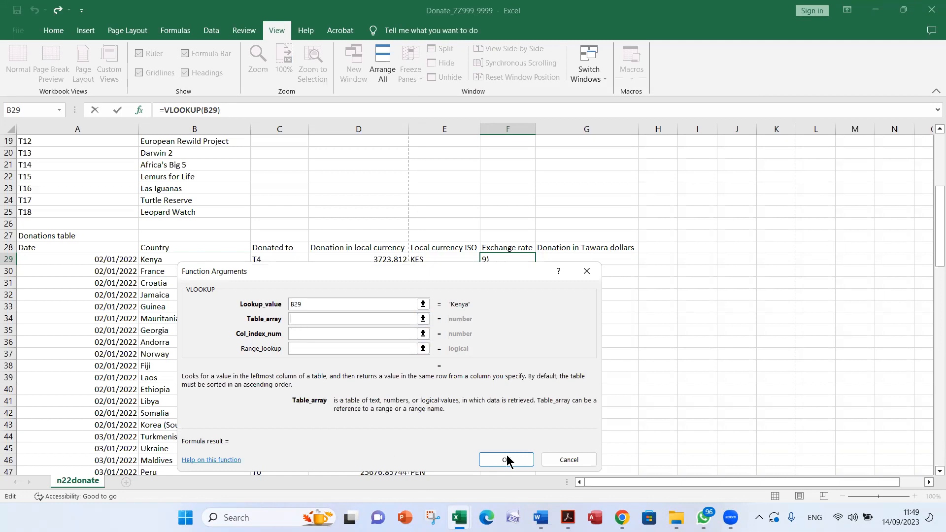
key(ctrl+Tab)
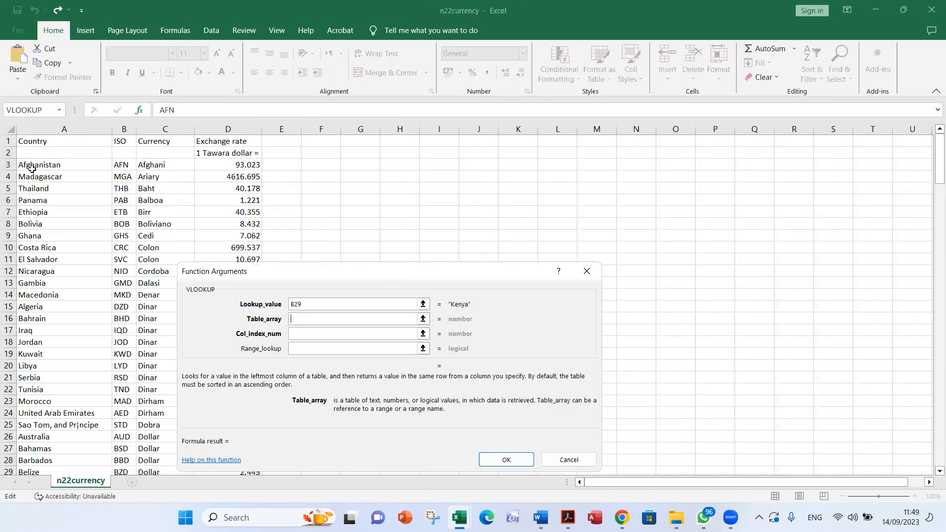
drag(32, 169, 237, 449)
scroll(193, 353, up, 10)
scroll(193, 353, up, 20)
scroll(193, 353, up, 14)
Complete the F29 VLOOKUP with column index 4 and range lookup false
click(306, 334)
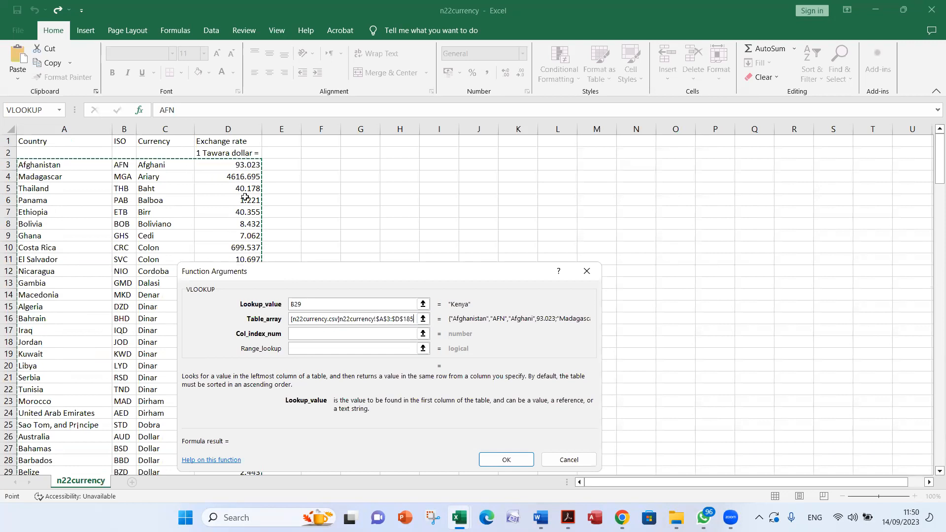
click(296, 333)
text(4)
click(306, 348)
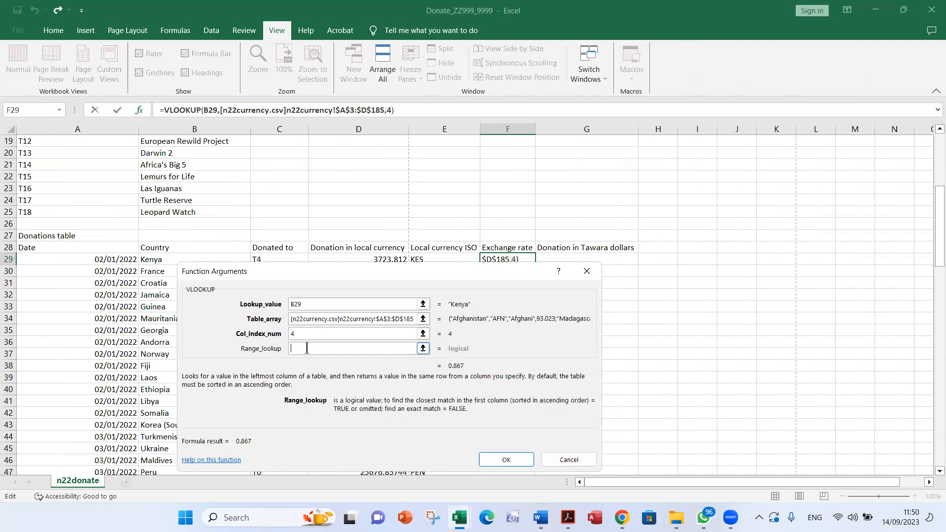
text(false)
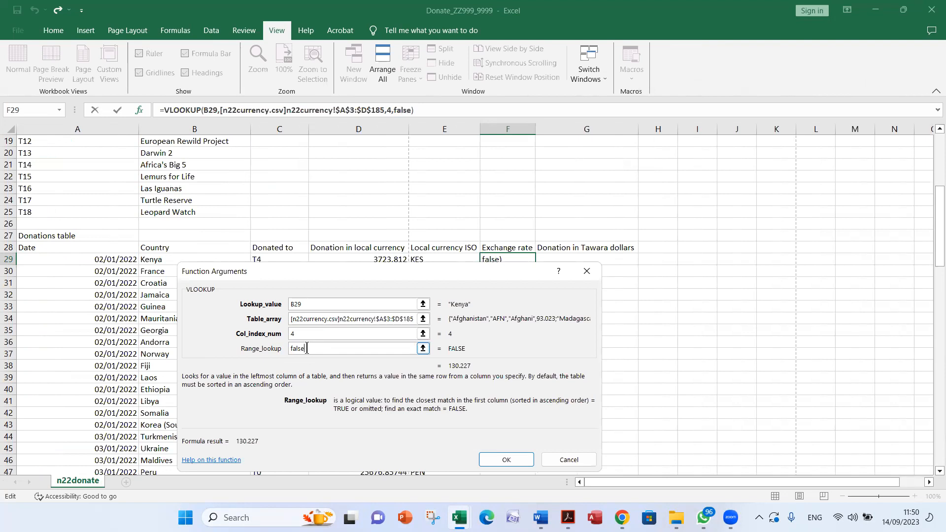
click(508, 460)
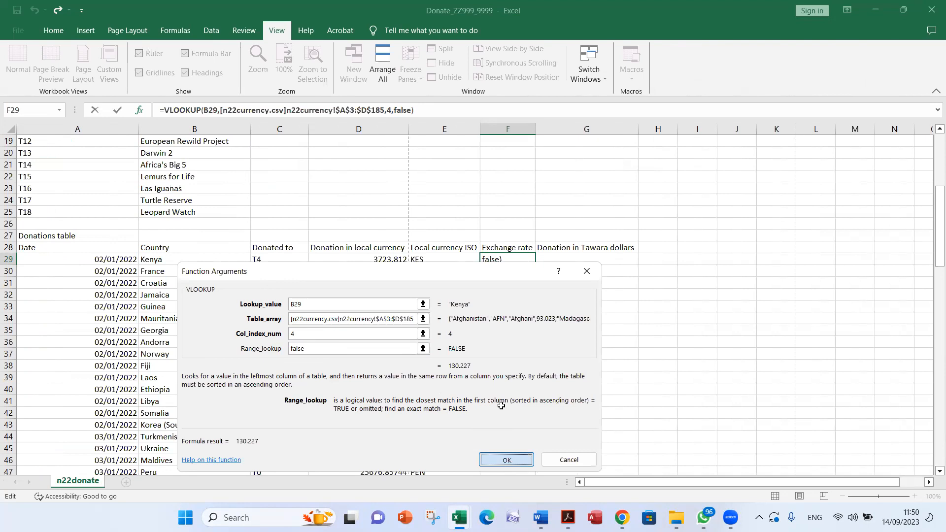
key(Return)
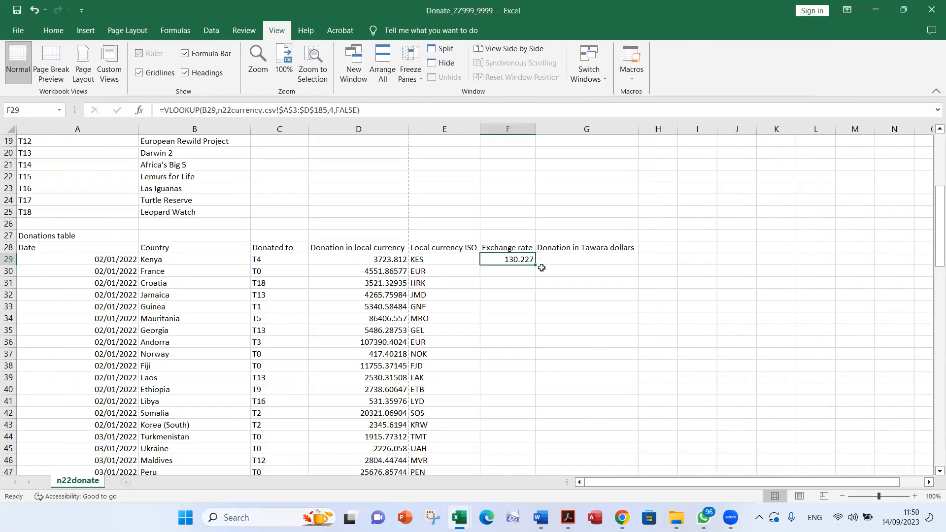
Replicate the F29 formula down the Exchange rate column to row 115
drag(541, 293, 566, 450)
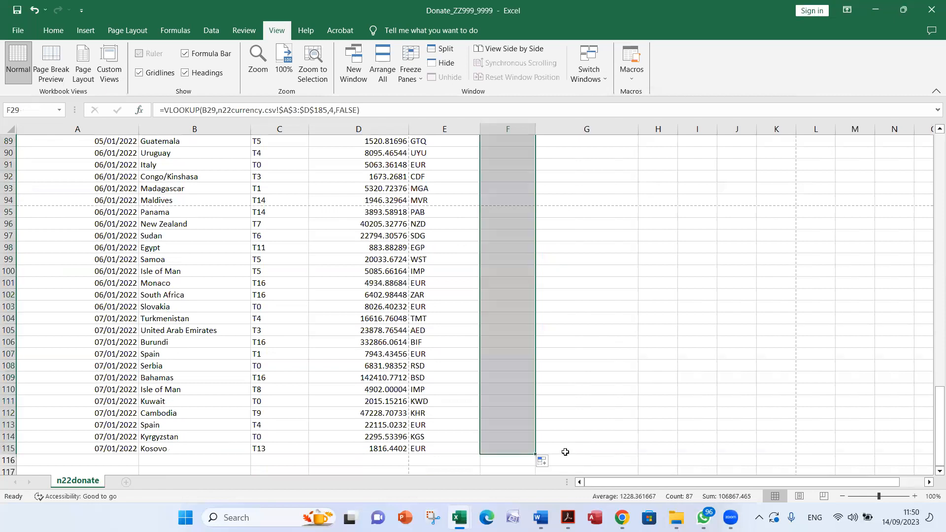
scroll(567, 445, up, 6)
scroll(567, 446, up, 19)
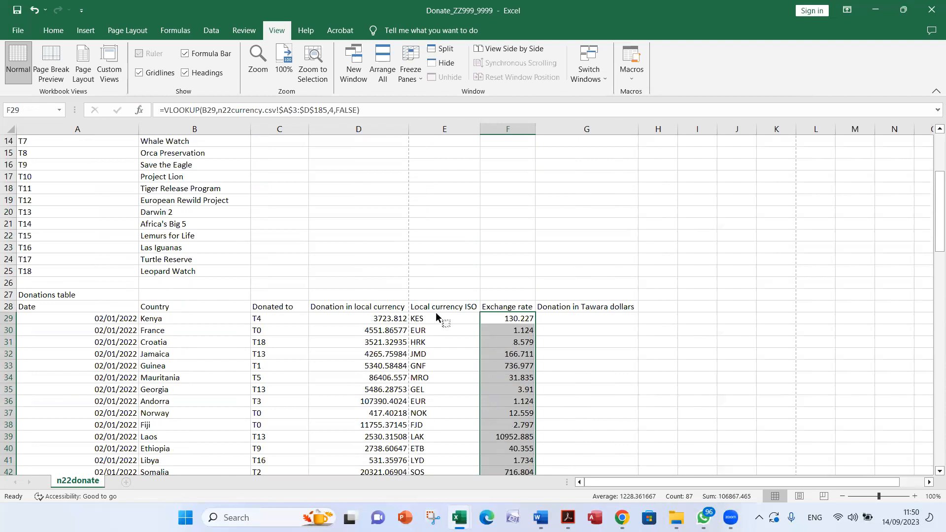
Check question 4 in the Acrobat exam paper, highlighting its G29 reference, and select G29 in the Excel donations sheet
key(alt+Tab)
scroll(436, 311, down, 3)
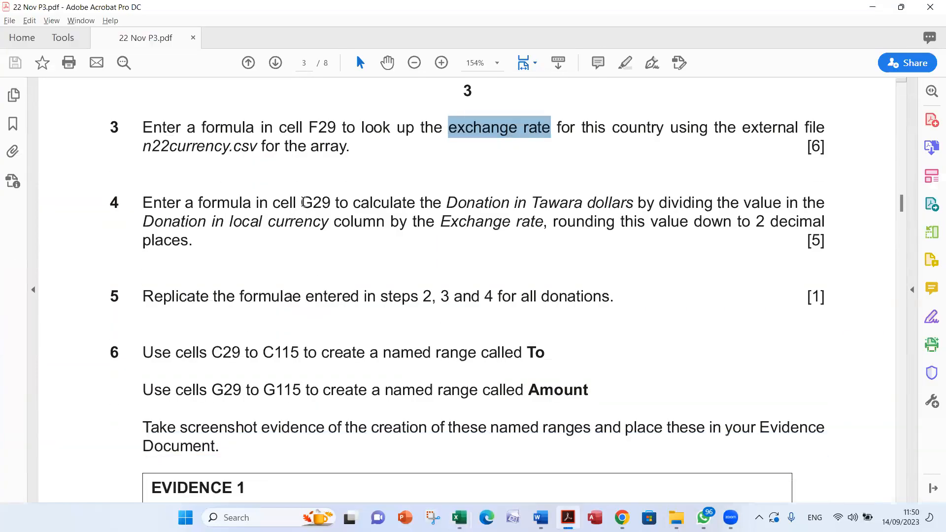
drag(301, 203, 330, 203)
key(alt+Tab)
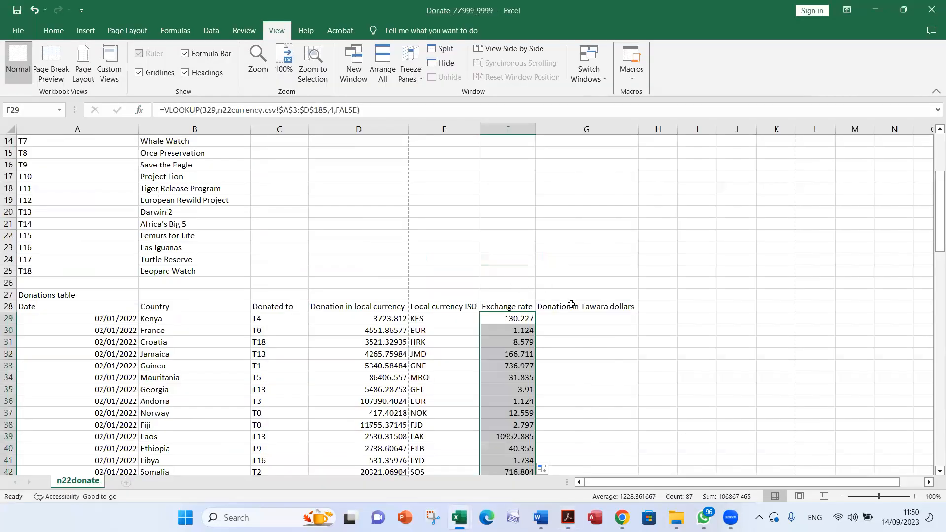
click(589, 319)
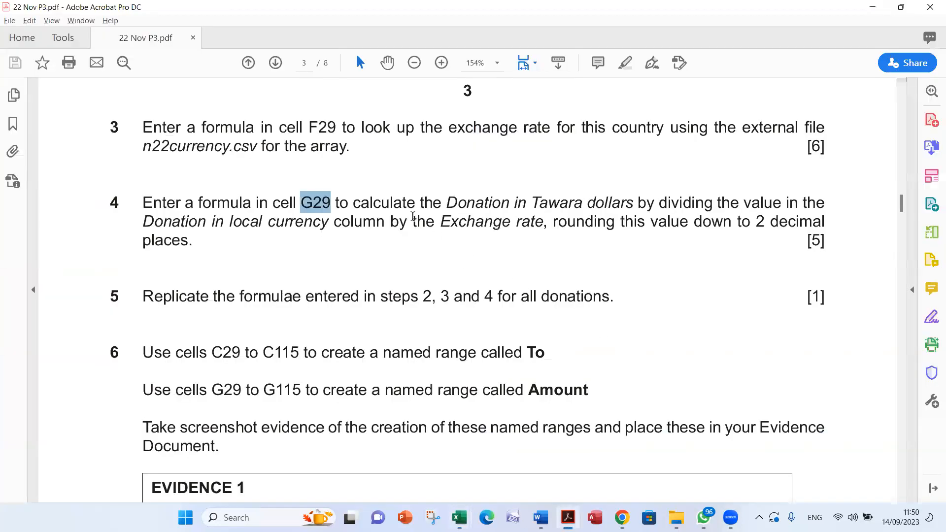
Compare question 4's dividing instruction in Acrobat with the local currency donation in D29 and the exchange rate in F29 in Excel
click(454, 203)
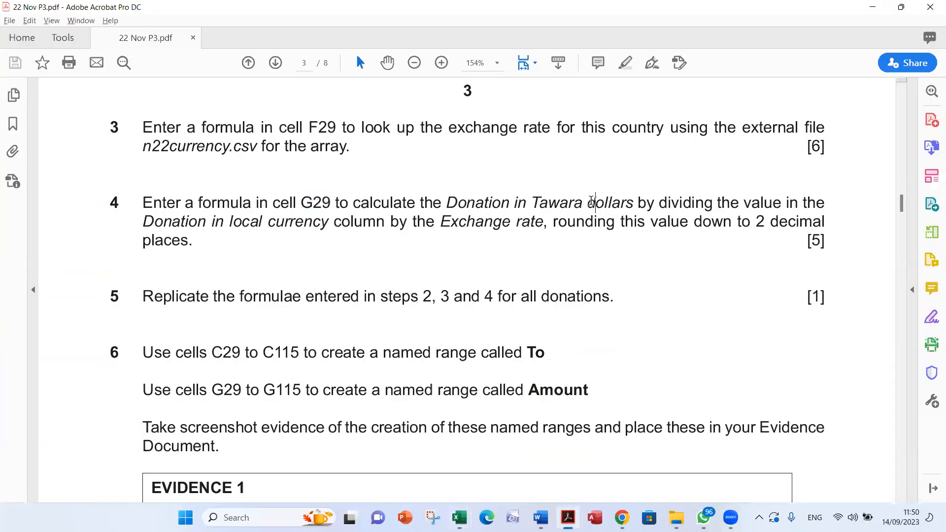
double_click(680, 203)
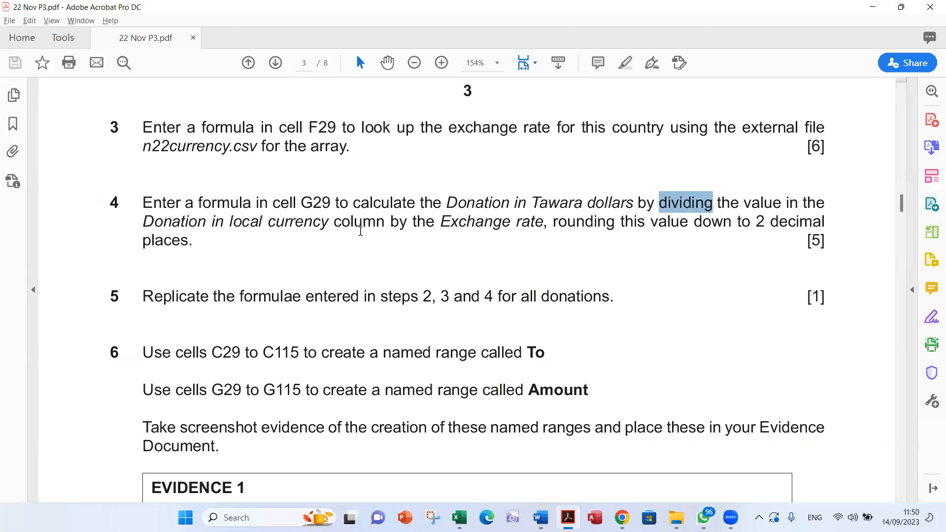
key(alt+Tab)
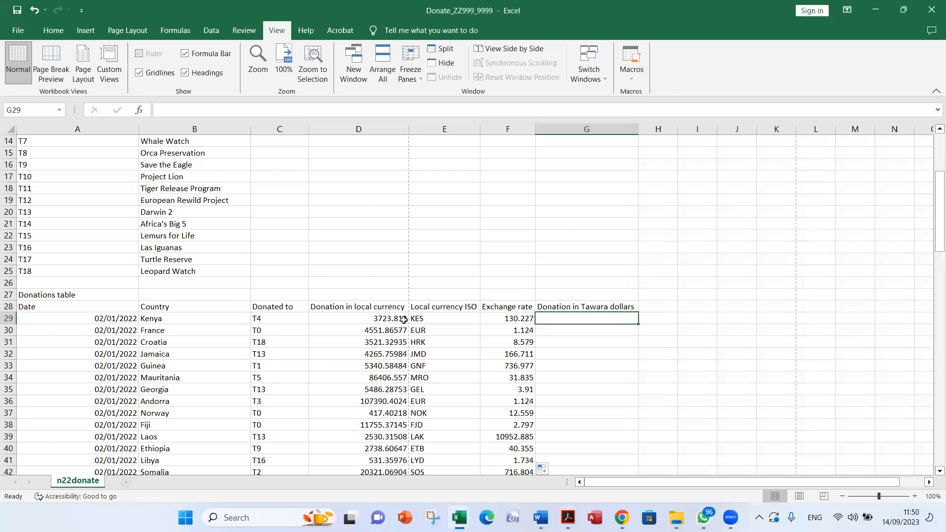
click(352, 317)
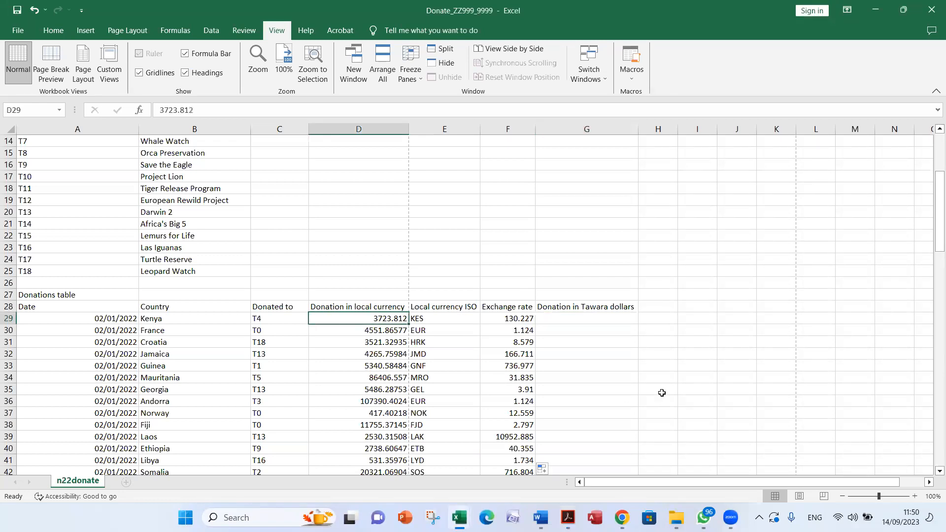
key(alt+Tab)
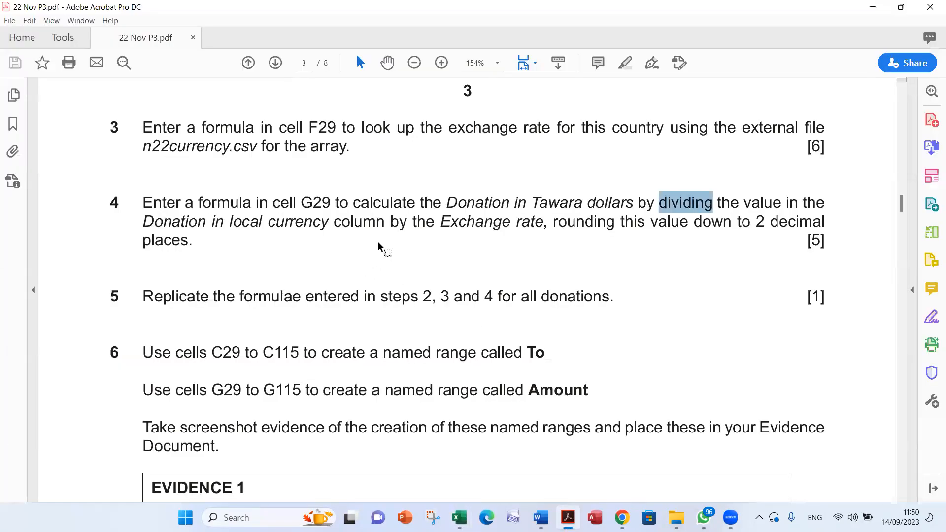
key(alt+Tab)
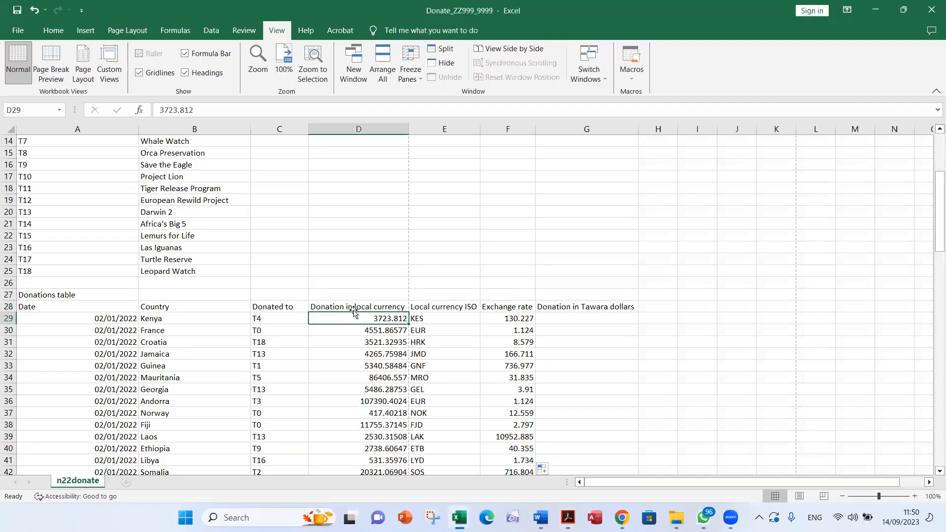
click(500, 318)
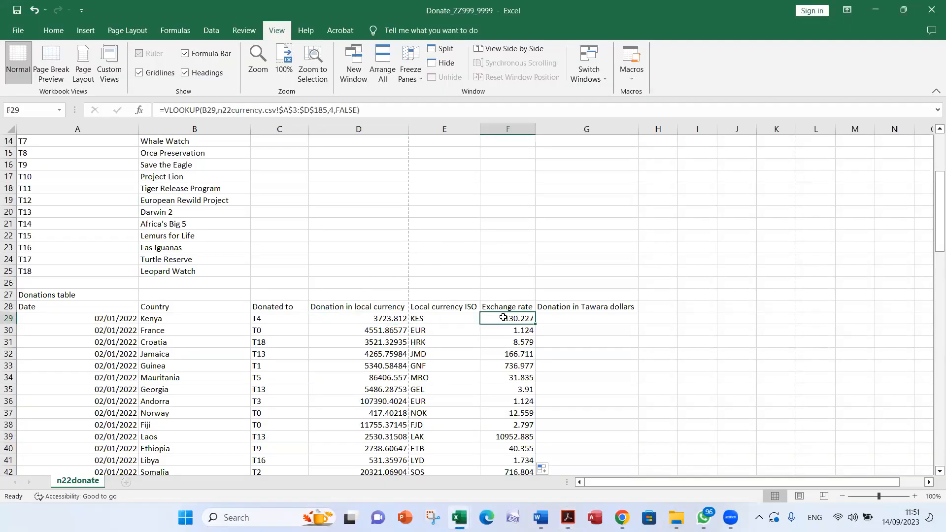
click(367, 319)
Examine question 4's rounding requirement in Acrobat, highlighting the words rounding, down, 2 and the Tawara dollars division phrase
key(alt+Tab)
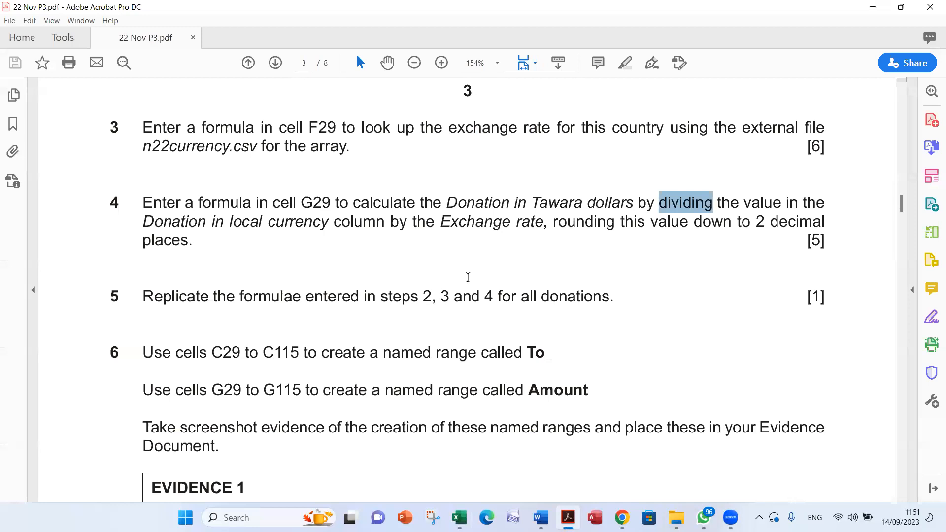
drag(554, 227, 642, 225)
double_click(723, 225)
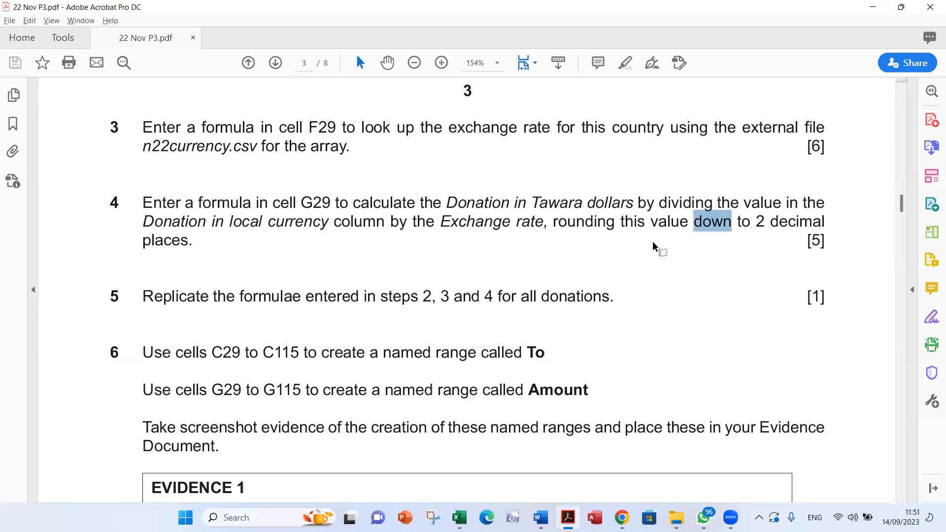
double_click(582, 226)
click(677, 226)
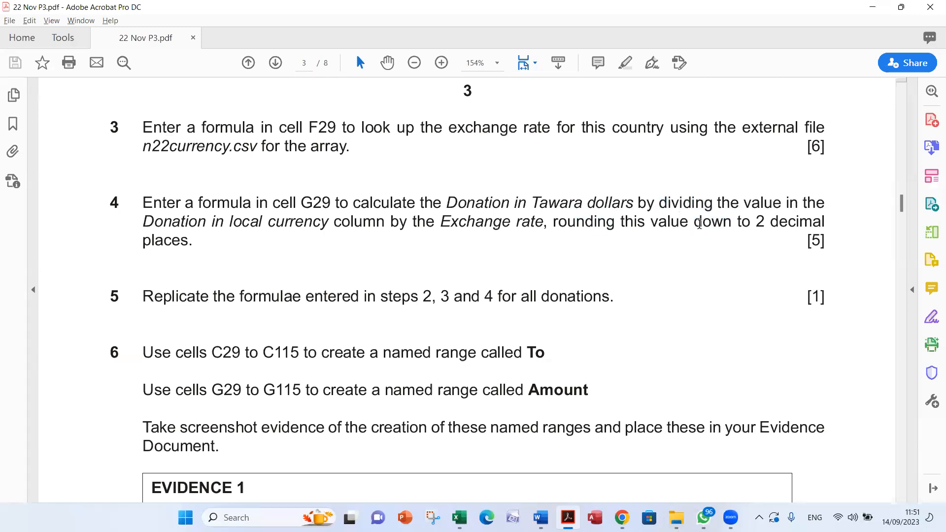
double_click(705, 224)
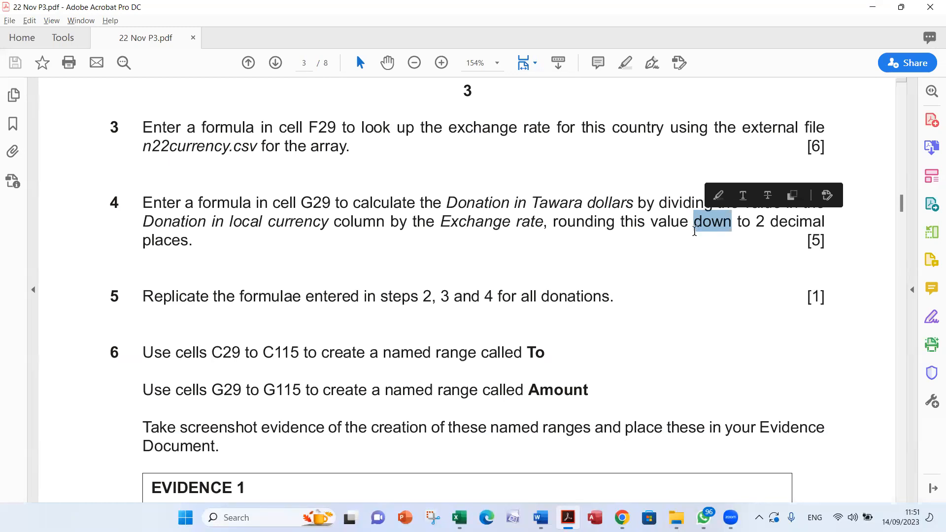
double_click(594, 222)
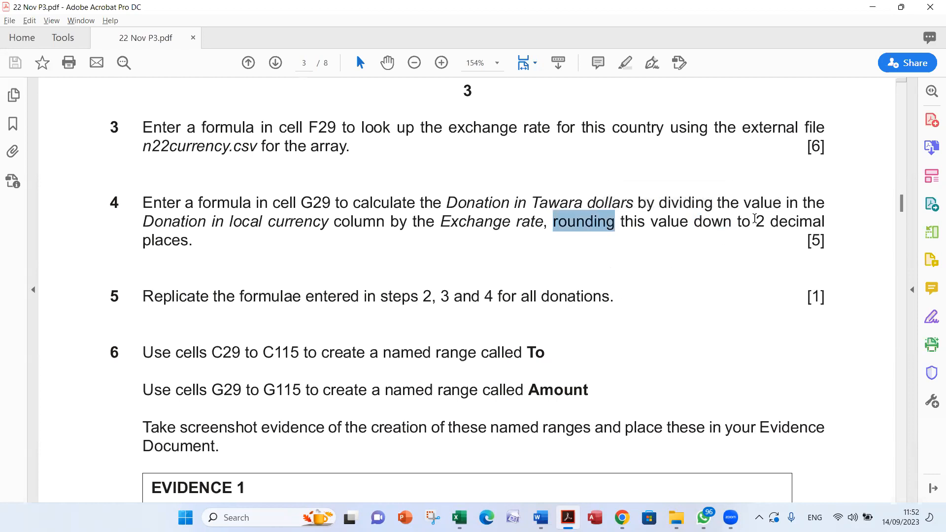
double_click(760, 222)
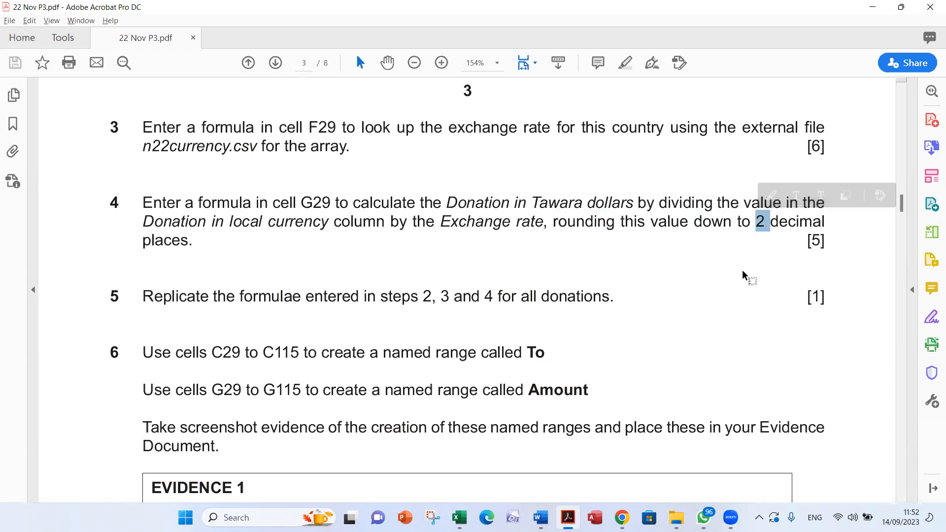
drag(533, 202, 739, 203)
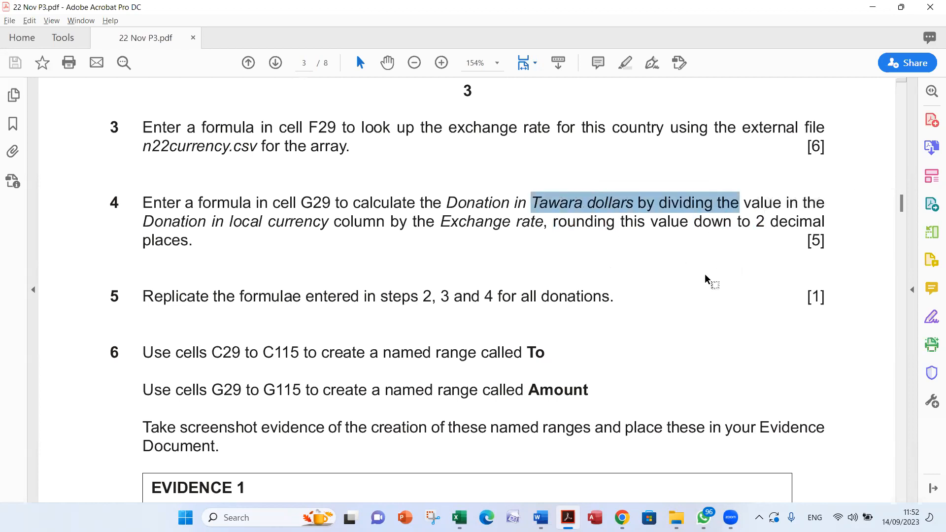
Switch to the Donate_ZZ999_9999 workbook in Excel and insert the ROUNDDOWN function in G29, keeping the donations table uncovered
key(alt+Tab)
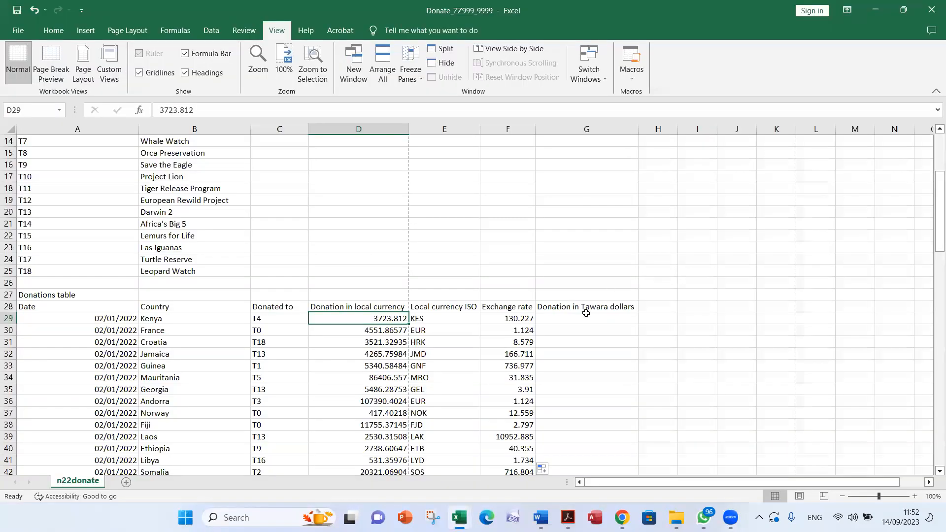
click(585, 317)
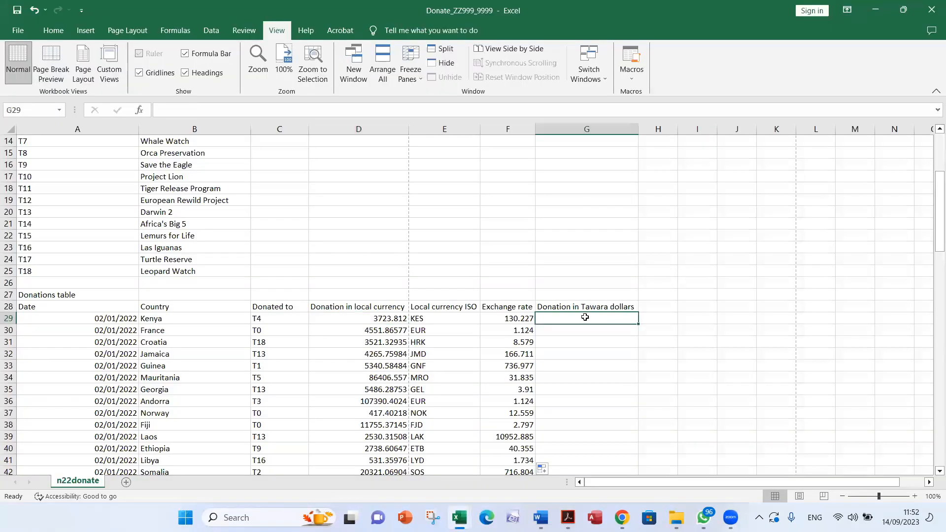
click(139, 110)
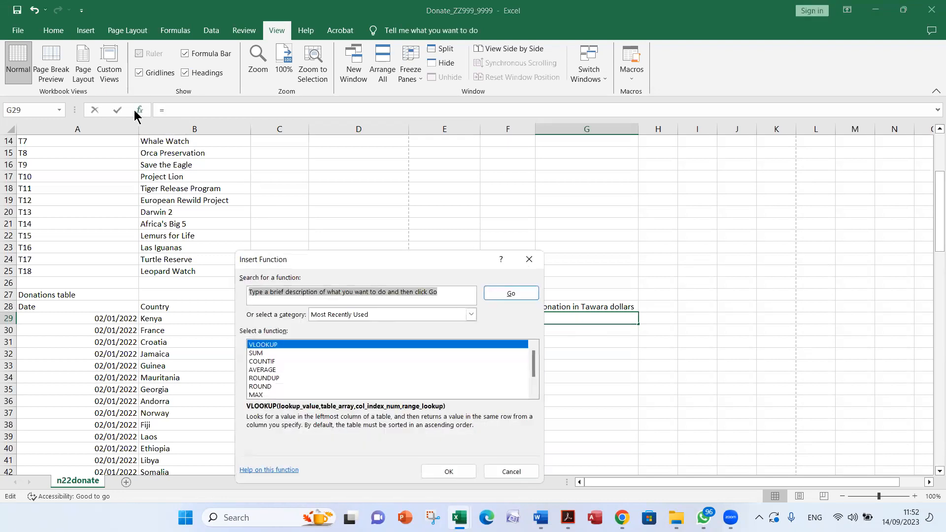
text(rounddow)
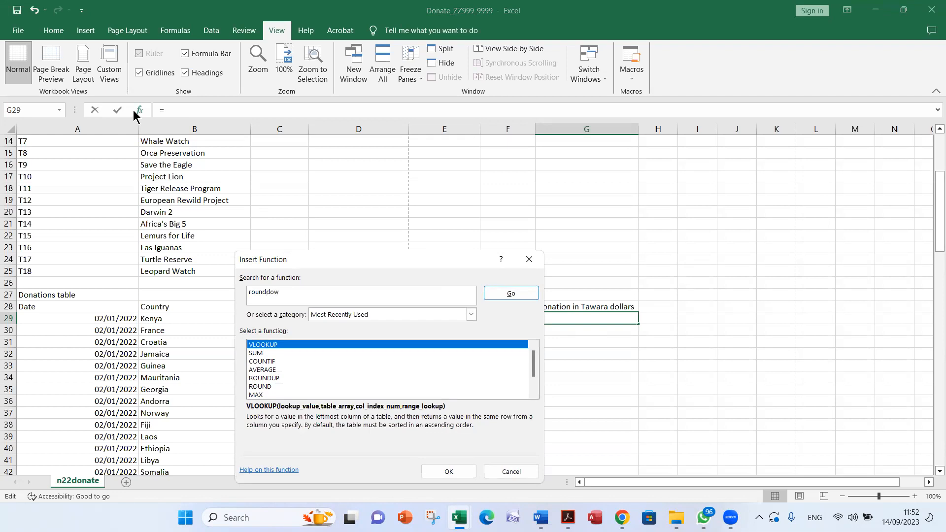
text(n)
key(Return)
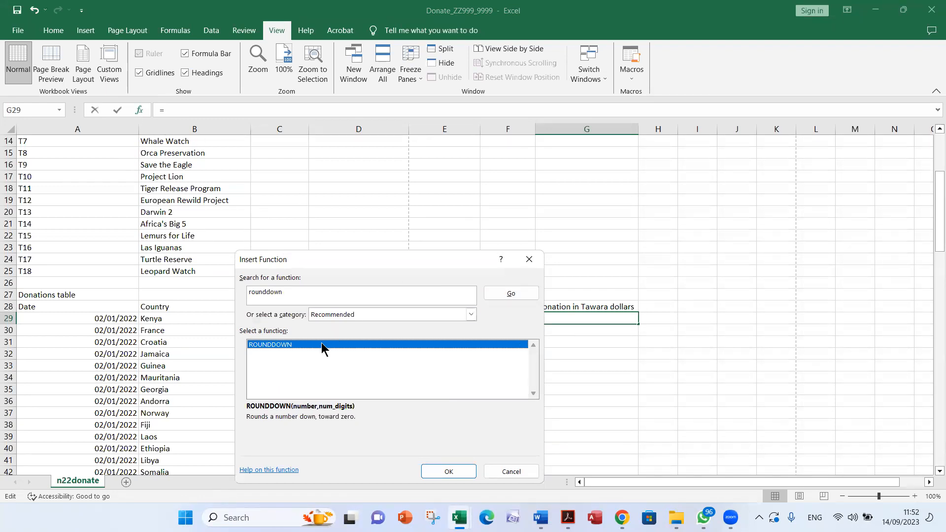
click(442, 472)
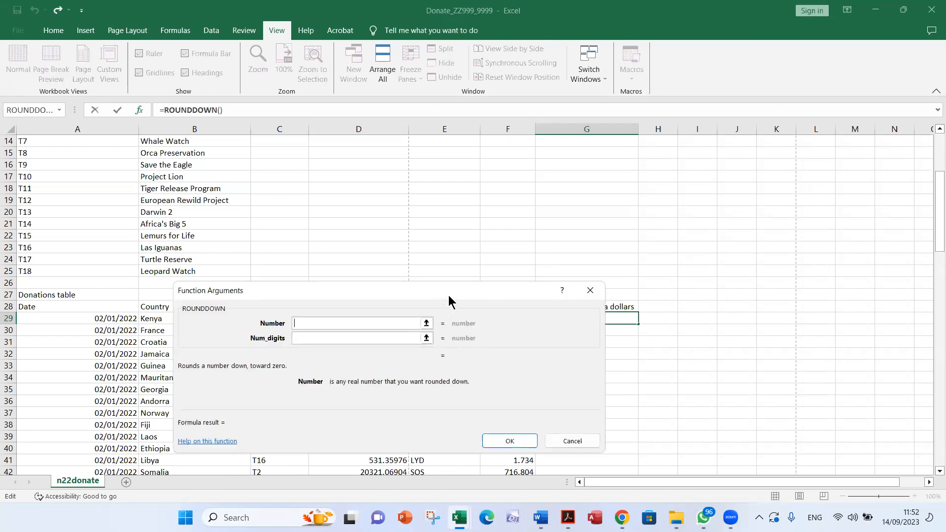
drag(448, 294, 652, 127)
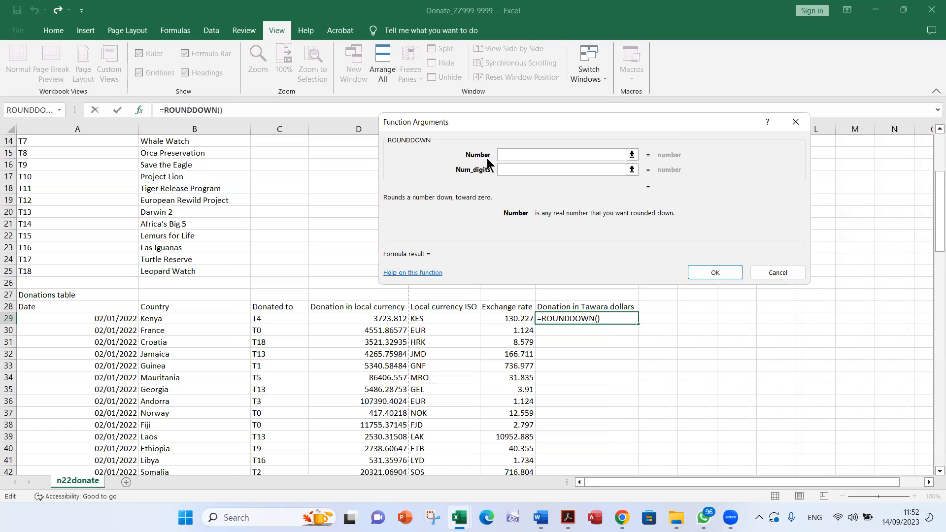
Complete the G29 ROUNDDOWN formula with D29/F29 as the number and 2 as the number of digits
click(513, 174)
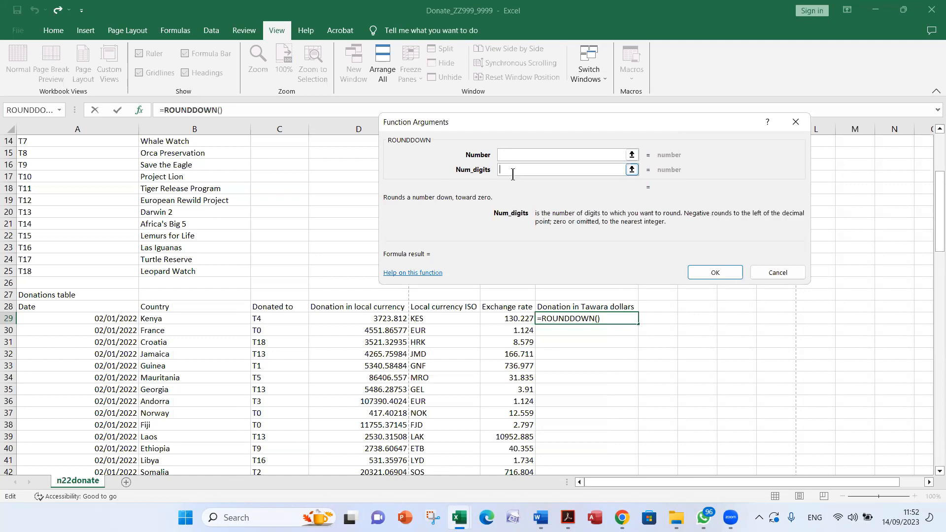
text(2)
click(508, 154)
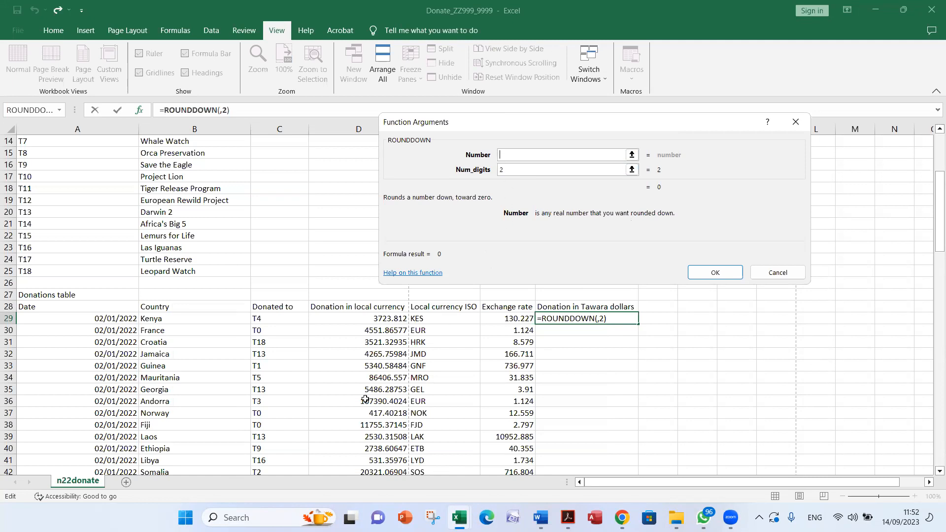
click(341, 318)
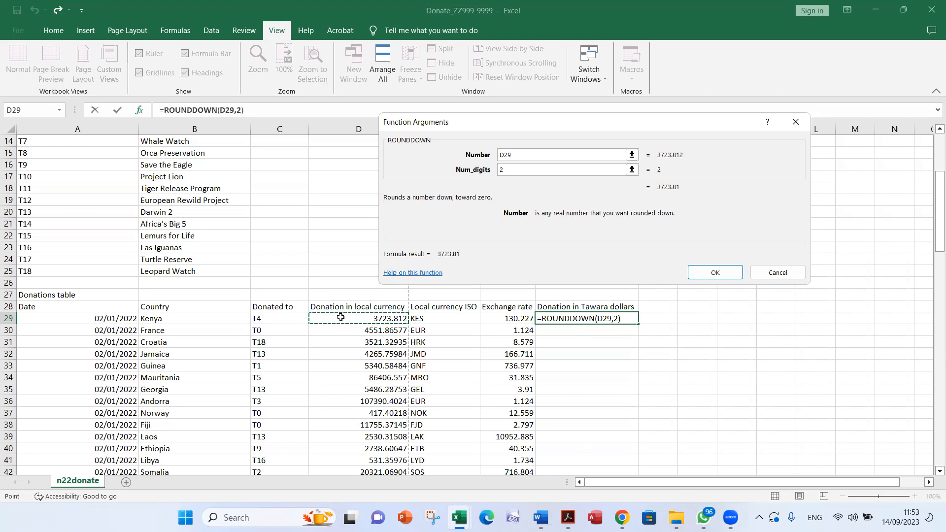
text(/)
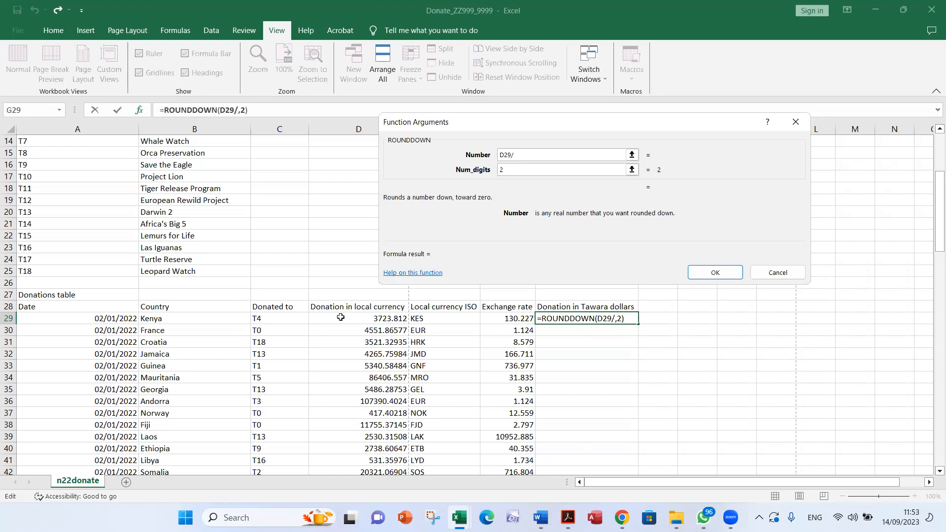
click(506, 318)
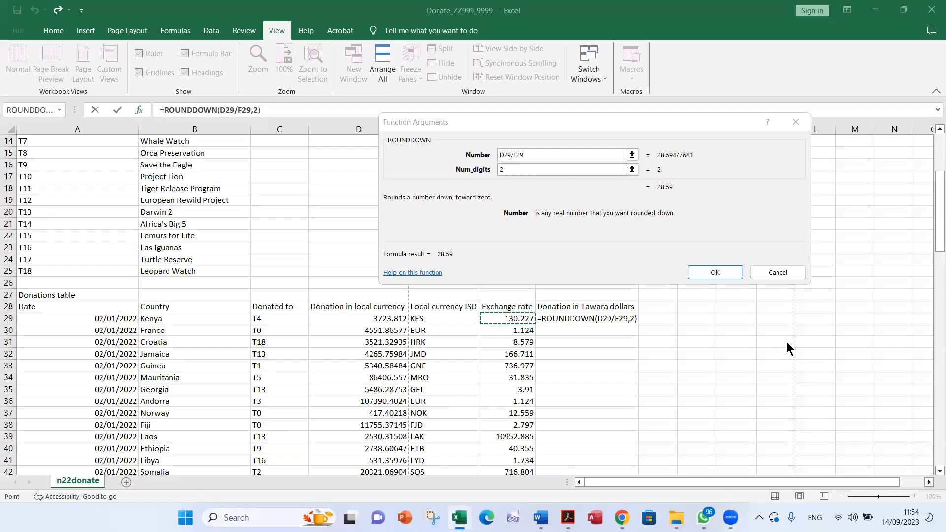
click(526, 168)
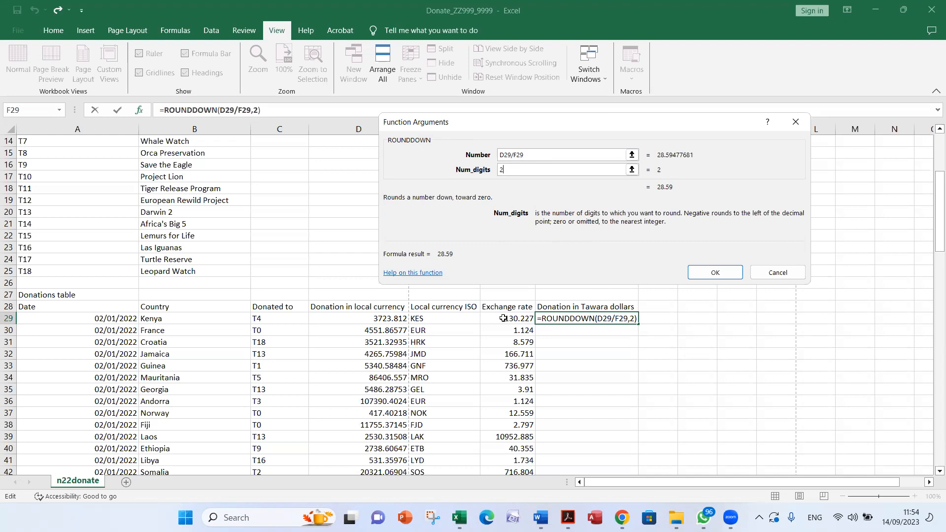
click(725, 273)
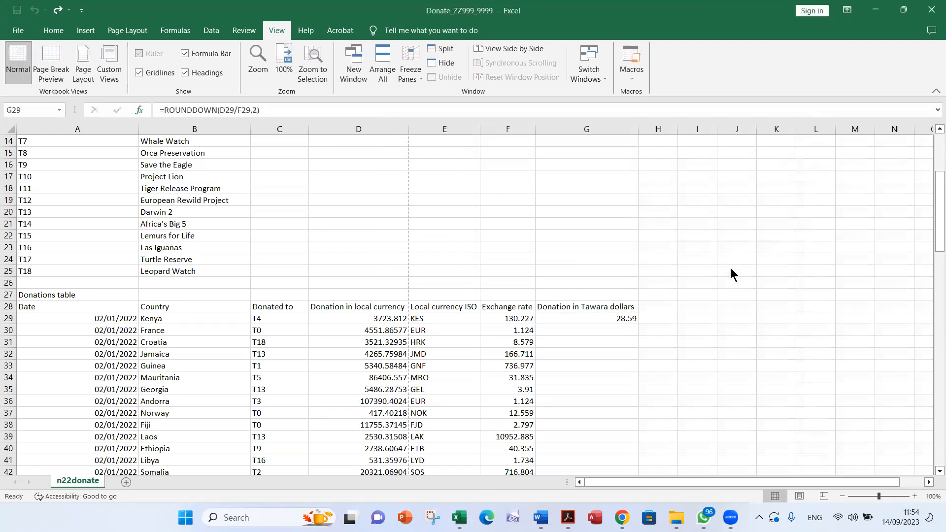
Review the ROUNDDOWN formula in G29 and its referenced donation and exchange rate cells
click(614, 318)
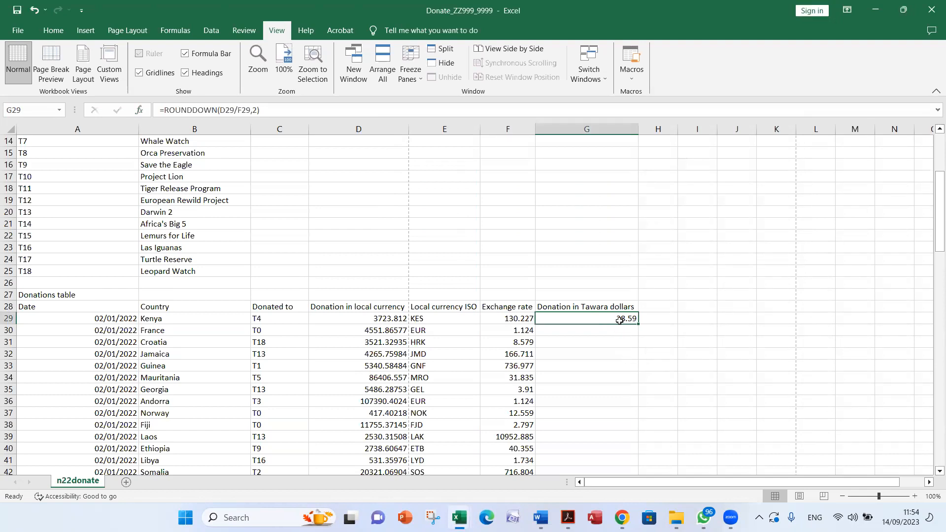
double_click(617, 318)
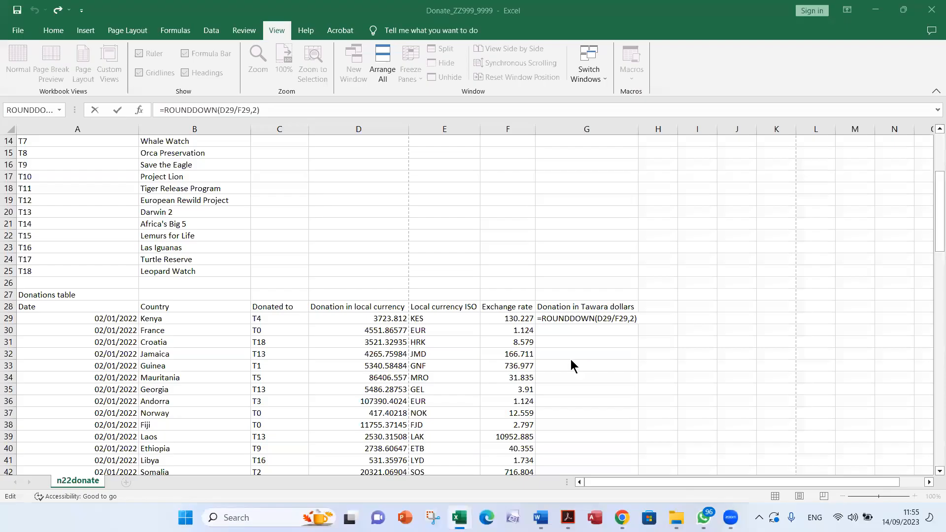
click(563, 319)
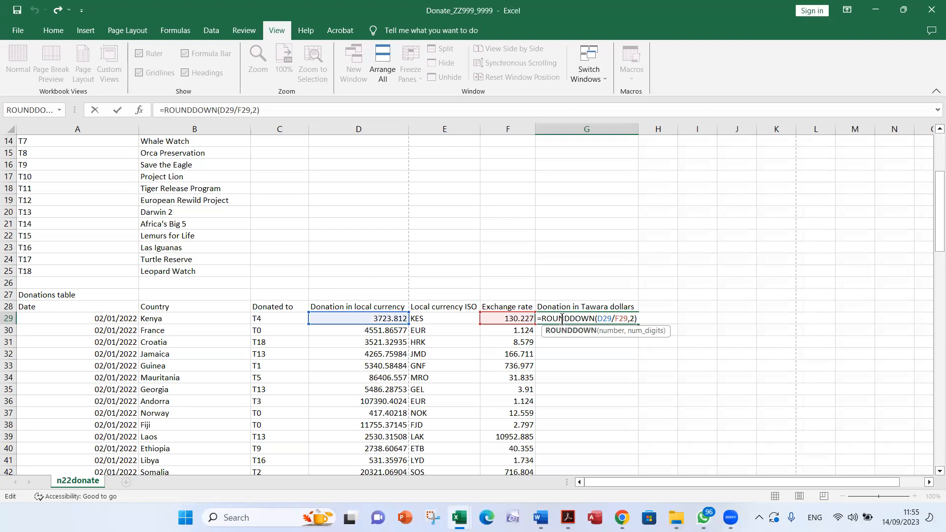
key(Return)
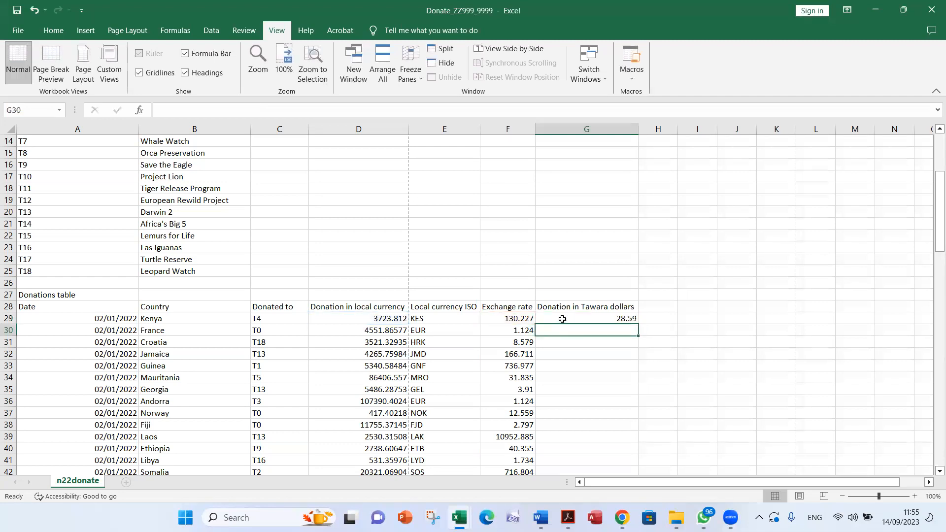
Replicate the G29 formula down the Donation in Tawara dollars column to row 115
click(558, 314)
drag(638, 324, 637, 458)
drag(639, 508, 642, 463)
scroll(655, 377, up, 10)
scroll(656, 377, up, 16)
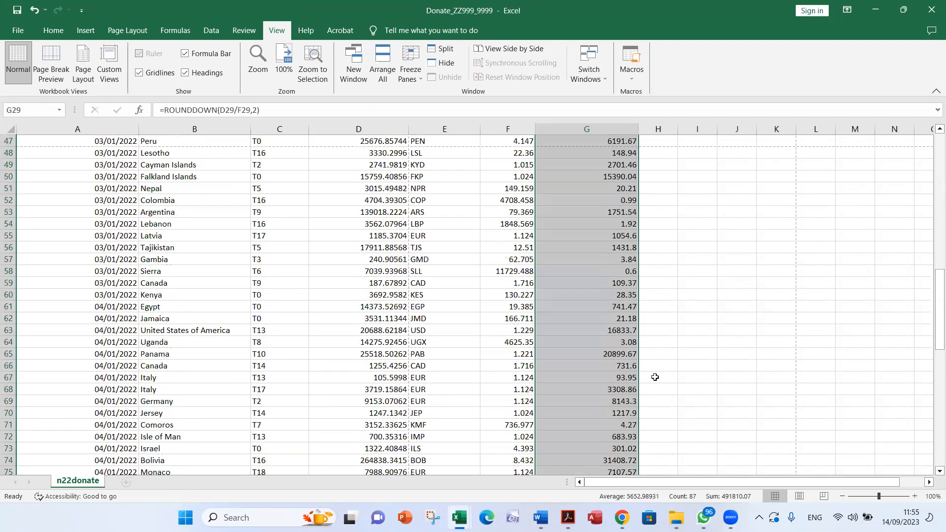
Check the cell references in the replicated formulas in G30 and G31
double_click(582, 368)
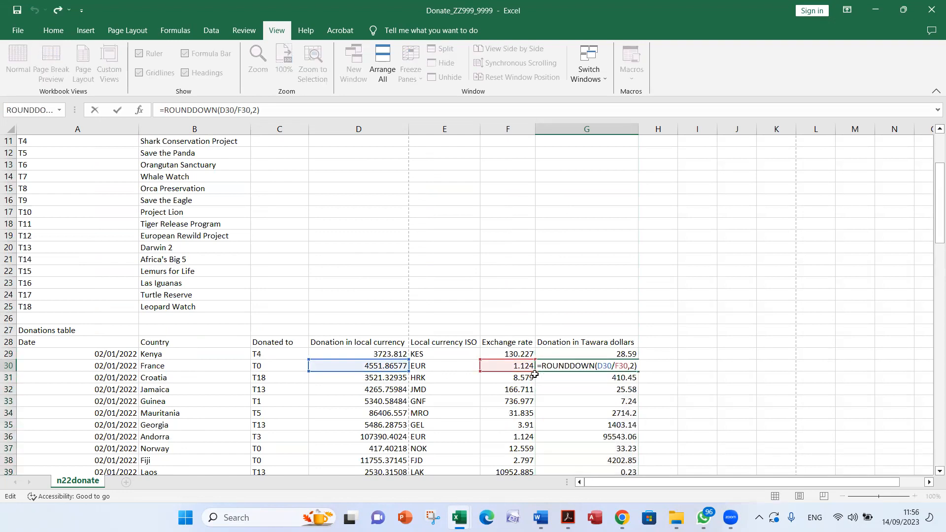
key(Return)
key(F2)
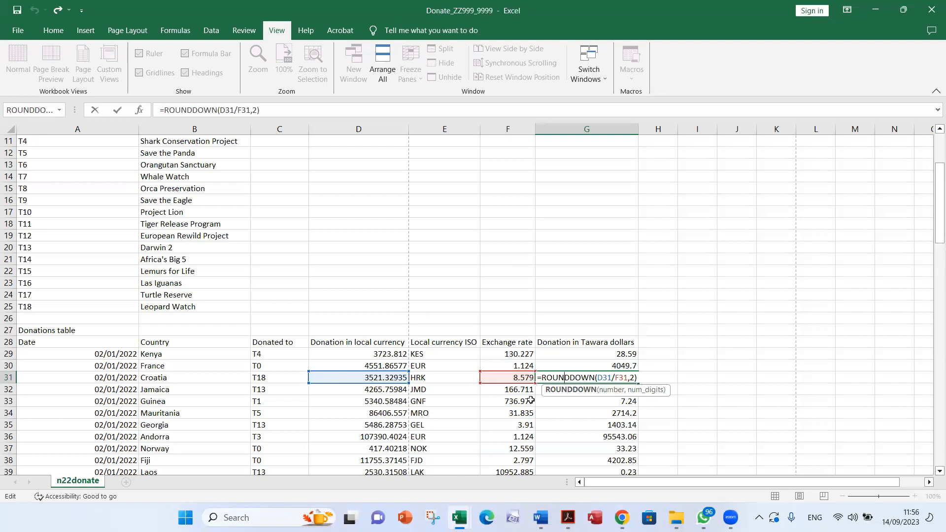
key(ctrl+Return)
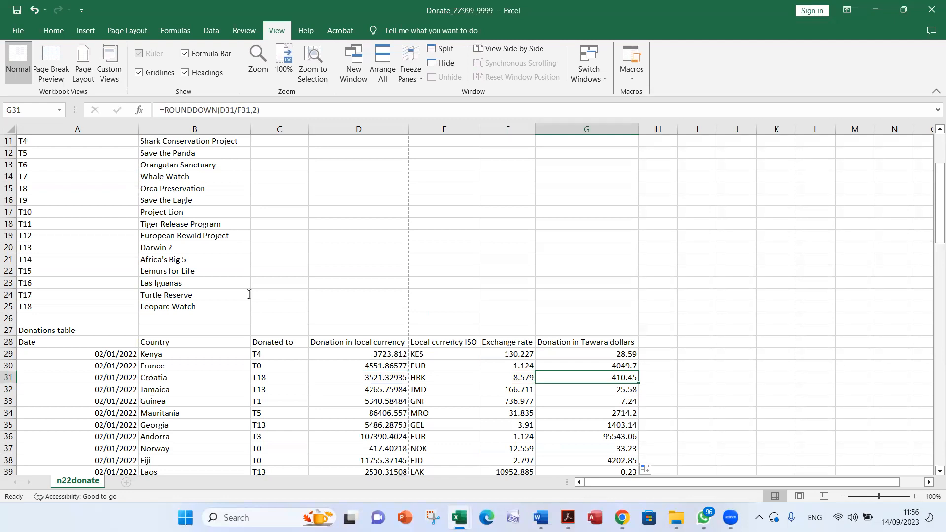
Read questions 5 and 6 in the Acrobat exam paper, highlighting C29, C115 and the range name To
key(alt+Tab)
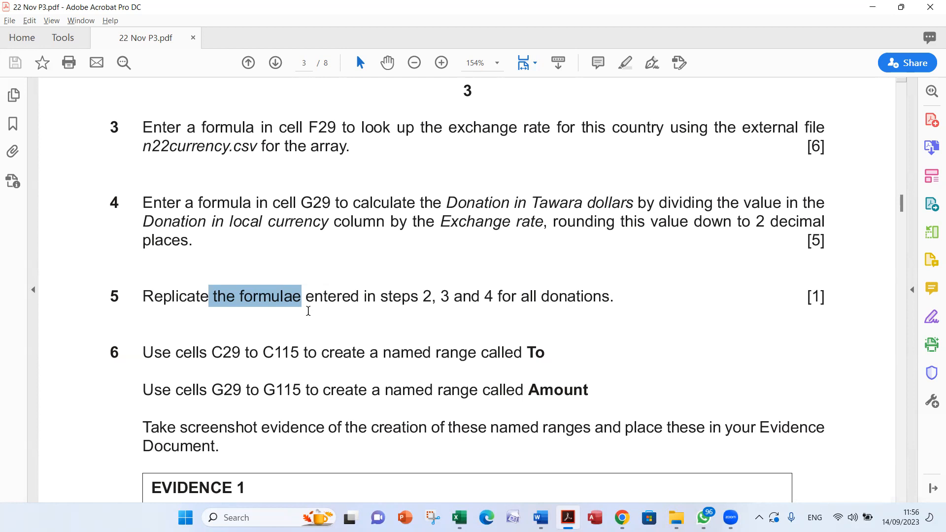
scroll(505, 340, down, 5)
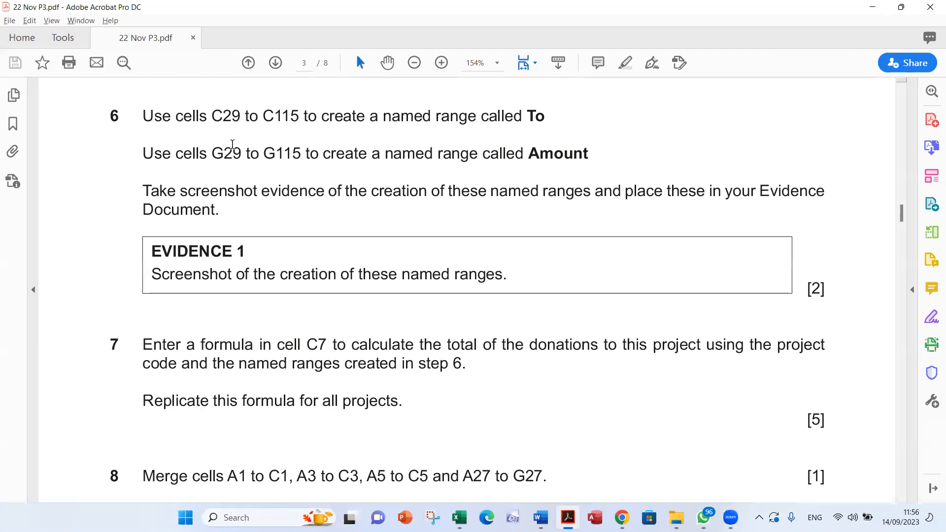
double_click(225, 118)
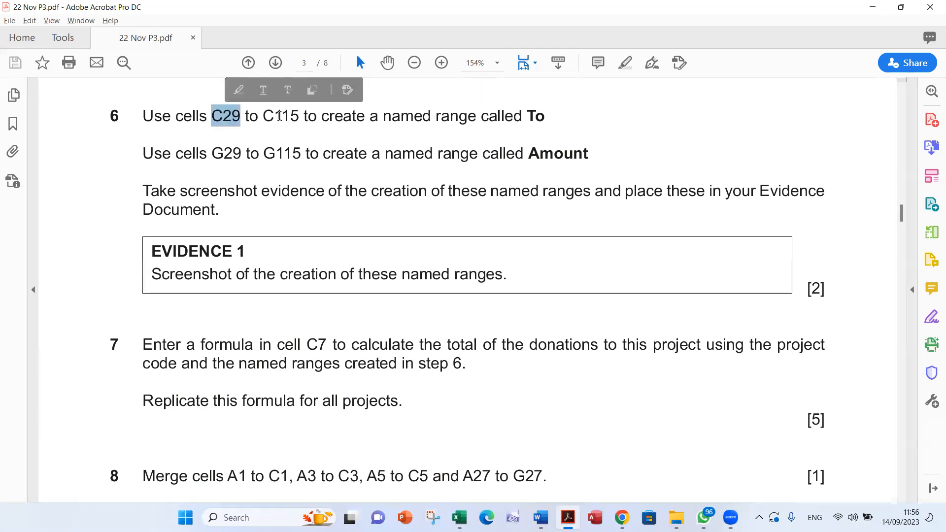
double_click(280, 117)
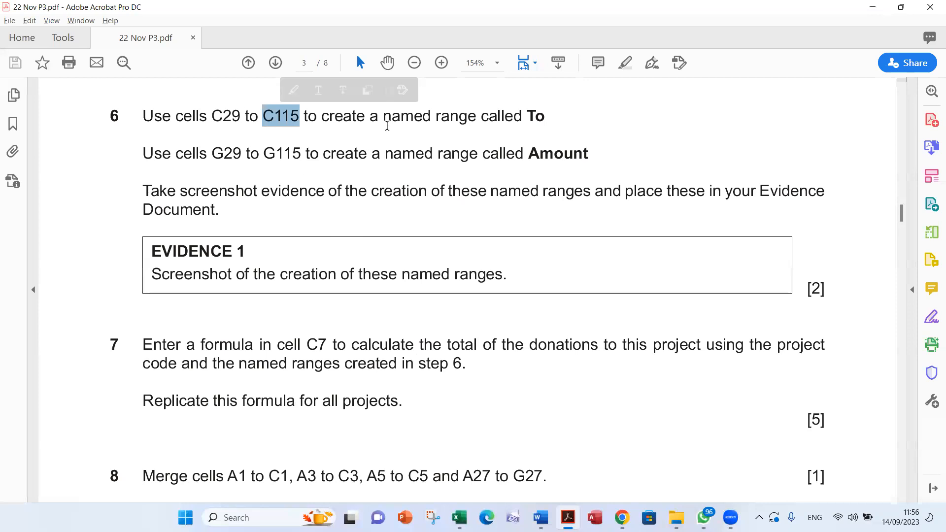
drag(545, 117, 529, 121)
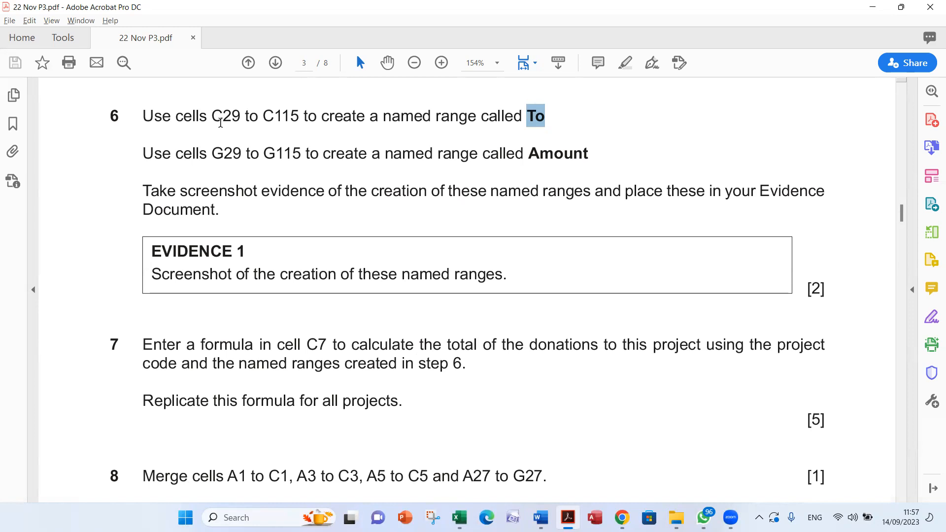
In Excel, start defining a workbook-scoped named range for C29 to C115 and enter To as its name
key(alt+Tab)
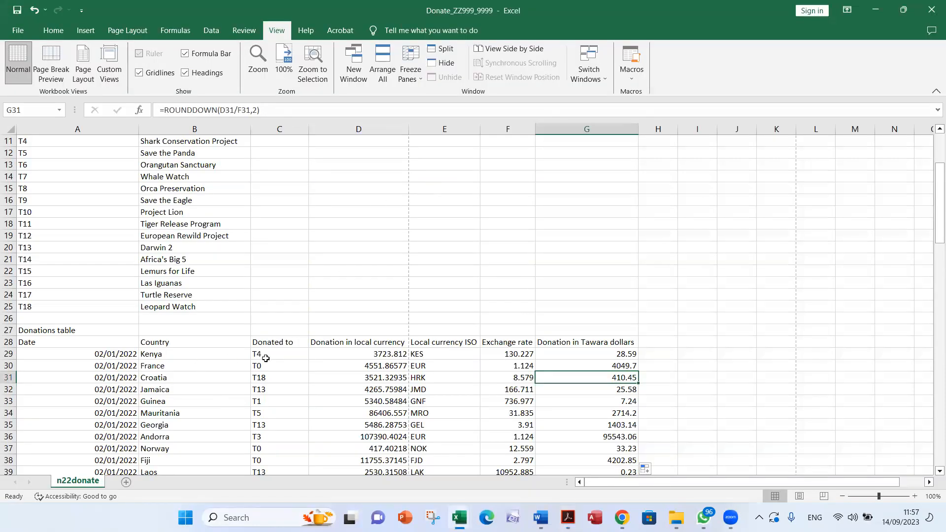
drag(271, 355, 281, 448)
scroll(272, 349, up, 6)
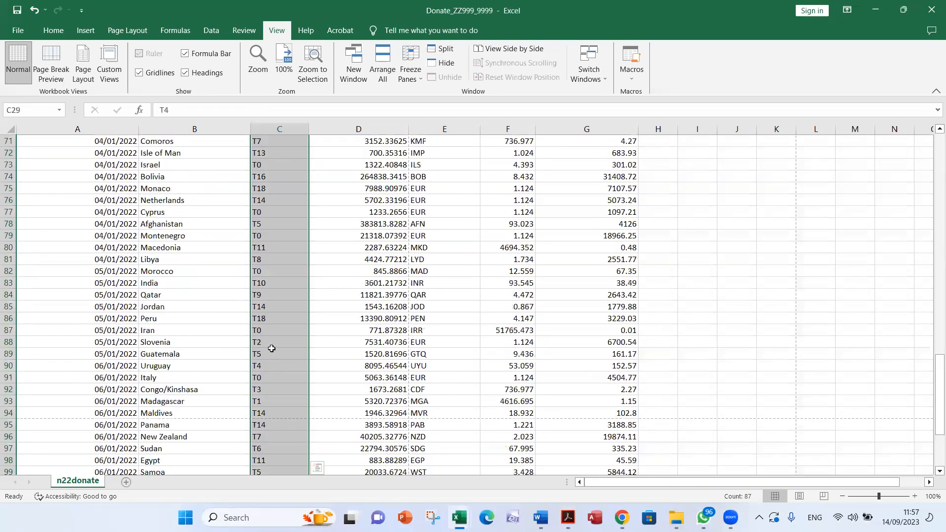
scroll(271, 348, up, 18)
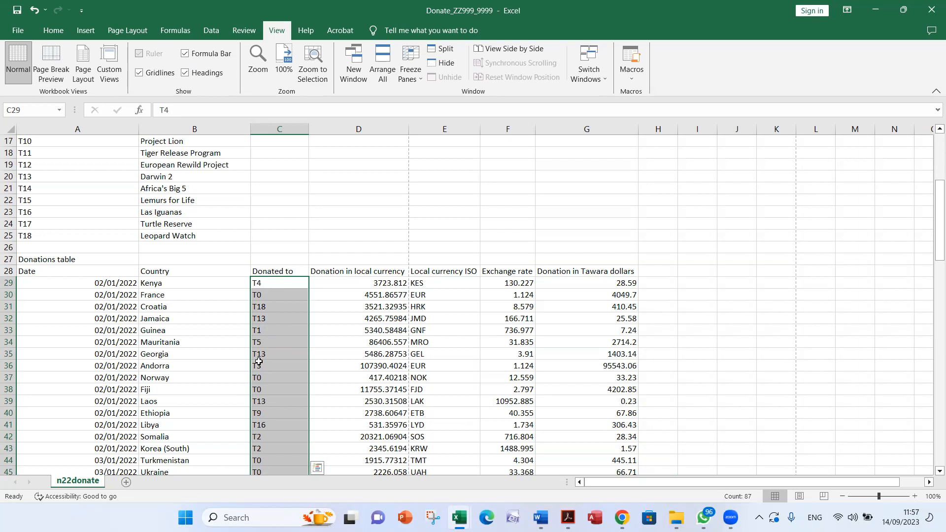
right_click(280, 342)
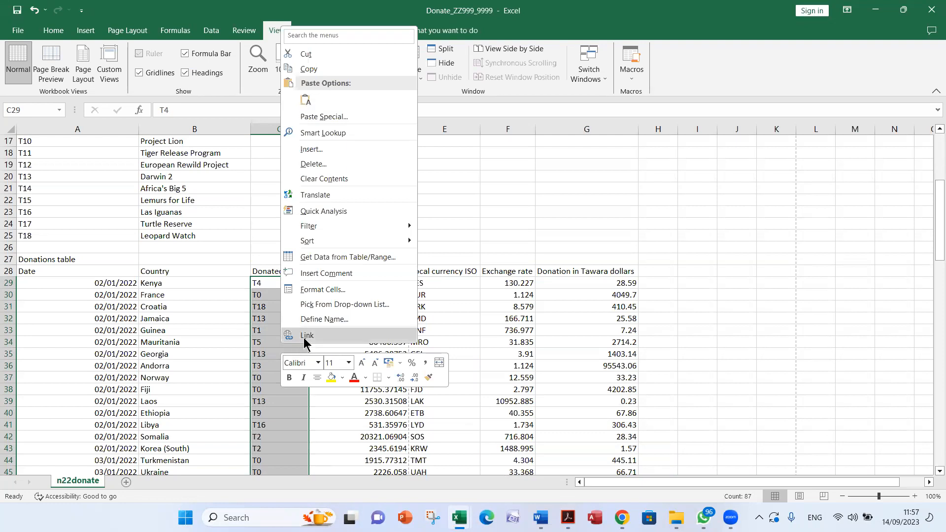
click(356, 320)
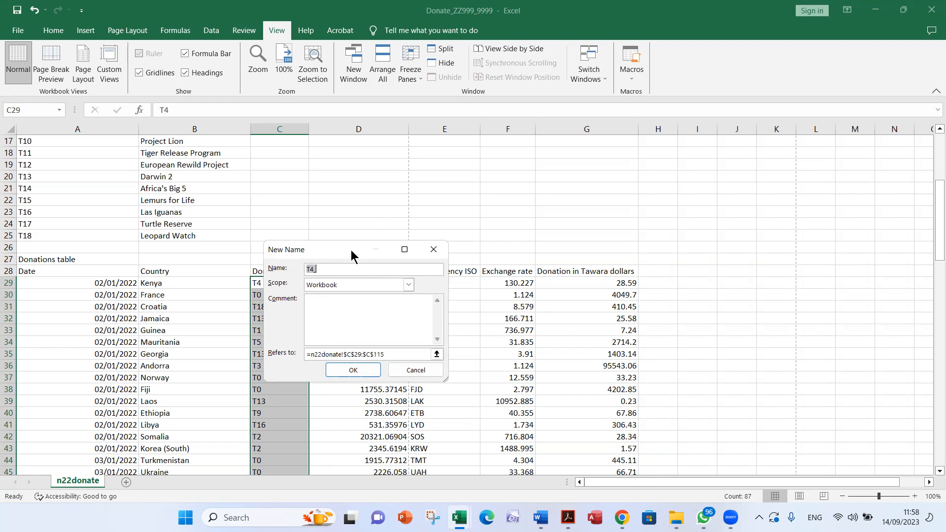
drag(351, 250, 374, 116)
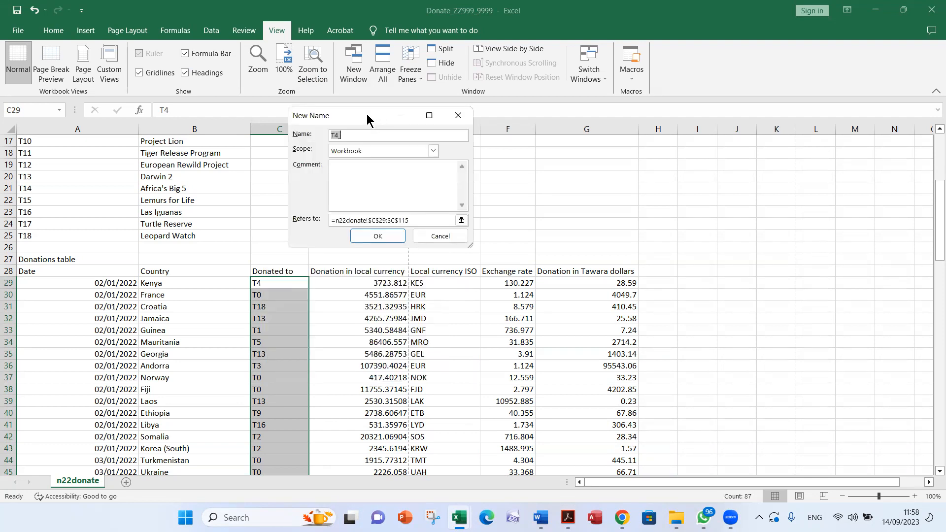
text(To)
Check question 6's screenshot evidence requirement in Acrobat and return to the open name definition in Excel
key(alt+Tab)
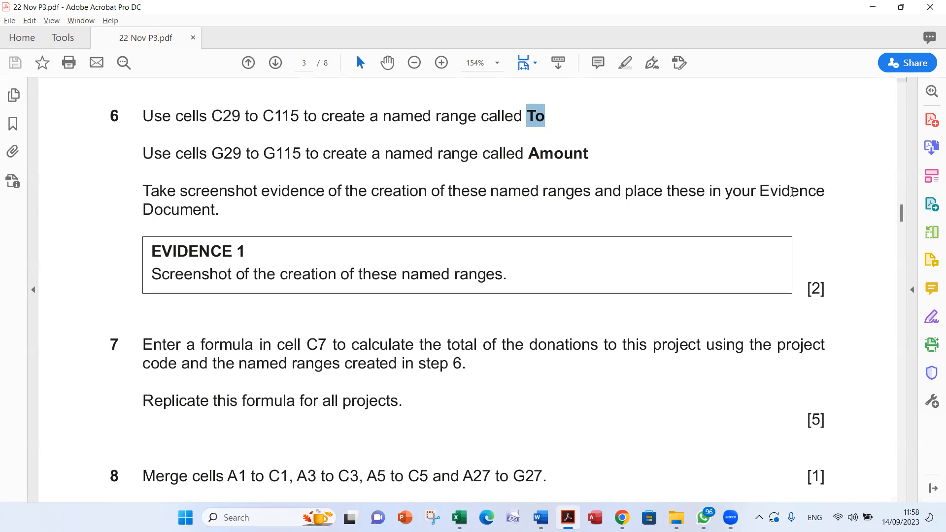
key(alt+Tab)
key(alt+Tab)
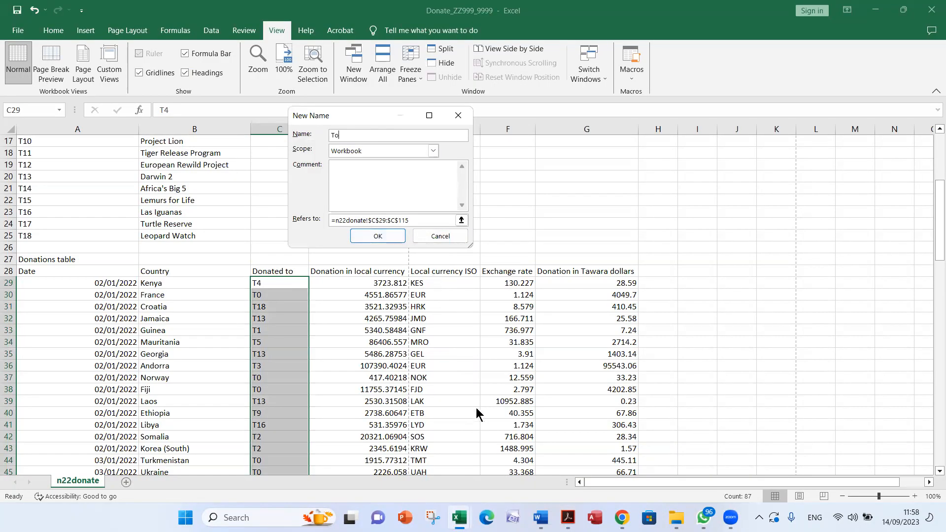
Capture the New Name dialog for To with Snipping Tool and place the screenshot in the Word evidence document
click(433, 518)
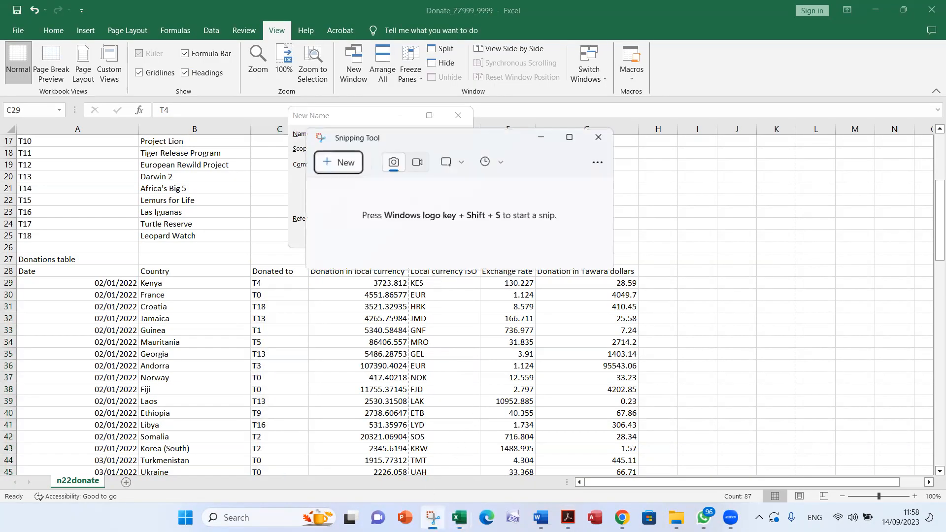
click(329, 164)
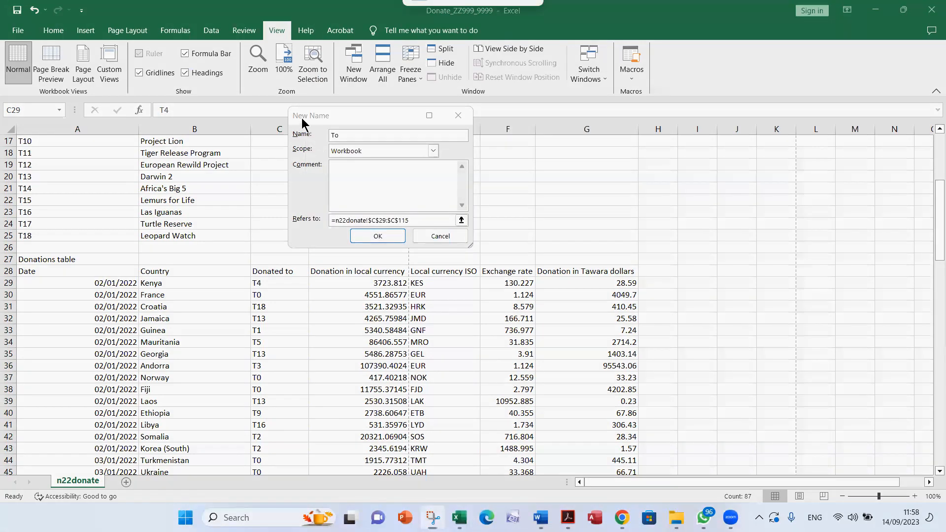
drag(281, 98, 482, 258)
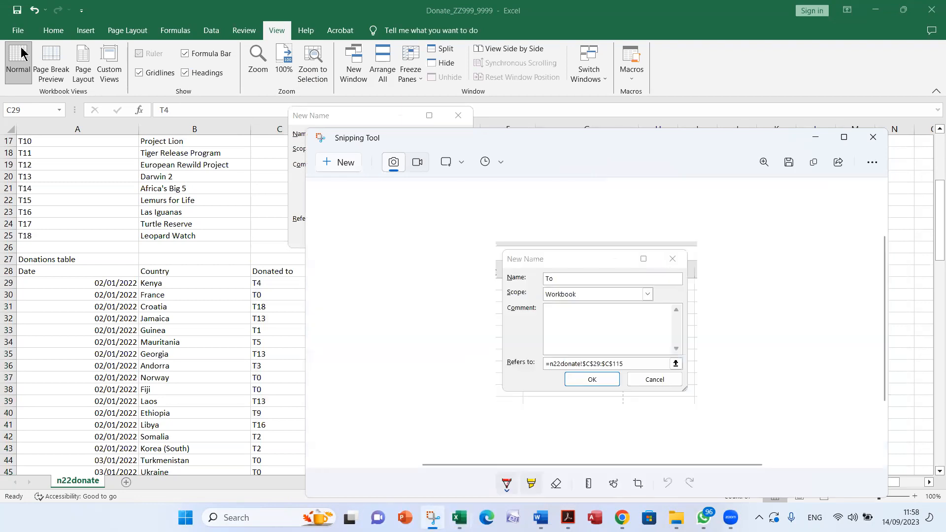
key(alt+Tab)
Return to the open name definition in Excel and create the named range To for C29 to C115
key(alt+Tab)
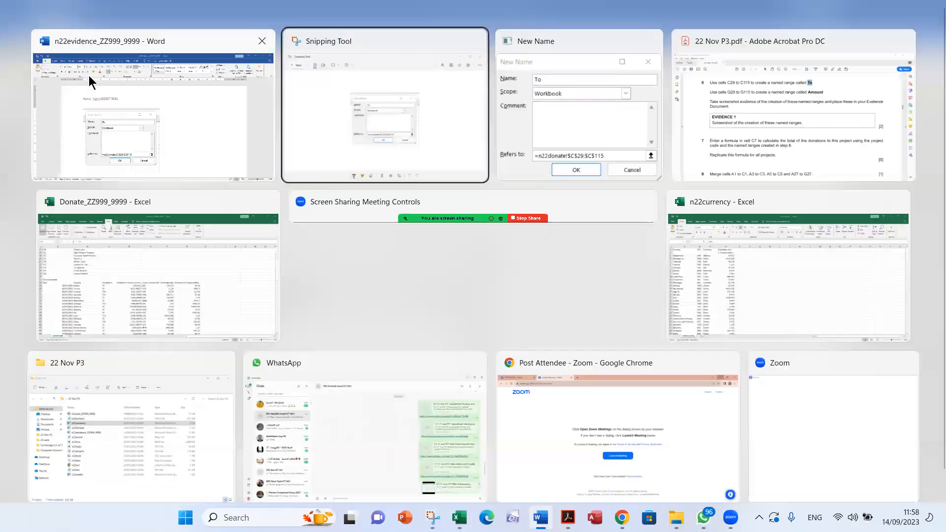
key(alt+Tab)
key(alt+Tab)
key(alt+Tab)
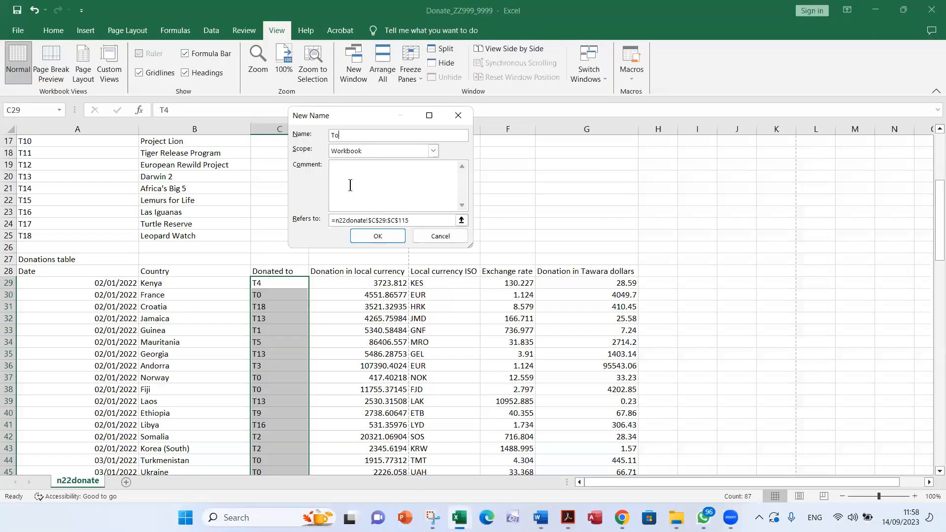
click(389, 241)
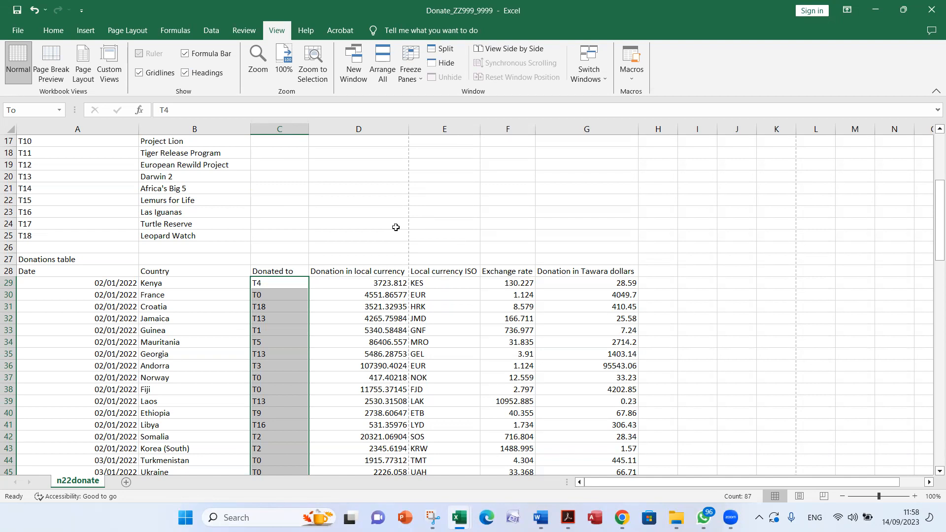
Check the screenshot of the To name definition in the Word evidence document and return to the donations workbook in Excel
key(alt+Tab)
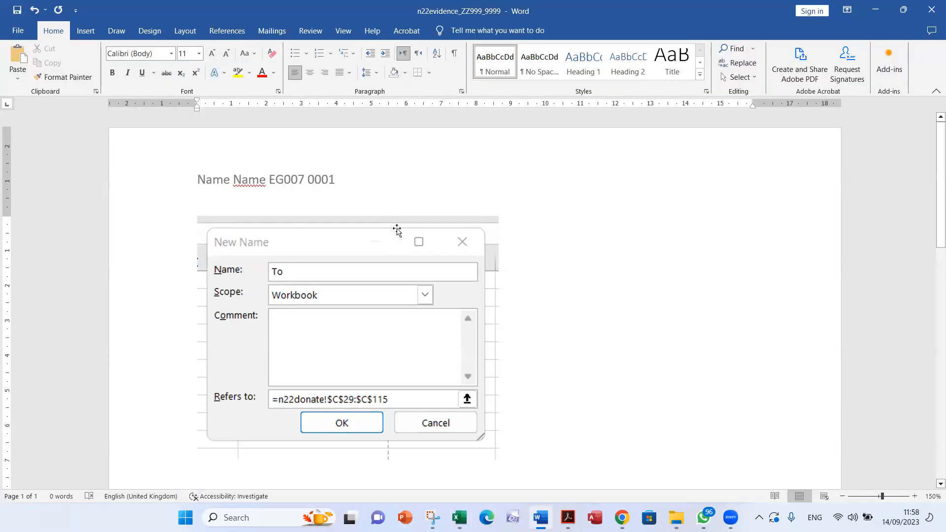
scroll(397, 231, down, 1)
scroll(345, 246, down, 1)
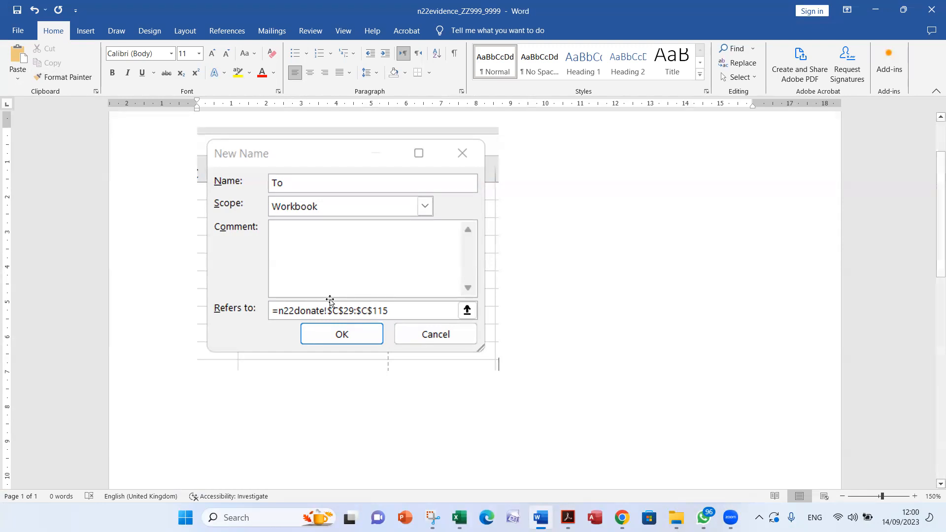
key(alt+Tab)
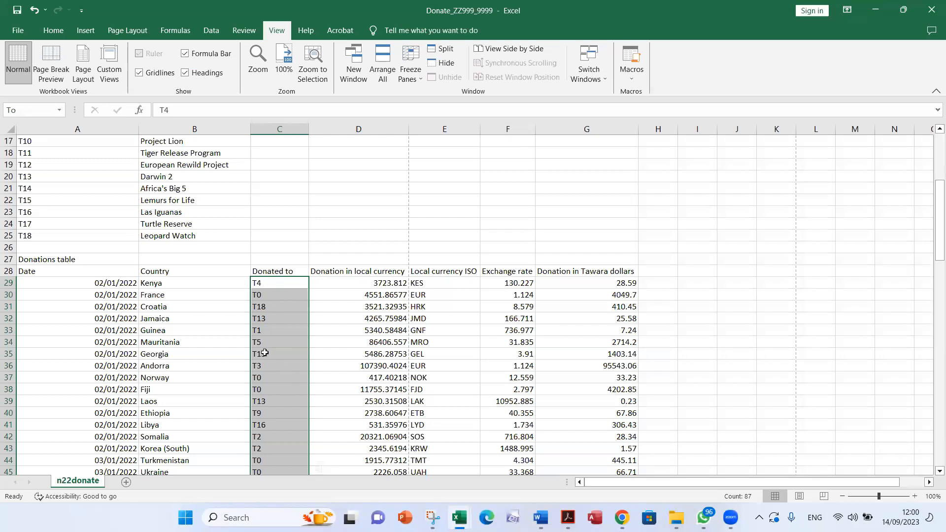
scroll(264, 352, down, 3)
scroll(69, 201, up, 6)
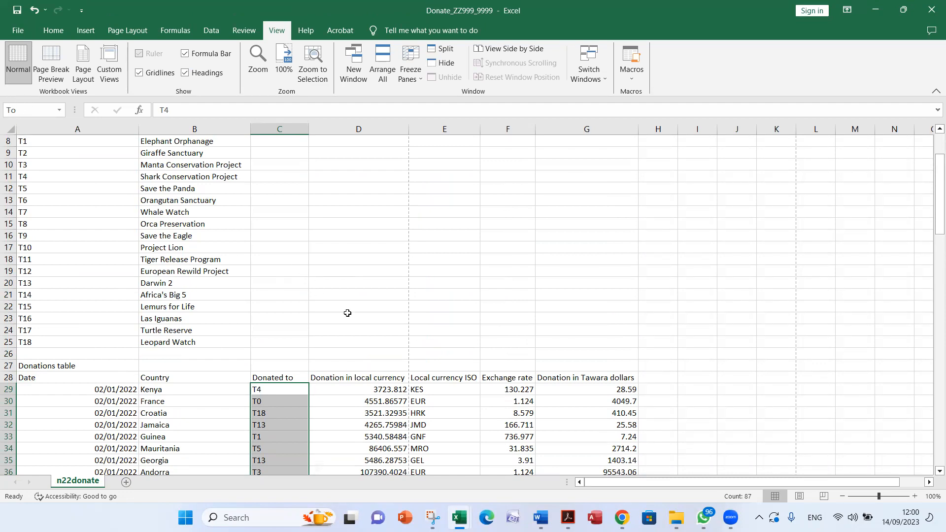
Read the second part of question 6 in the Acrobat exam paper, highlighting the range name Amount
key(alt+Tab)
key(alt+Tab)
key(alt+Tab)
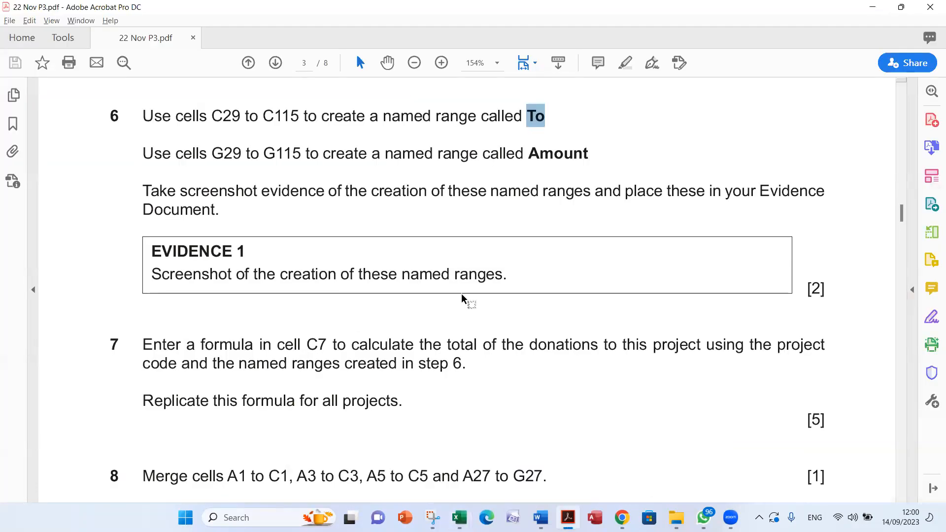
double_click(556, 149)
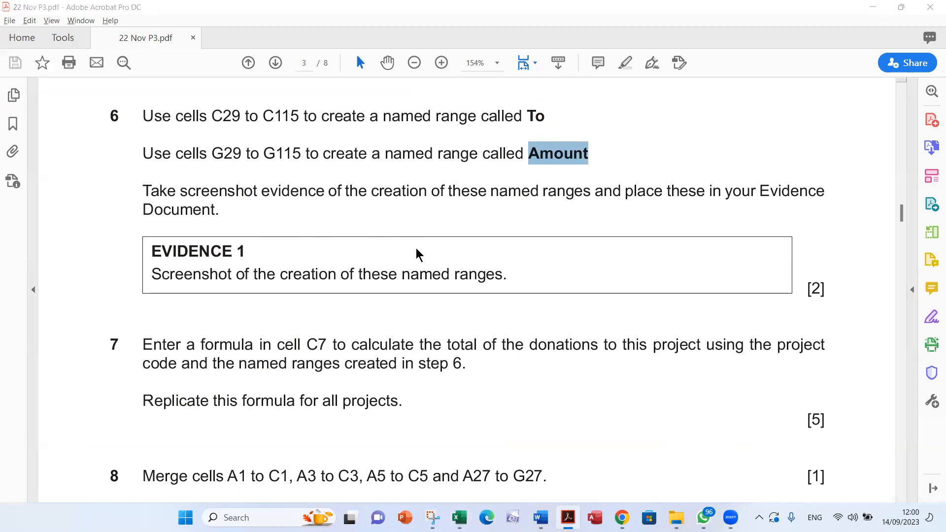
In Excel, start defining a workbook-scoped named range for G29 to G115 and enter Amount as its name
key(alt+Tab)
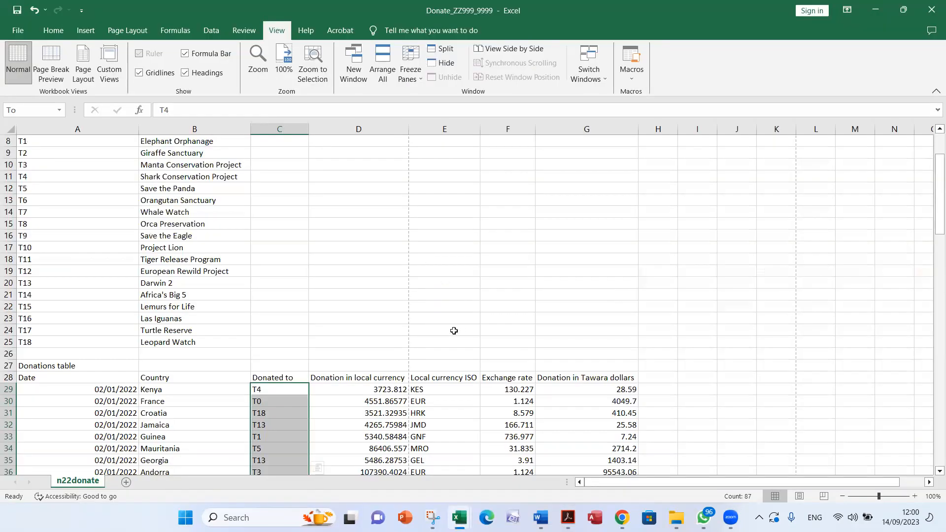
scroll(577, 367, down, 1)
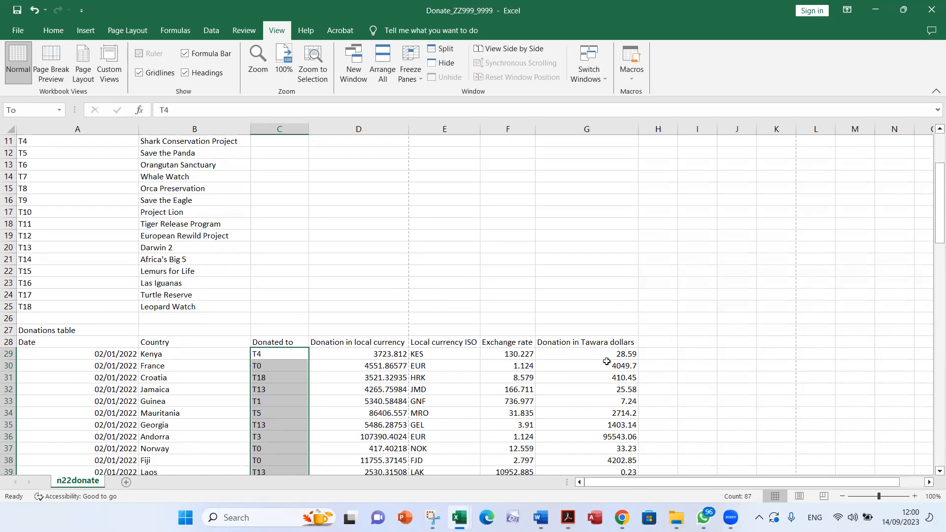
drag(587, 356, 580, 450)
scroll(580, 394, up, 6)
scroll(580, 395, up, 18)
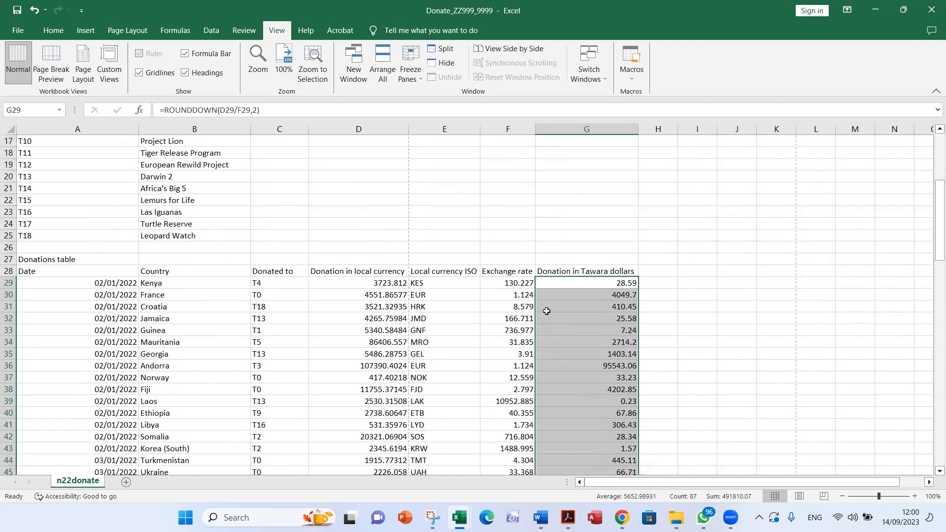
right_click(594, 310)
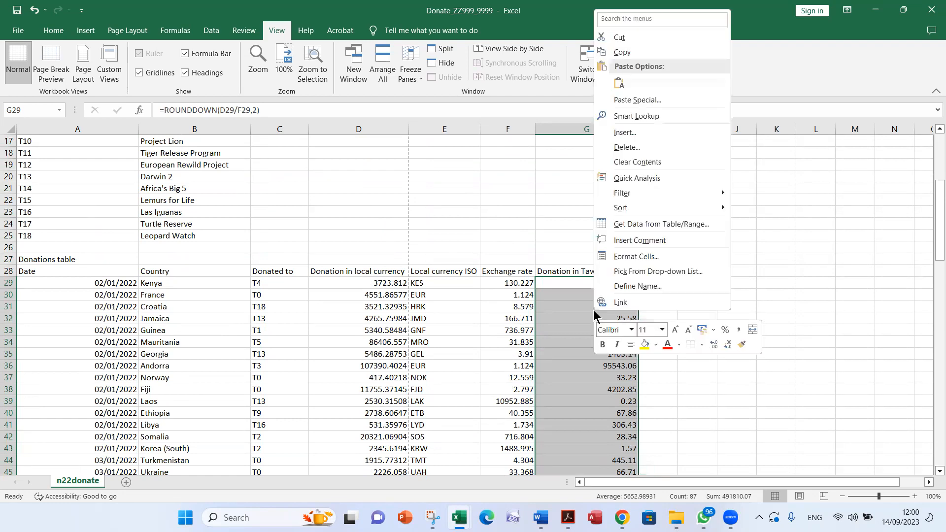
click(648, 286)
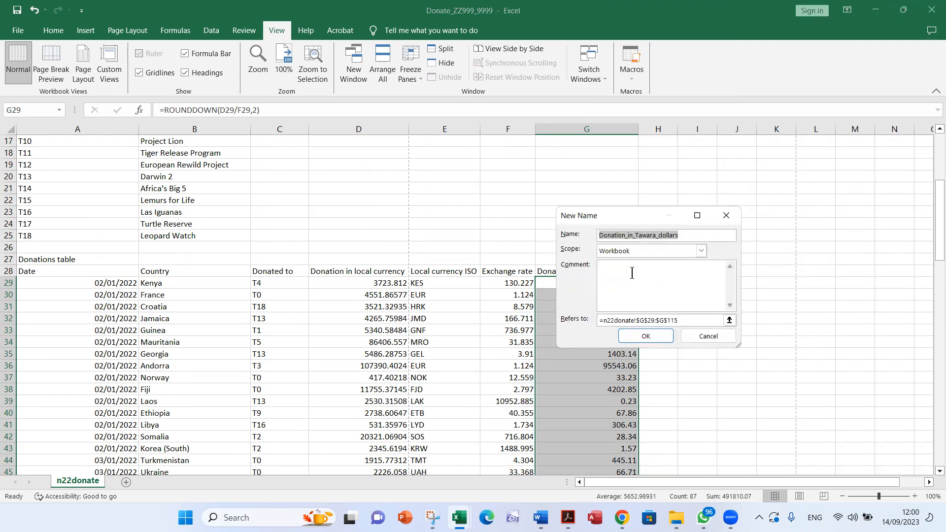
text(Amount)
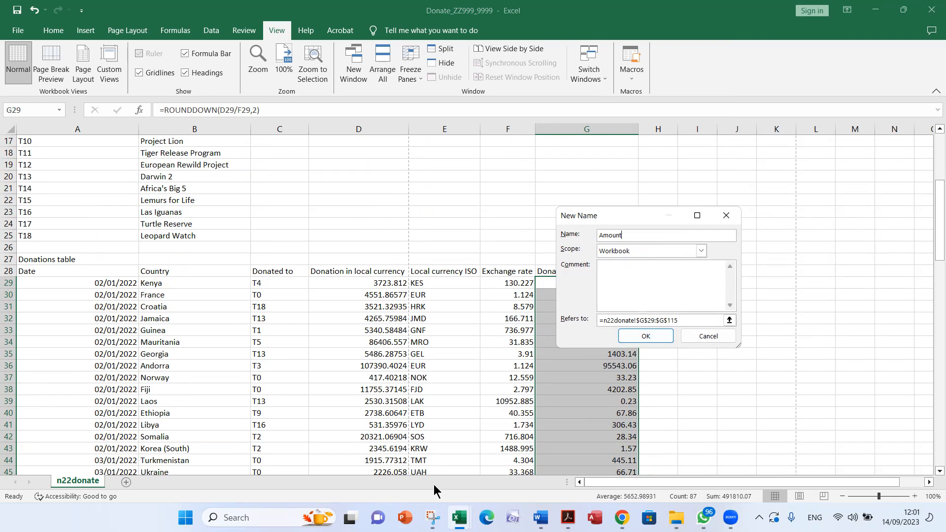
Capture the New Name dialog for Amount with Snipping Tool and paste it below the first screenshot in the Word evidence document
click(436, 518)
click(339, 164)
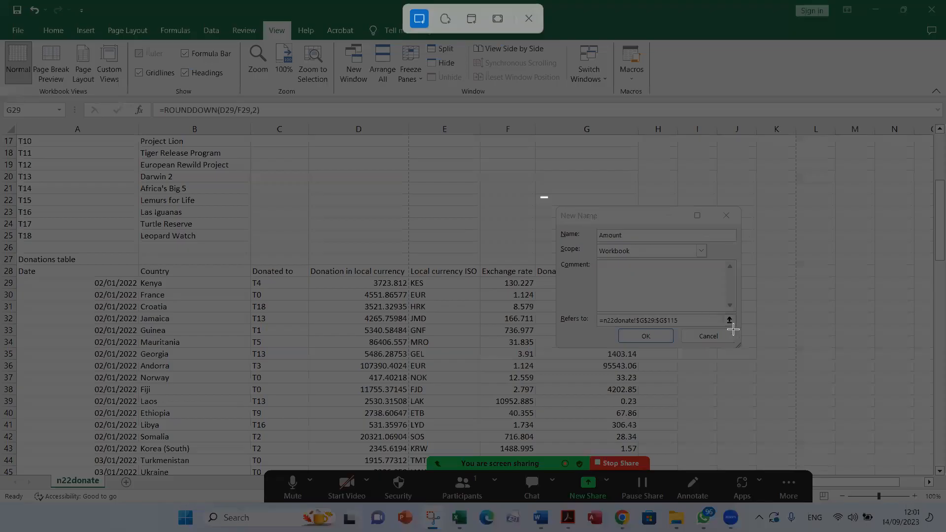
drag(540, 196, 762, 357)
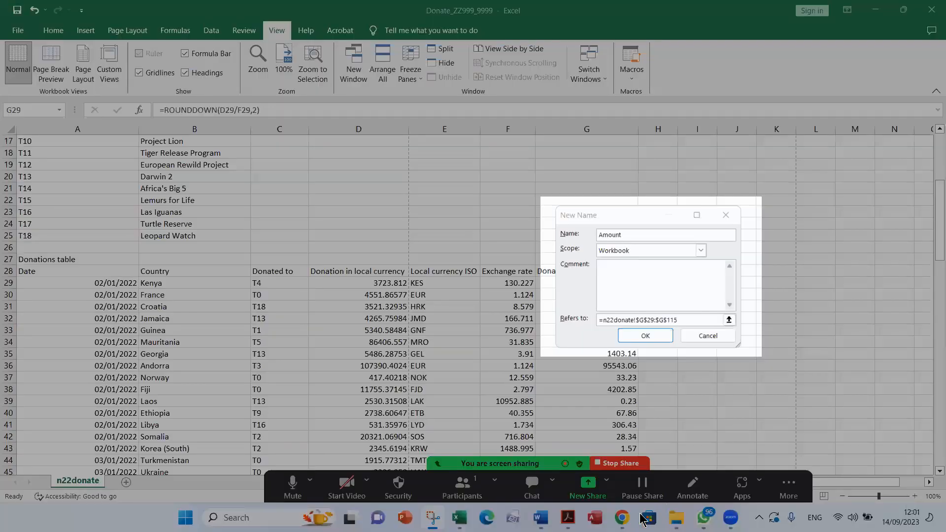
click(541, 517)
key(Return)
key(ctrl+v)
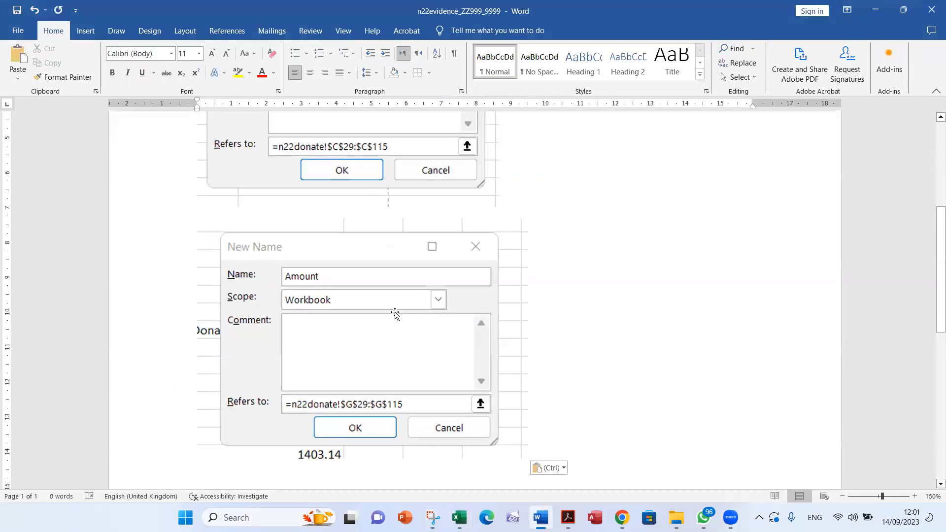
Review and save the Word evidence document, then create the named range Amount from the open definition in Excel
scroll(395, 314, up, 3)
scroll(368, 378, down, 3)
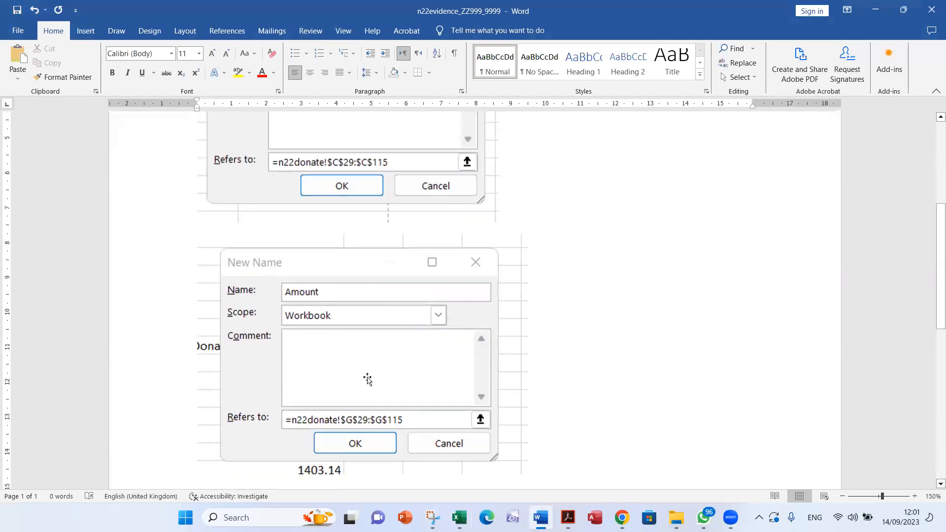
scroll(368, 379, down, 1)
click(17, 10)
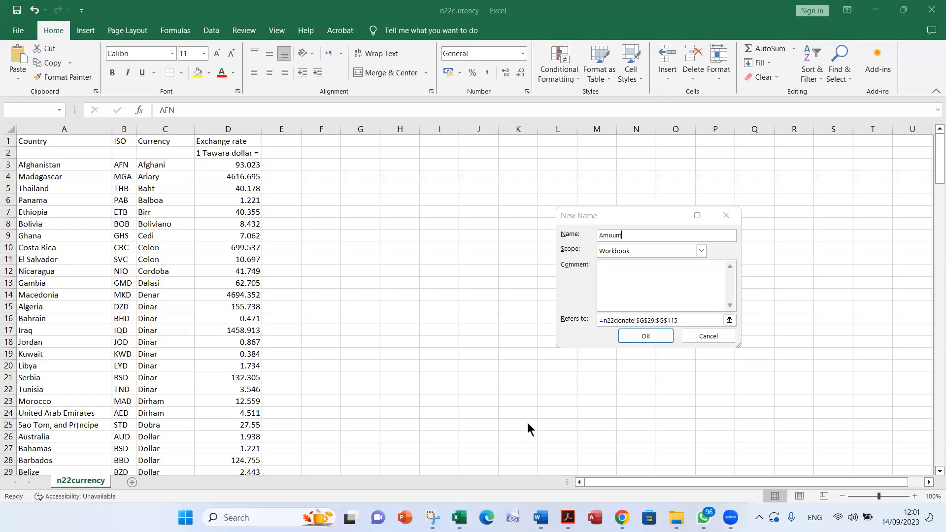
click(527, 424)
click(642, 337)
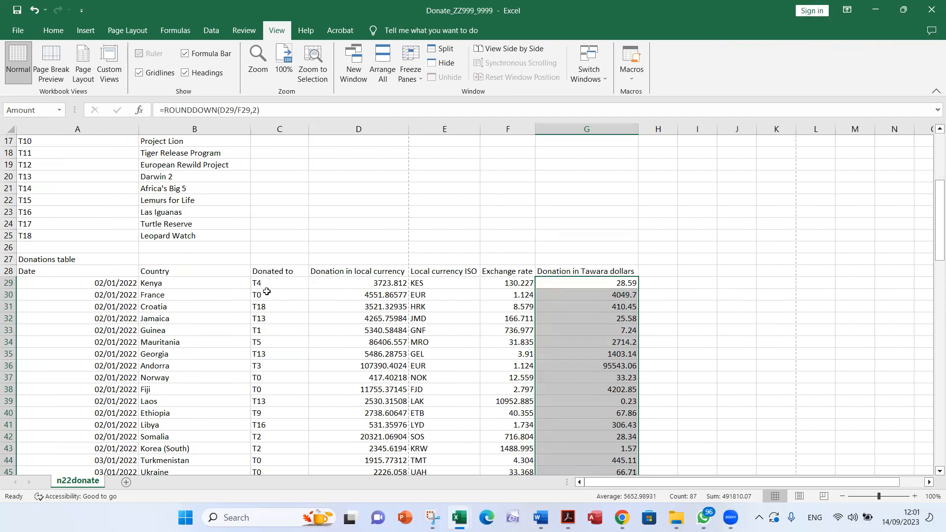
Read question 7 in the Acrobat exam paper, highlighting C7, and select cell C7 under Total donation in Excel
key(alt+Tab)
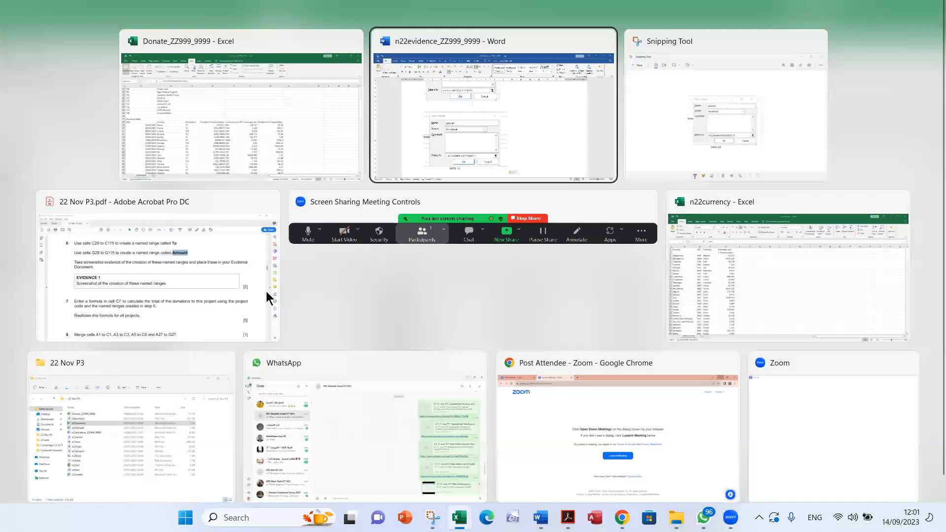
key(alt+Tab)
key(alt+Tab)
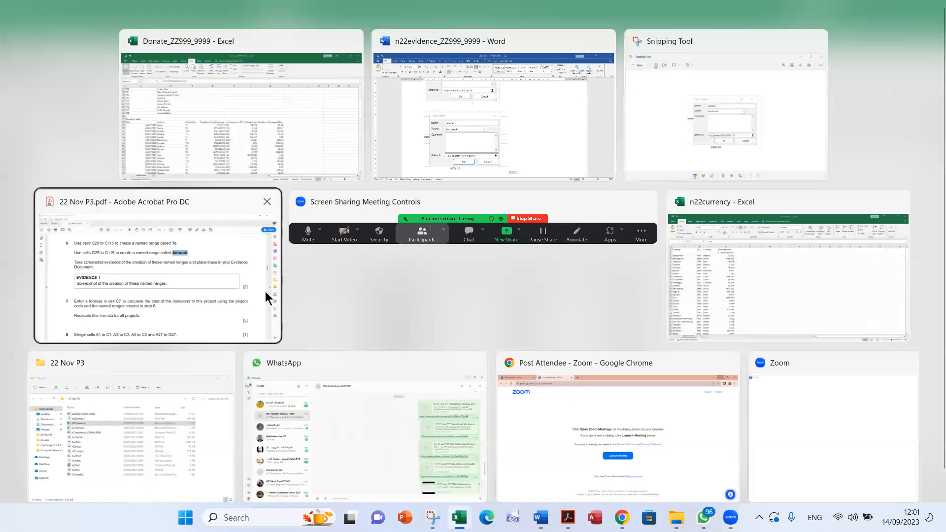
drag(810, 286, 811, 300)
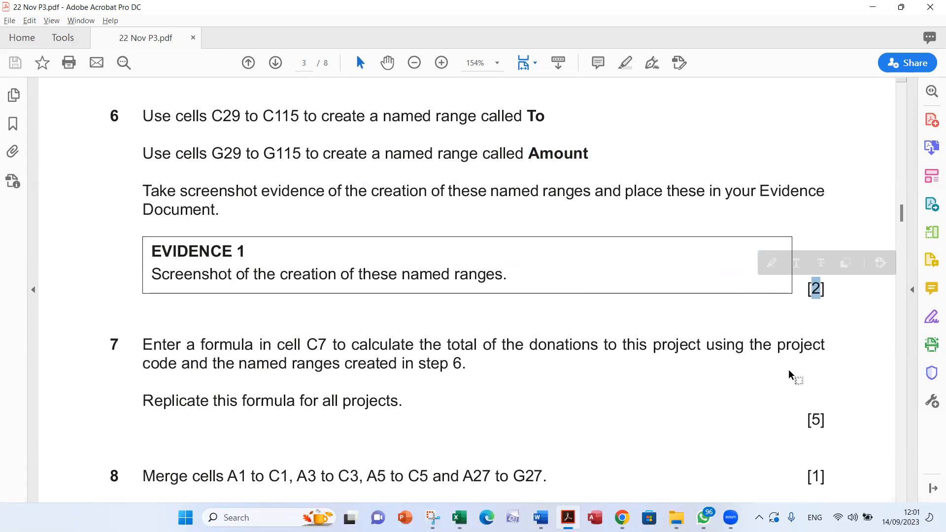
scroll(719, 361, down, 5)
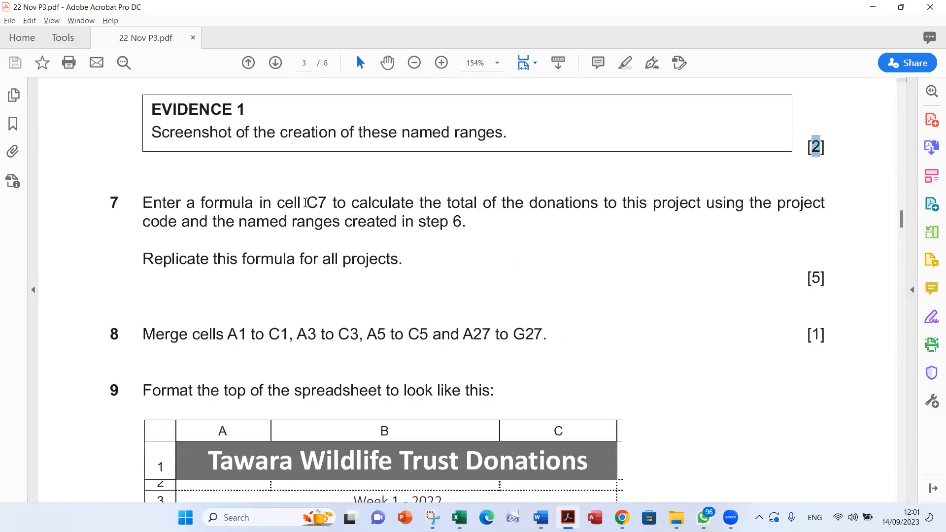
double_click(307, 203)
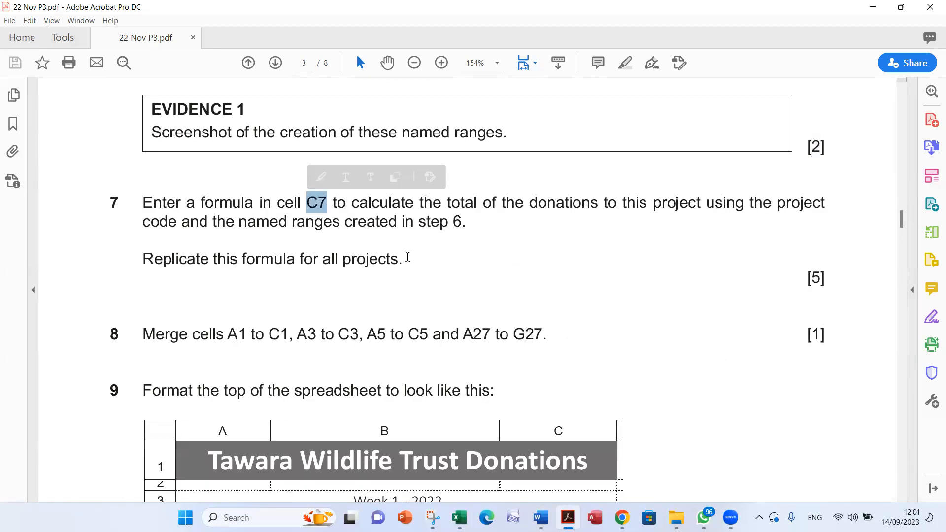
scroll(392, 258, down, 3)
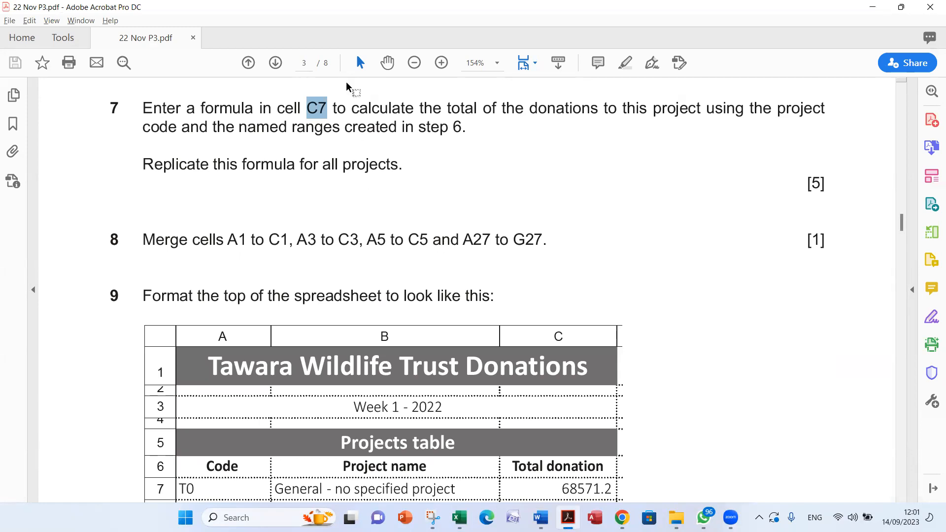
key(alt+Tab)
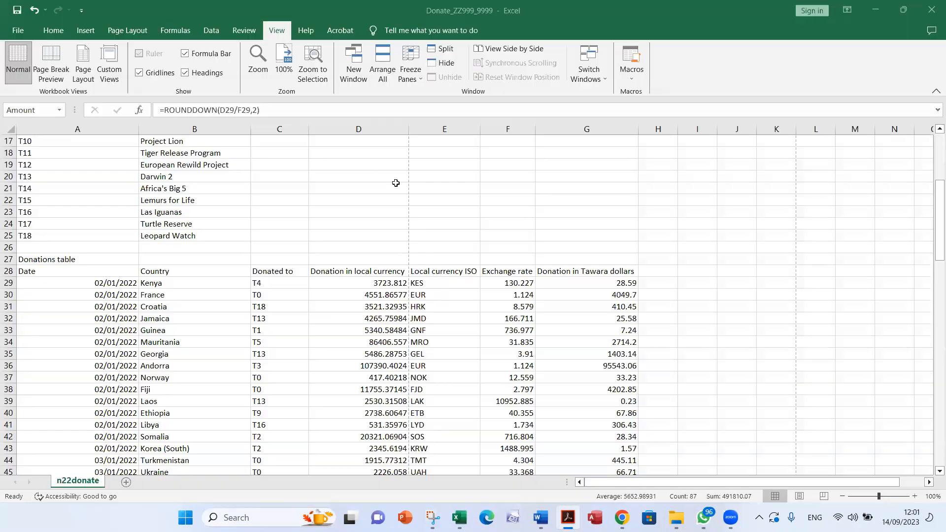
click(278, 212)
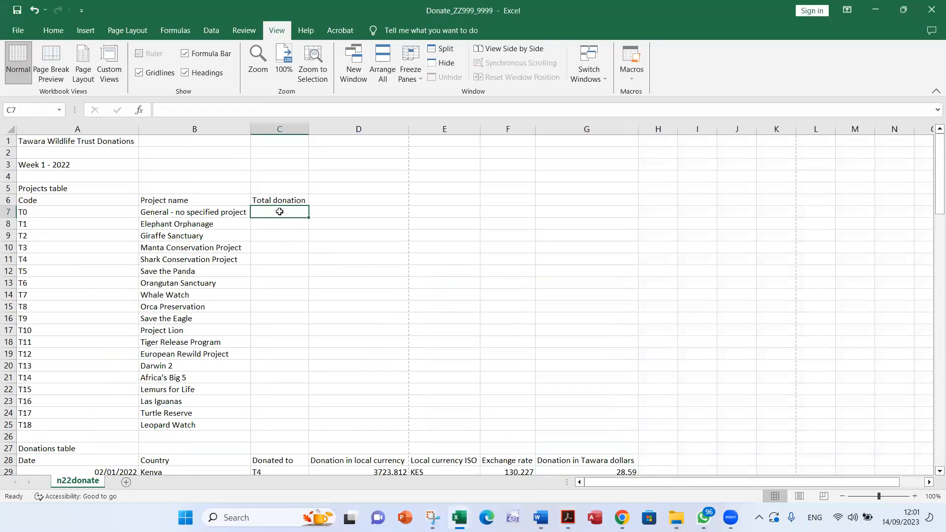
Compare question 7's wording in Acrobat, highlighting the word total, with the Donated to and Tawara dollar columns in Excel
key(alt+Tab)
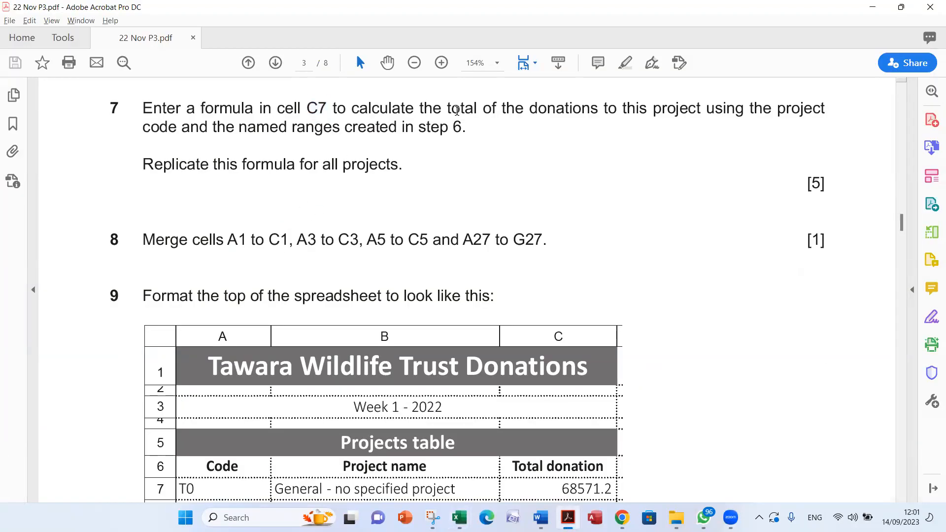
double_click(455, 109)
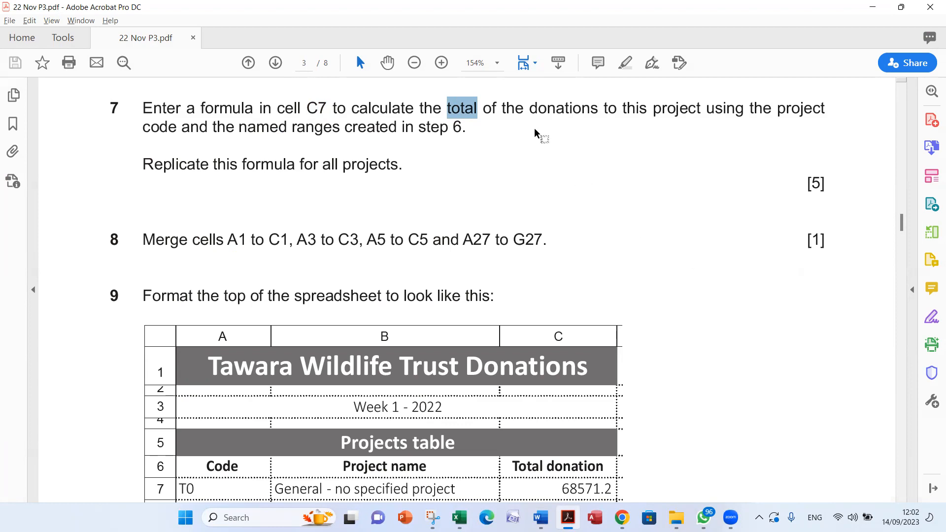
key(alt+Tab)
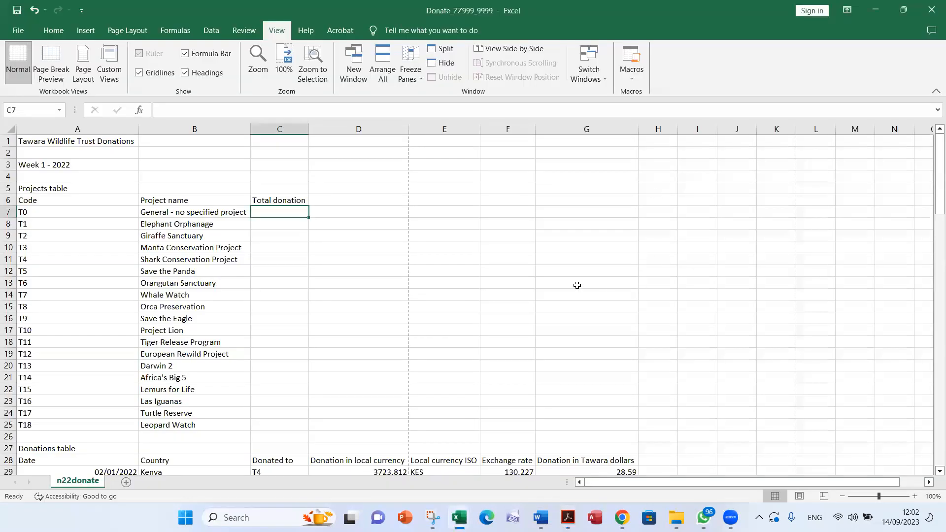
scroll(576, 285, down, 7)
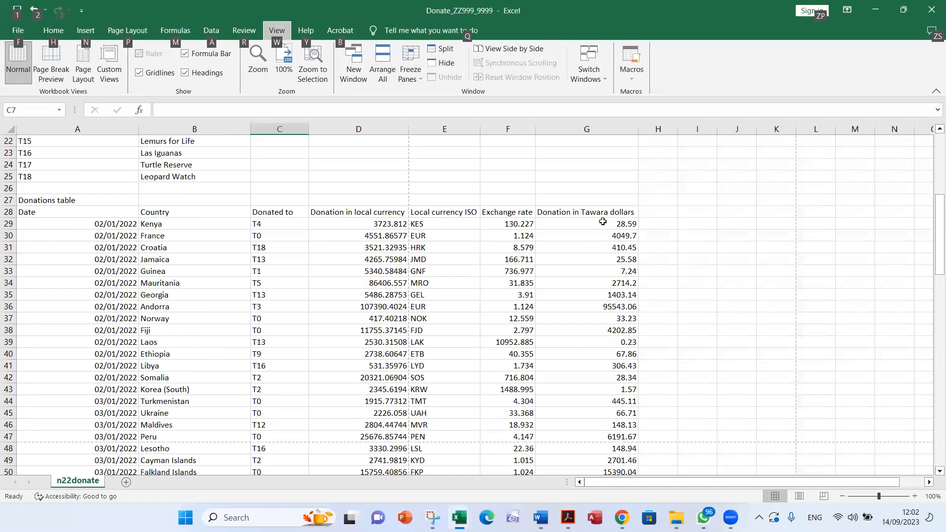
key(alt+Tab)
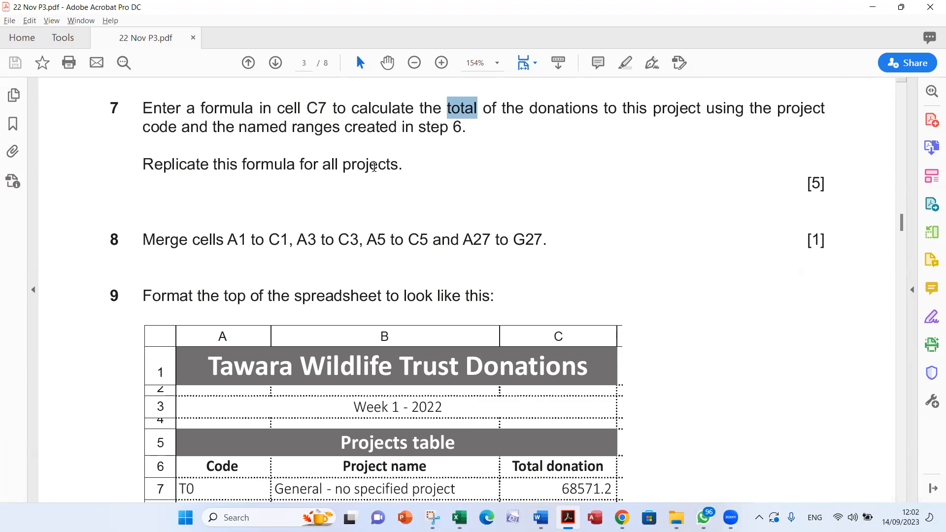
key(alt+Tab)
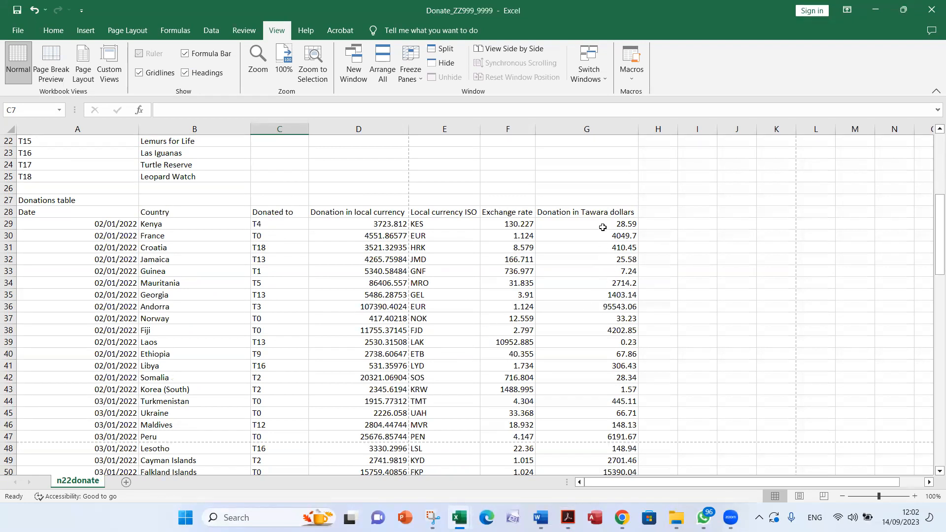
scroll(597, 380, up, 5)
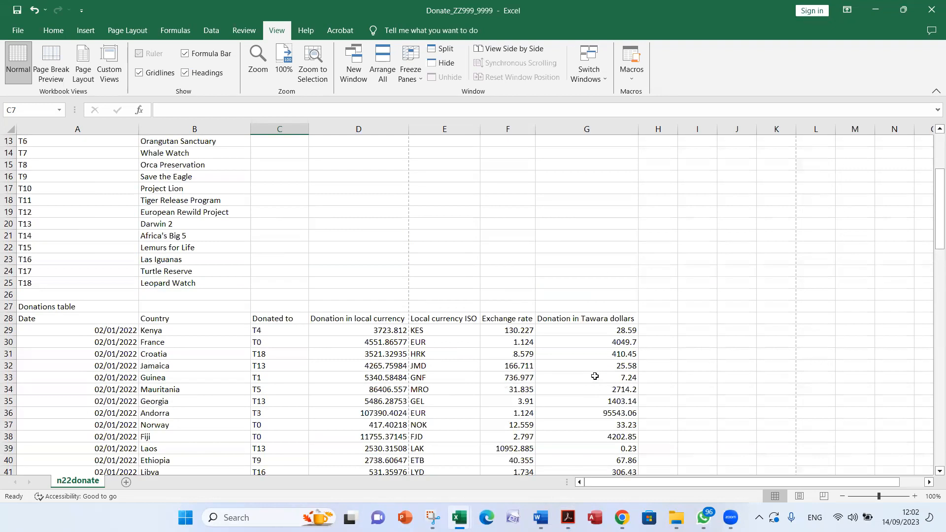
key(alt+Tab)
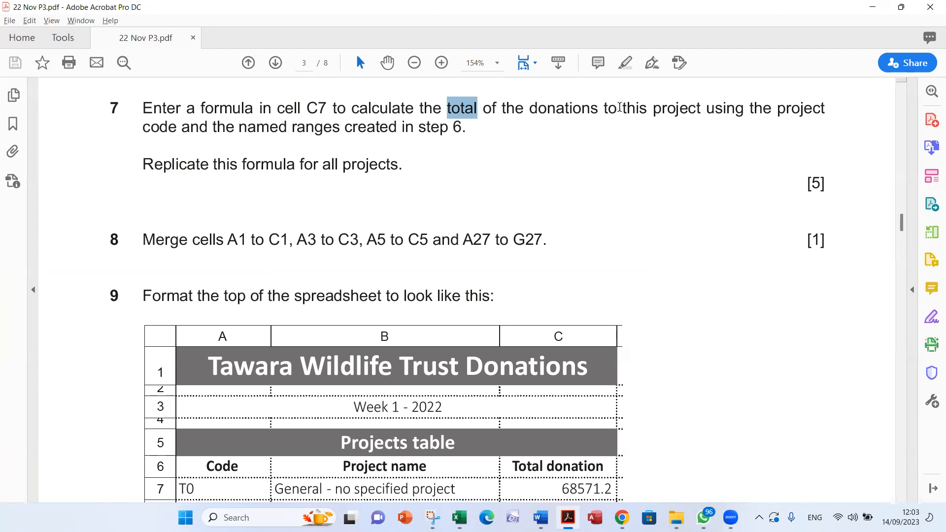
Check question 7's reference to this project in Acrobat, highlighting the word this, against code T0 and its project name in Excel
double_click(635, 109)
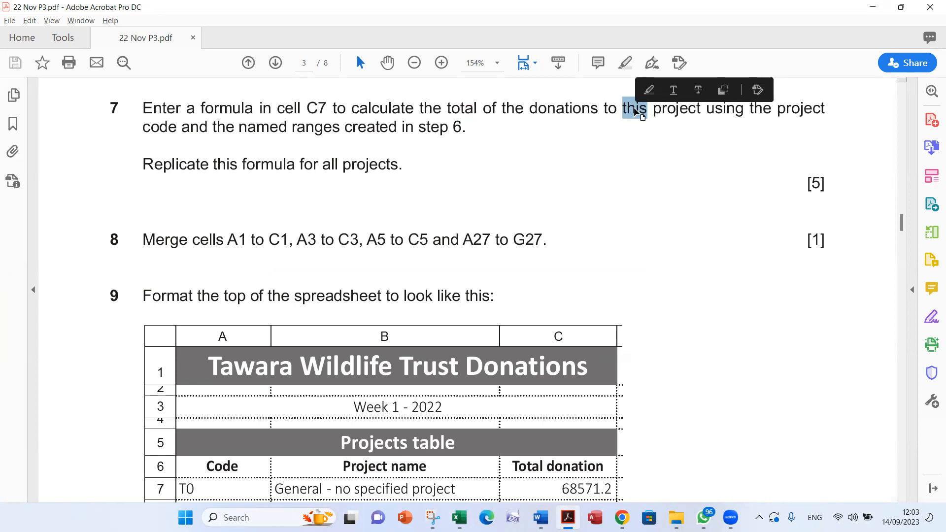
key(alt+Tab)
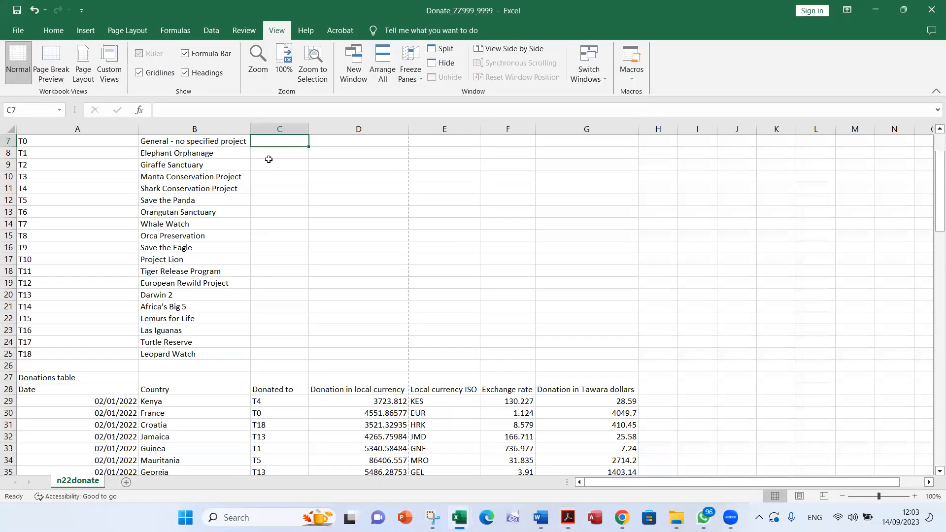
click(269, 155)
scroll(274, 207, up, 2)
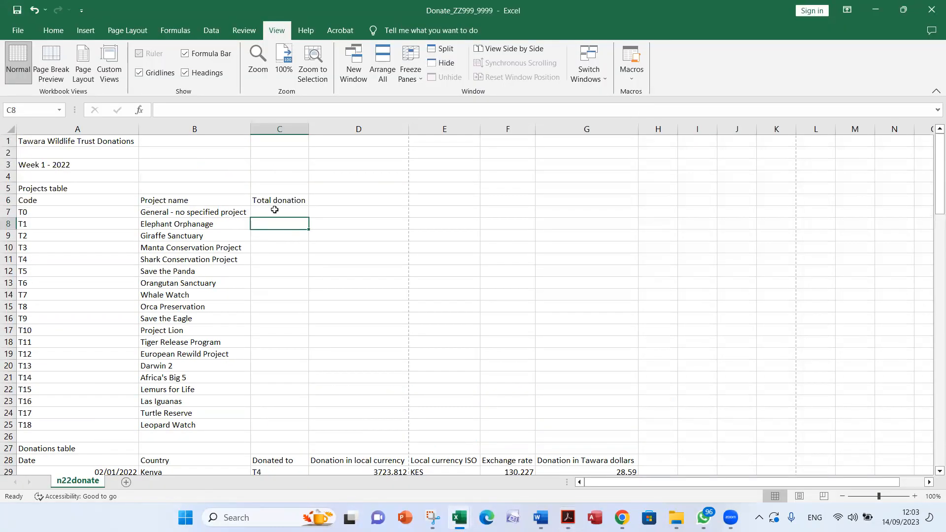
click(27, 213)
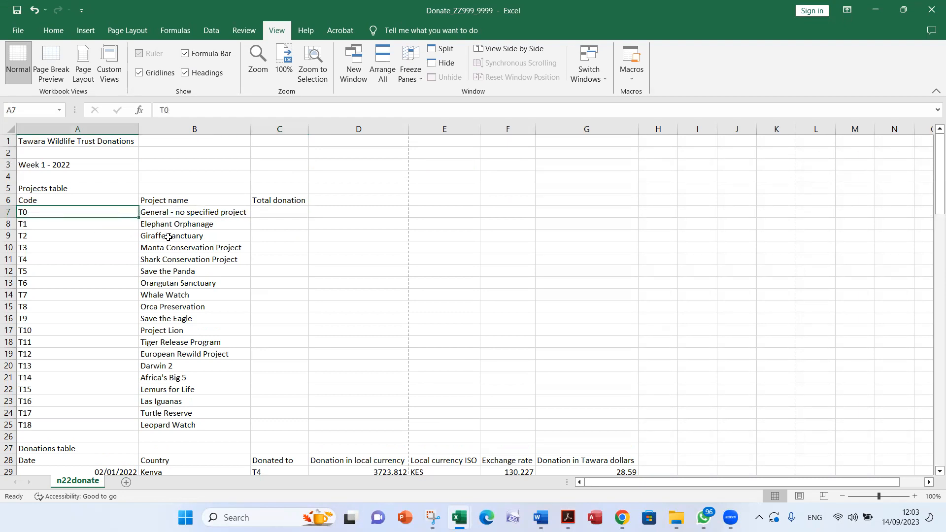
click(170, 212)
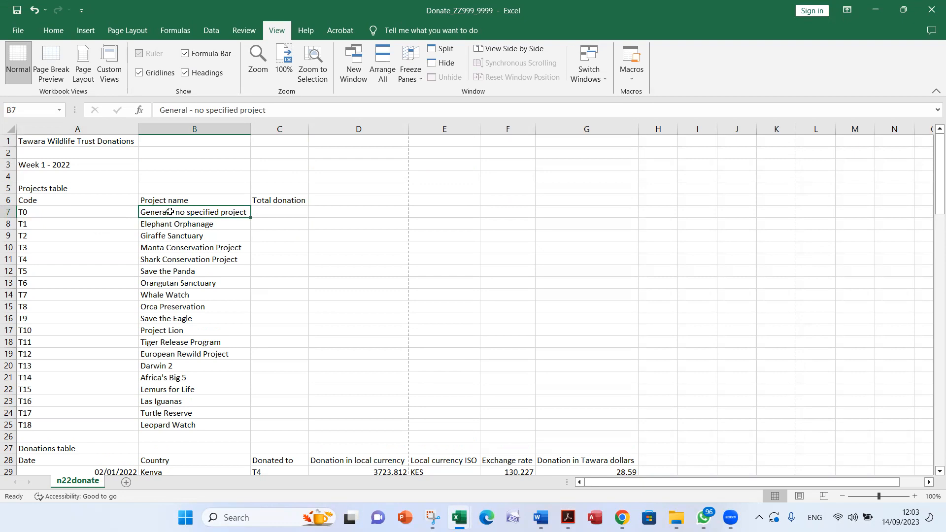
Find the SUMIF function through the Insert Function search and insert it in cell C7 under Total donation
click(266, 214)
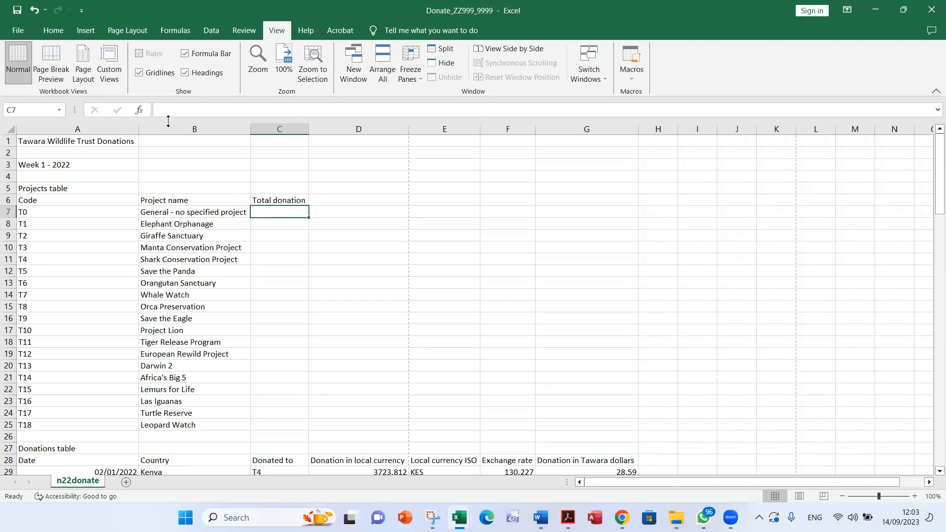
click(140, 112)
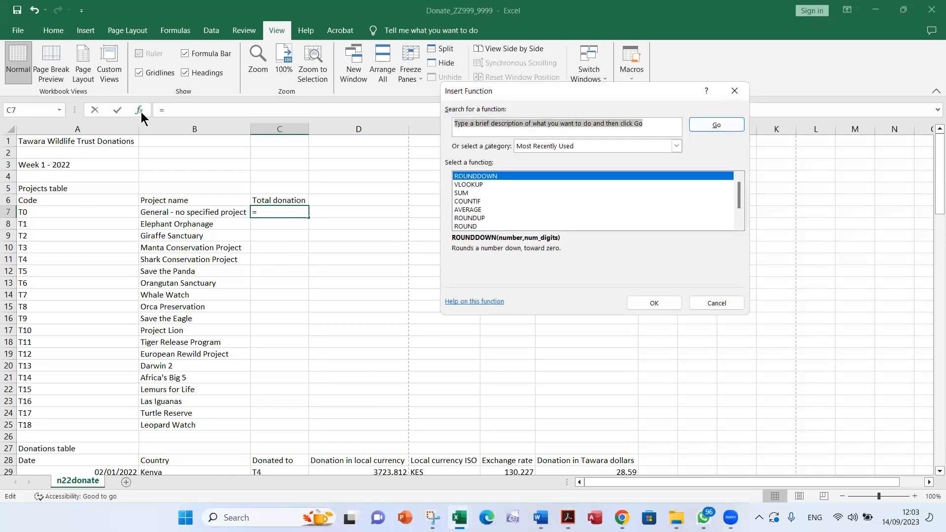
text(sumif)
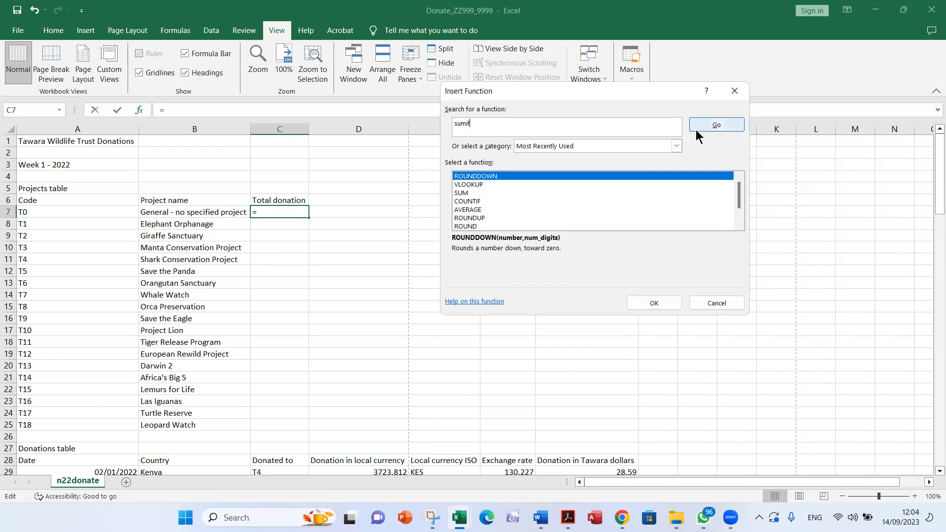
click(717, 126)
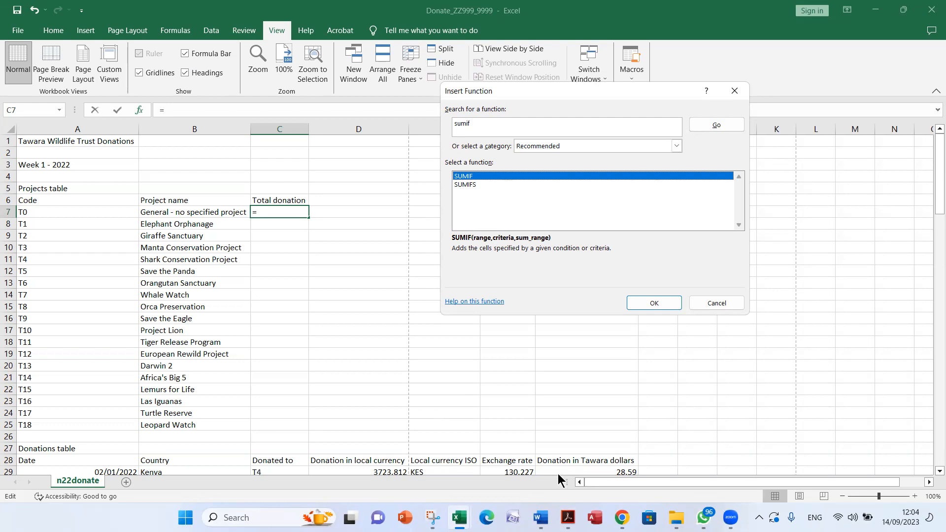
click(649, 304)
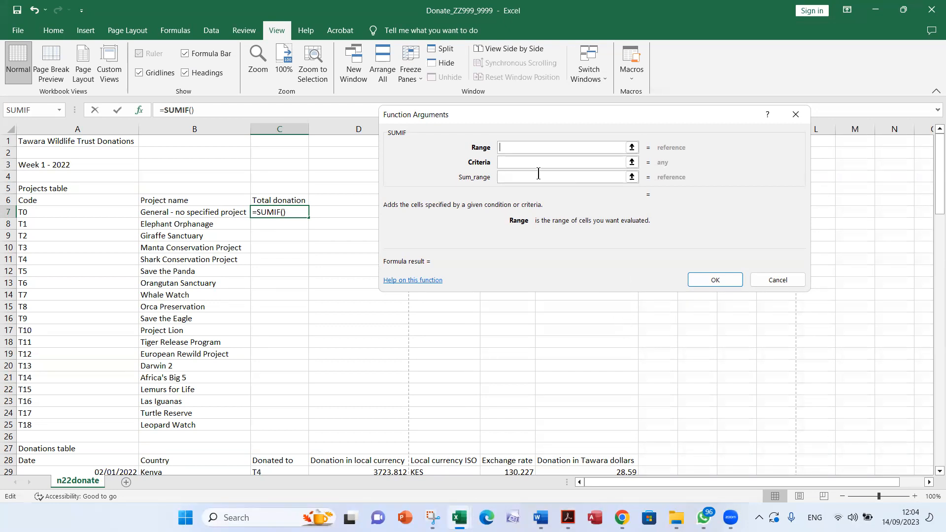
Set the SUMIF criteria to A7 and its range to the Donated to codes in C29 to C115, the named range To
click(526, 163)
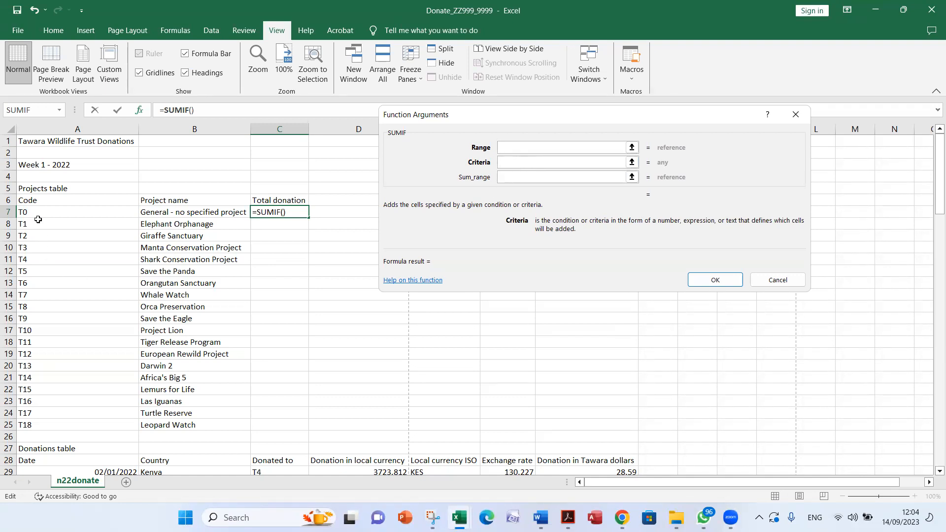
click(31, 212)
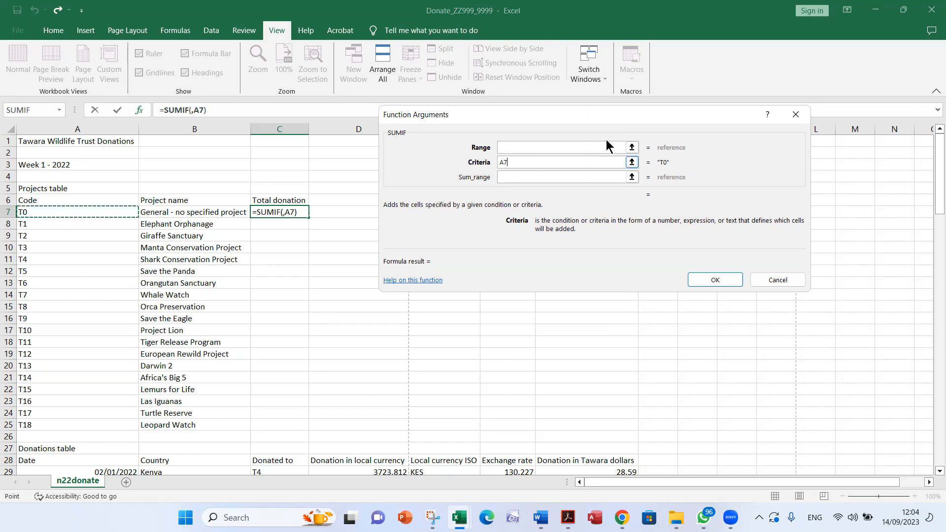
click(519, 148)
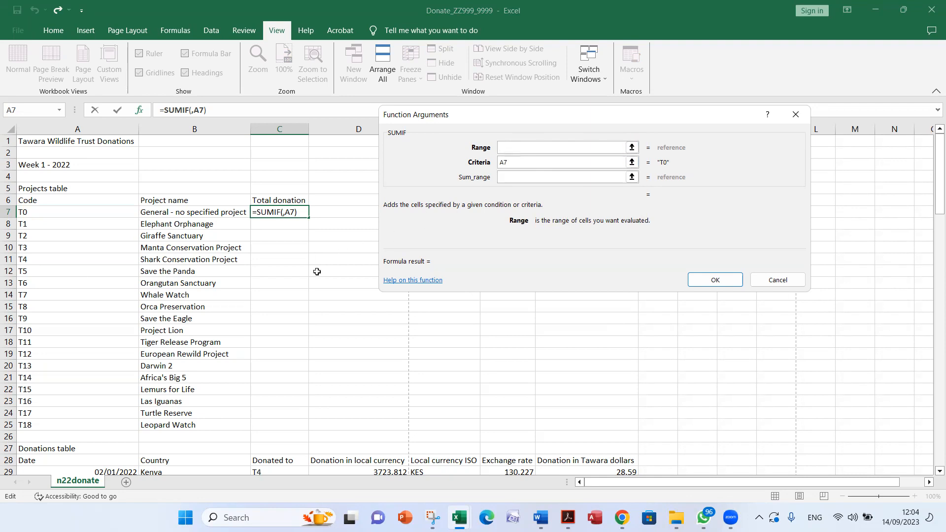
scroll(266, 315, down, 2)
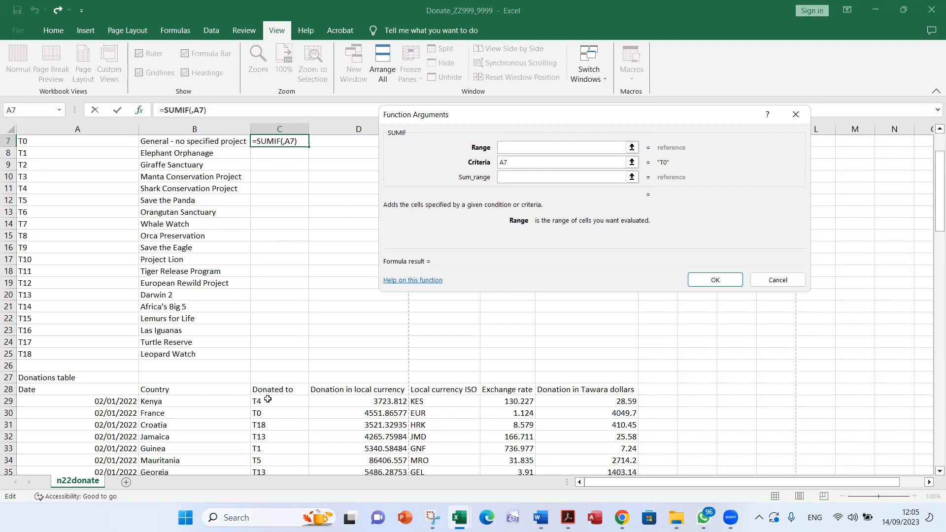
drag(271, 402, 273, 439)
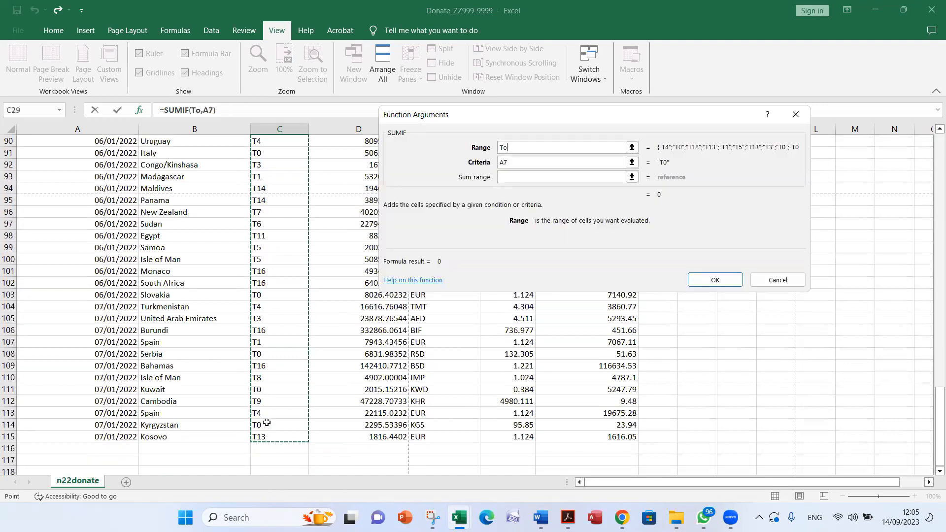
scroll(266, 423, up, 20)
scroll(266, 422, up, 7)
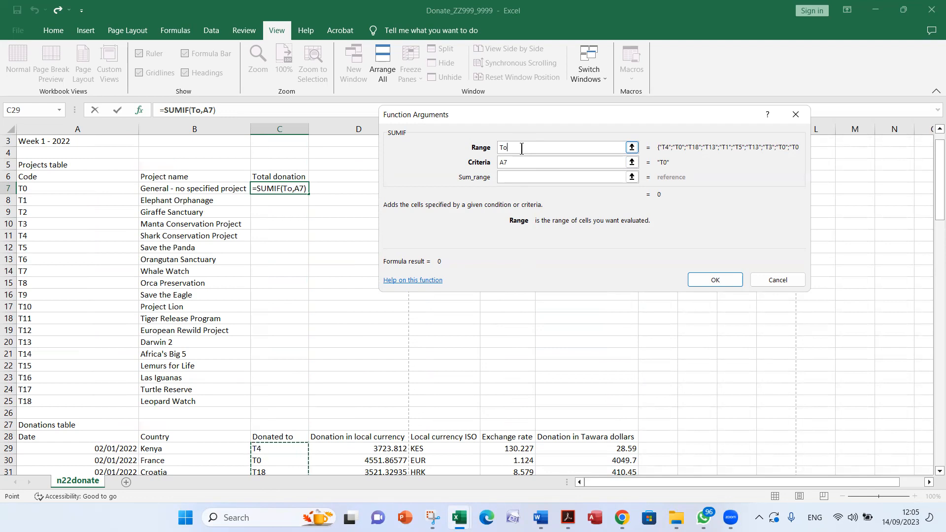
click(524, 167)
scroll(237, 368, down, 2)
scroll(256, 387, down, 3)
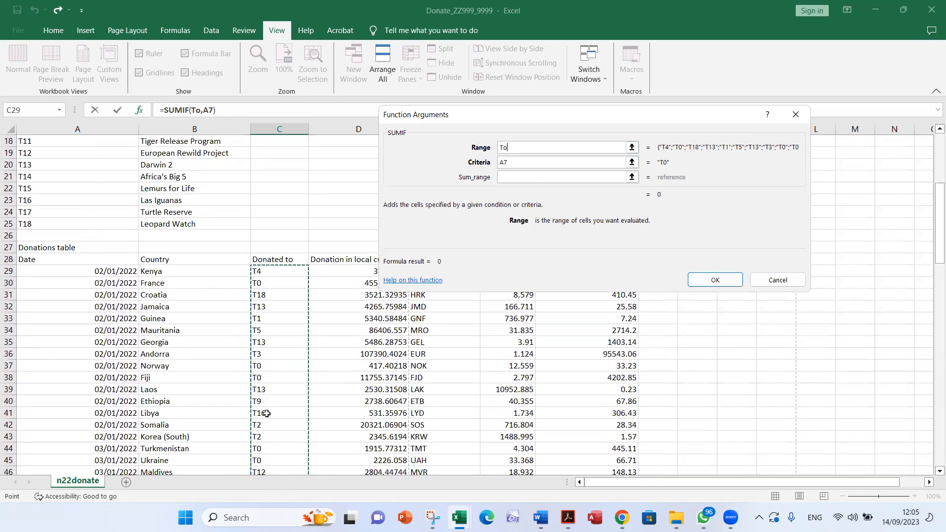
scroll(264, 384, up, 6)
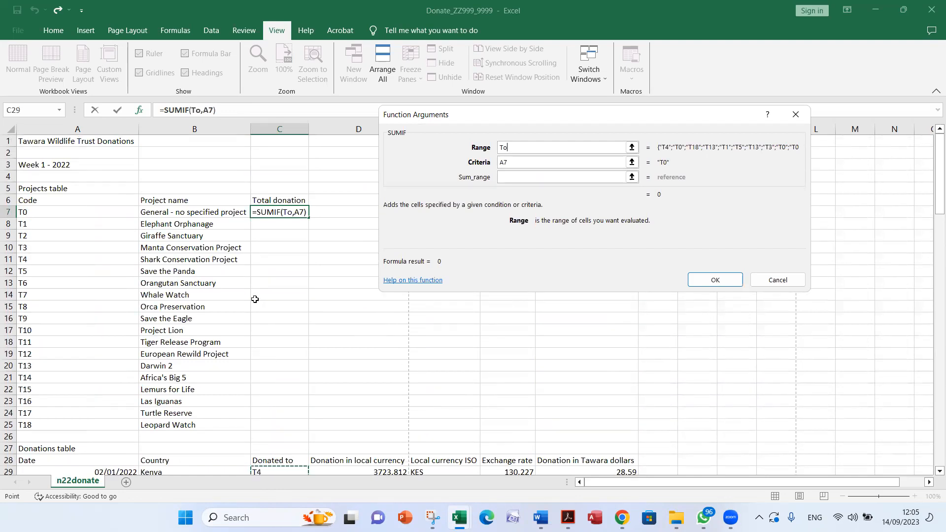
Set the SUMIF sum range to the named range Amount and accept the function in C7
click(507, 177)
scroll(507, 335, down, 2)
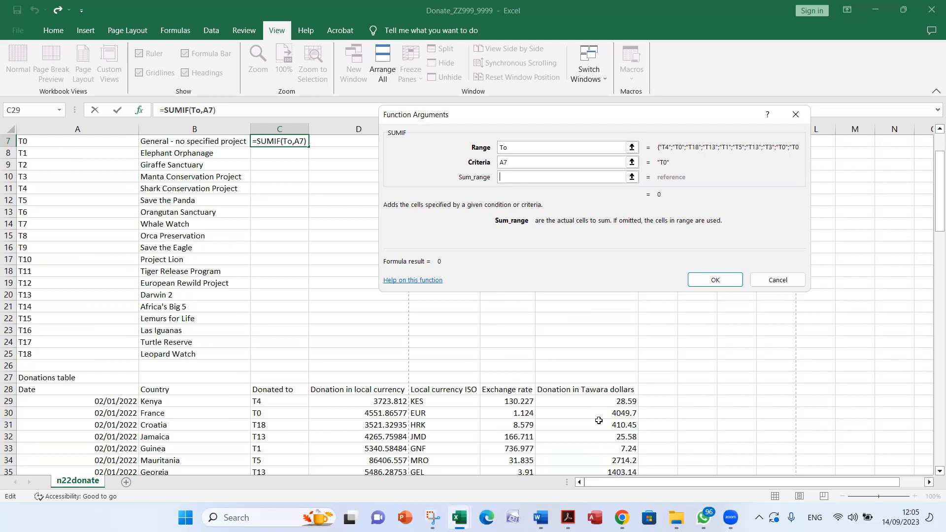
text(Amount)
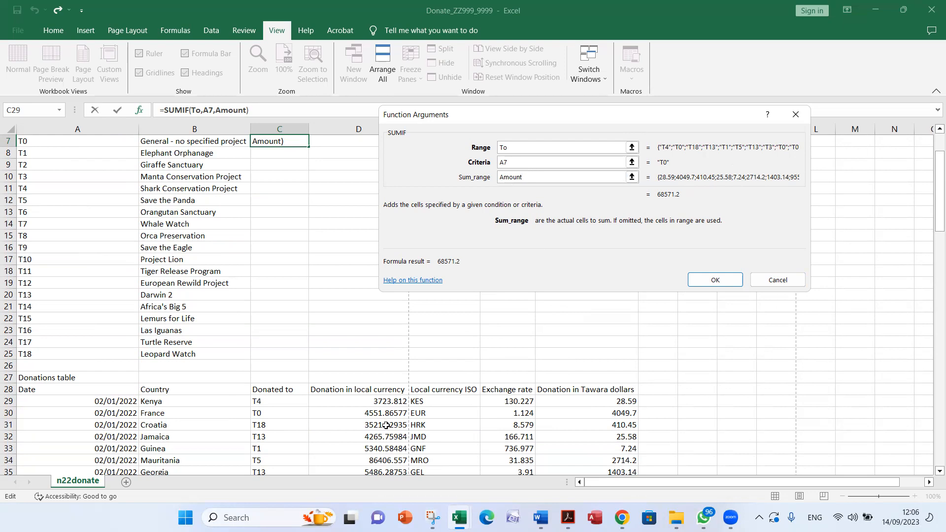
scroll(306, 327, up, 2)
click(707, 283)
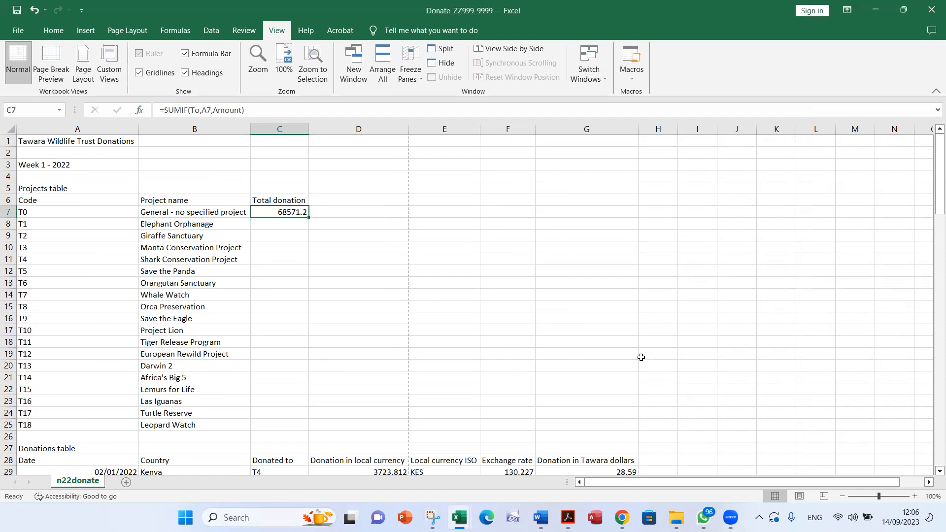
Examine C7's SUMIF formula, tracing its references to the project code and the Donated to and Tawara dollar columns
double_click(291, 213)
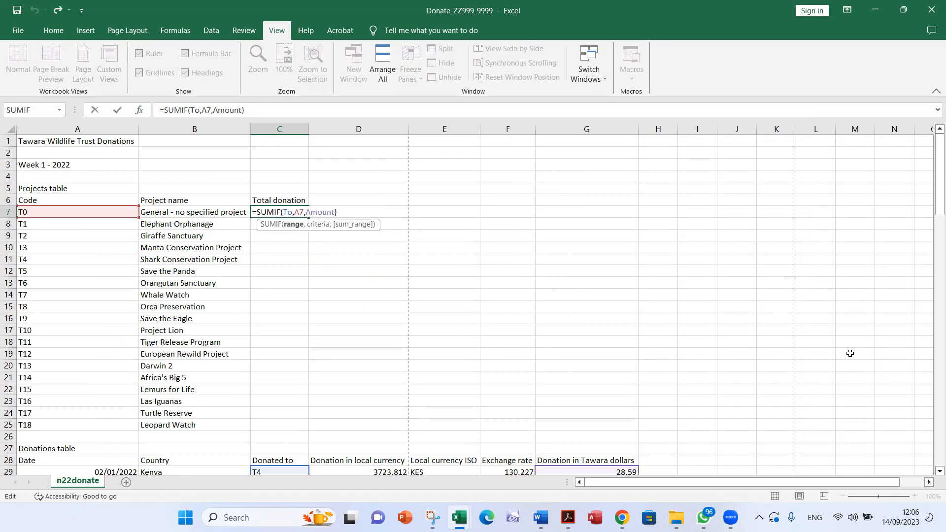
scroll(847, 350, down, 1)
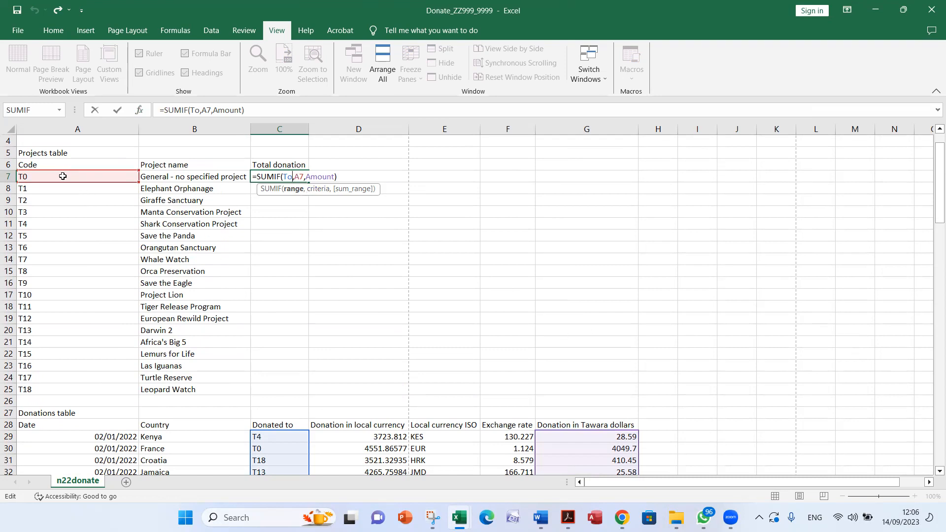
scroll(313, 258, down, 8)
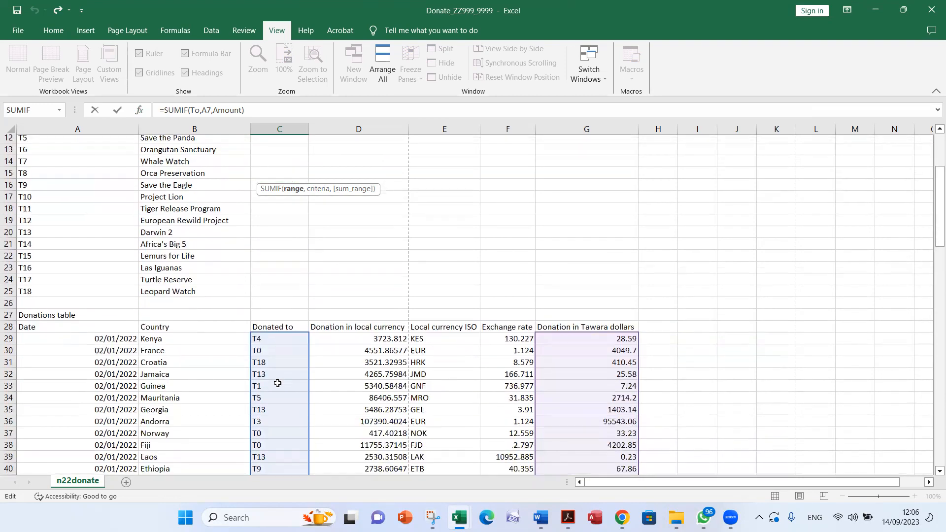
scroll(265, 407, down, 7)
scroll(265, 374, up, 5)
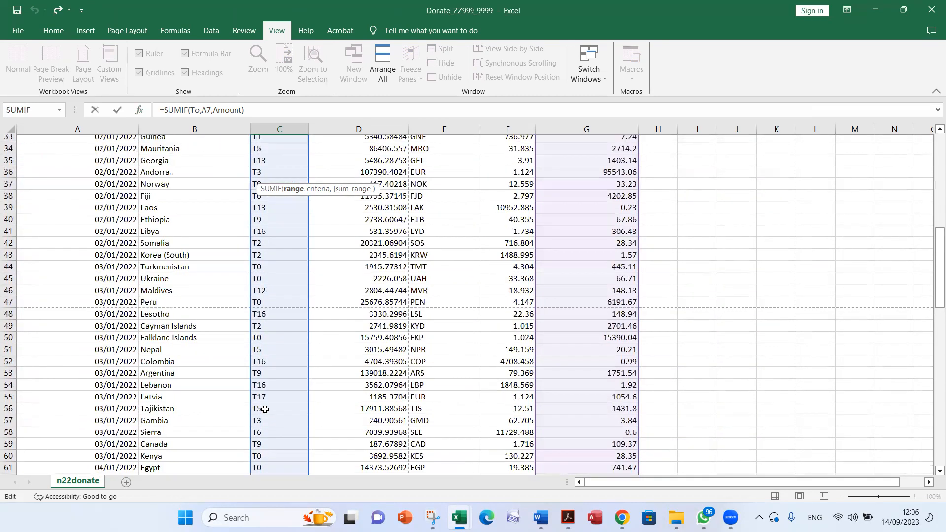
scroll(265, 347, up, 5)
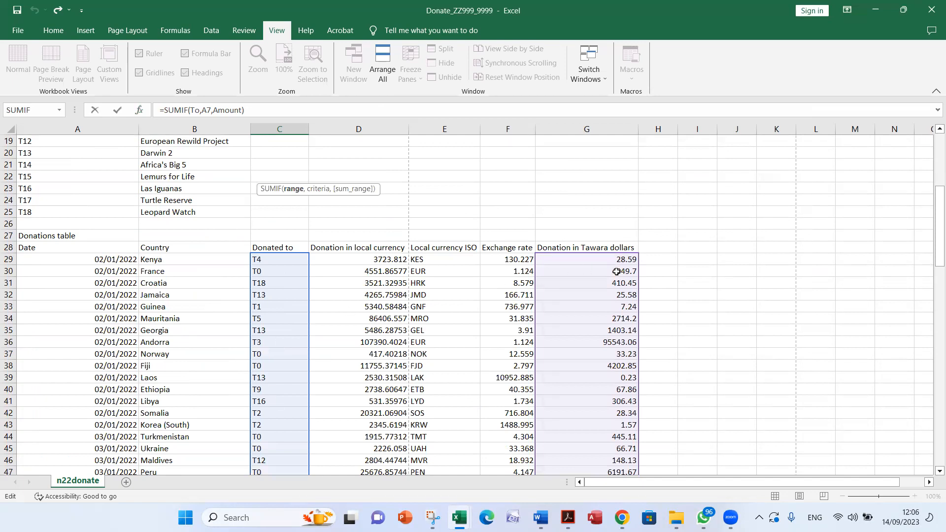
scroll(608, 321, down, 8)
scroll(596, 369, down, 12)
scroll(592, 380, up, 6)
scroll(592, 379, up, 20)
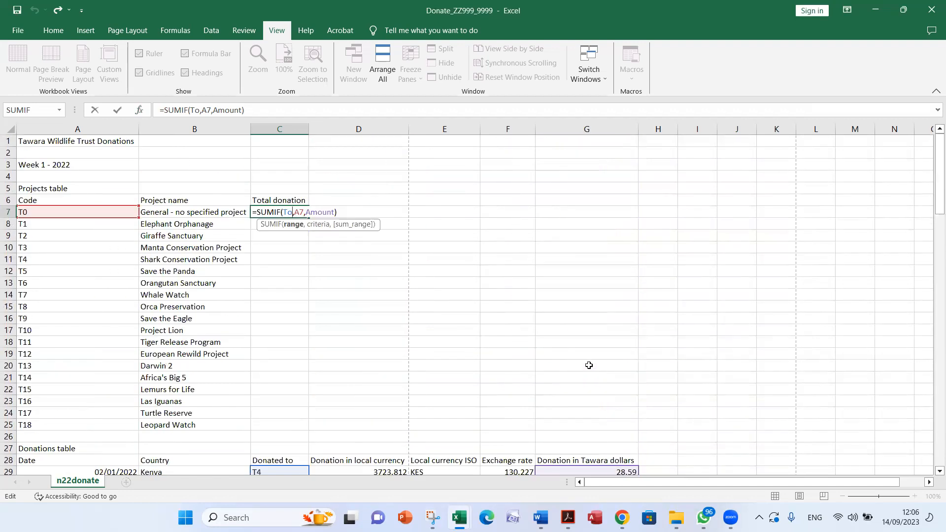
key(Return)
Check the replicate instruction of question 7 in Acrobat and copy C7's formula down to C25 in Excel for all projects
key(alt+Tab)
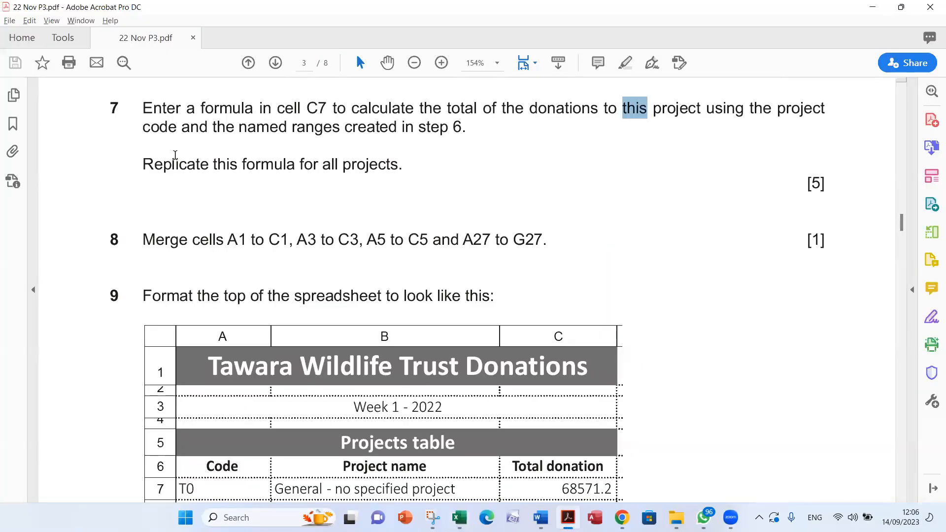
drag(214, 164, 371, 177)
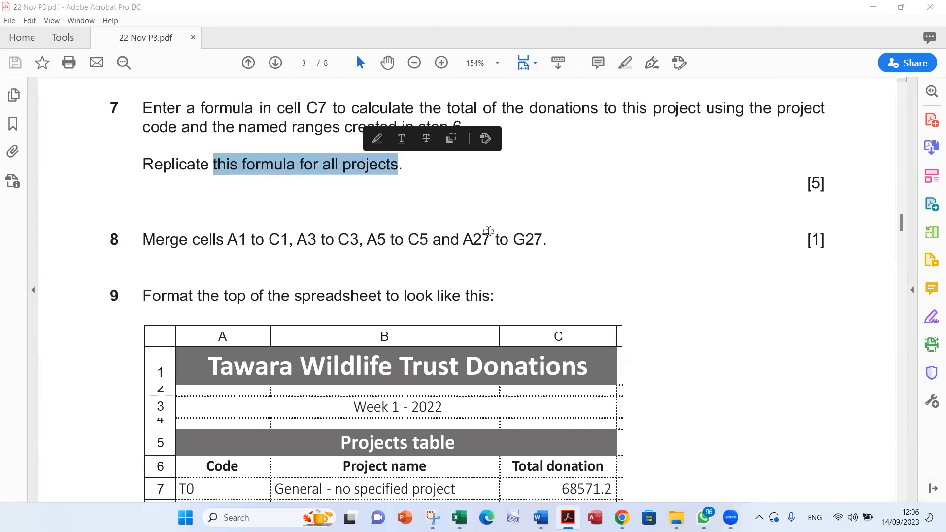
key(alt+Tab)
click(290, 212)
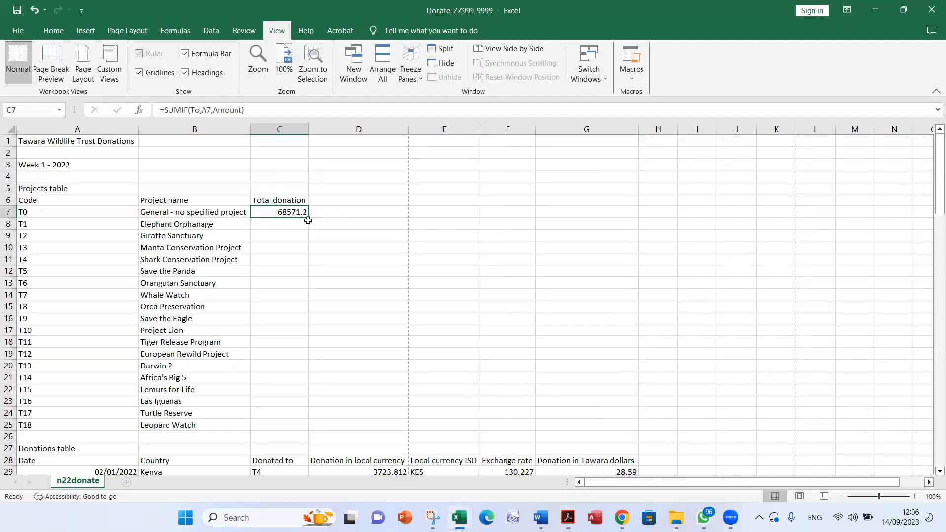
drag(308, 218, 311, 428)
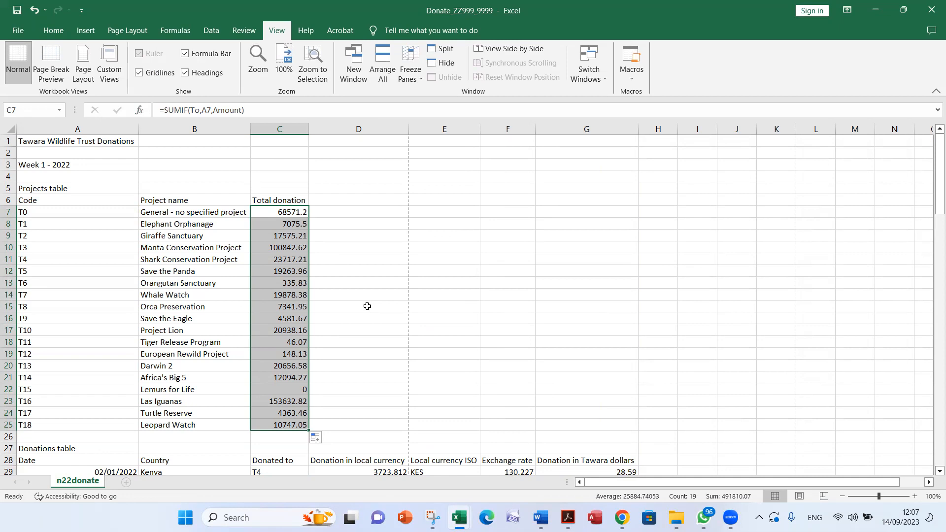
Examine the replicated SUMIF formula in C8, tracing its references to A8 and the Donated to and Tawara dollar columns
drag(277, 222, 278, 257)
click(277, 222)
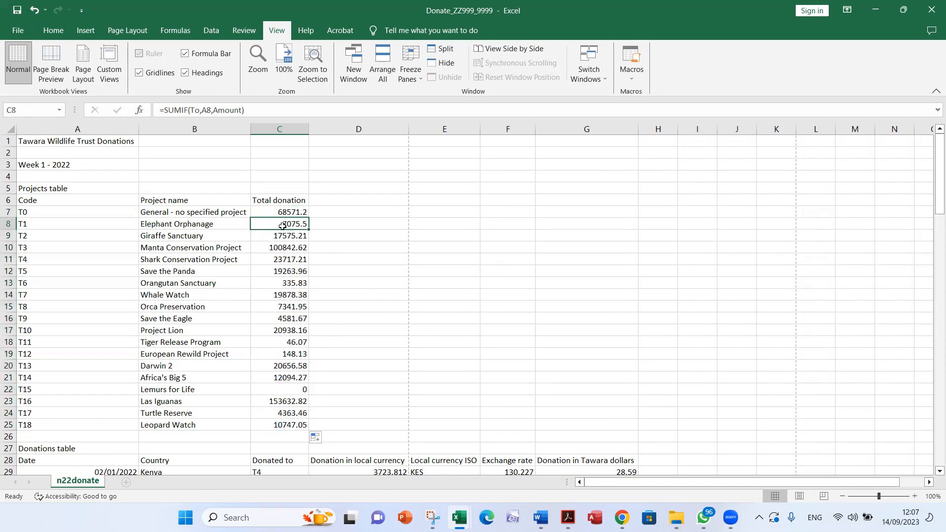
double_click(279, 222)
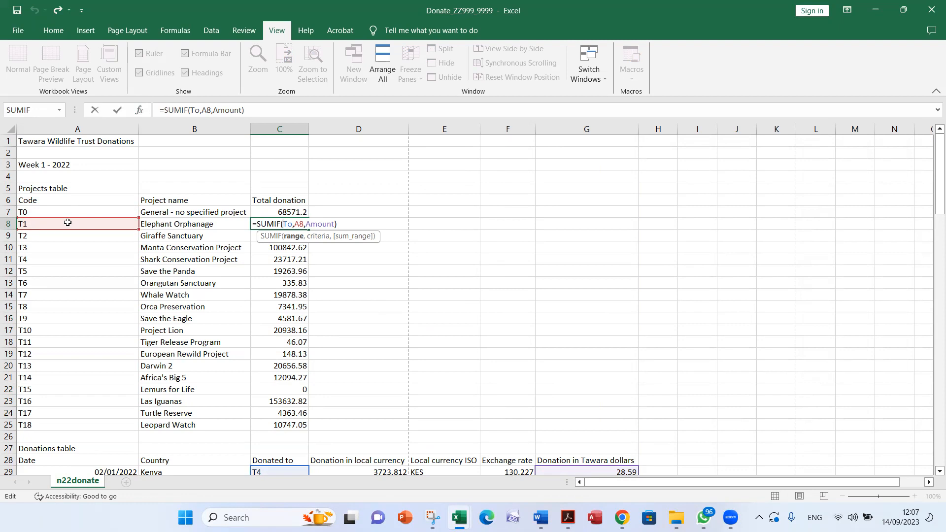
scroll(68, 223, down, 6)
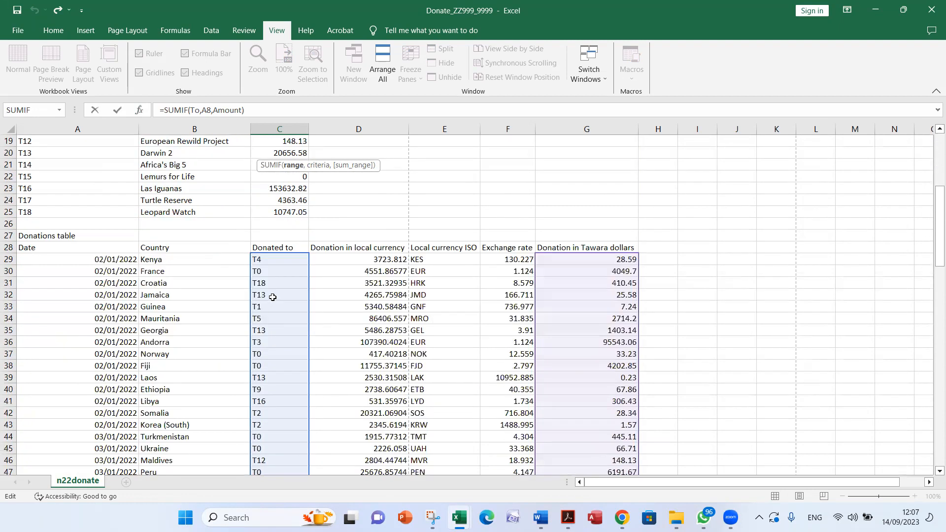
scroll(641, 358, down, 18)
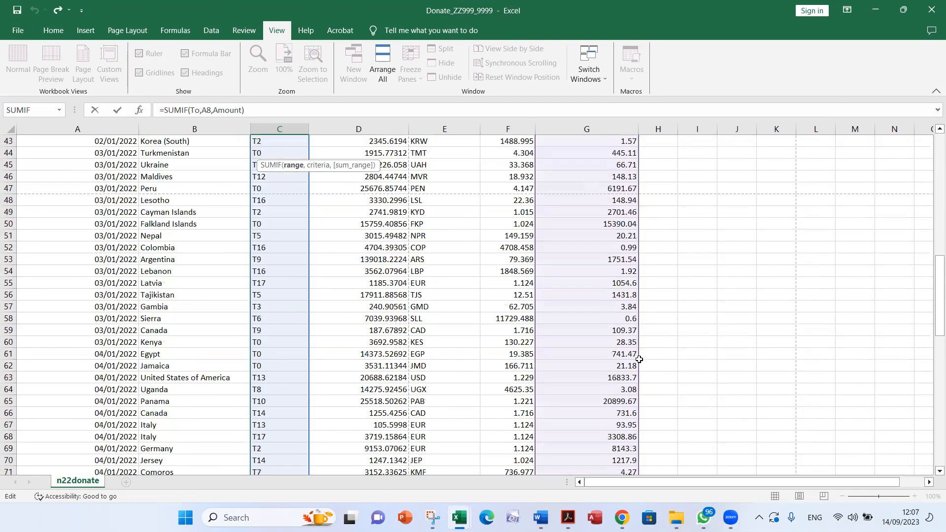
scroll(639, 359, down, 9)
scroll(639, 360, up, 12)
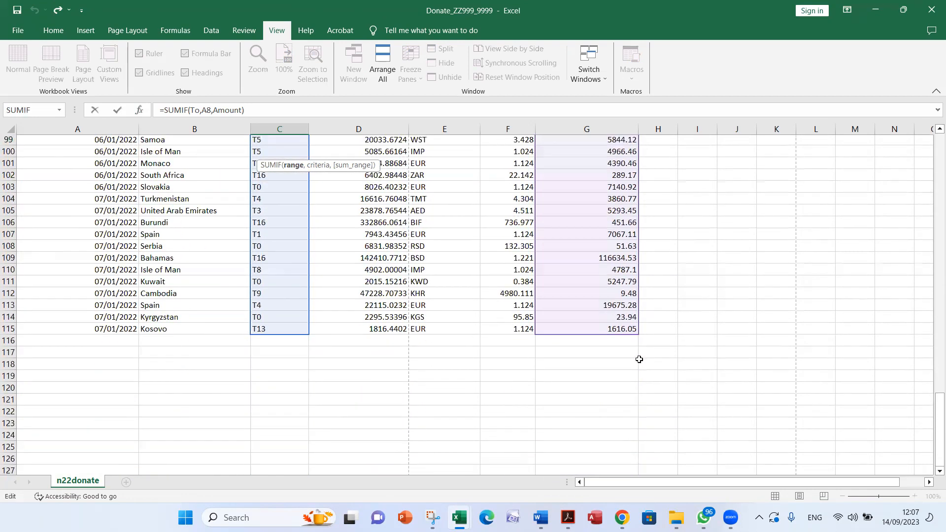
scroll(639, 359, up, 20)
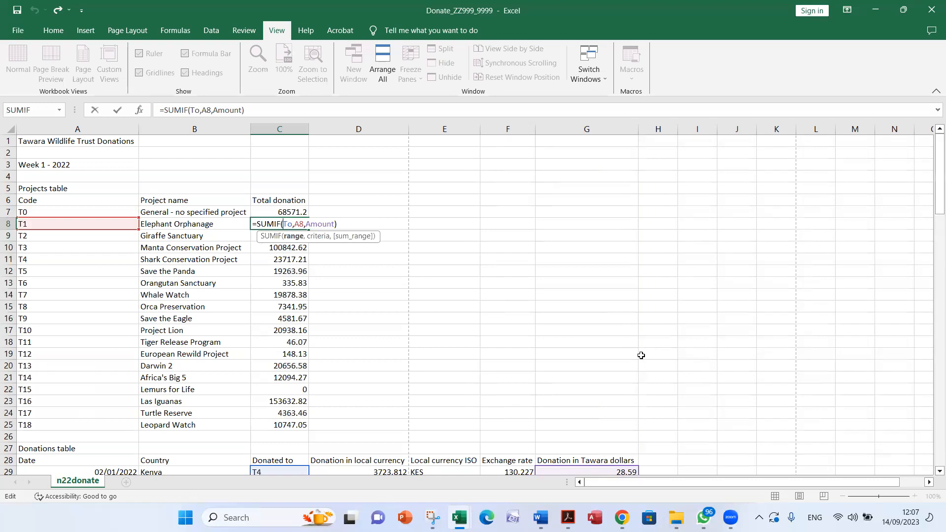
key(Return)
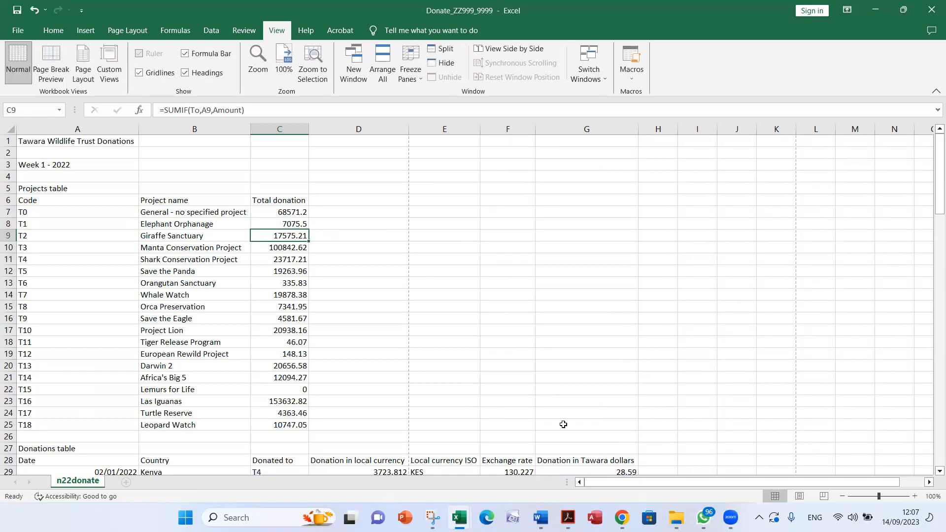
Examine the last replicated SUMIF formula in C25, tracing its code reference A25 and the named ranges To and Amount
scroll(325, 399, down, 1)
double_click(292, 390)
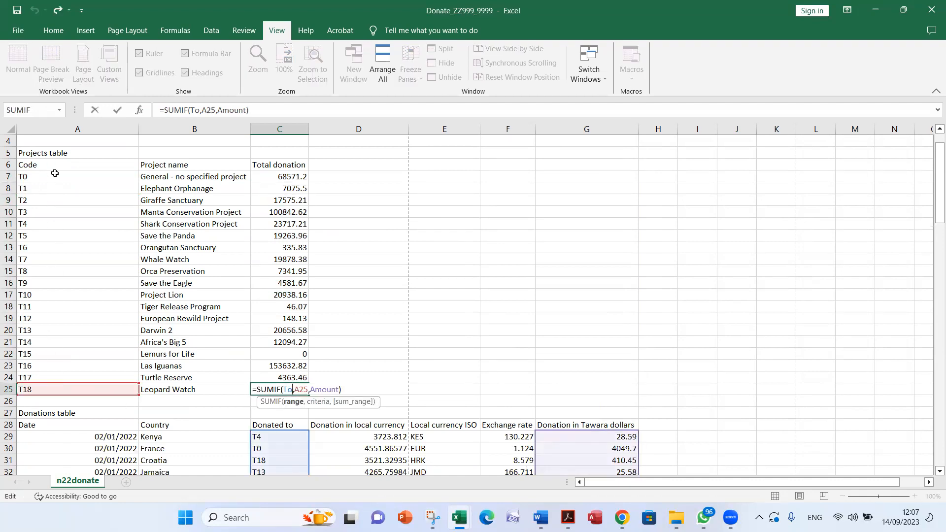
scroll(56, 351, down, 3)
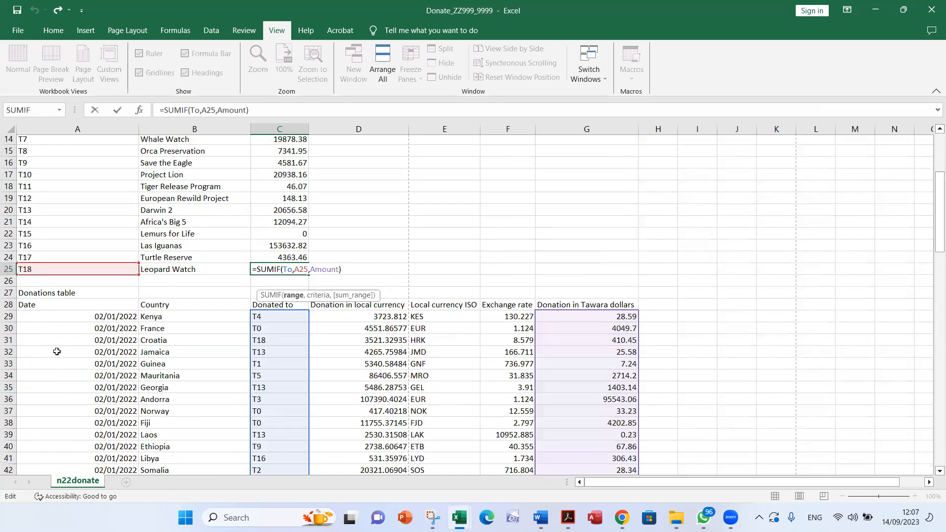
scroll(56, 352, down, 4)
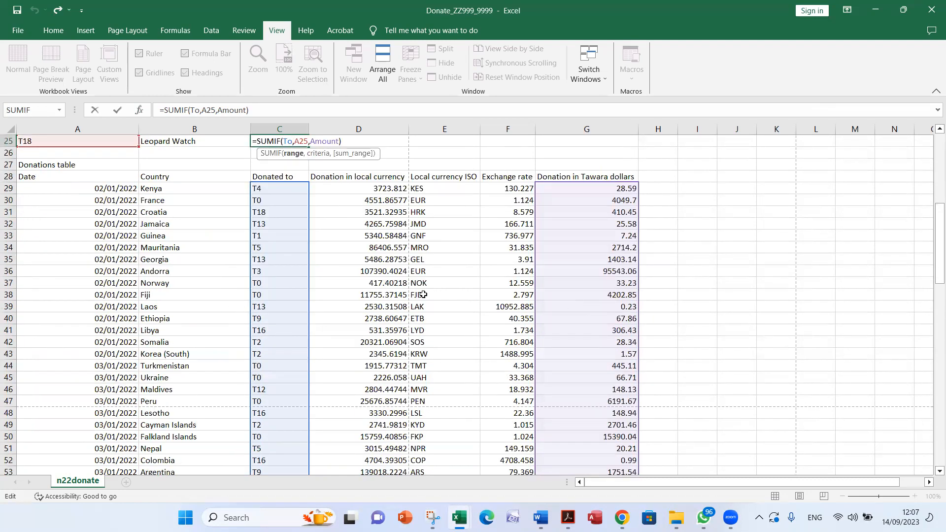
scroll(423, 294, down, 18)
scroll(475, 295, down, 2)
scroll(475, 296, up, 20)
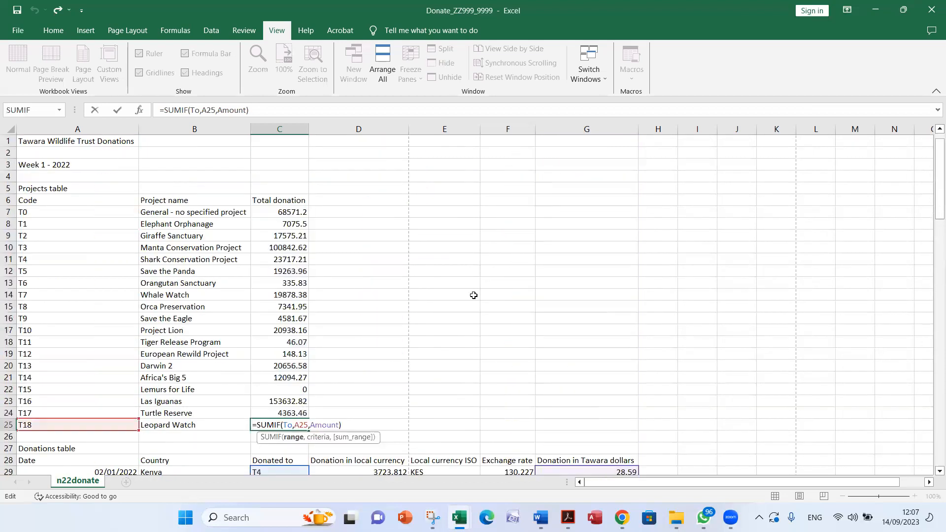
key(Return)
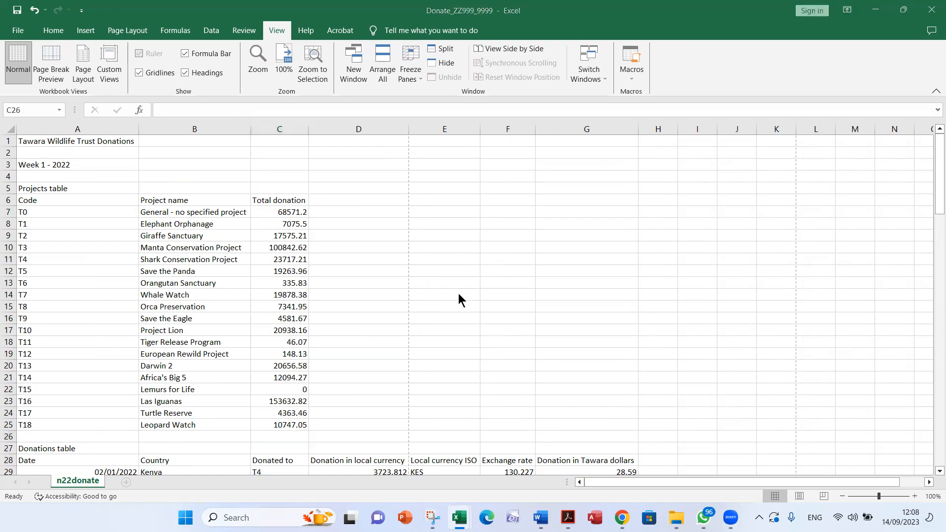
Read questions 8 and 9 in Acrobat on merging cells and formatting, comparing them with the Excel sheet's heading rows
key(alt+Tab)
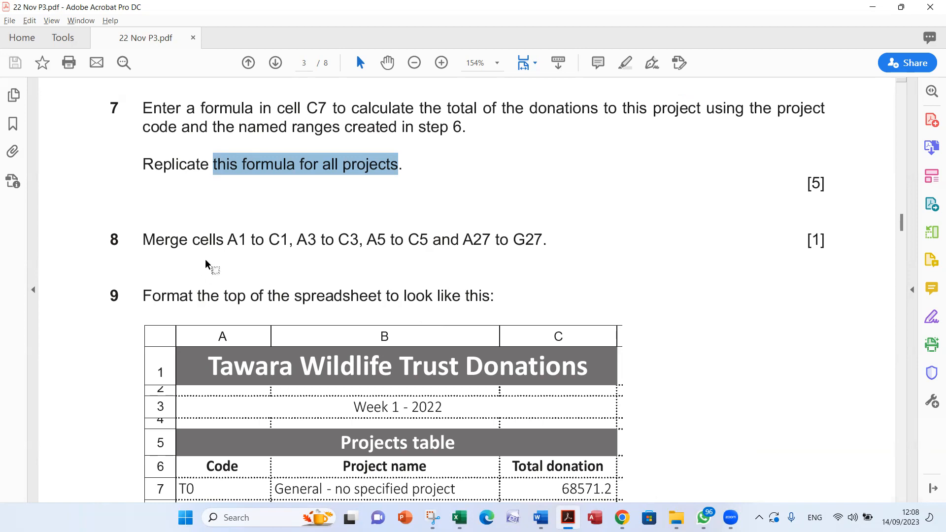
scroll(207, 264, down, 3)
key(alt+Tab)
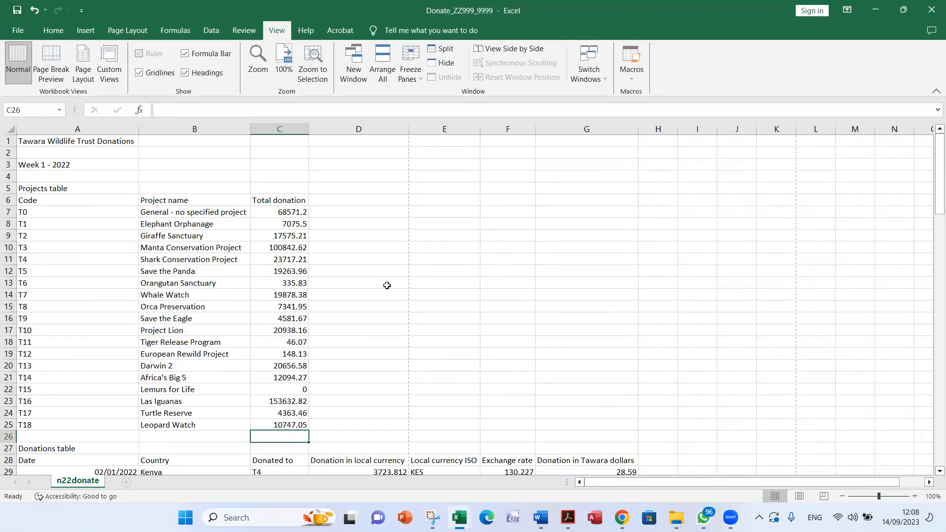
scroll(387, 285, down, 9)
scroll(387, 285, up, 6)
key(alt+Tab)
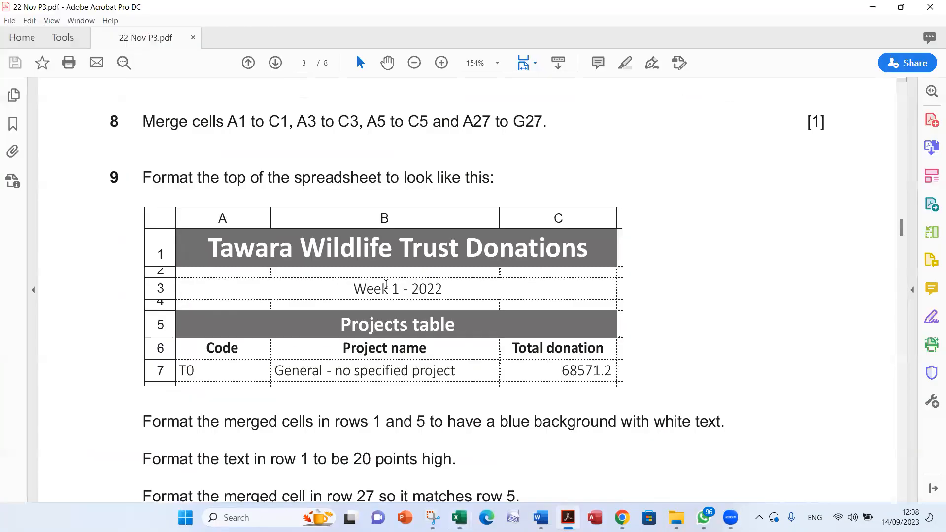
scroll(386, 285, down, 3)
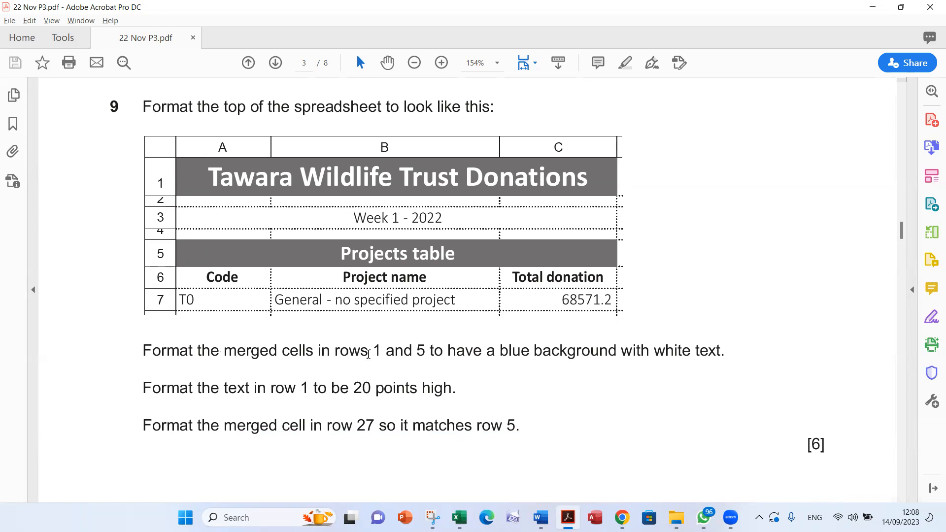
Switch to Excel and merge and center cells A1 to C1 holding the Tawara Wildlife Trust Donations title
key(alt+Tab)
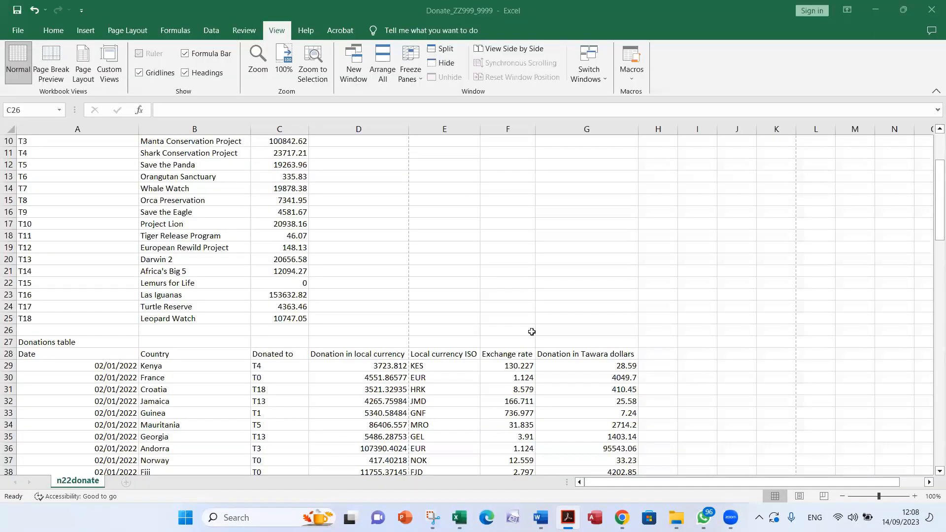
scroll(381, 290, up, 3)
click(120, 141)
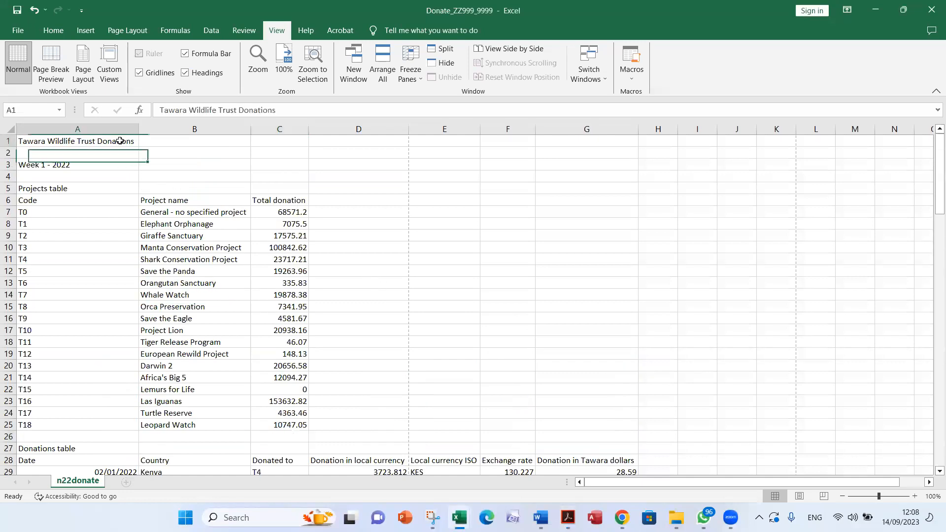
drag(120, 141, 258, 141)
click(63, 31)
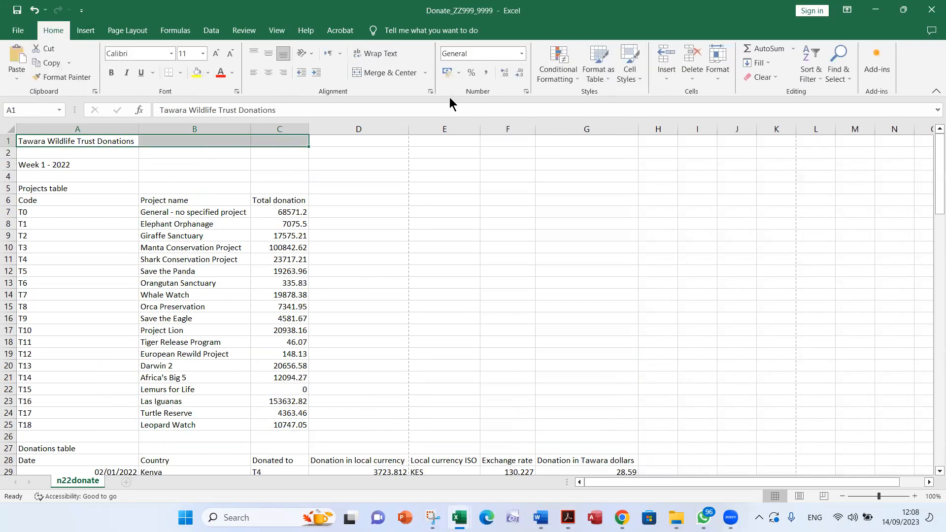
click(391, 74)
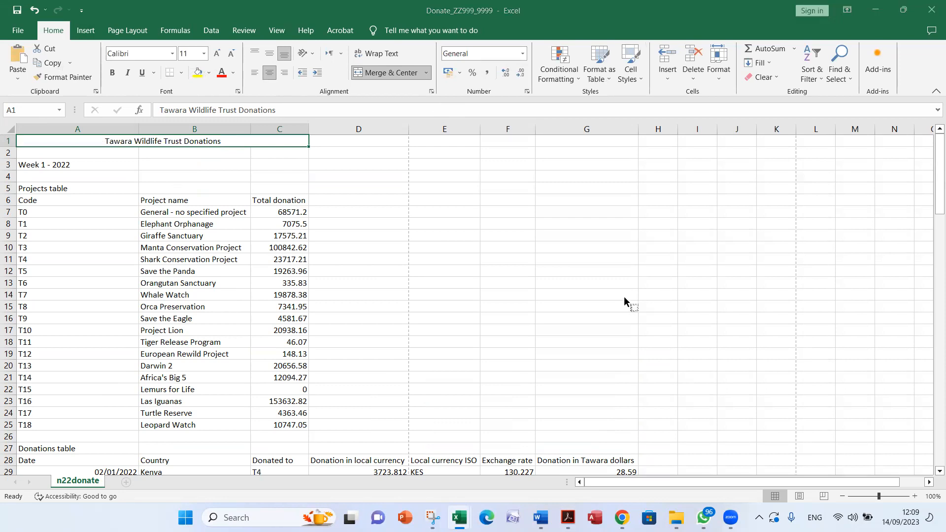
Check the row 1 text height required by question 9 in Acrobat and set the merged title's font size to 20 in Excel
key(alt+Tab)
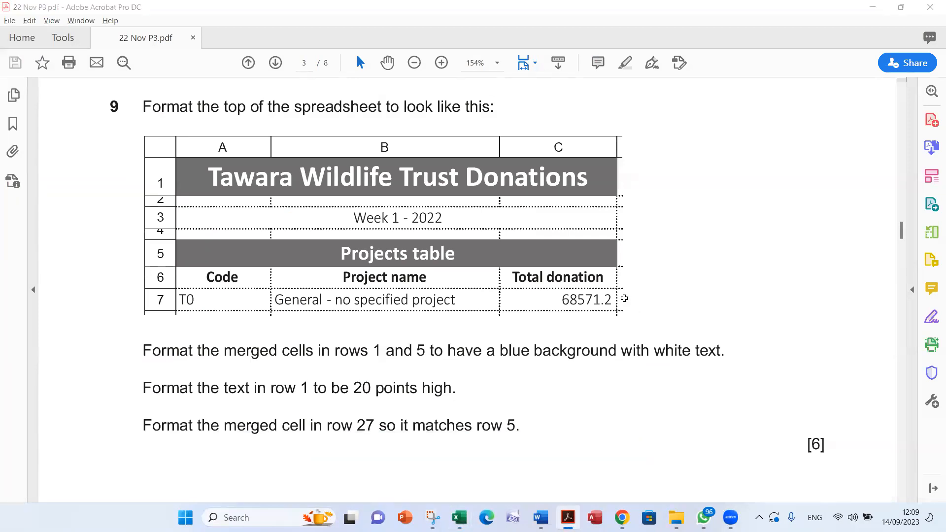
key(alt+Tab)
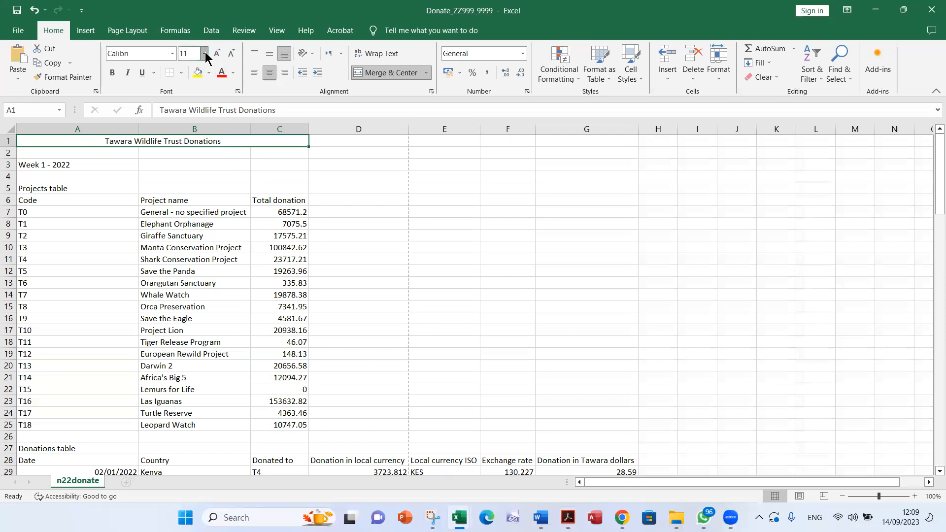
click(204, 54)
click(191, 163)
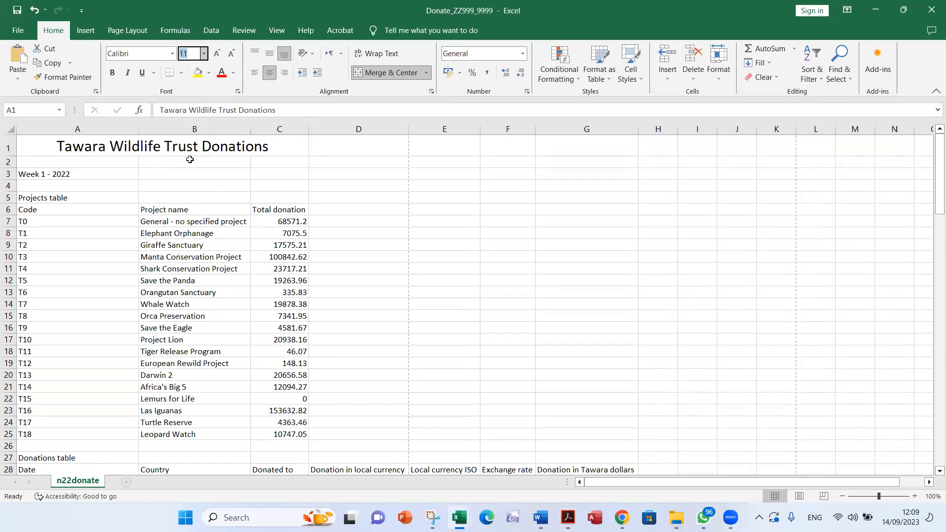
Check the colours required by question 9 in Acrobat and give the row 1 title white text on a standard blue fill in Excel
key(alt+Tab)
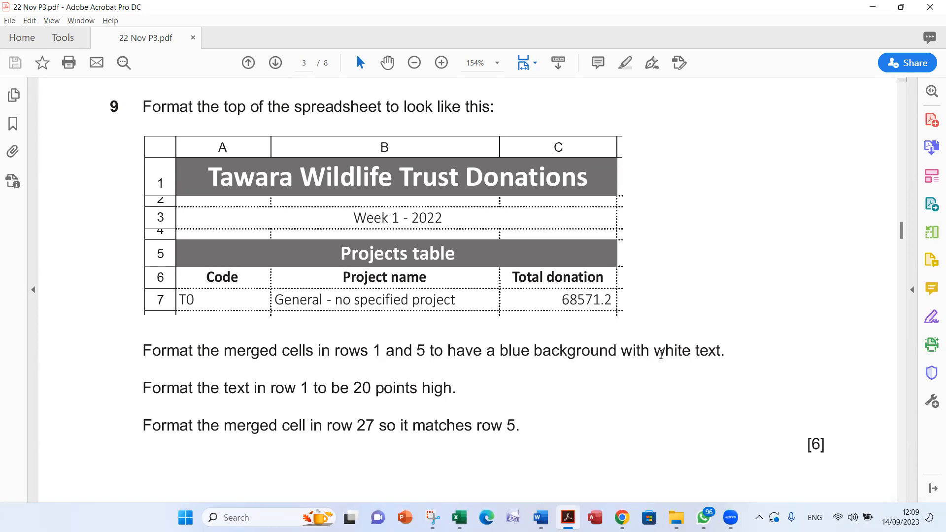
key(alt+Tab)
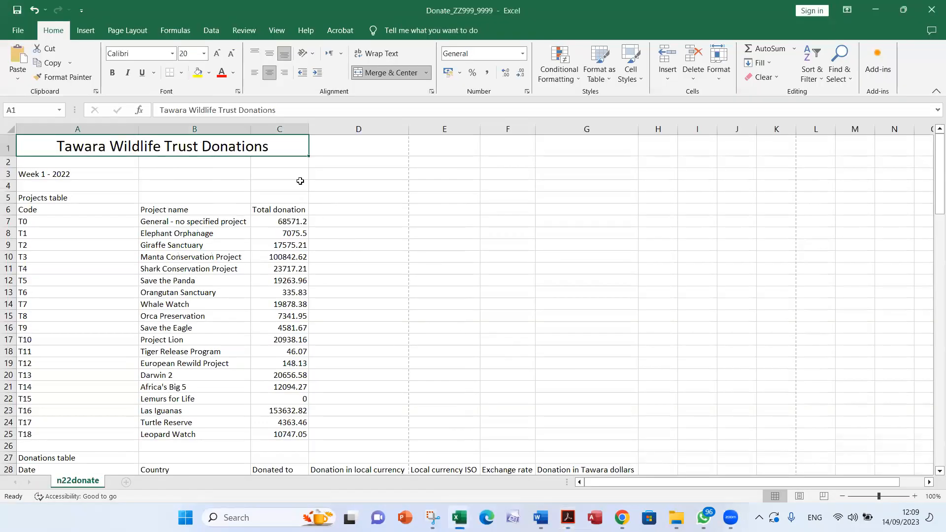
click(233, 73)
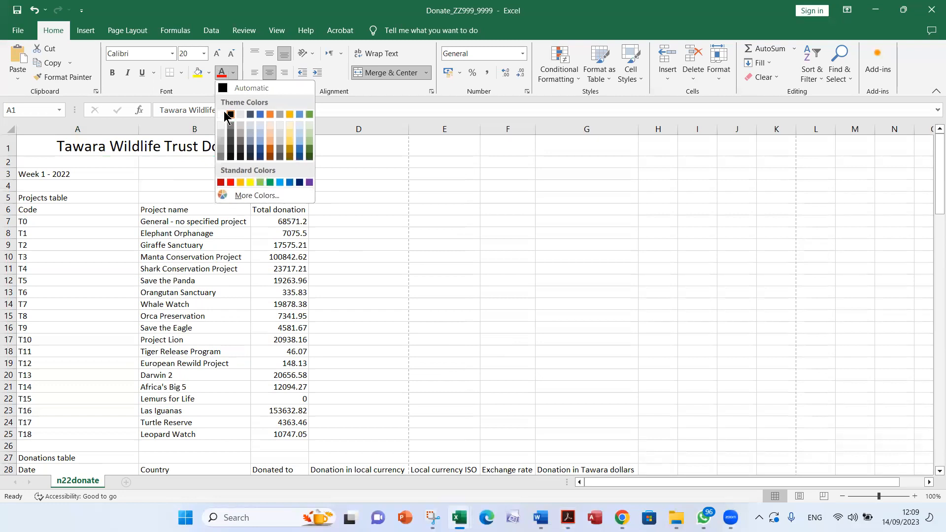
click(221, 114)
click(210, 72)
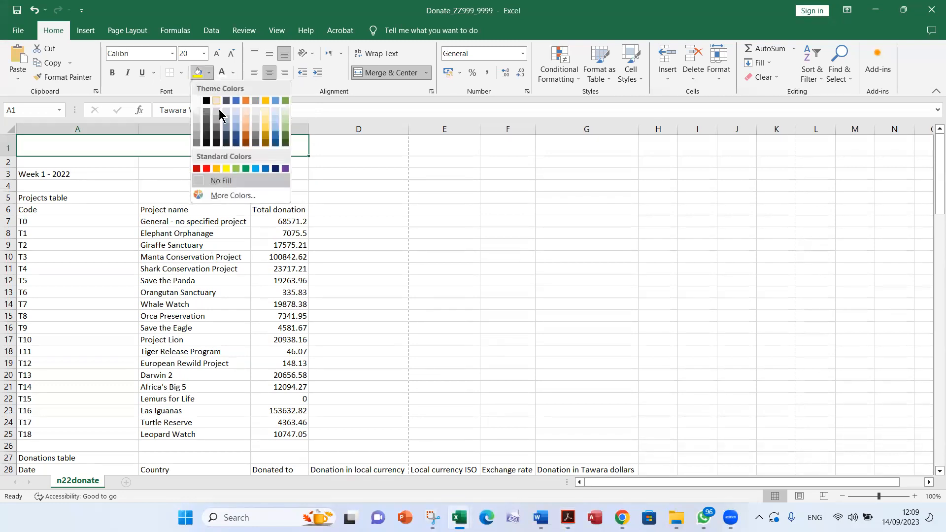
click(266, 168)
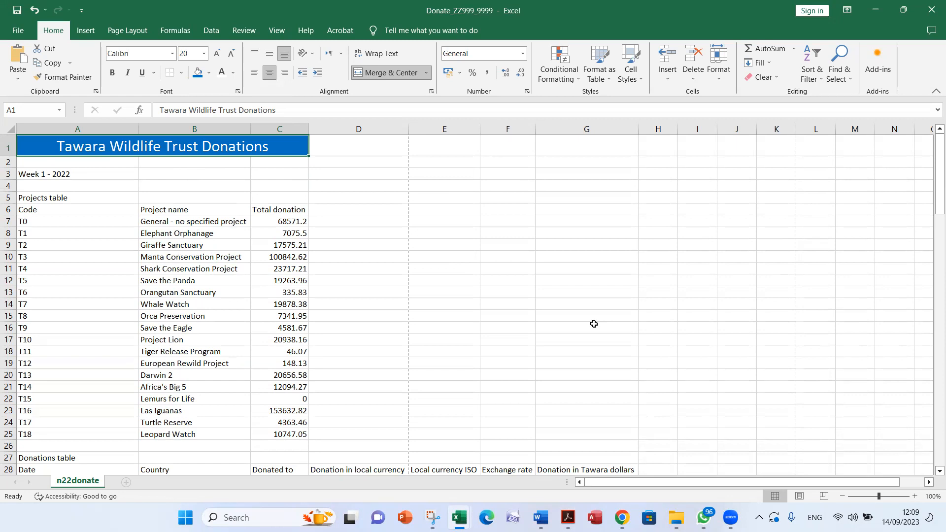
Compare question 9's formatting instructions and sample layout in Acrobat with the heading rows of the Excel sheet
key(alt+Tab)
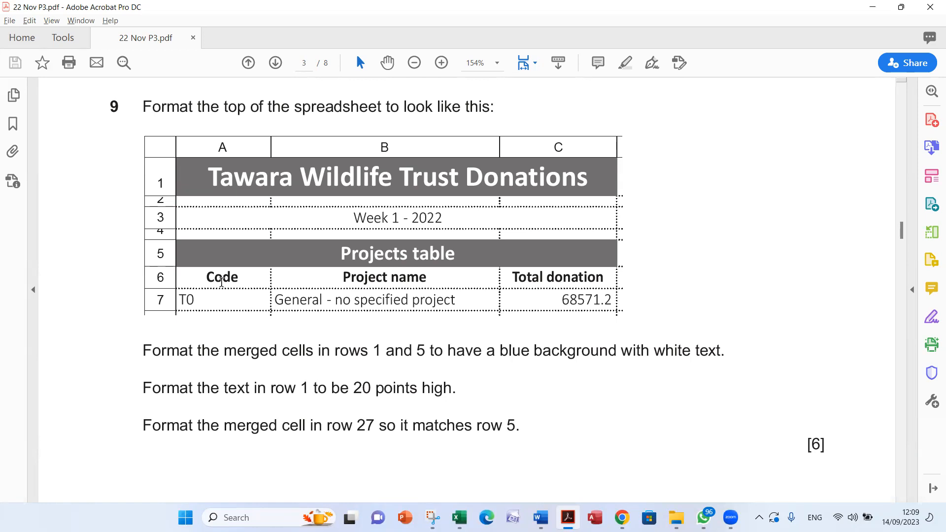
key(alt+Tab)
key(alt+Tab)
key(alt+Tab)
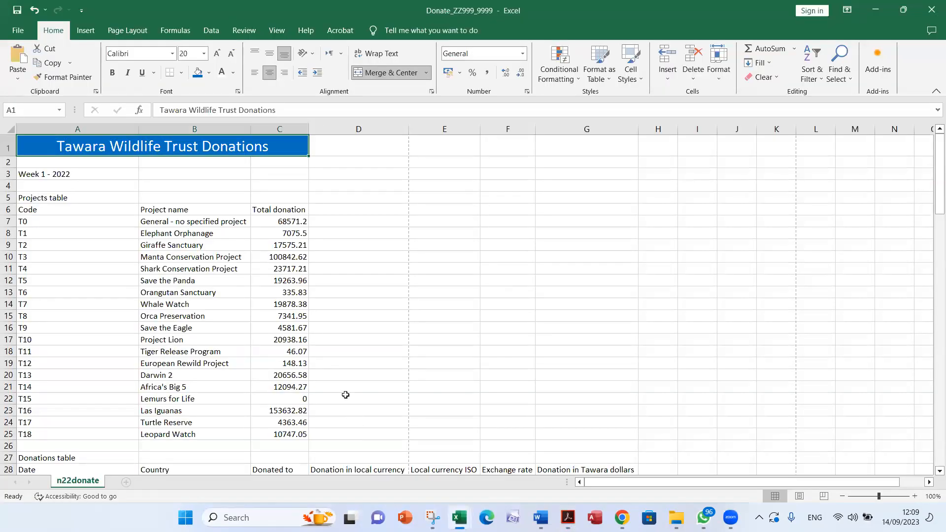
key(alt+Tab)
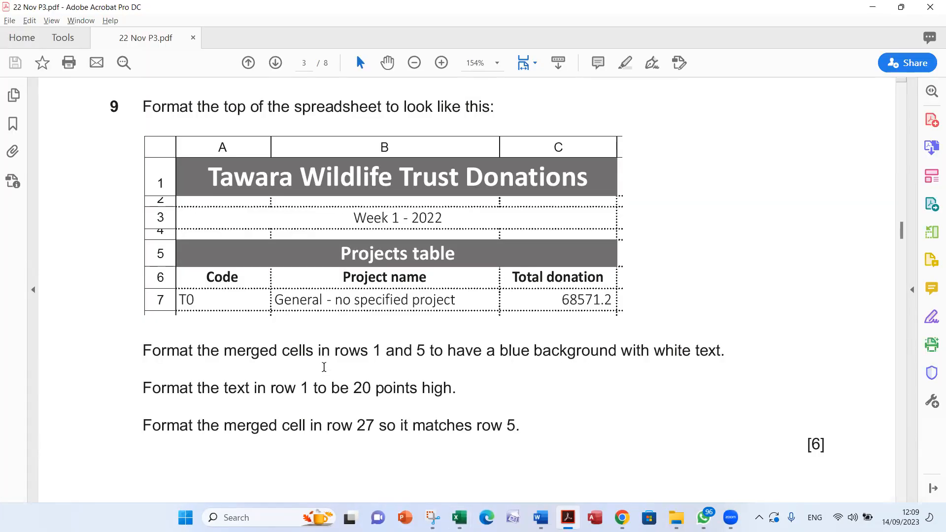
key(alt+Tab)
key(alt+Tab)
key(alt+Tab)
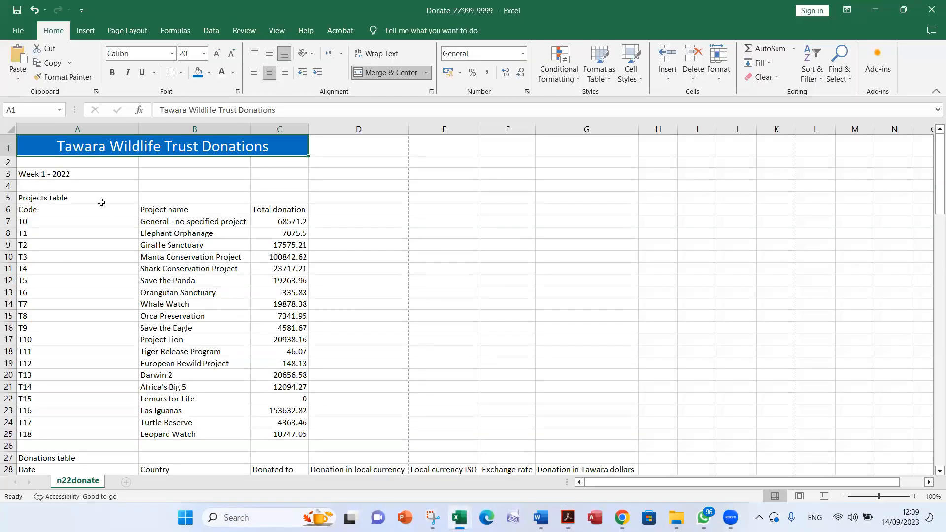
Merge and center cells A5 to C5 holding the Projects table heading and set its font size to 20
drag(22, 196, 275, 195)
click(395, 72)
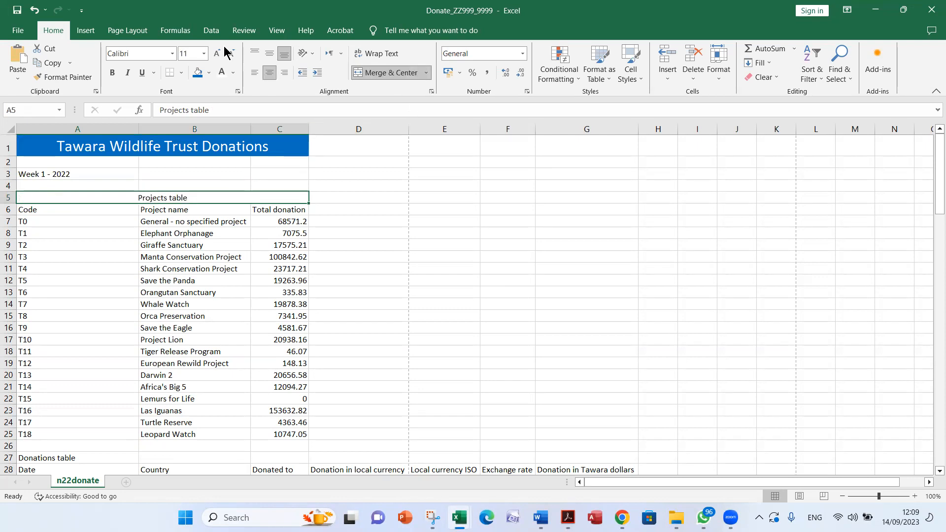
click(203, 53)
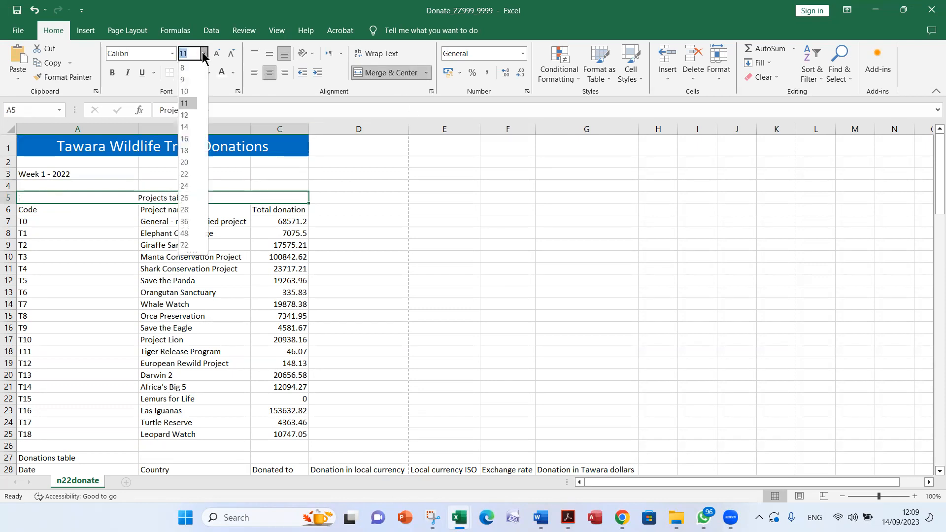
click(190, 163)
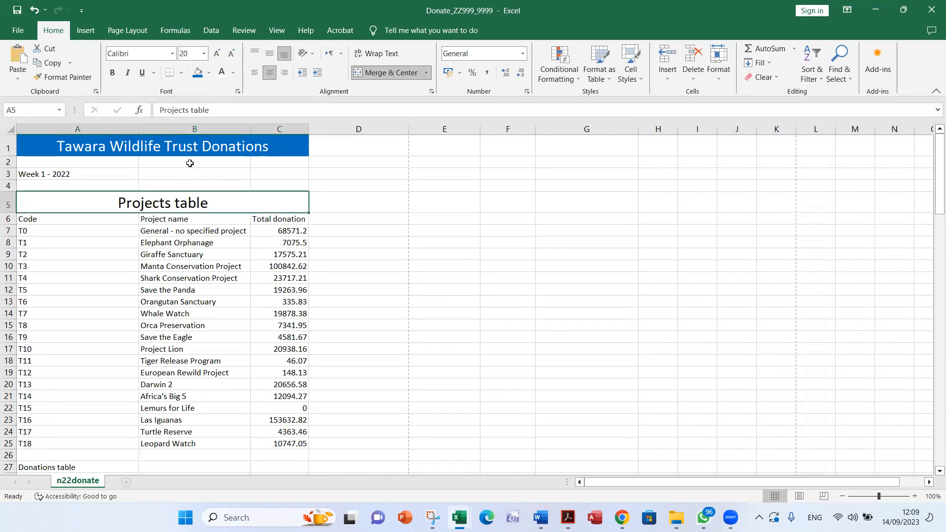
Give the merged Projects table heading in row 5 white text on a blue fill and check question 9's sample in Acrobat
click(221, 72)
click(197, 73)
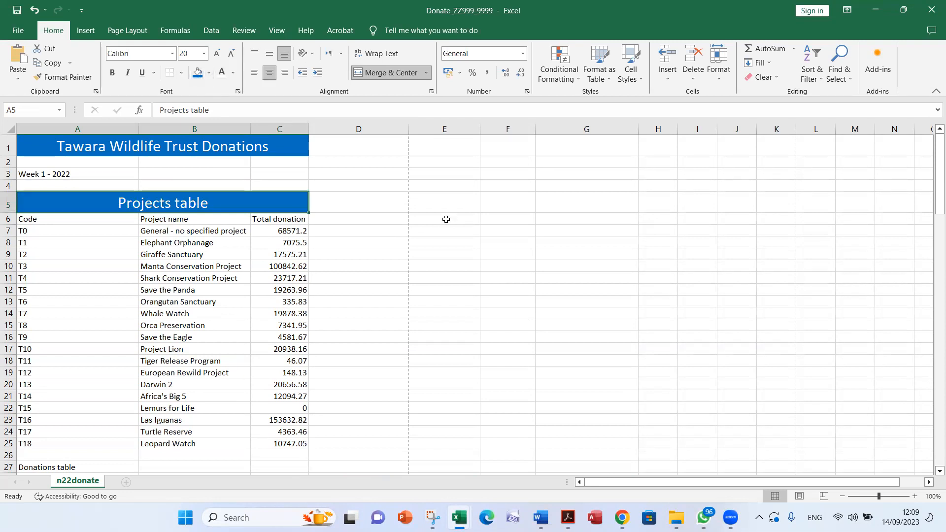
key(alt+Tab)
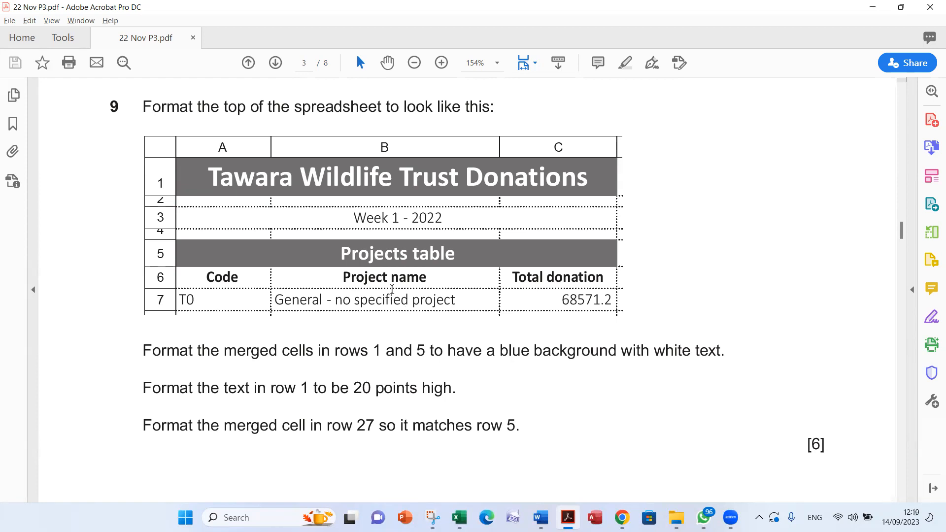
key(alt+Tab)
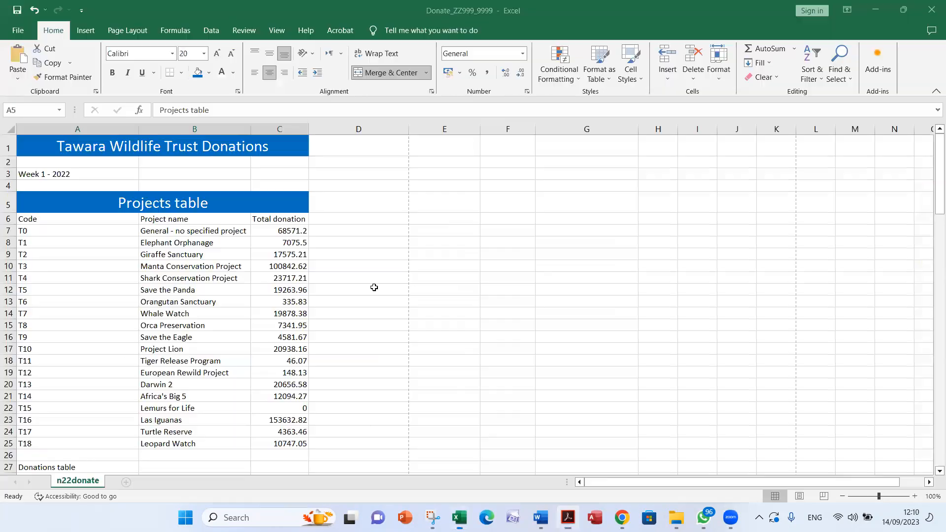
Merge and center cells A3 to C3 holding the week heading and compare the layout with question 9's sample in Acrobat
drag(37, 176, 264, 176)
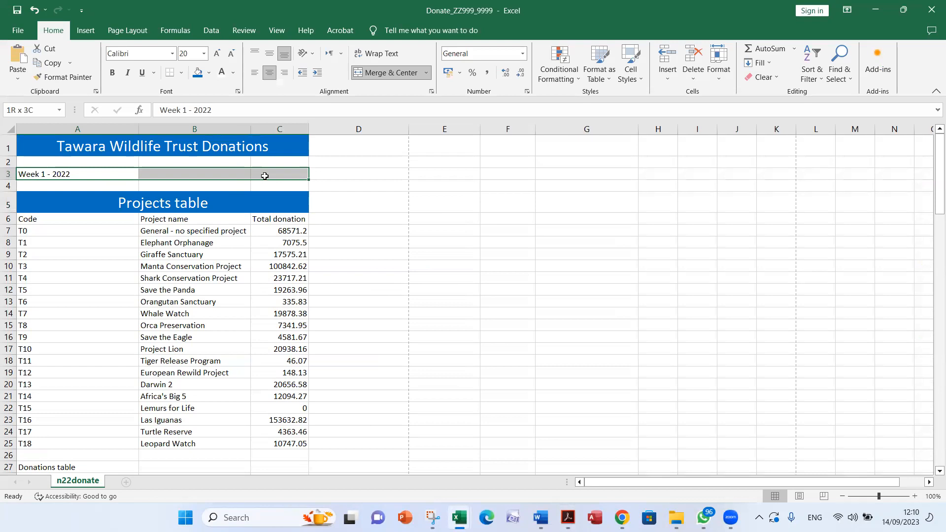
click(390, 71)
key(alt+Tab)
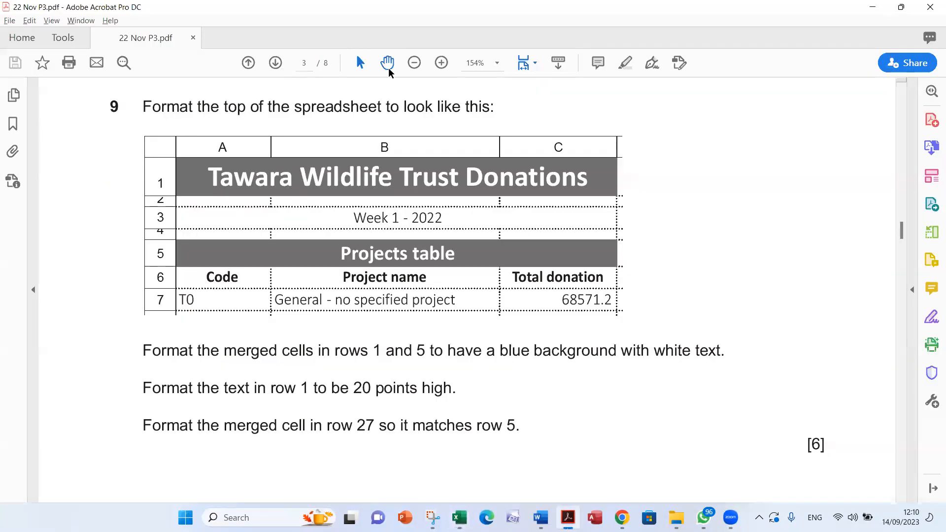
key(alt+Tab)
Center and bold the Projects table column headings in cells A6 to C6
drag(31, 219, 257, 220)
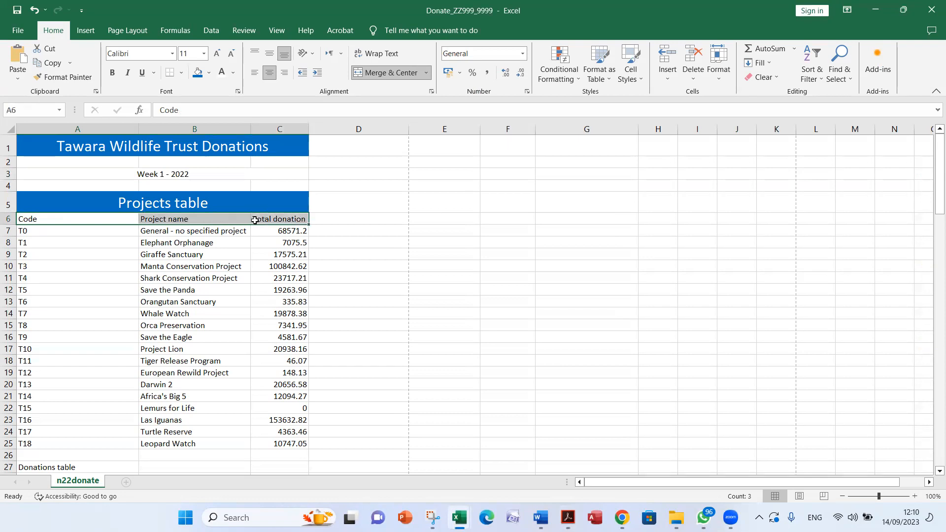
click(268, 74)
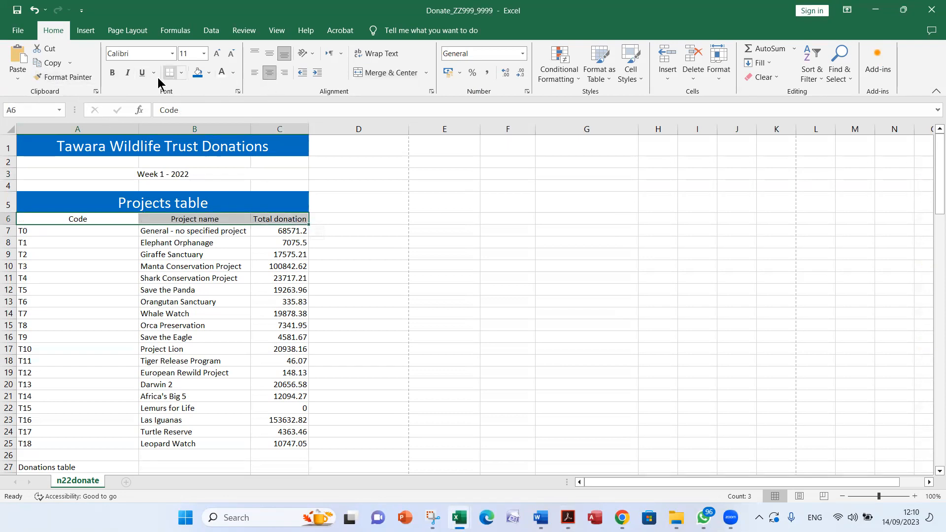
click(112, 72)
Check the height of row 2 in question 9's sample in Acrobat and reduce row 2's height in Excel to match
key(alt+Tab)
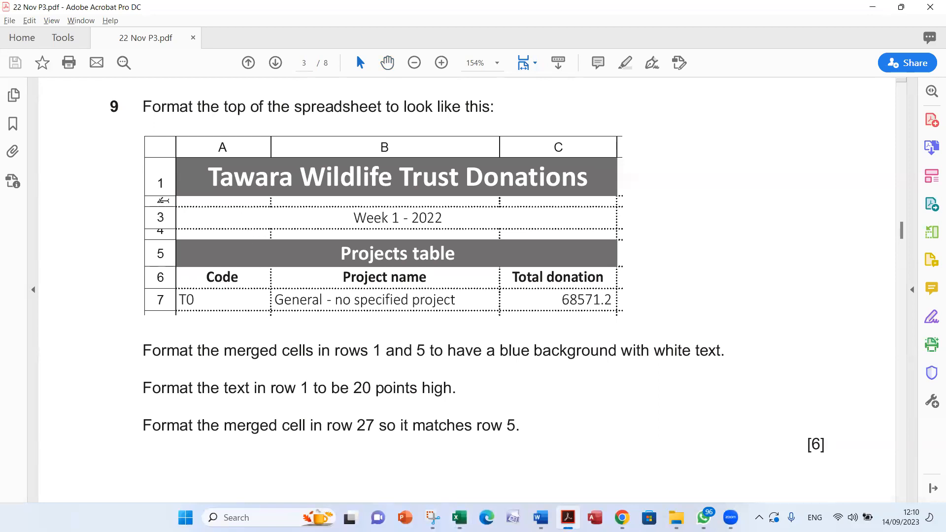
double_click(160, 200)
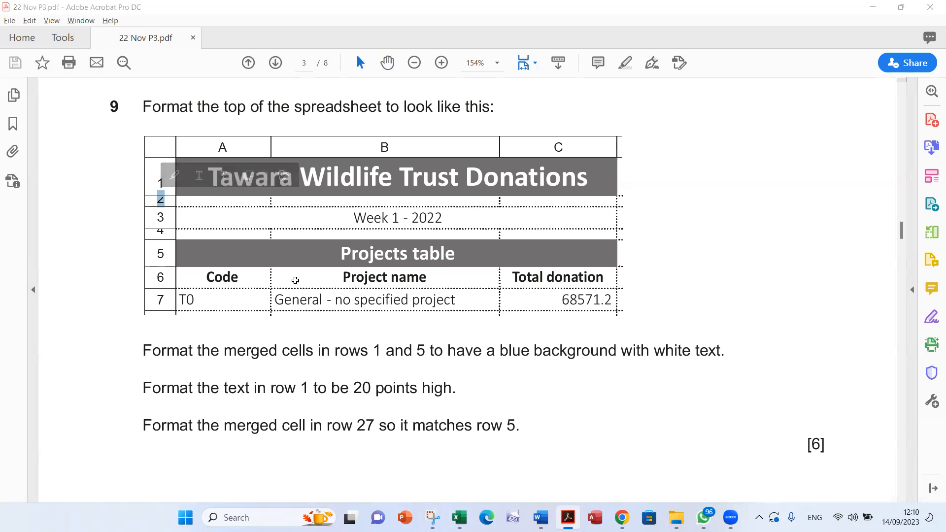
key(alt+Tab)
drag(7, 163, 9, 162)
key(alt+Tab)
key(alt+Tab)
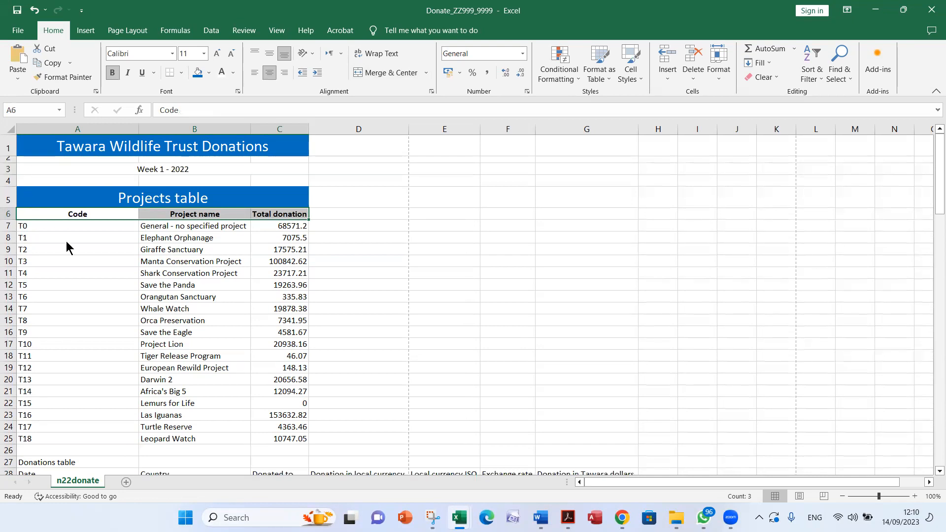
Recheck question 9's sample in Acrobat and reduce the height of row 4 in Excel
key(alt+Tab)
Read question 9's row 27 instruction in Acrobat, and merge and center cells A27 to G27 holding the Donations table heading in Excel
key(alt+Tab)
drag(11, 186, 9, 179)
key(alt+Tab)
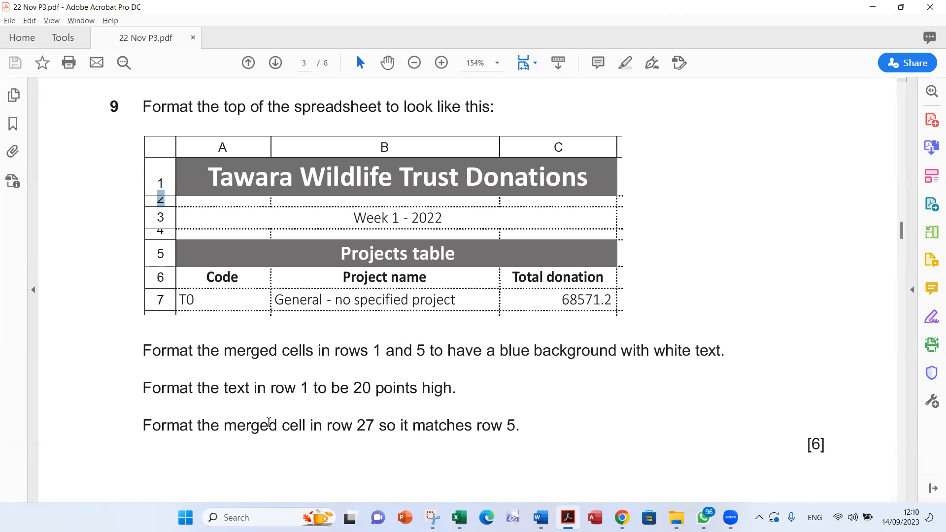
key(alt+Tab)
scroll(359, 355, down, 3)
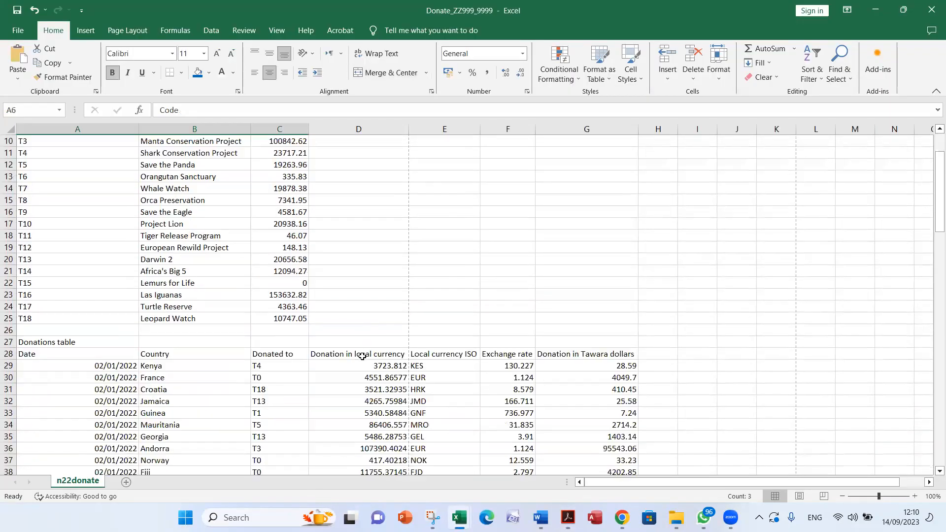
drag(55, 343, 577, 347)
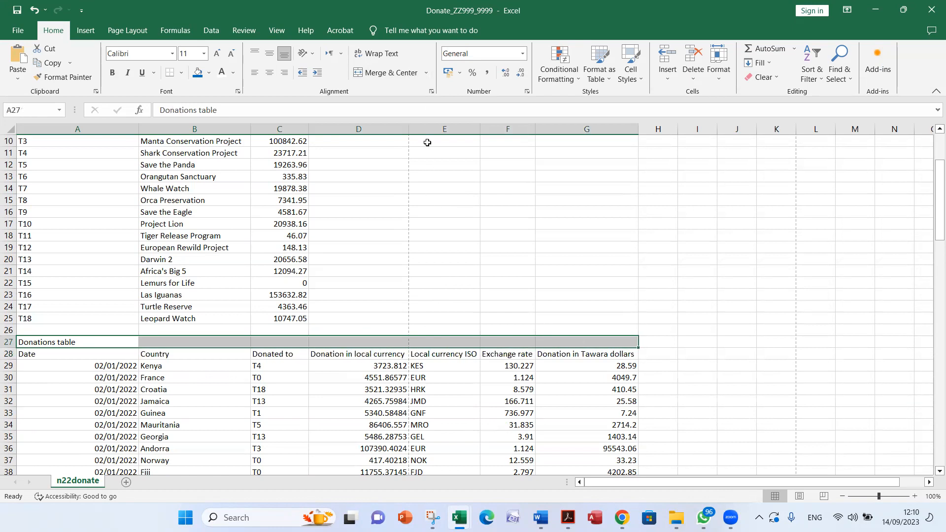
click(404, 74)
Match the Donations table heading to row 5 with font size 20, white text and a blue fill
key(alt+Tab)
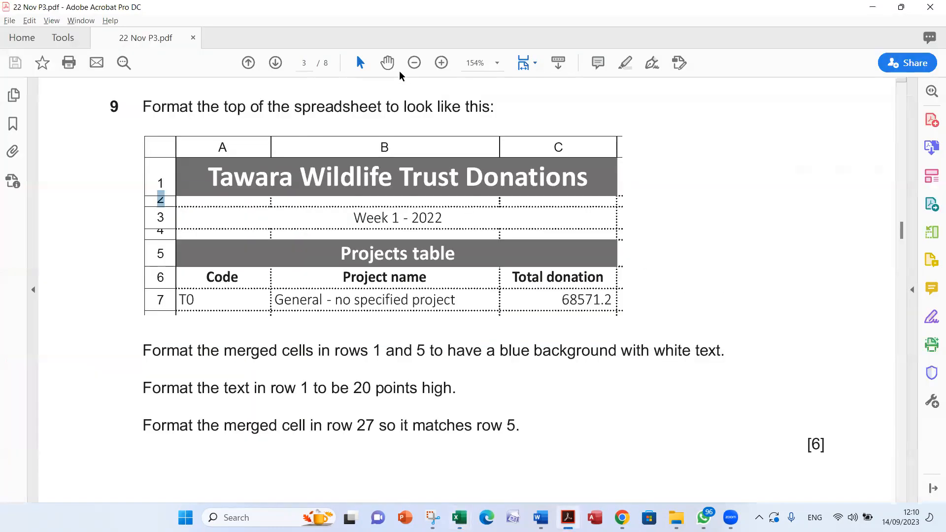
key(alt+Tab)
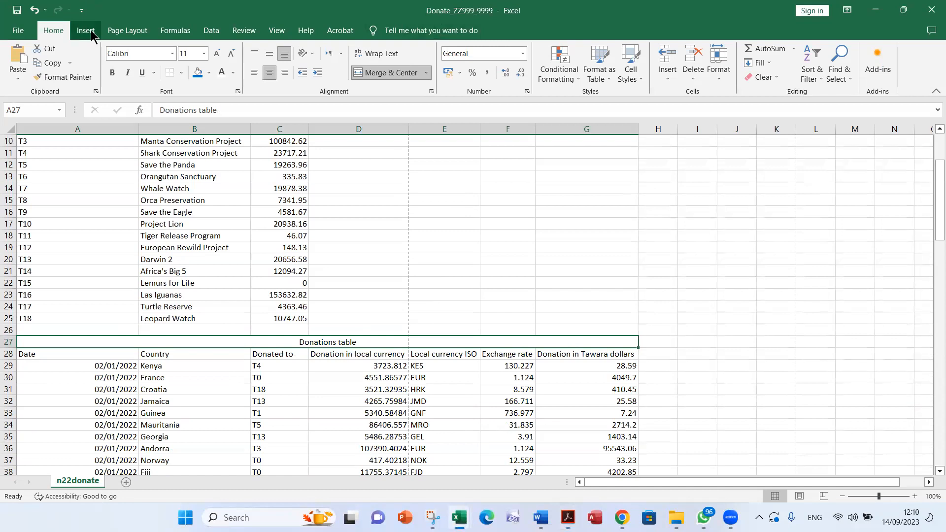
click(204, 53)
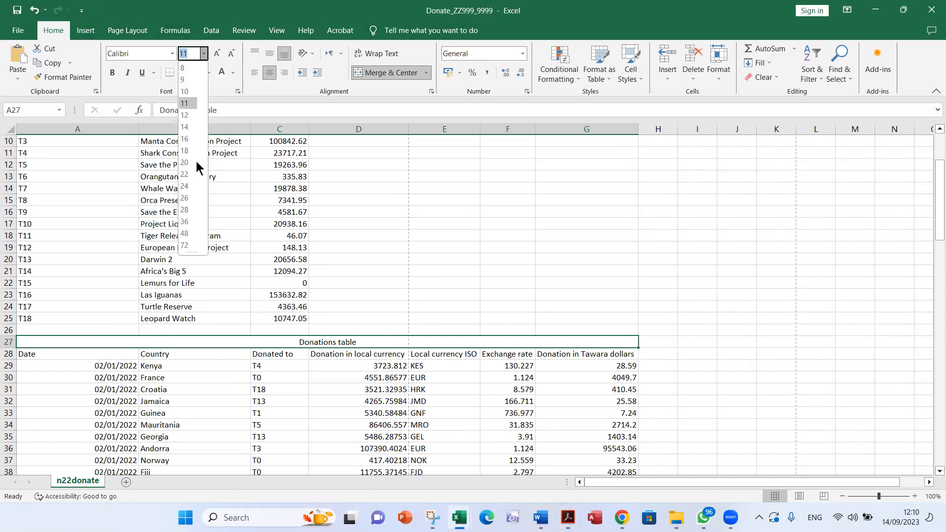
click(193, 163)
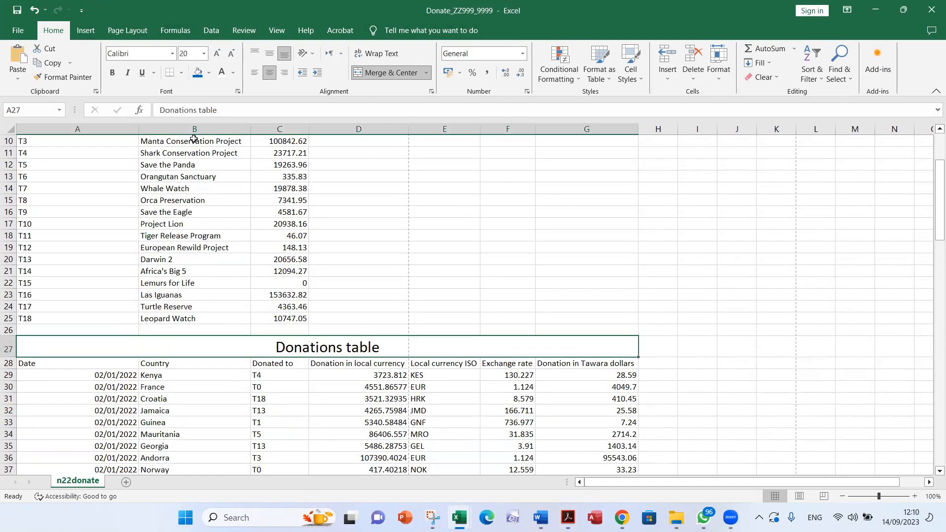
click(221, 73)
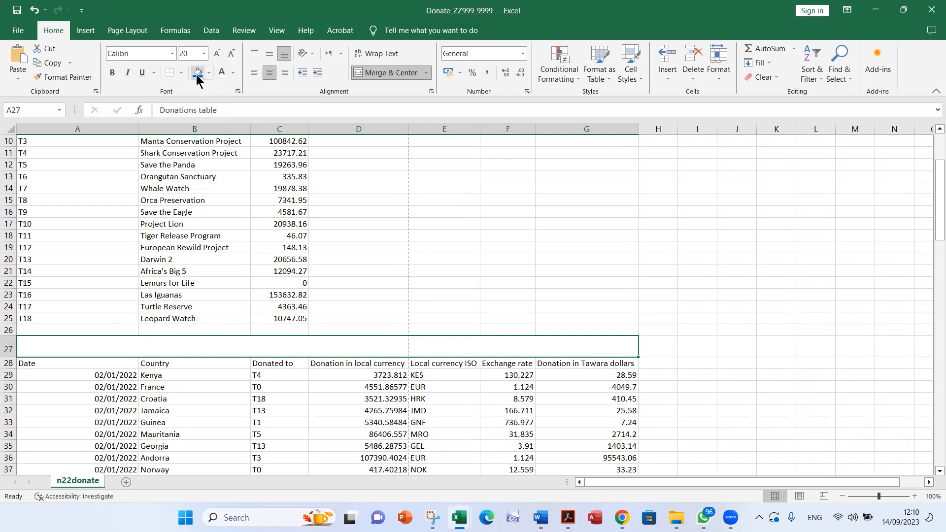
click(198, 72)
Compare the formatted headings in rows 1, 5 and 27 in Excel with question 9's sample and instructions in Acrobat
key(alt+Tab)
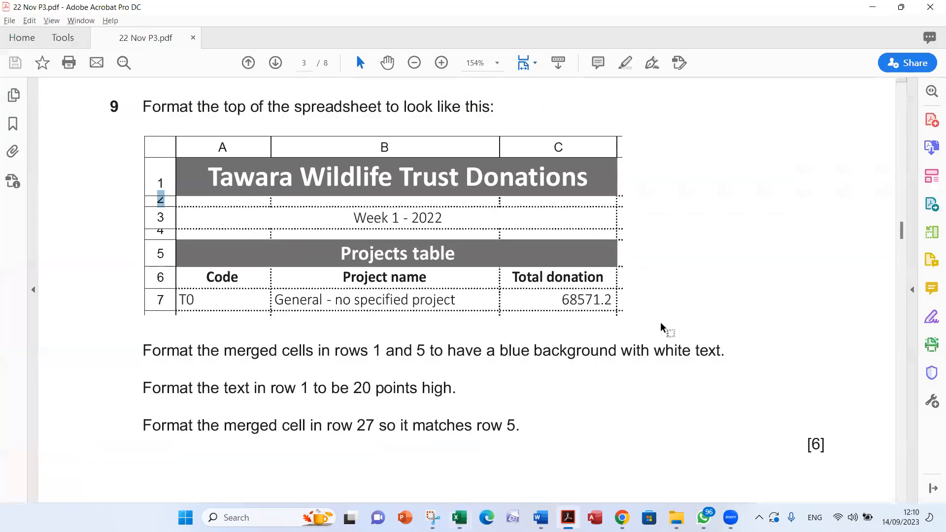
key(alt+Tab)
key(alt+Tab)
key(alt+Tab)
key(alt+Tab)
scroll(659, 323, down, 3)
scroll(660, 321, up, 2)
key(alt+Tab)
scroll(400, 281, up, 3)
scroll(400, 281, down, 9)
scroll(444, 279, up, 4)
scroll(444, 280, up, 4)
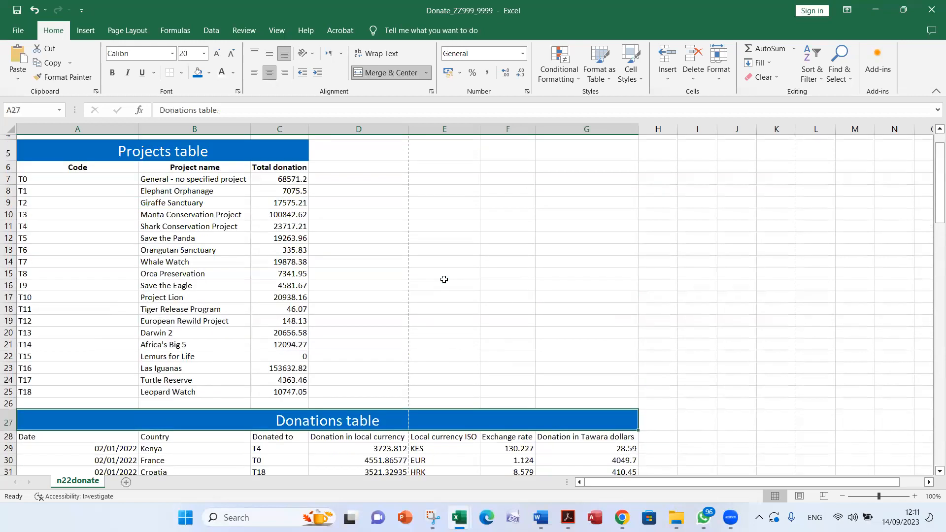
Read question 10 in Acrobat and locate column C of the Projects table and column G of the Donations table in Excel
key(alt+Tab)
scroll(444, 279, down, 10)
scroll(444, 279, down, 2)
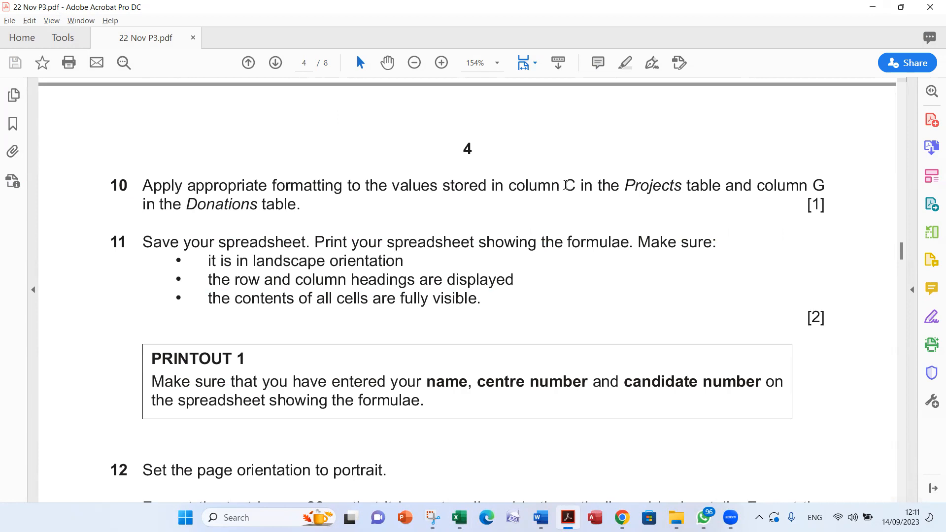
drag(617, 185, 682, 186)
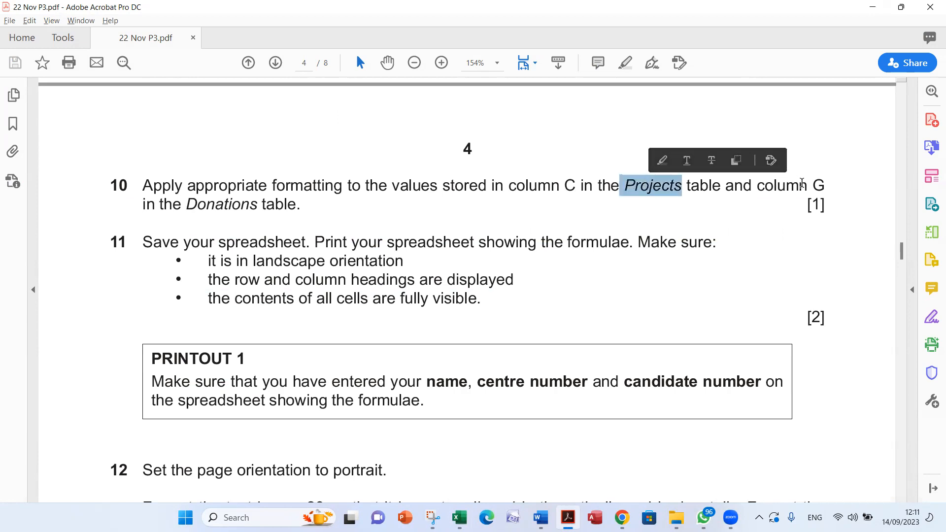
click(813, 186)
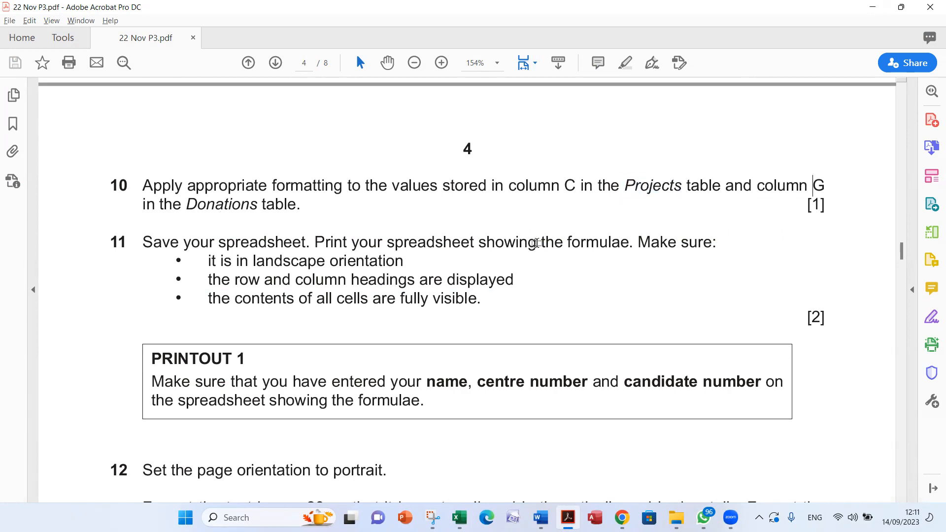
key(alt+Tab)
scroll(535, 250, up, 1)
scroll(534, 250, down, 3)
scroll(535, 249, up, 3)
scroll(535, 250, down, 3)
key(alt+Tab)
key(alt+Tab)
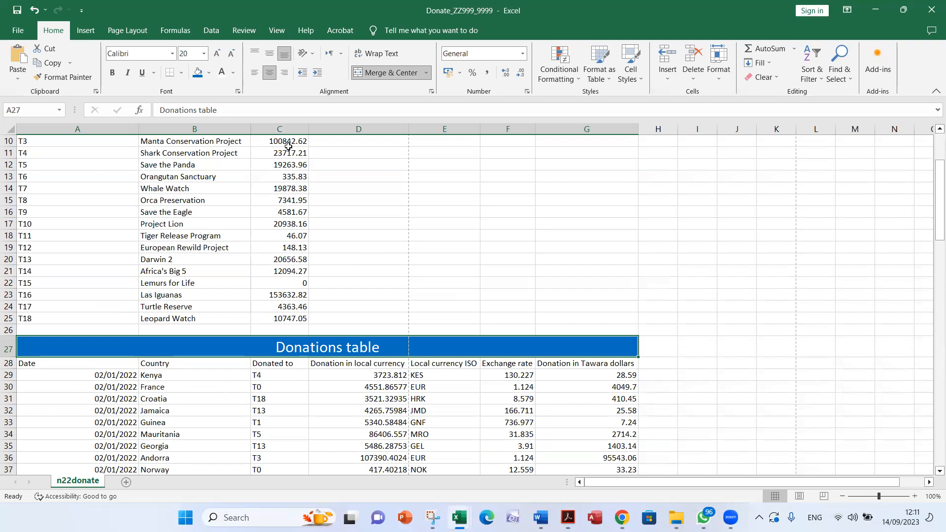
Format the total donations in cells C7 to C25 as Currency with 2 decimal places and the $ English (United States) symbol
scroll(289, 184, up, 1)
scroll(289, 183, up, 2)
drag(282, 218, 290, 433)
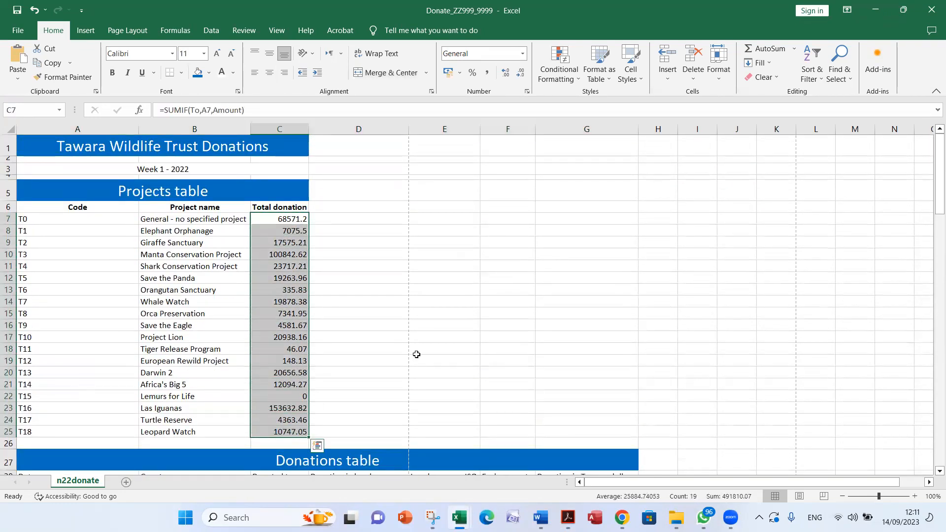
right_click(279, 270)
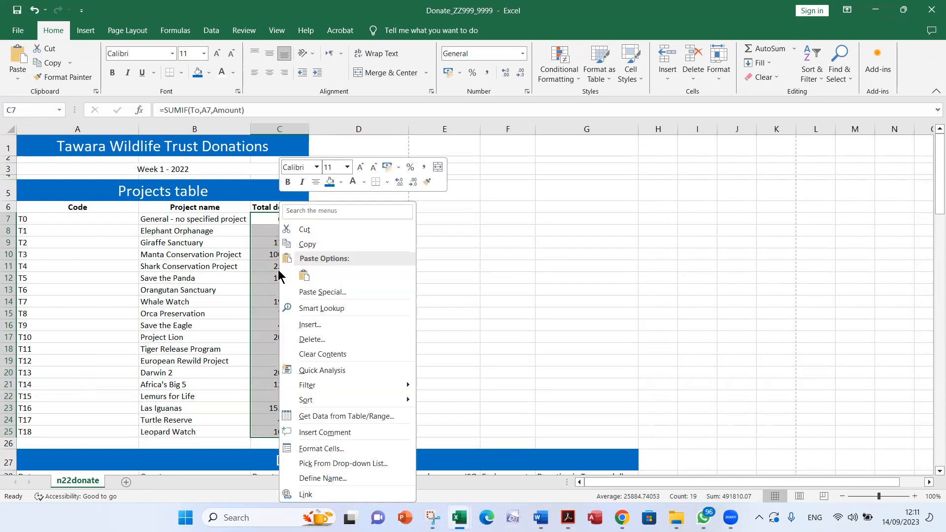
click(347, 451)
click(234, 265)
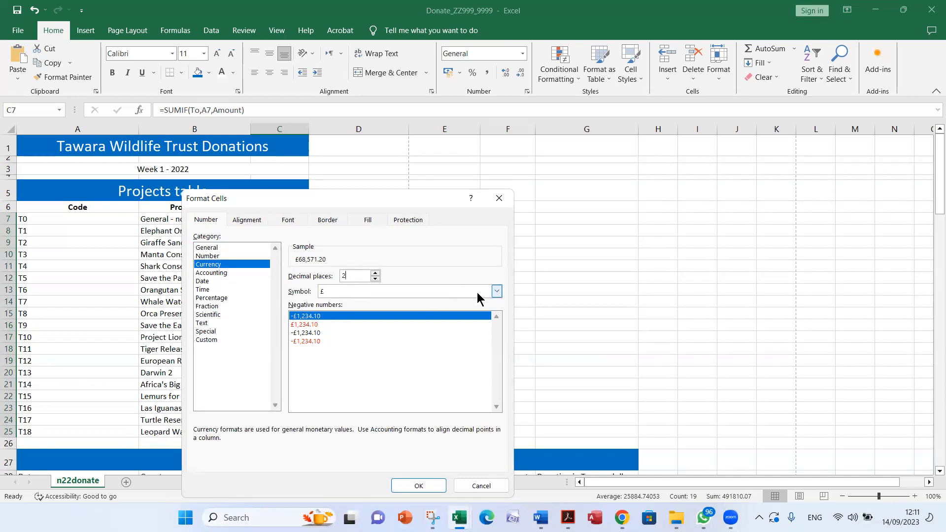
click(496, 291)
scroll(453, 342, down, 3)
scroll(448, 412, down, 2)
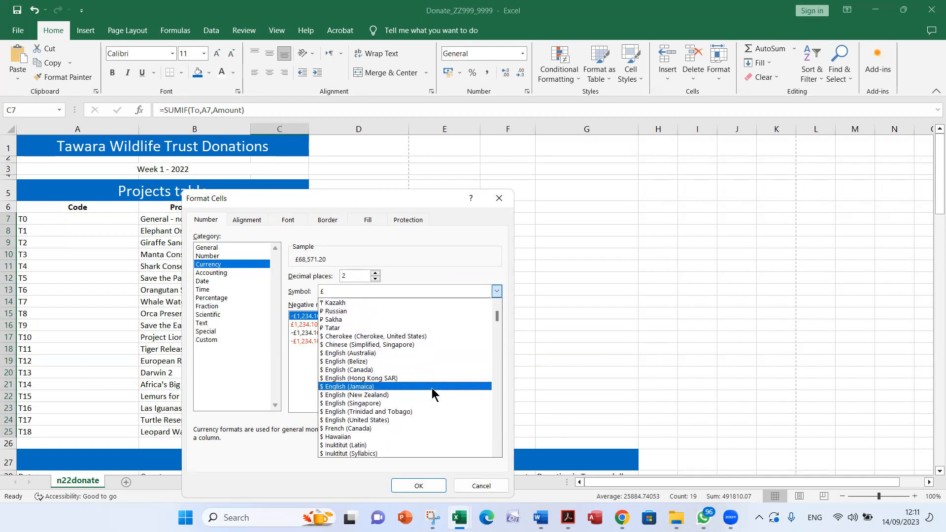
click(429, 421)
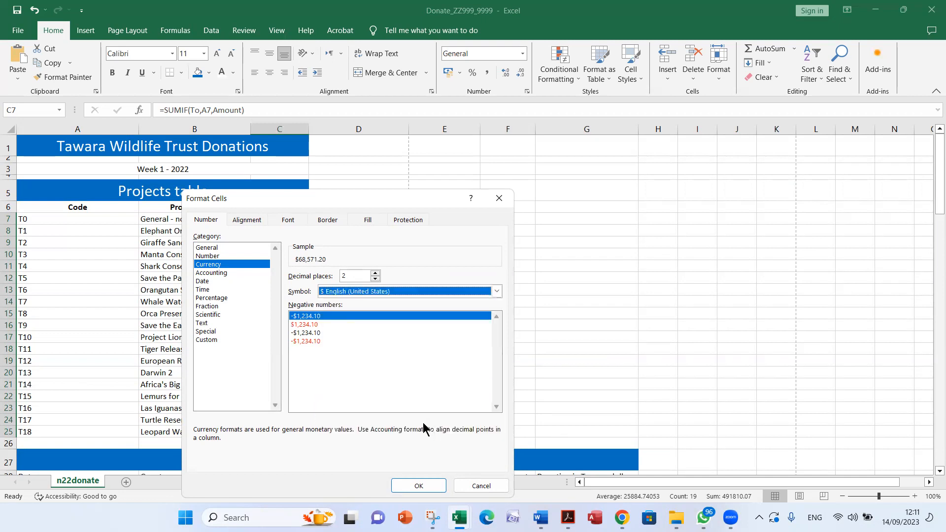
drag(393, 206, 424, 136)
click(447, 419)
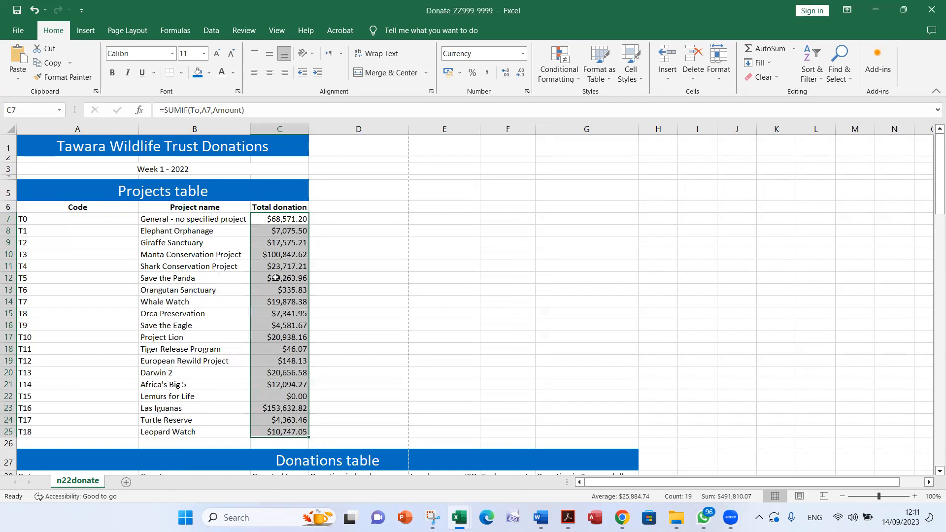
Format the Donation in Tawara dollars values in G29 to G115 as Currency with 2 decimal places and the $ English (United States) symbol
scroll(387, 272, down, 5)
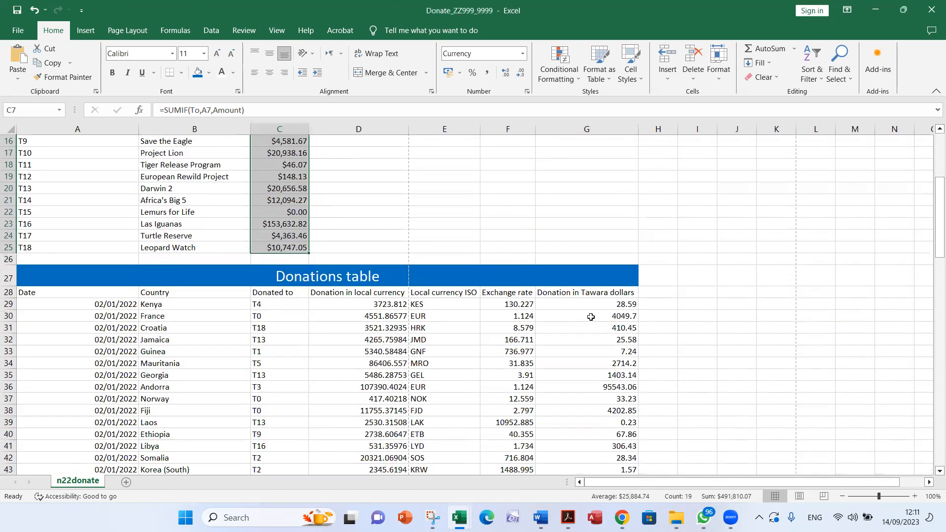
drag(592, 304, 598, 355)
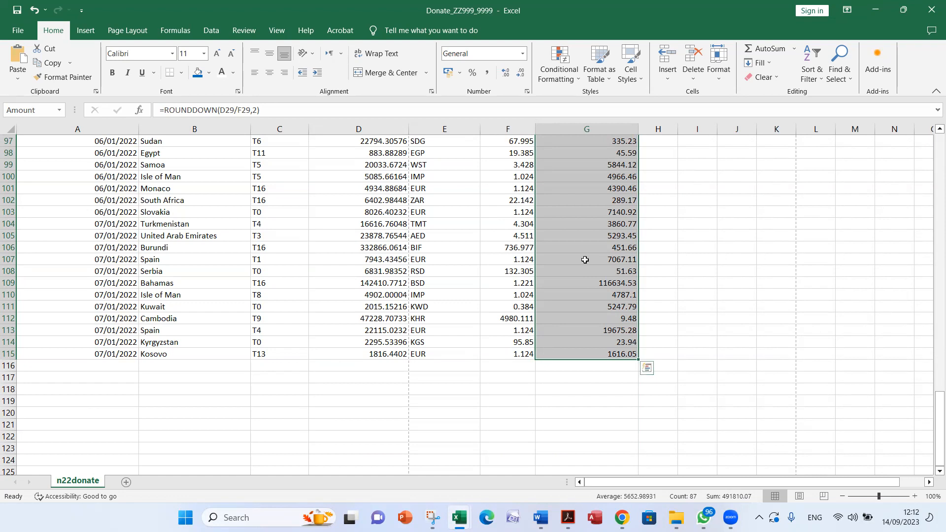
right_click(604, 258)
click(661, 450)
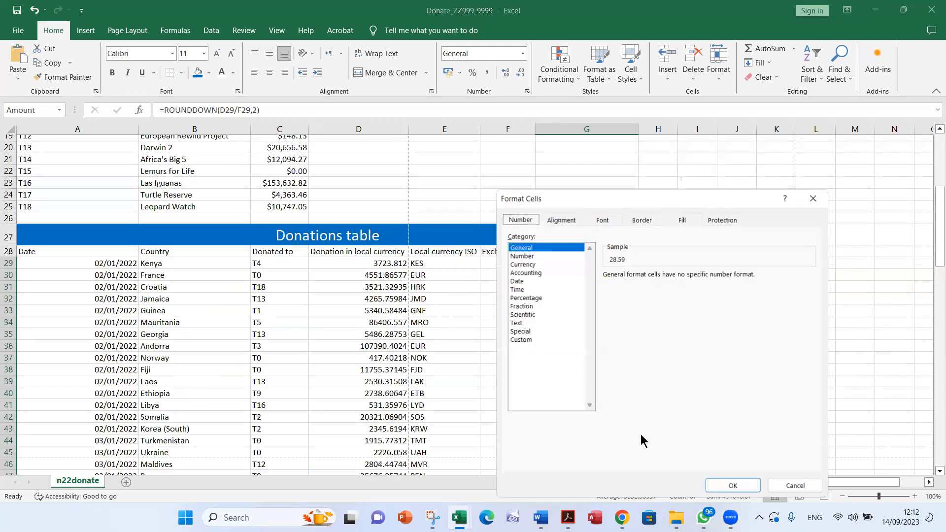
click(540, 265)
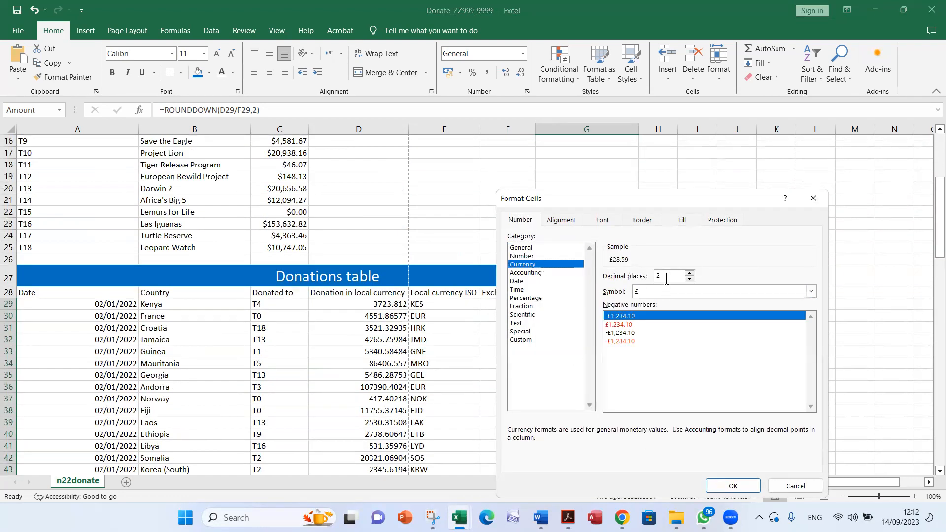
click(668, 293)
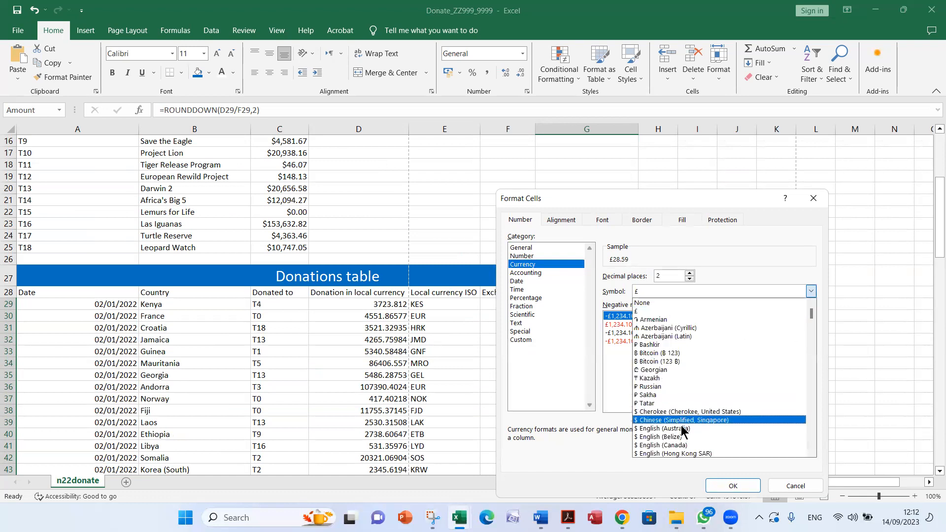
scroll(682, 419, down, 1)
scroll(685, 420, down, 2)
scroll(683, 419, down, 1)
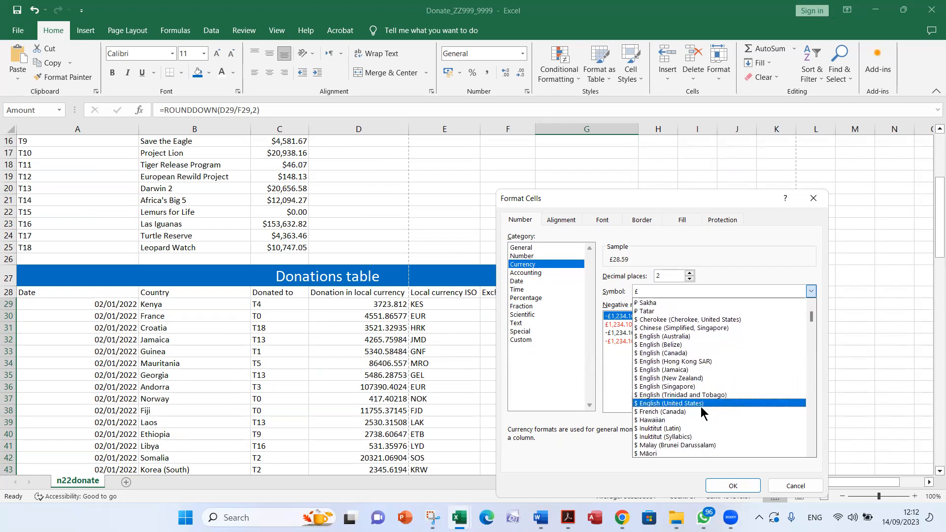
click(714, 403)
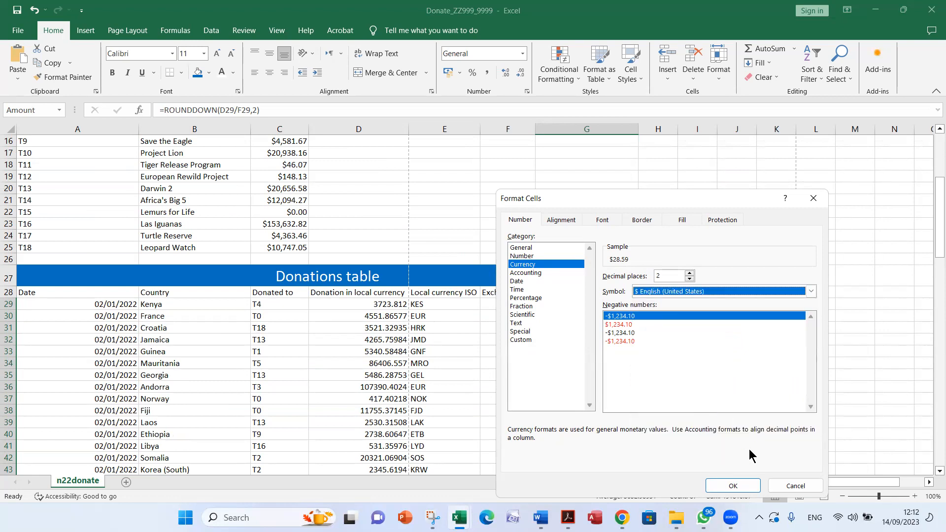
click(743, 485)
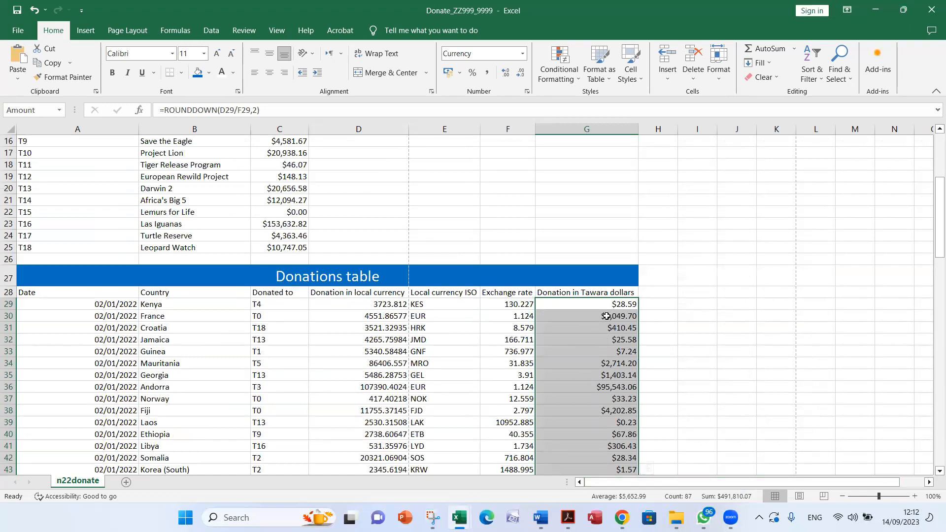
Check the currency formatting in column C of the Projects table and column G of the Donations table
scroll(606, 315, up, 5)
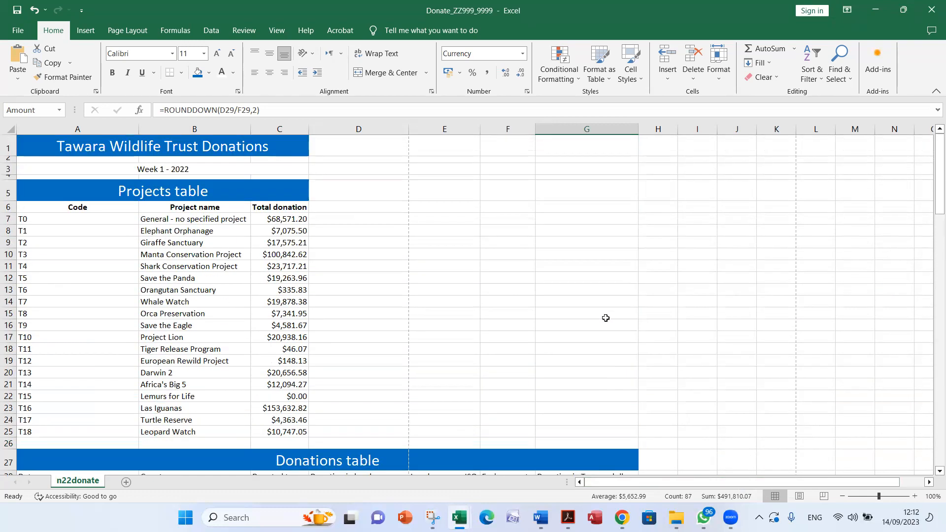
scroll(606, 317, down, 3)
scroll(573, 318, down, 4)
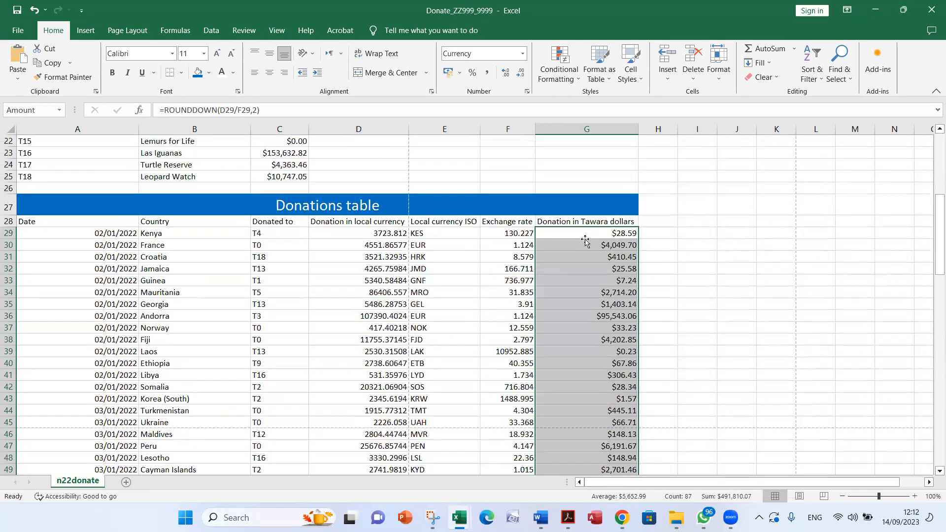
click(580, 290)
drag(594, 389, 595, 395)
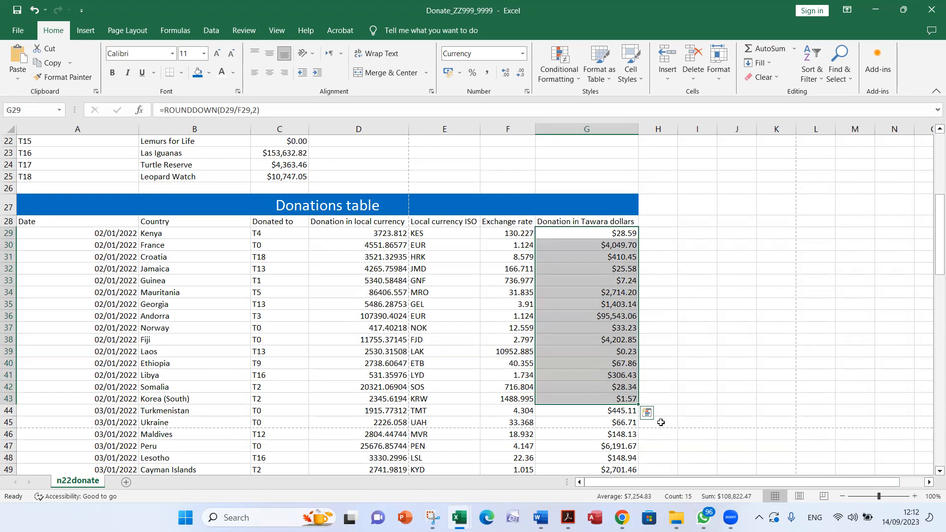
click(587, 484)
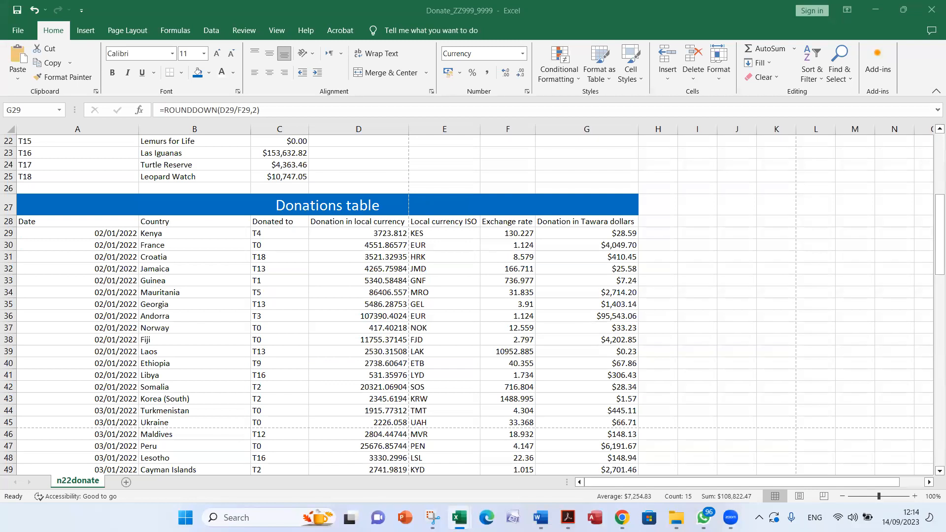
Read question 11 in Acrobat and save the Donate_ZZ999_9999 workbook in Excel
key(alt+Tab)
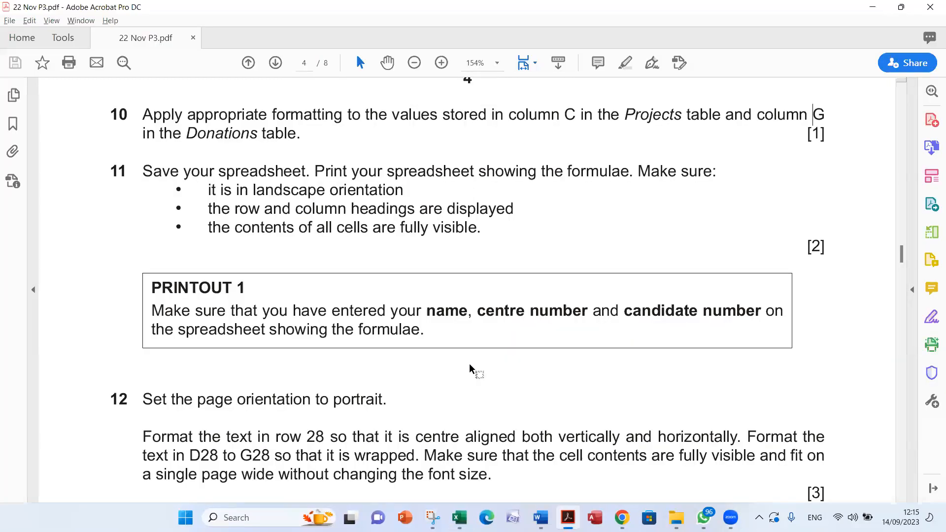
scroll(469, 356, down, 1)
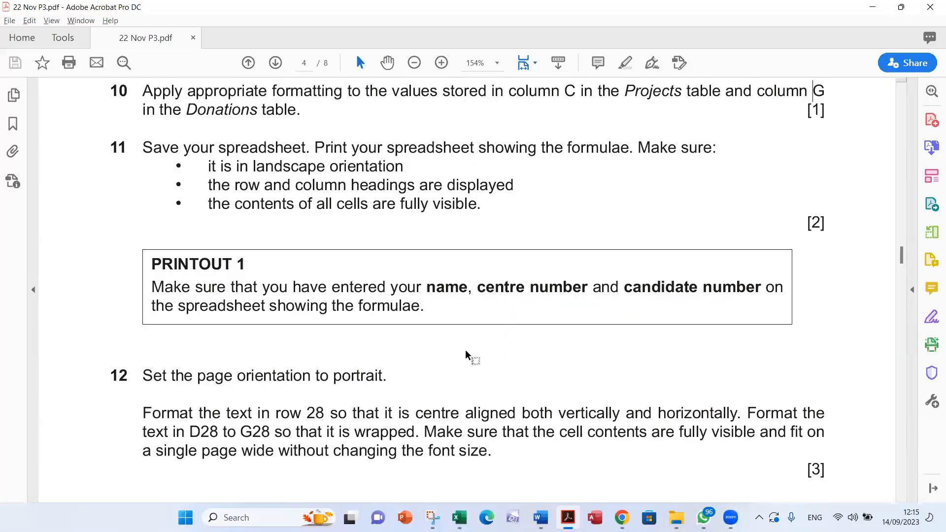
key(alt+Tab)
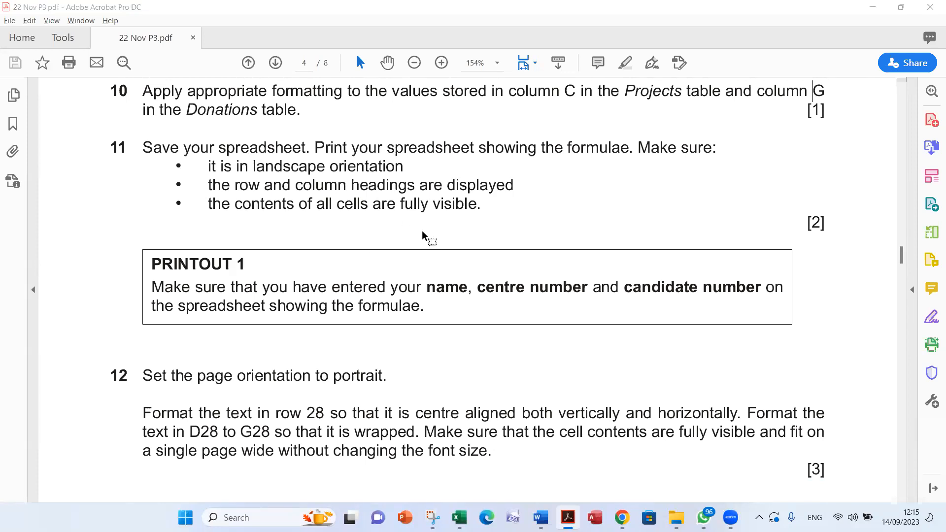
key(alt+Tab)
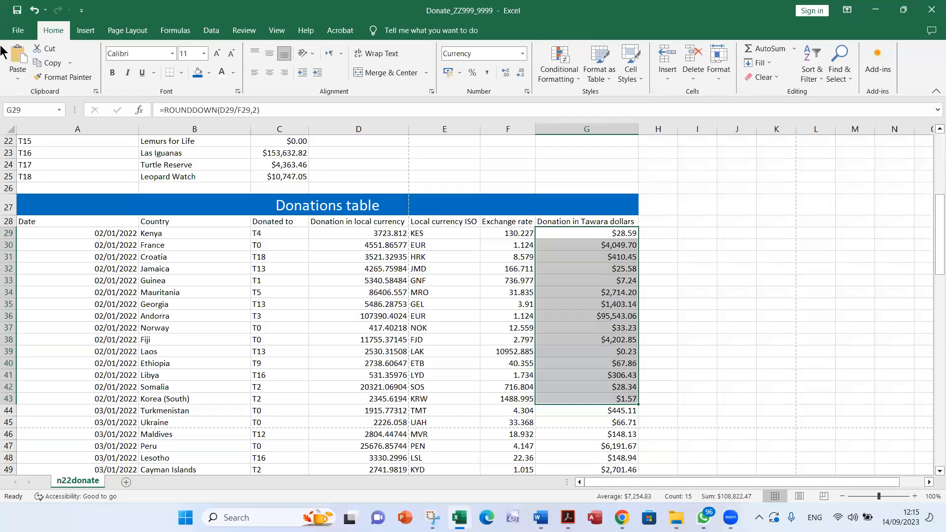
click(17, 10)
Check question 11's formulae requirement in Acrobat and display formulas instead of values in the Excel sheet
key(alt+Tab)
key(Tab)
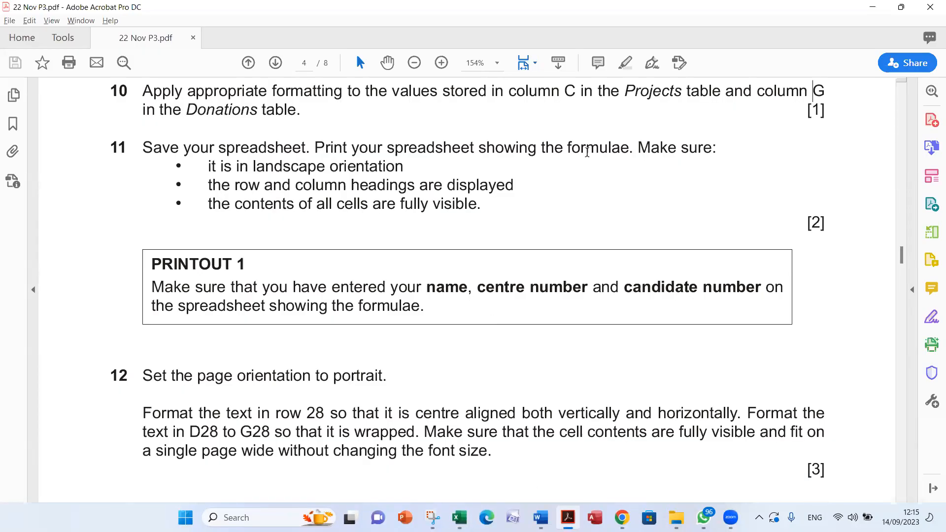
double_click(587, 151)
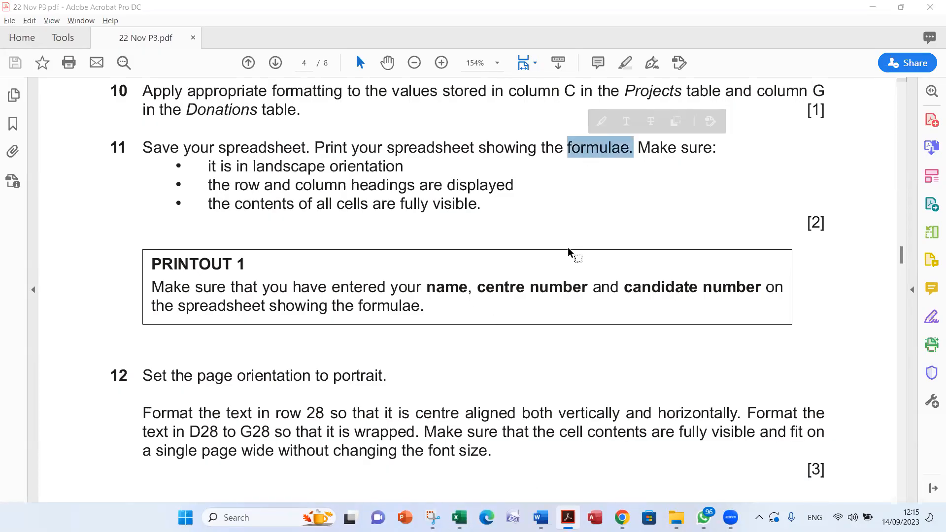
key(alt+Tab)
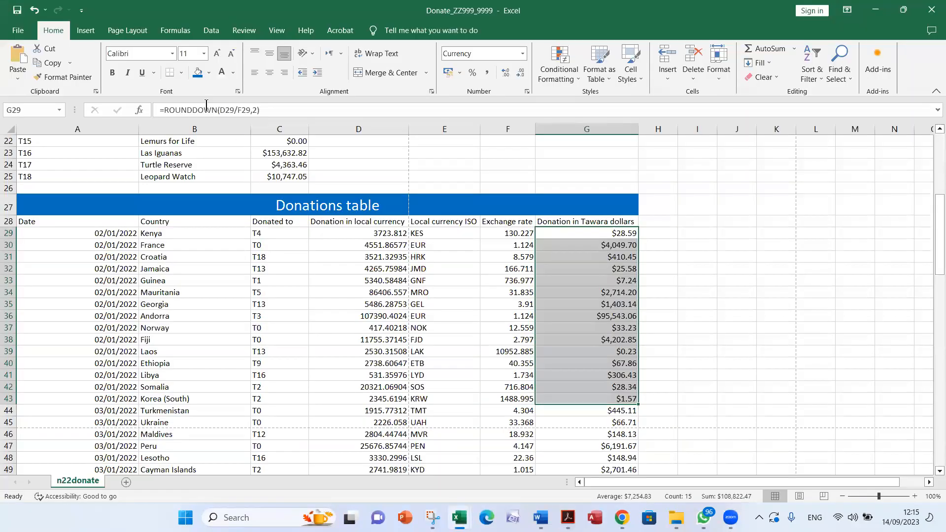
click(179, 34)
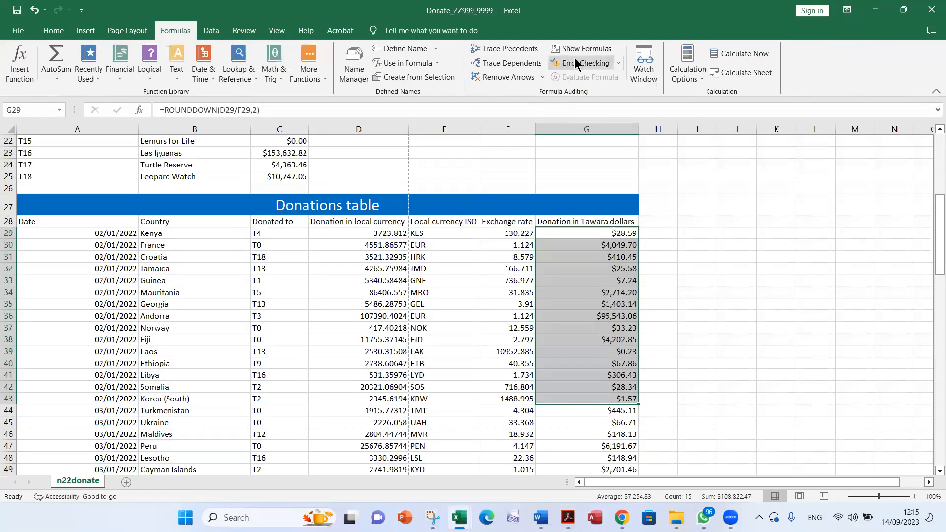
click(582, 48)
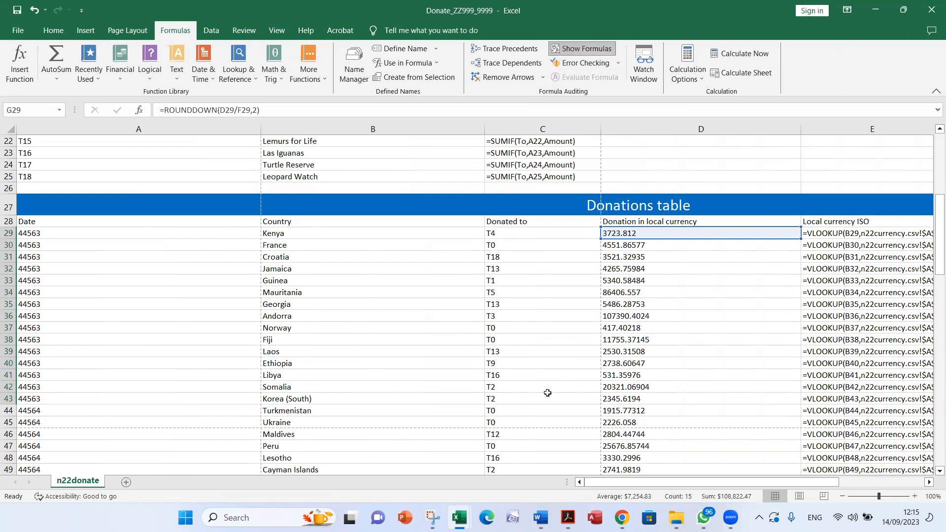
AutoFit the width of all columns in the formula view of the n22donate sheet
scroll(143, 325, up, 5)
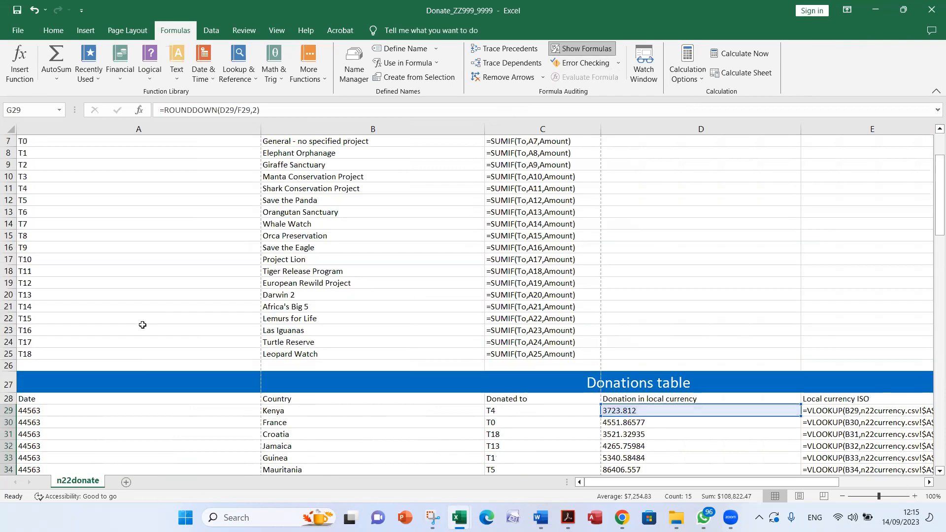
scroll(174, 323, down, 4)
scroll(481, 324, up, 6)
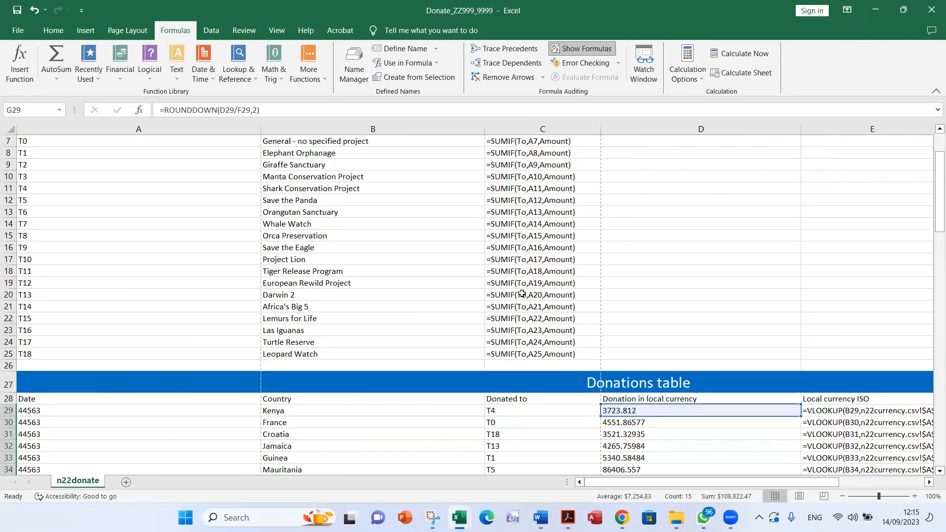
scroll(530, 287, down, 7)
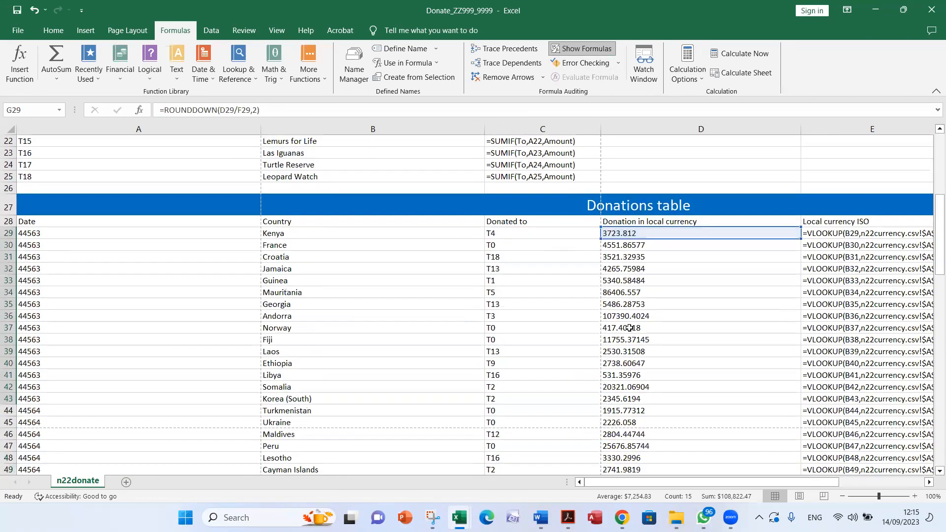
scroll(626, 329, up, 7)
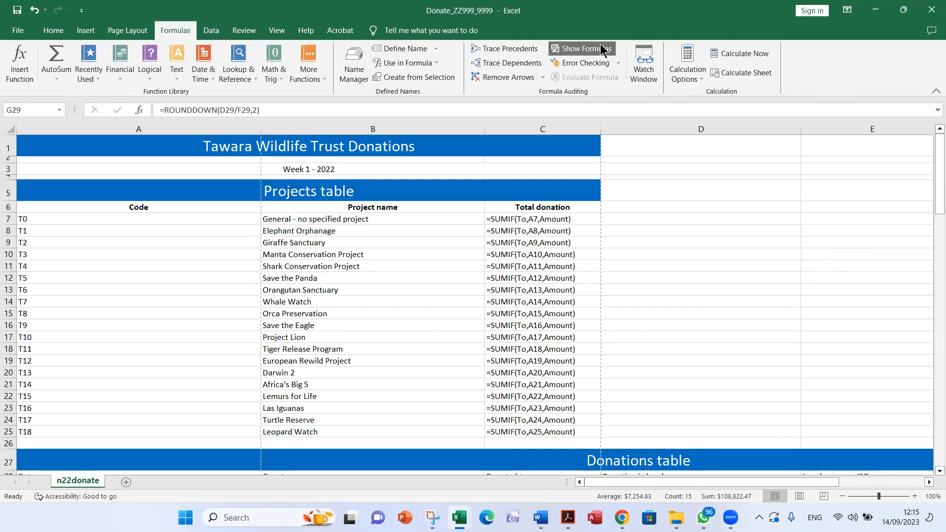
click(4, 129)
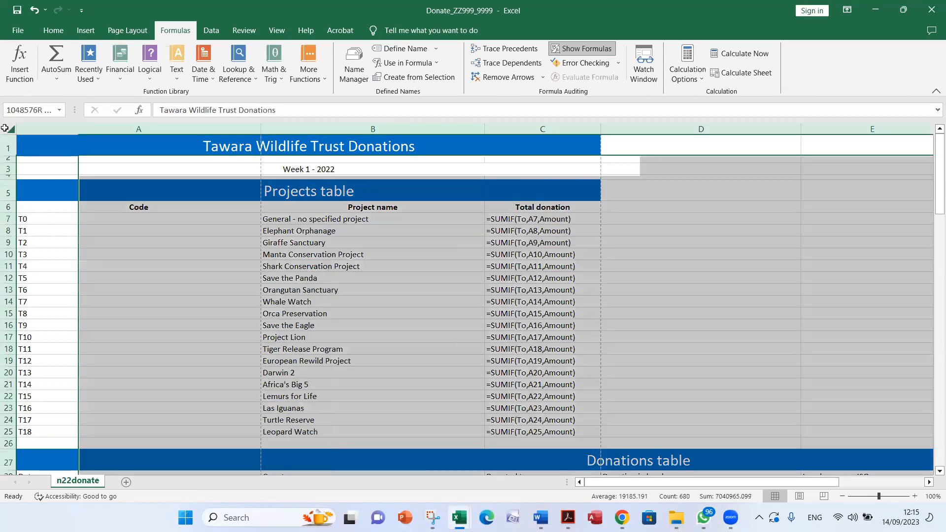
double_click(264, 127)
Examine both tables' formulas in Excel against question 11's requirement in Acrobat that all cell contents are fully visible
scroll(493, 277, down, 1)
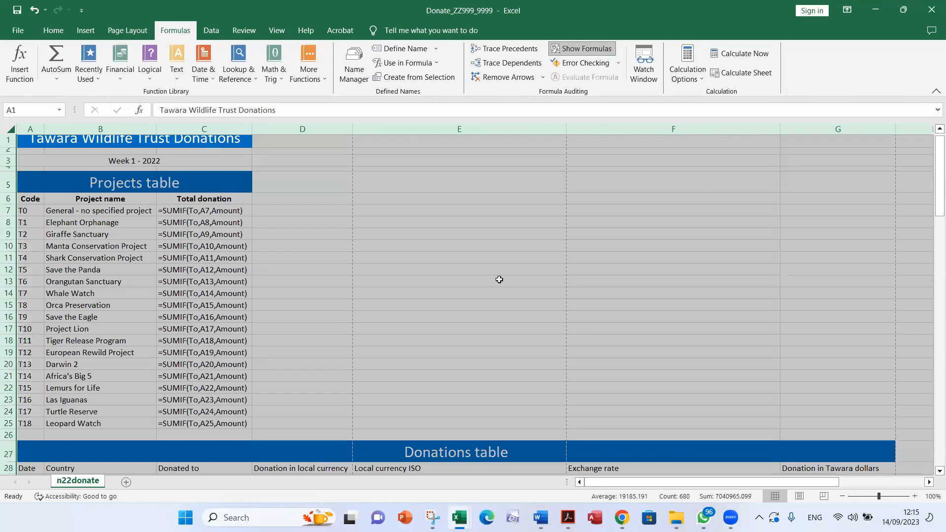
scroll(499, 280, down, 10)
scroll(474, 243, up, 1)
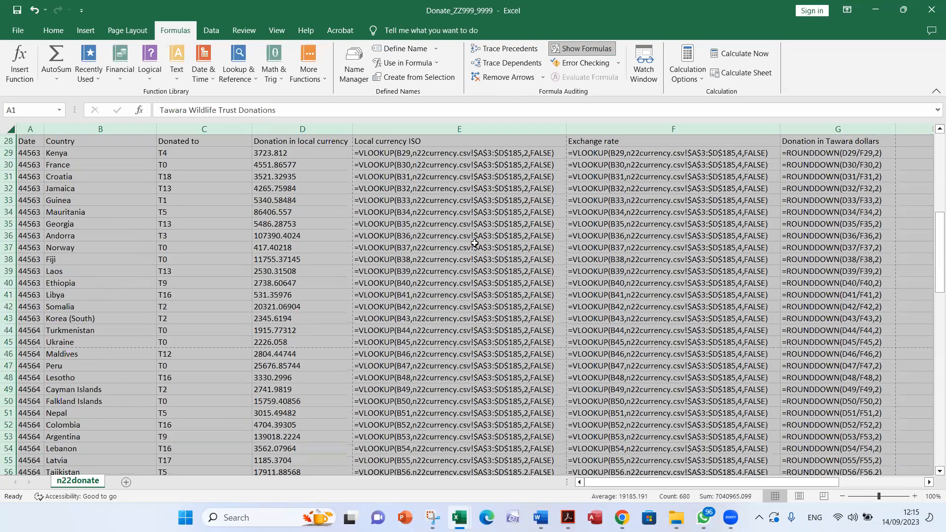
scroll(475, 242, up, 2)
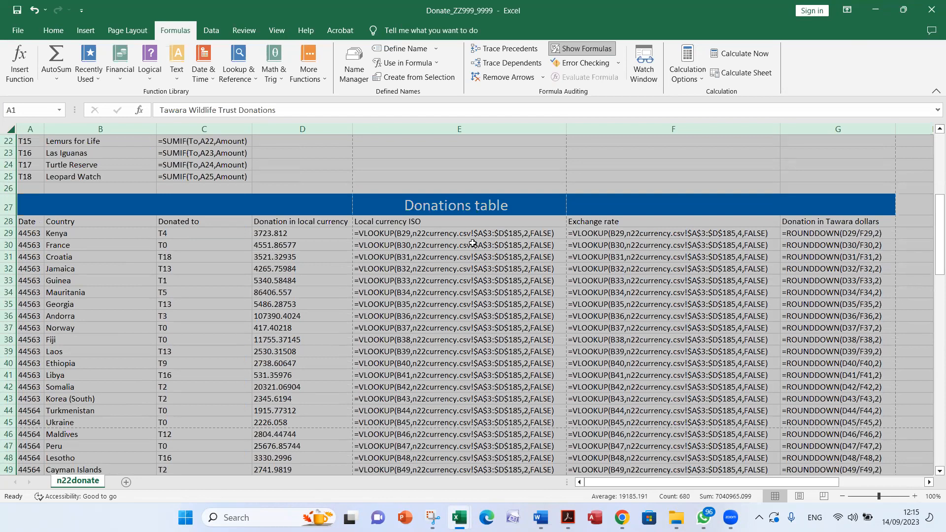
key(alt+Tab)
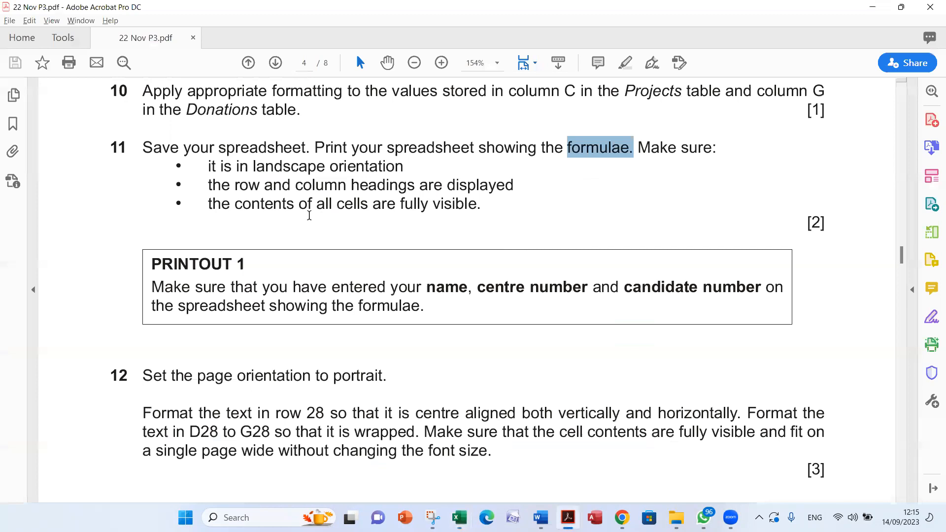
click(212, 204)
drag(212, 203, 473, 219)
key(alt+Tab)
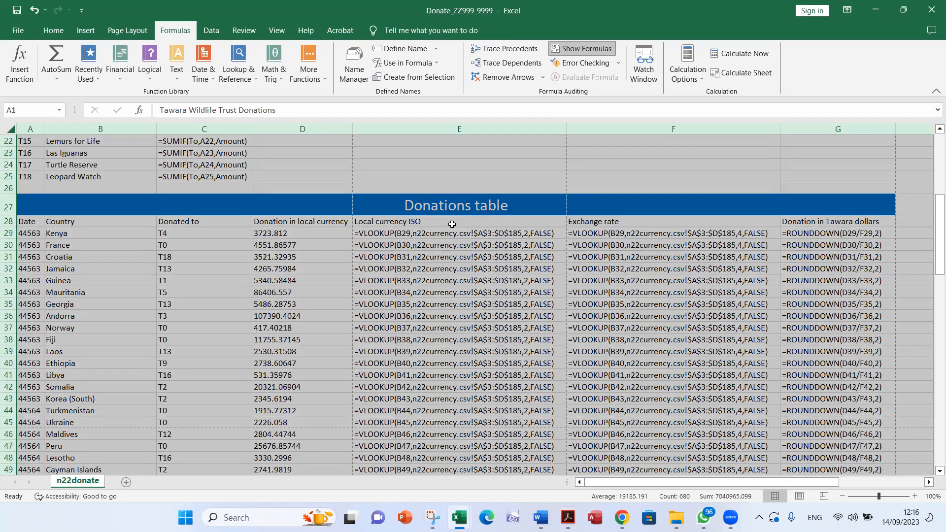
scroll(453, 225, up, 4)
Check question 11's orientation requirement in Acrobat and set the Excel sheet's page orientation to landscape
key(alt+Tab)
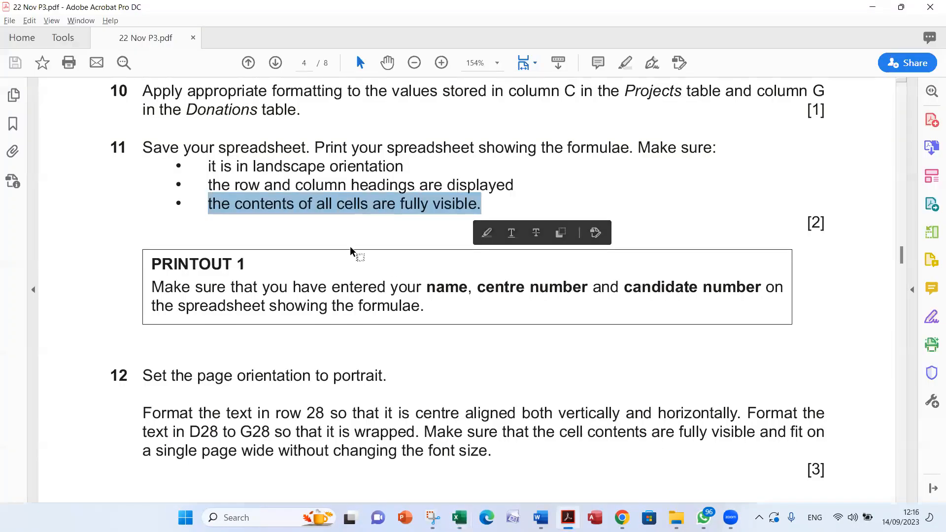
drag(210, 166, 370, 166)
key(alt+Tab)
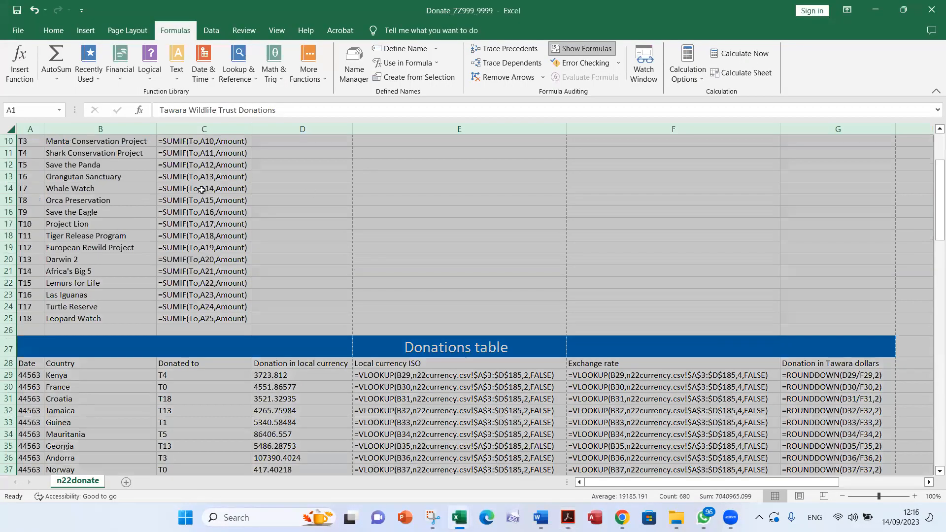
click(127, 30)
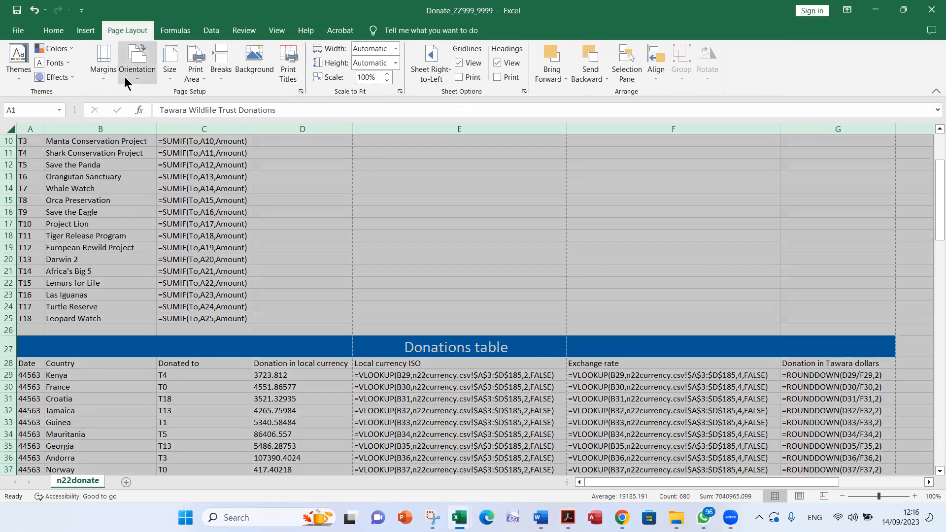
click(130, 81)
click(157, 143)
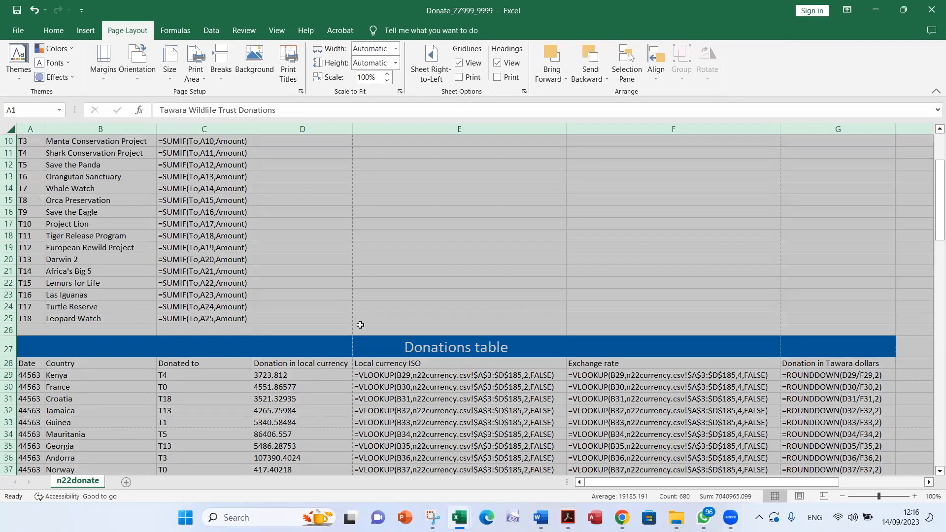
Check question 11's headings requirement in Acrobat and include row and column headings in the Excel sheet's printout
key(alt+Tab)
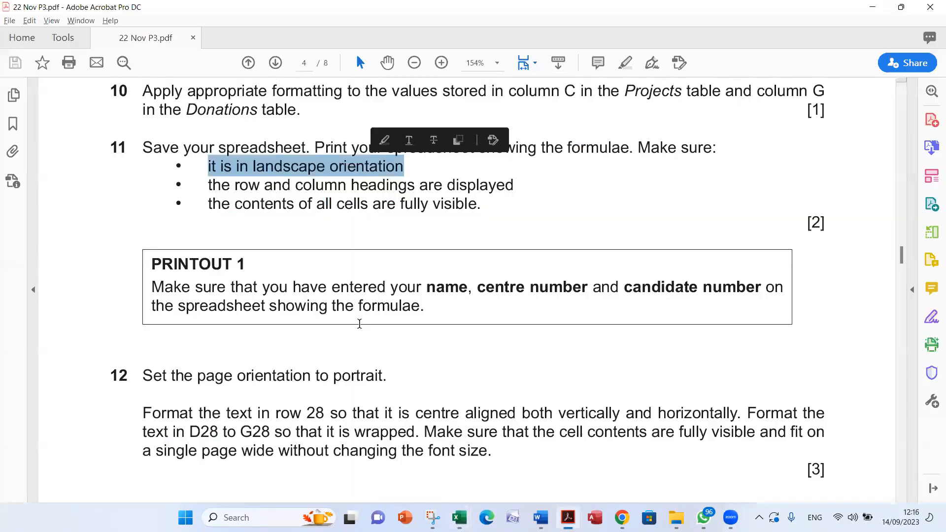
drag(235, 186, 490, 191)
key(alt+Tab)
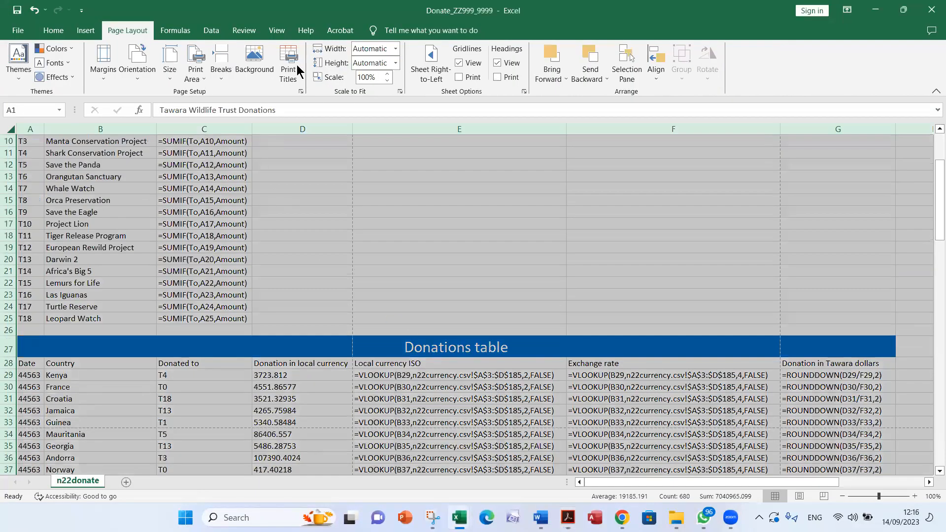
click(294, 57)
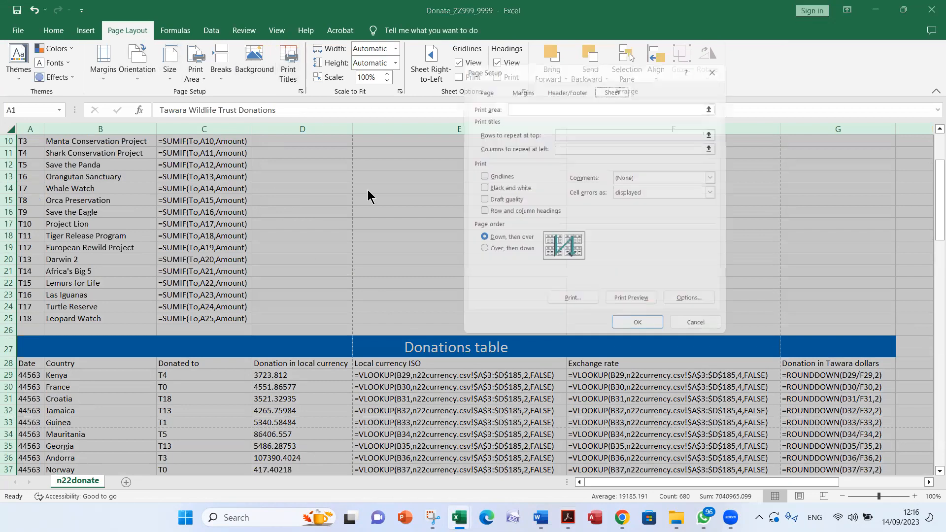
click(499, 212)
click(640, 331)
Check question 11's cell visibility requirement in Acrobat and examine the formula columns in Excel against it
key(alt+Tab)
drag(236, 204, 463, 221)
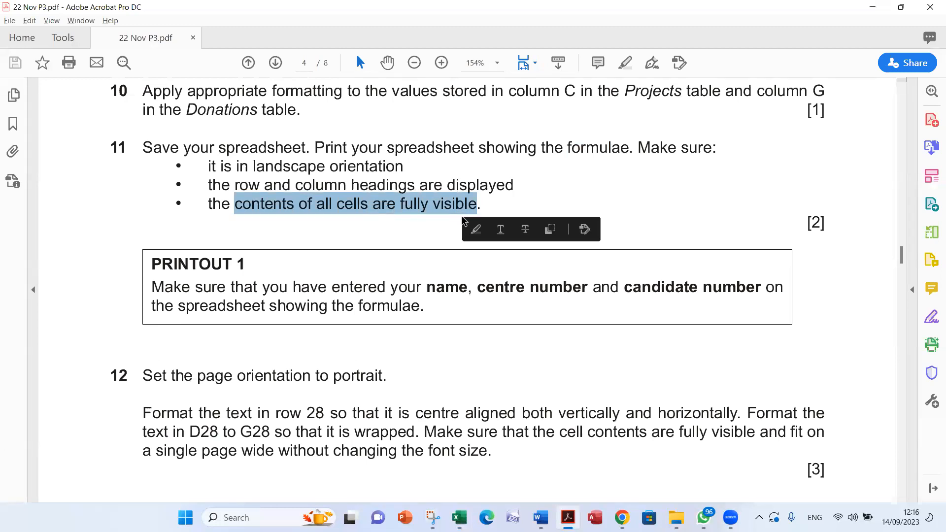
key(alt+Tab)
click(10, 129)
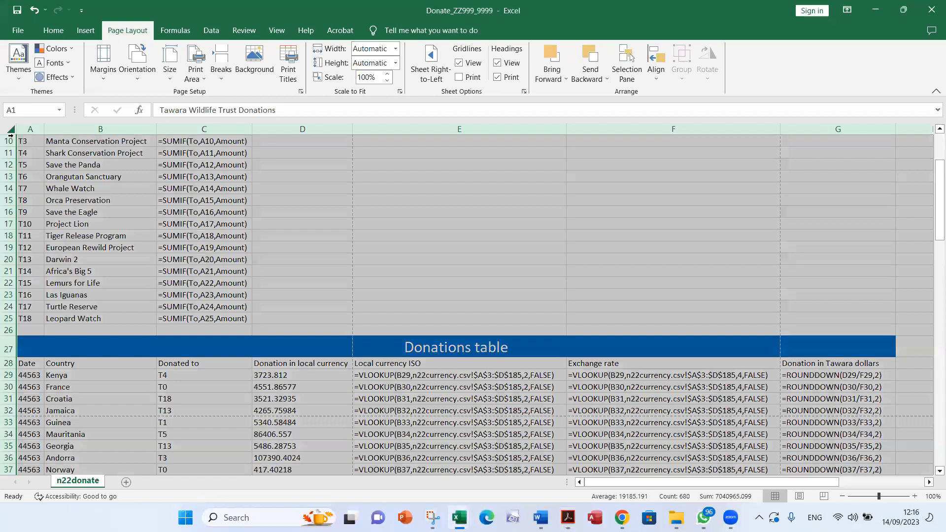
click(10, 129)
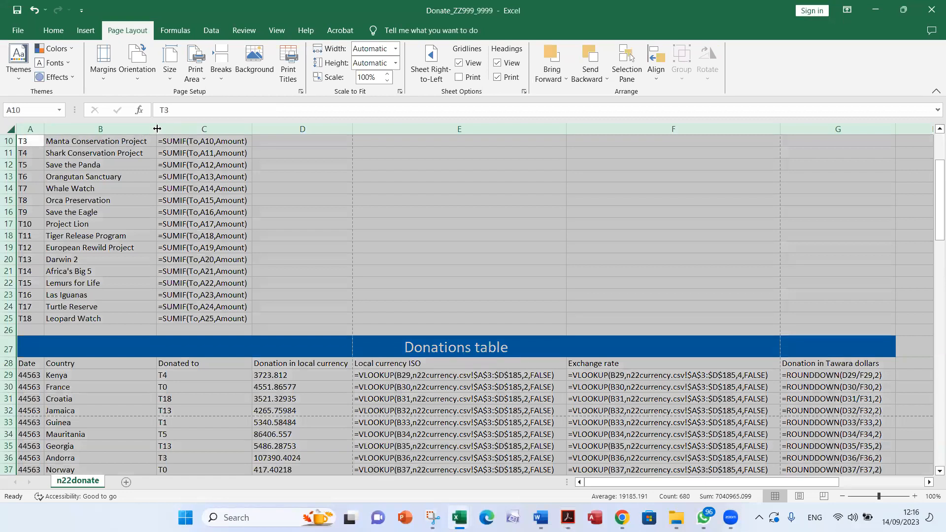
click(515, 279)
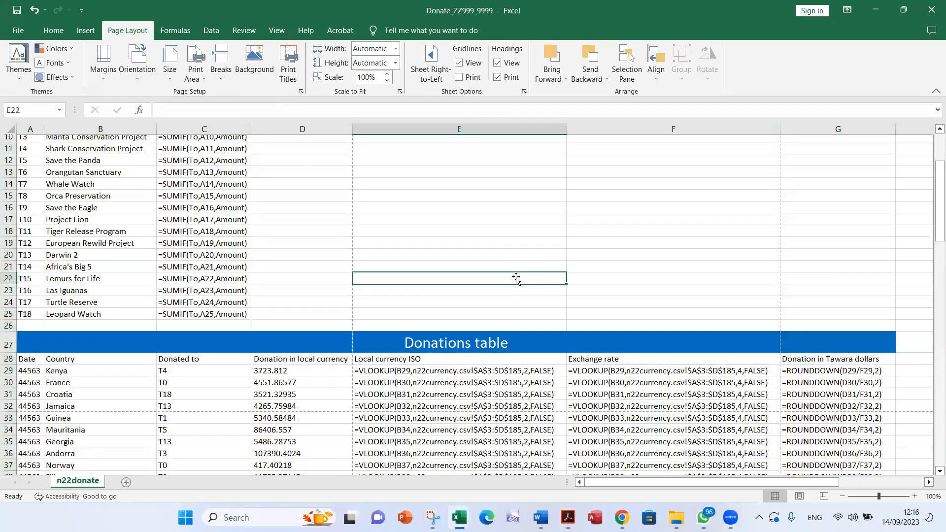
scroll(536, 276, down, 11)
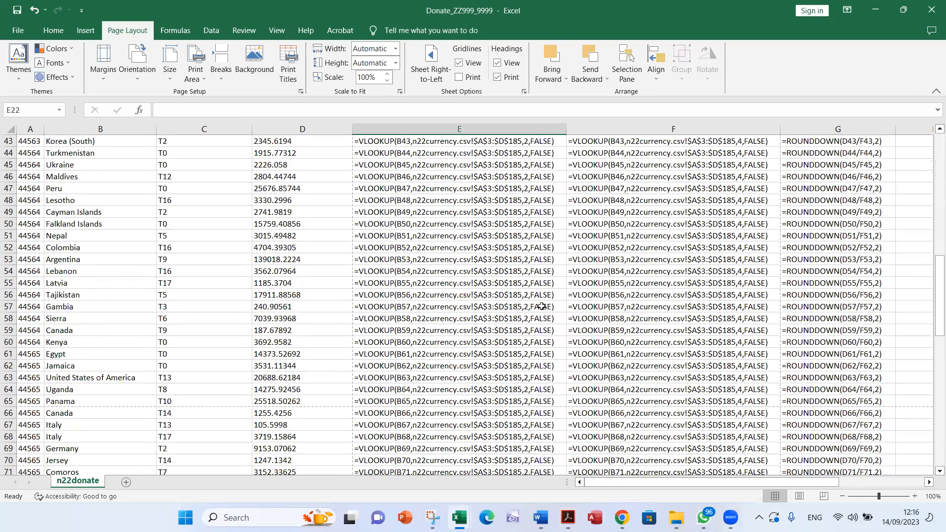
Recheck question 11 in Acrobat and preview the formula-view printout of the Excel sheet
key(alt+Tab)
key(alt+Tab)
click(18, 29)
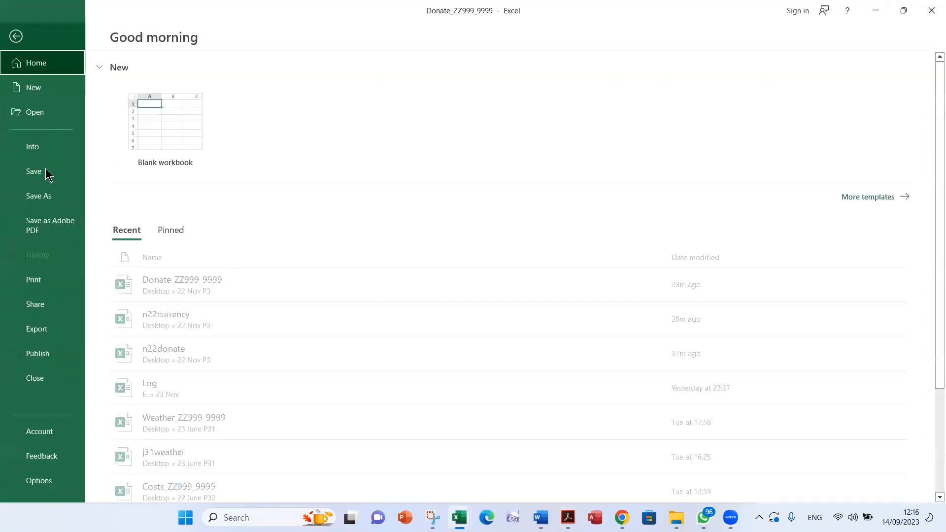
click(43, 279)
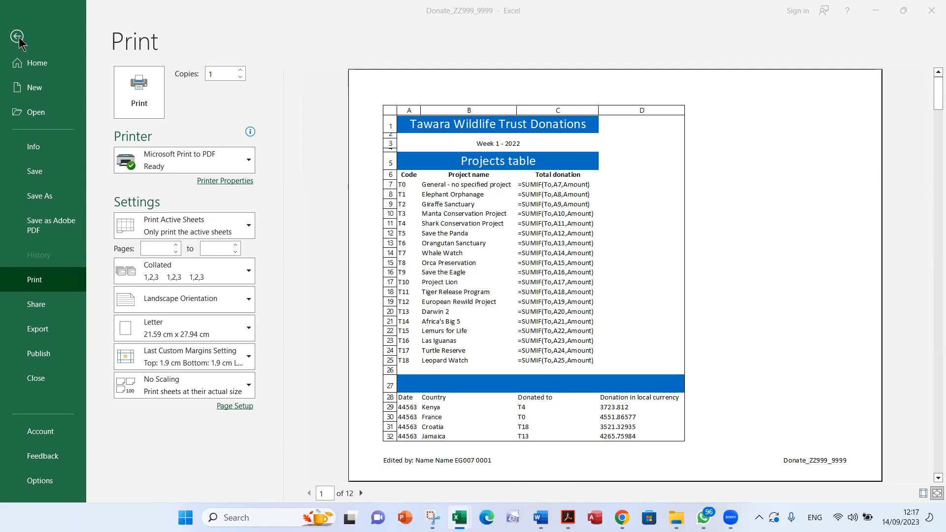
Read question 12's page orientation requirement in the Acrobat exam paper
key(alt+Tab)
key(alt+Tab)
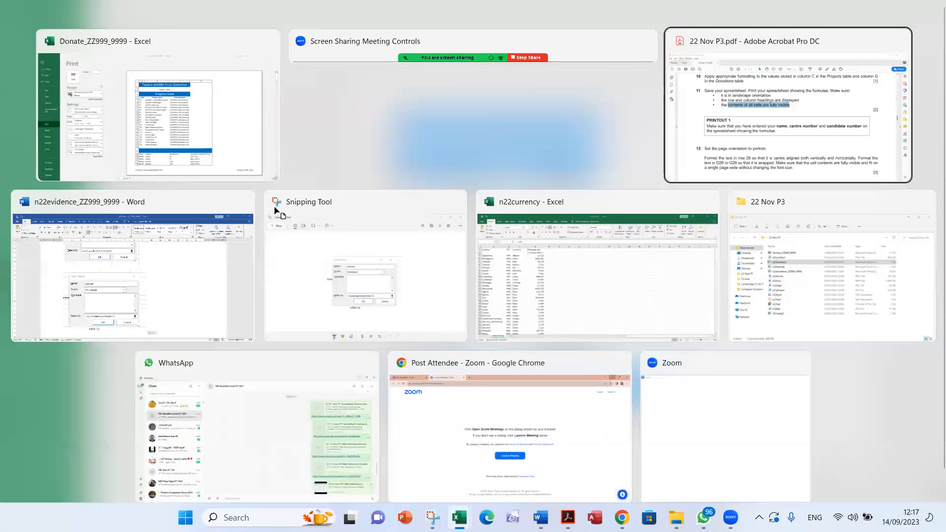
scroll(294, 236, down, 3)
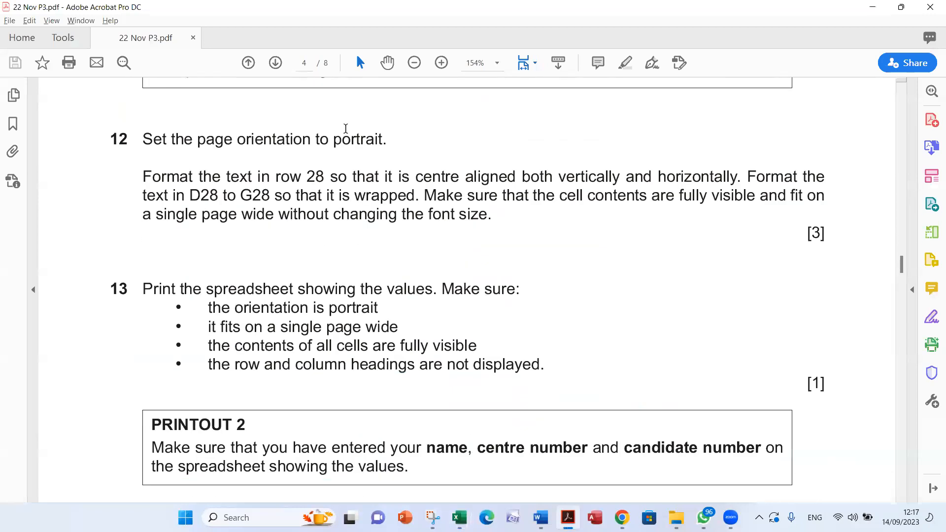
double_click(349, 139)
Return to the n22donate sheet in Excel and display values instead of formulas
key(alt+Tab)
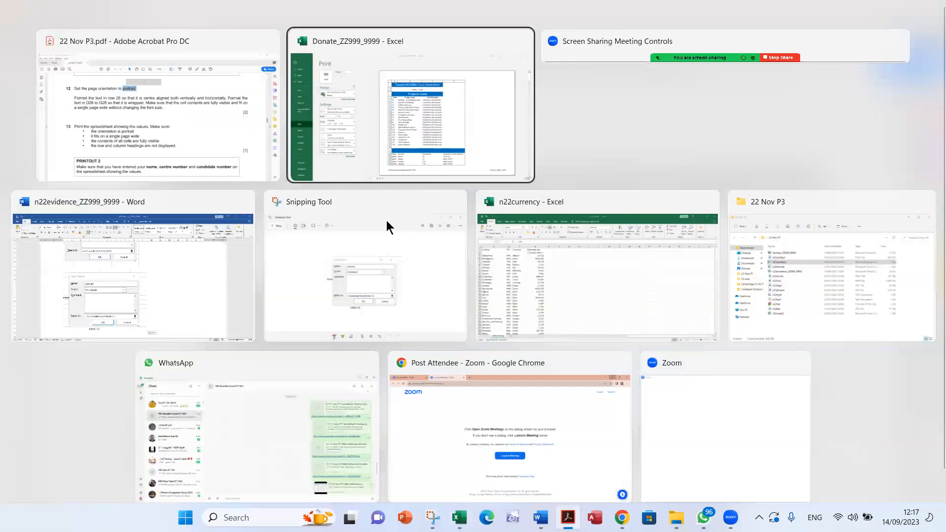
click(20, 38)
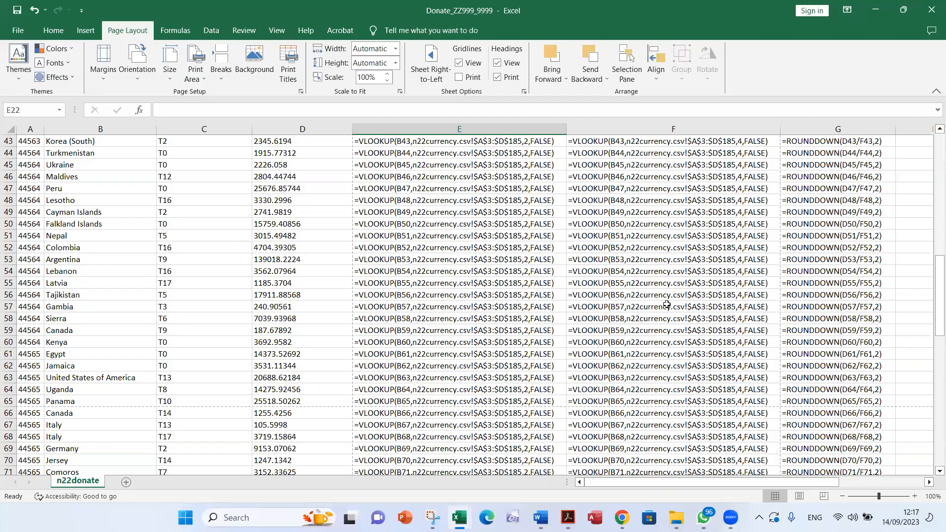
scroll(650, 328, up, 14)
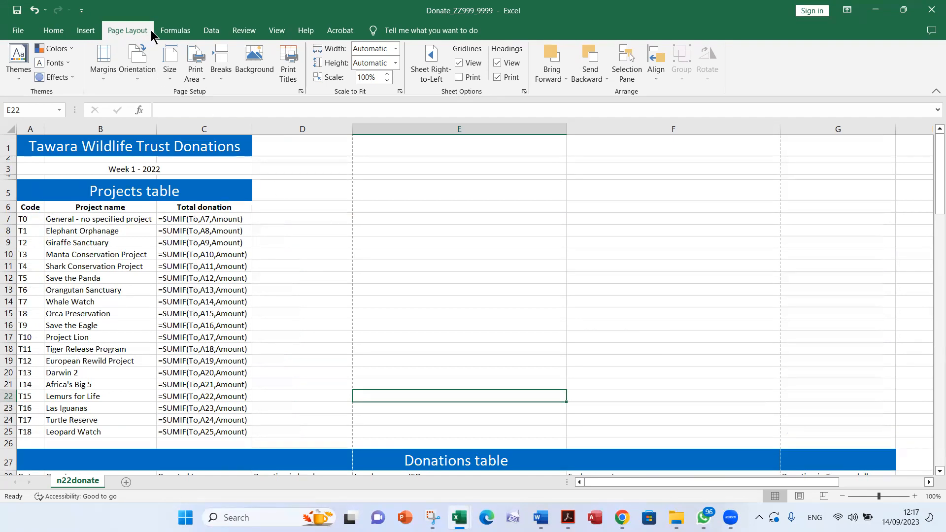
click(173, 31)
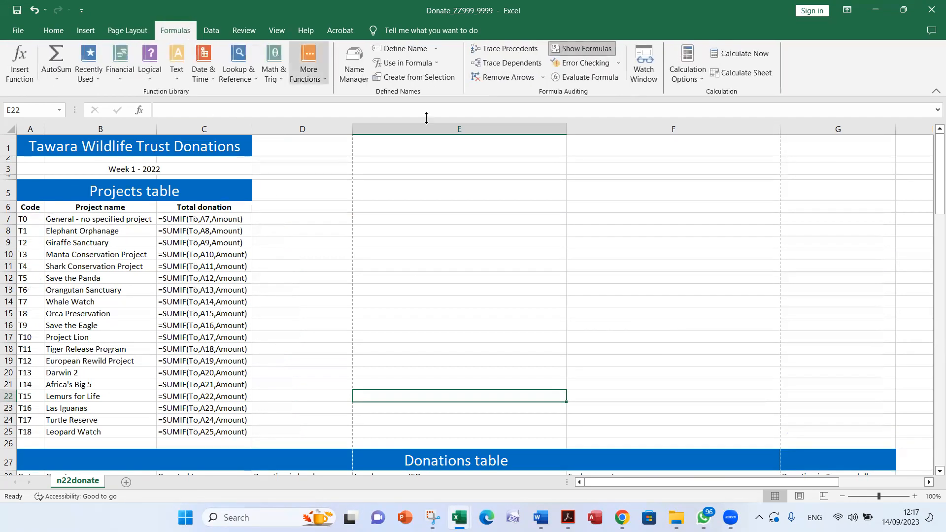
click(594, 49)
AutoFit the width of all columns in the values view of the n22donate sheet and inspect both tables
scroll(619, 300, down, 9)
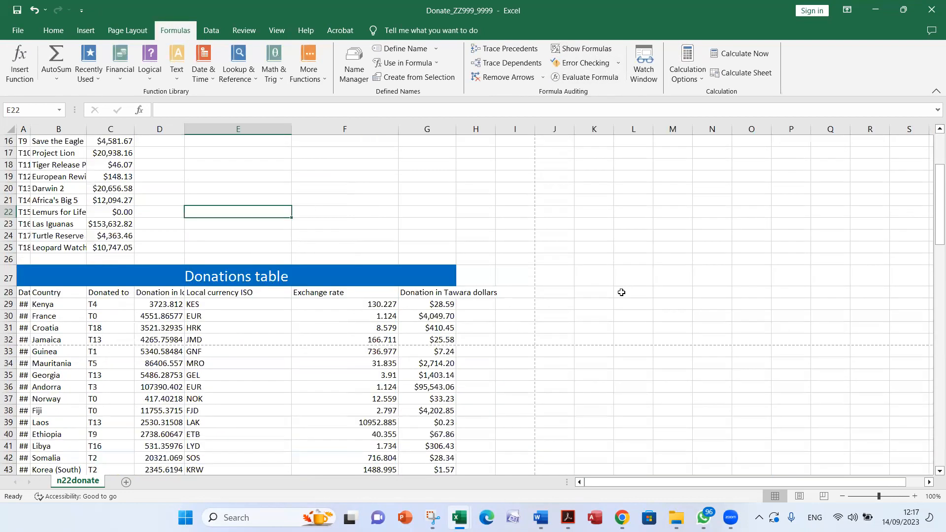
scroll(619, 300, up, 9)
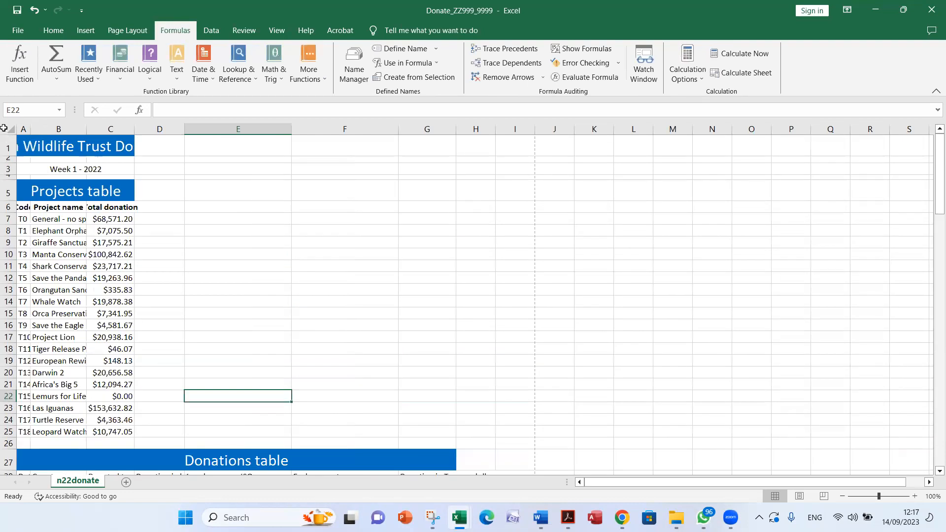
click(10, 129)
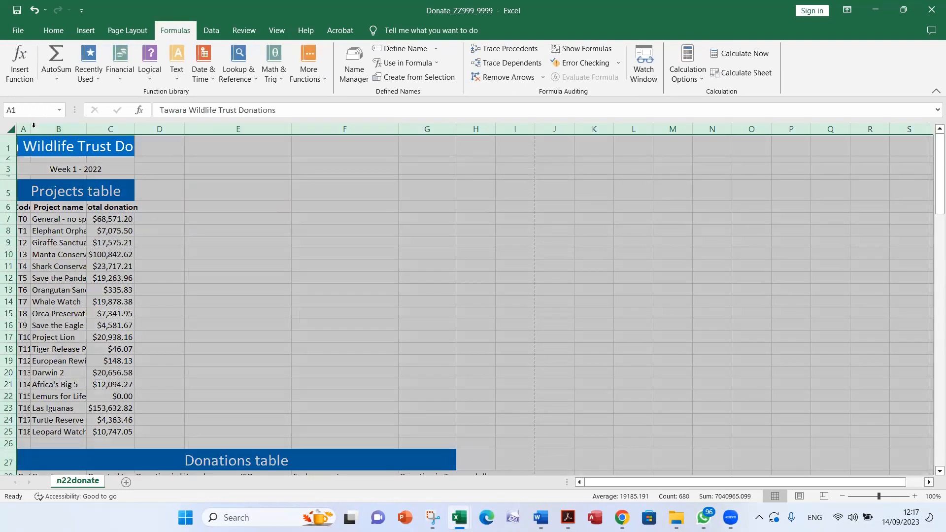
double_click(27, 129)
click(489, 227)
scroll(488, 246, down, 8)
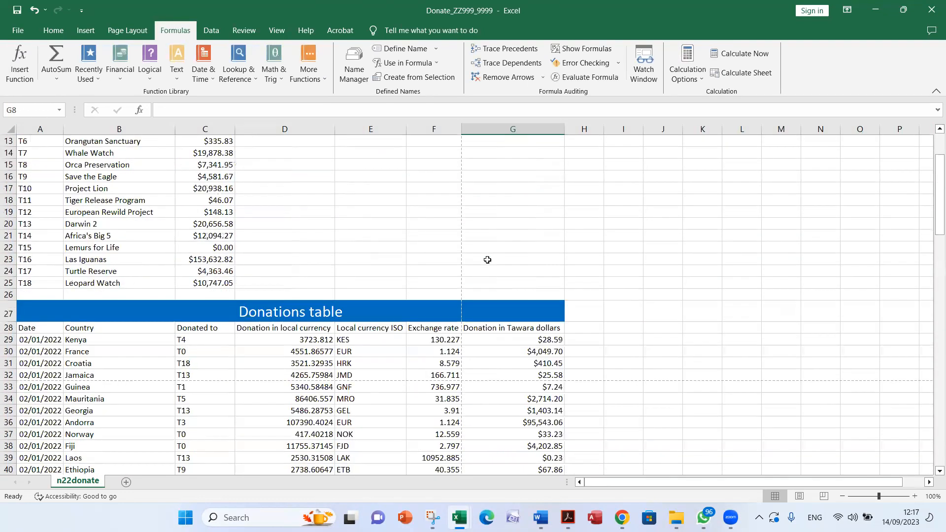
scroll(482, 278, up, 8)
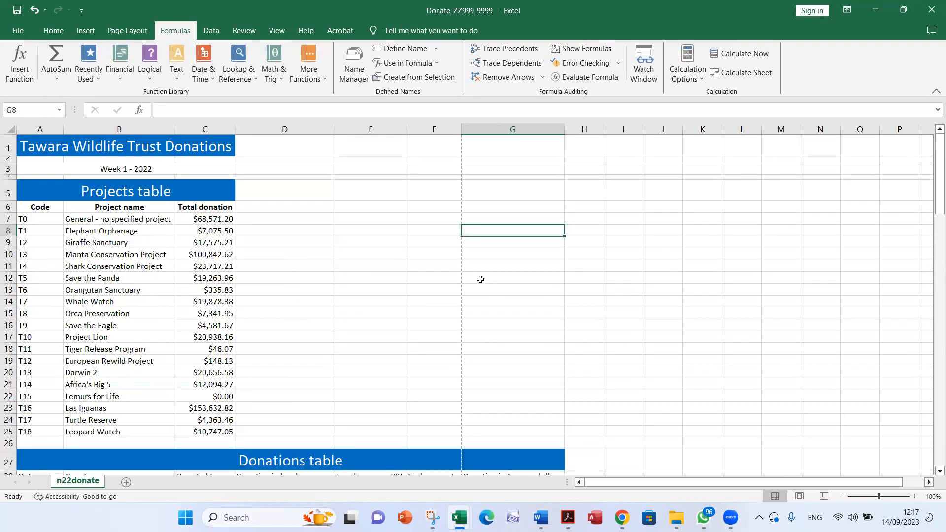
scroll(481, 279, down, 8)
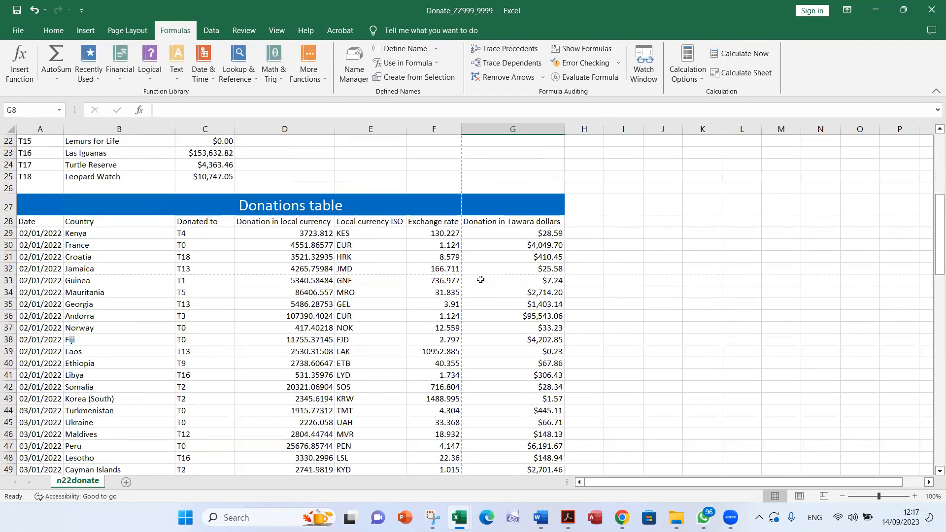
Check question 12's row 28 alignment requirement in Acrobat and centre cells A28:G28 horizontally and vertically in Excel
key(alt+Tab)
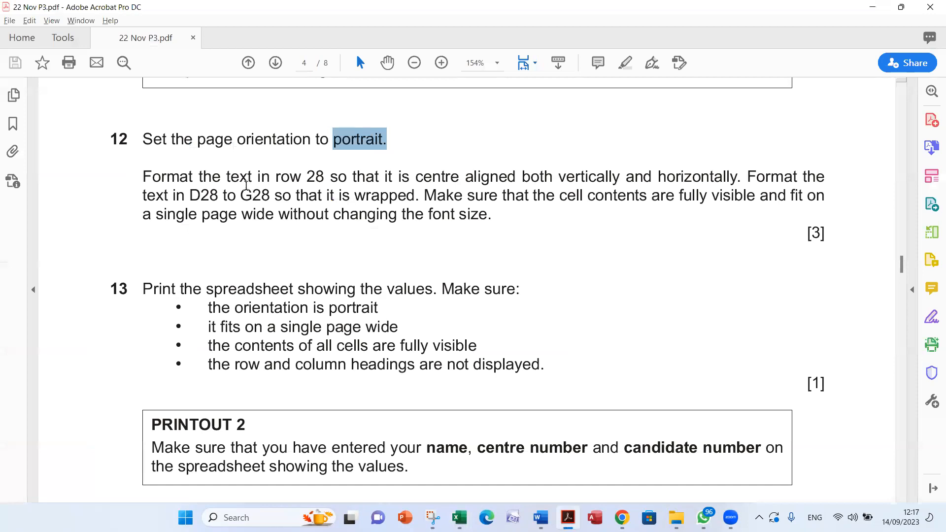
drag(307, 176, 325, 176)
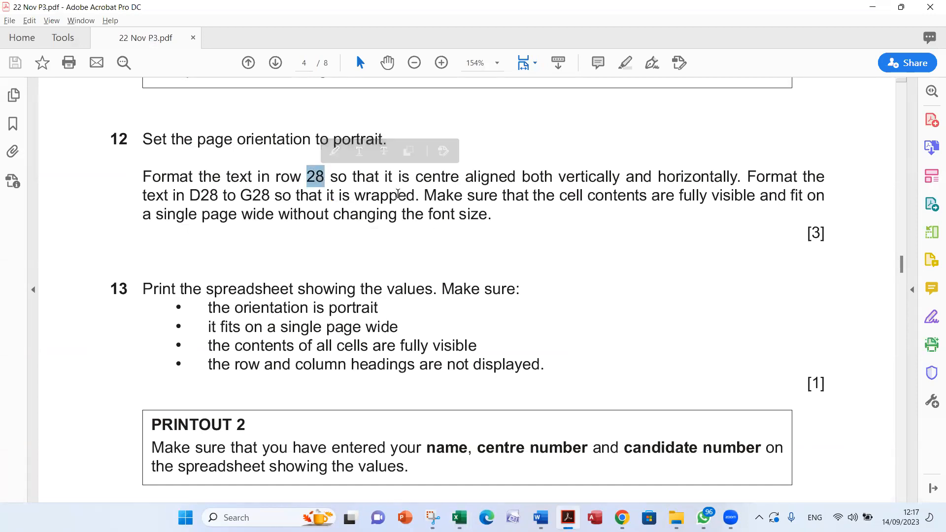
drag(522, 177, 670, 177)
key(alt+Tab)
drag(33, 223, 515, 221)
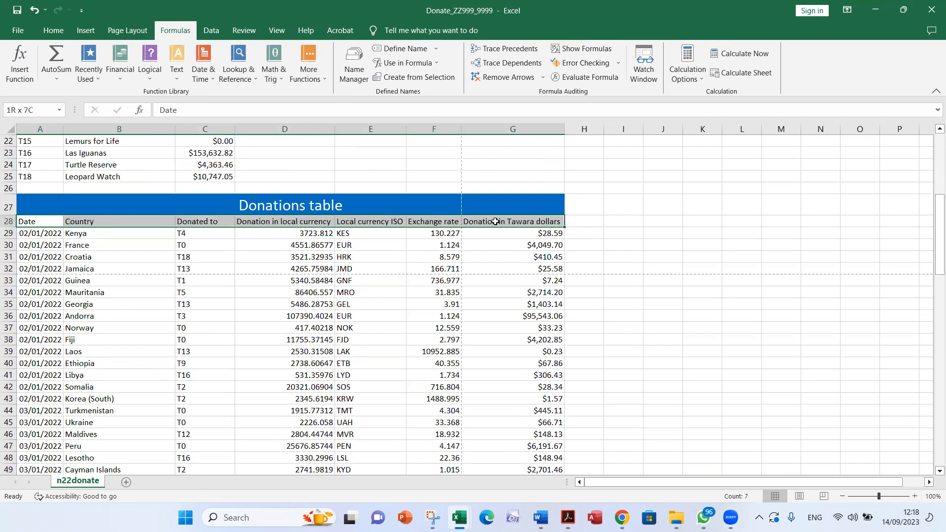
scroll(695, 426, up, 7)
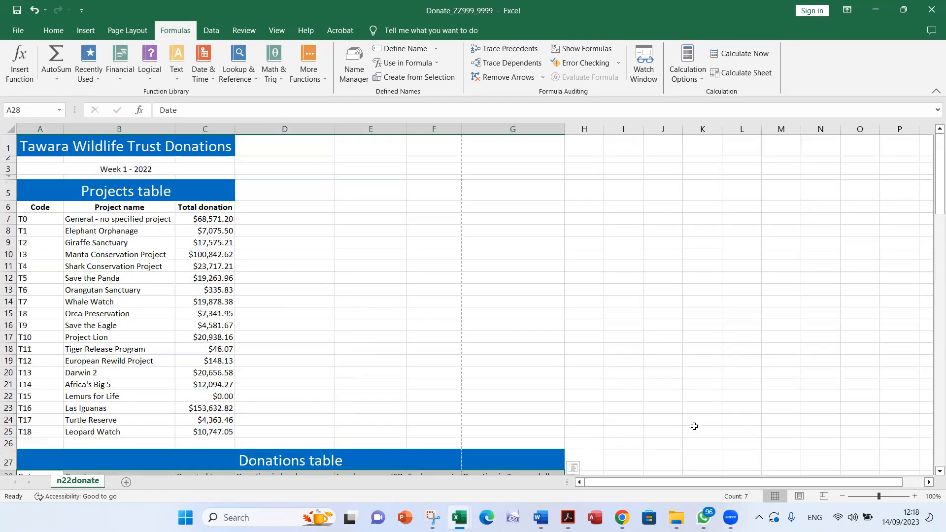
scroll(696, 426, down, 3)
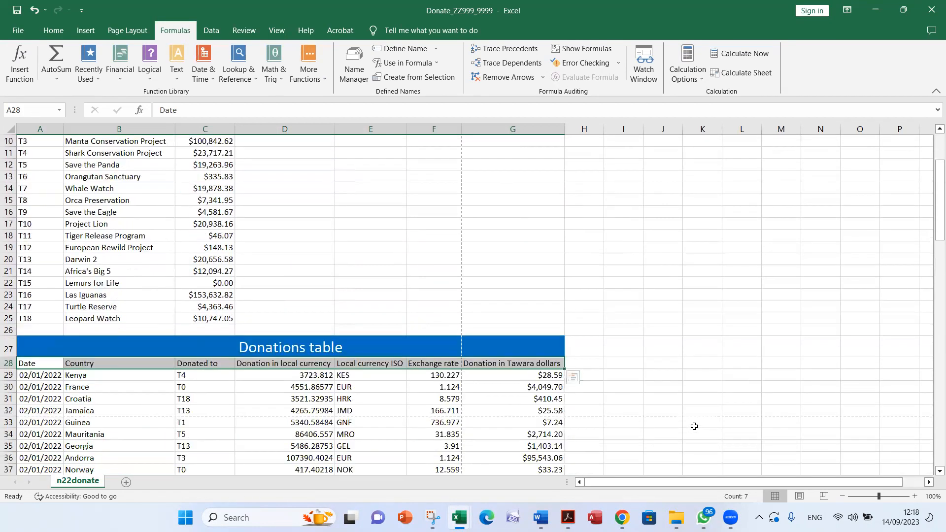
click(53, 30)
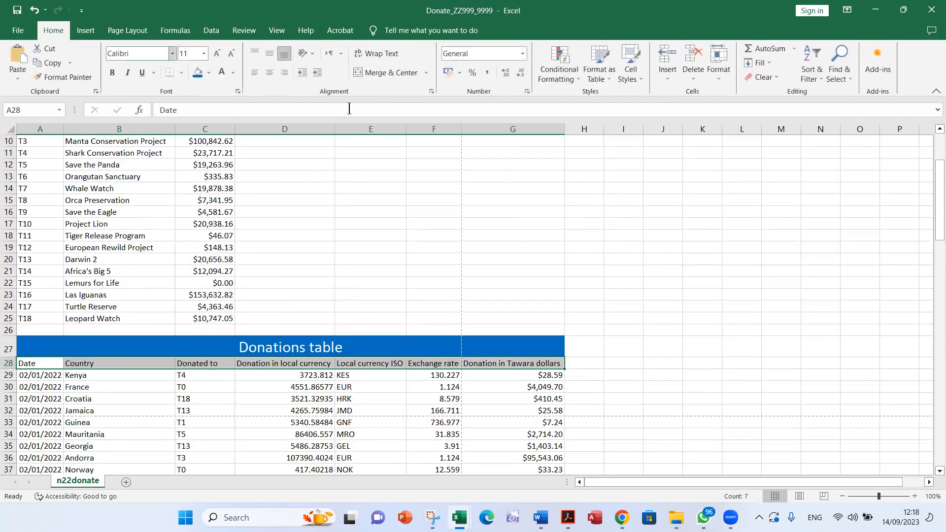
click(270, 75)
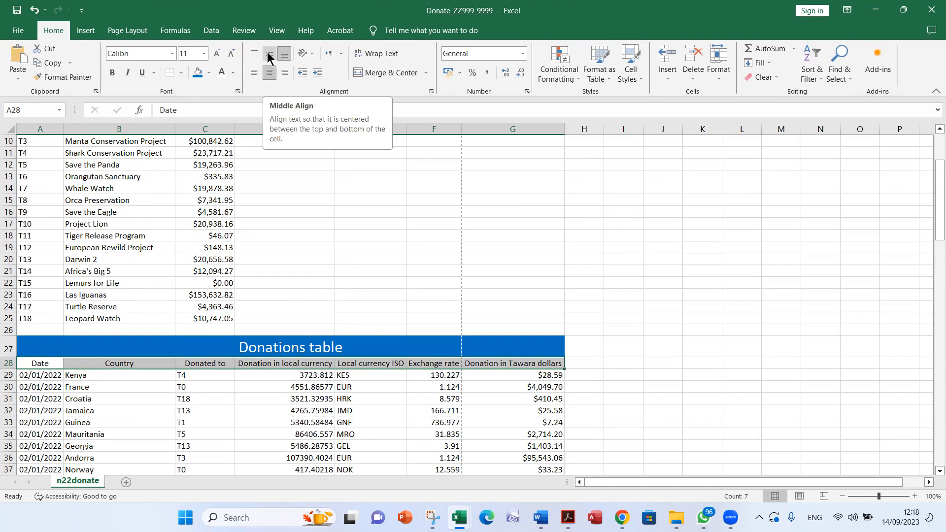
click(269, 54)
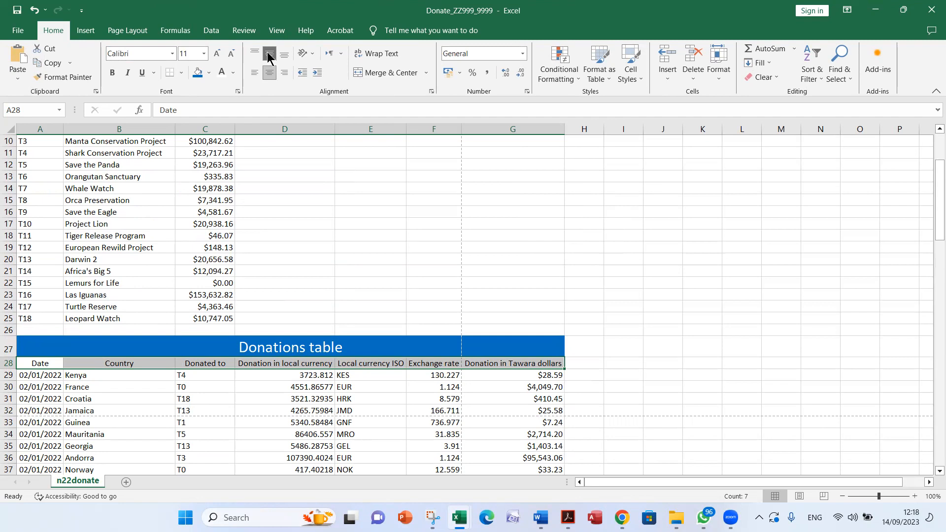
Check question 12's wrapping requirement in Acrobat and apply text wrapping to the heading cells A28:G28 in Excel
key(alt+Tab)
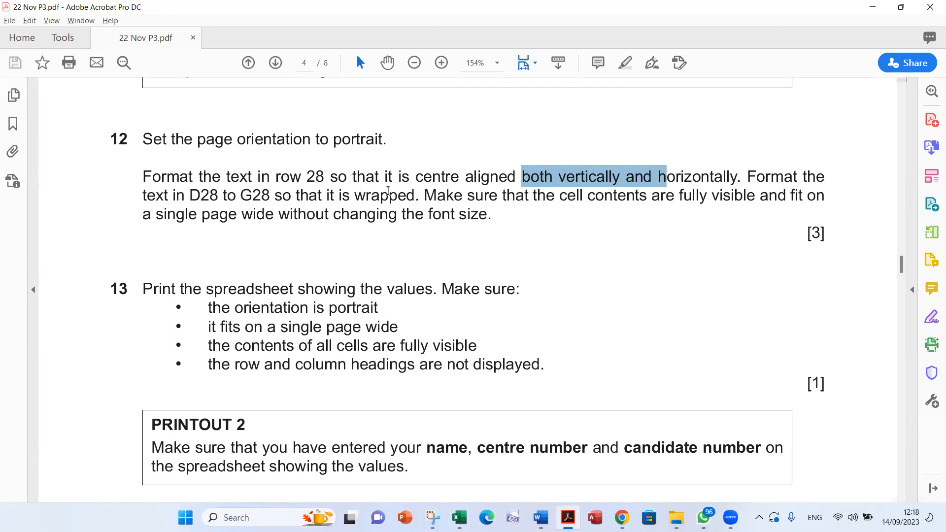
double_click(388, 191)
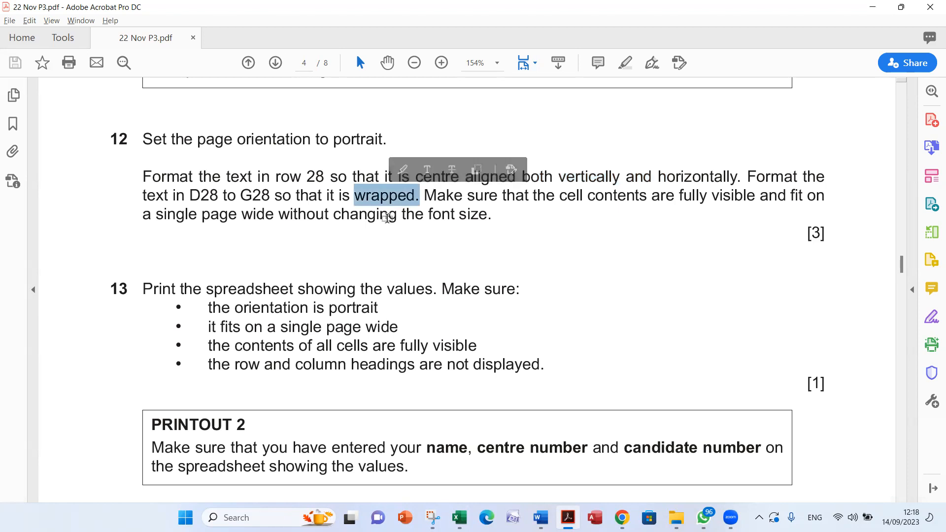
key(alt+Tab)
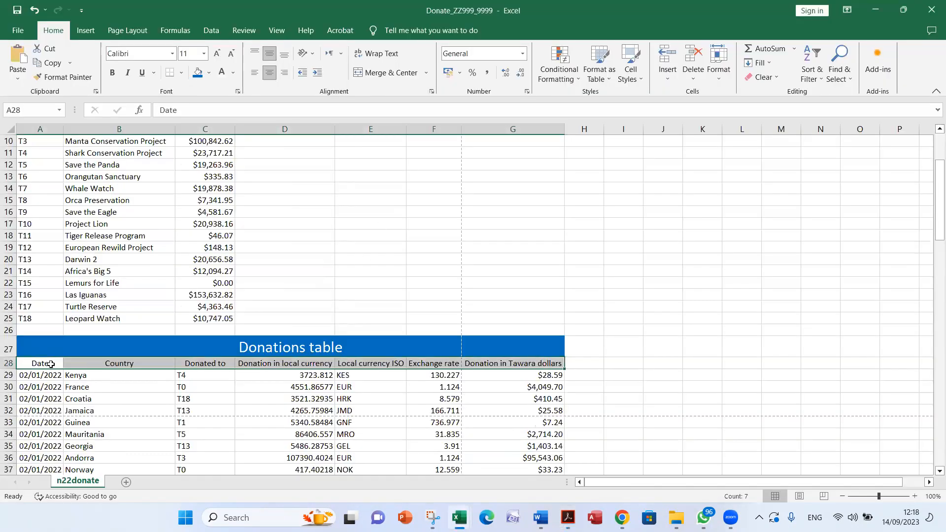
click(385, 59)
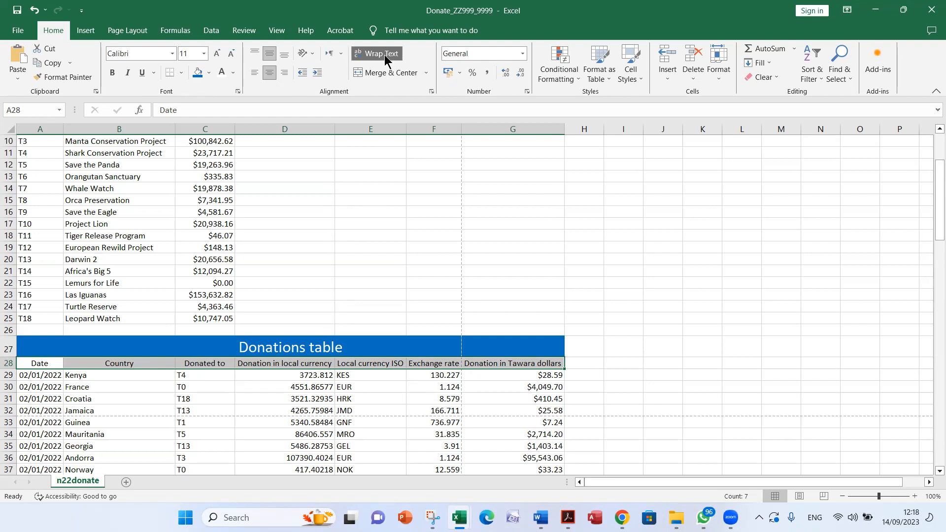
key(alt+Tab)
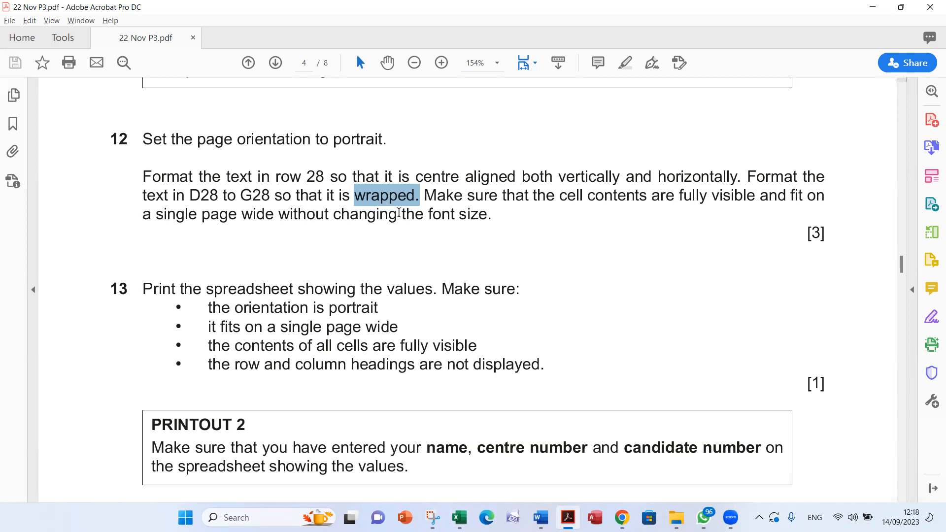
Return to Excel and increase the height of heading row 28 in the Donations table to make room for wrapped text
key(alt+Tab)
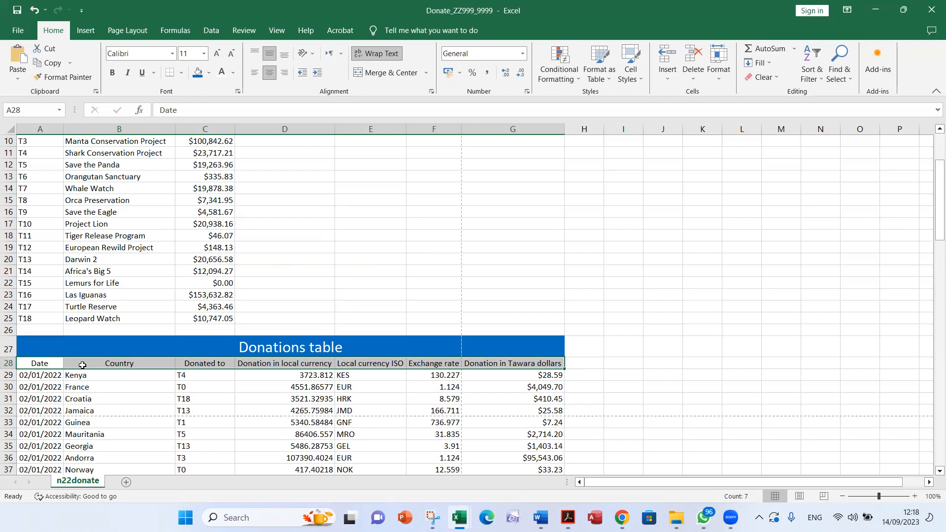
drag(11, 368, 10, 416)
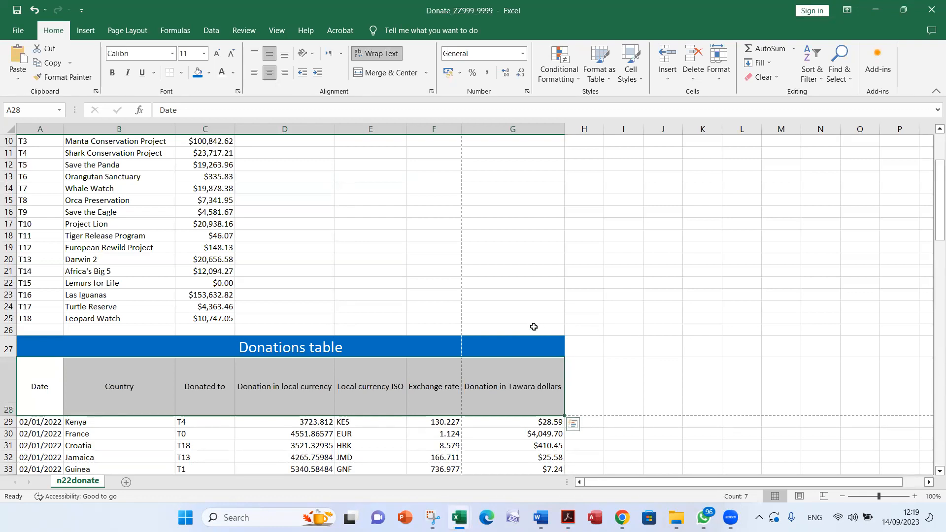
click(204, 342)
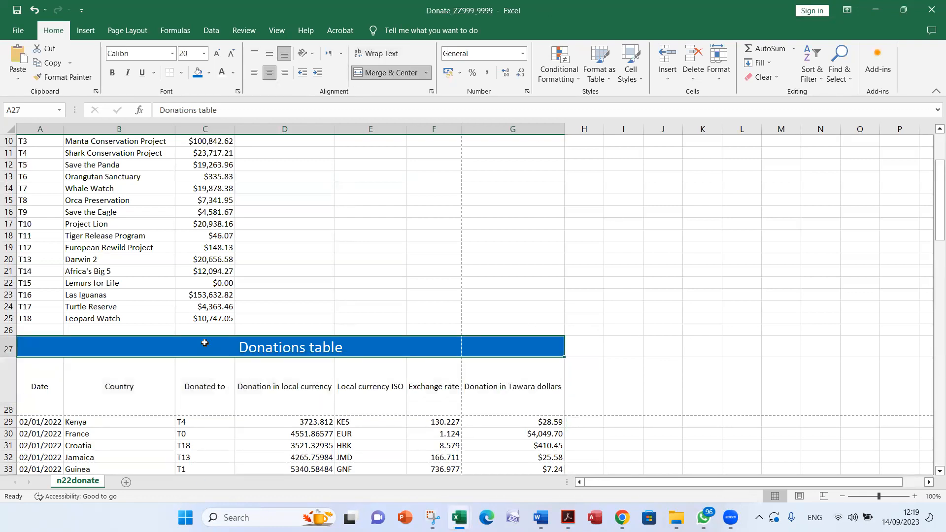
click(328, 256)
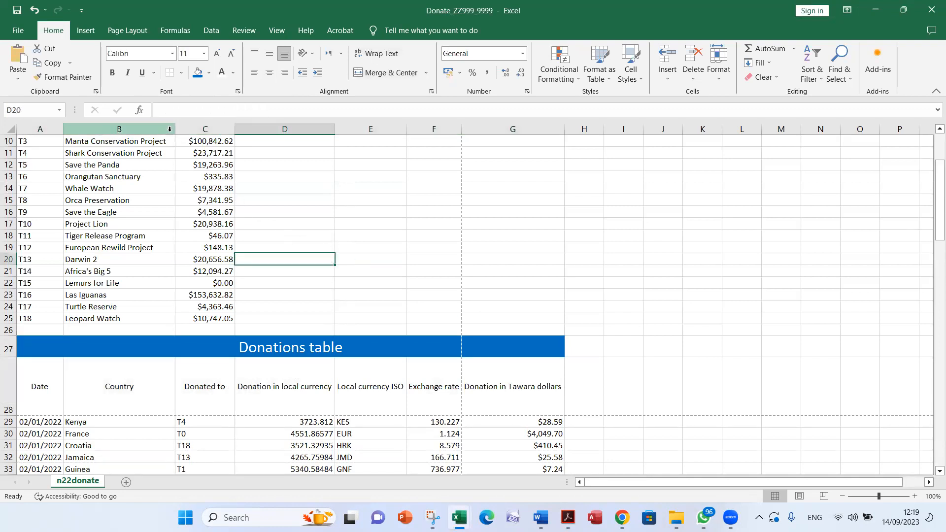
Narrow columns B to G individually so the long Donations table headings in row 28 wrap onto several lines
drag(175, 130, 107, 132)
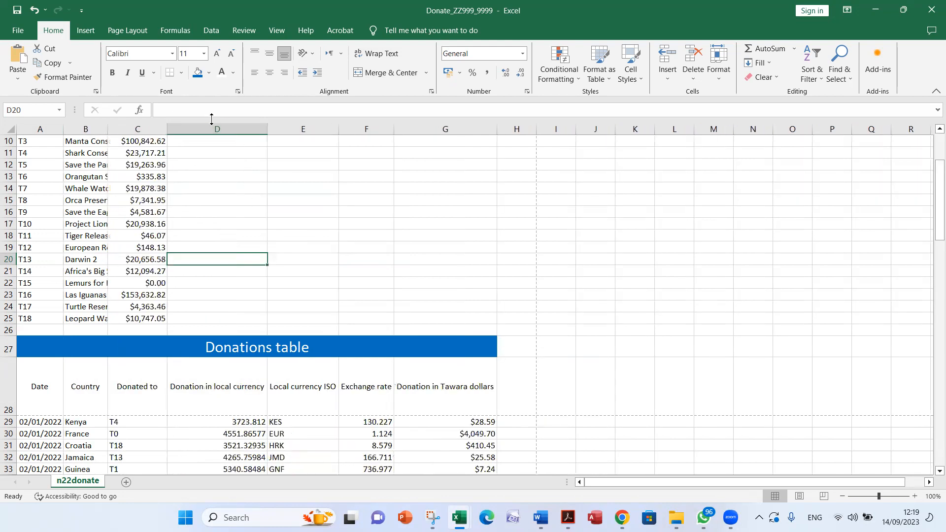
drag(168, 129, 150, 129)
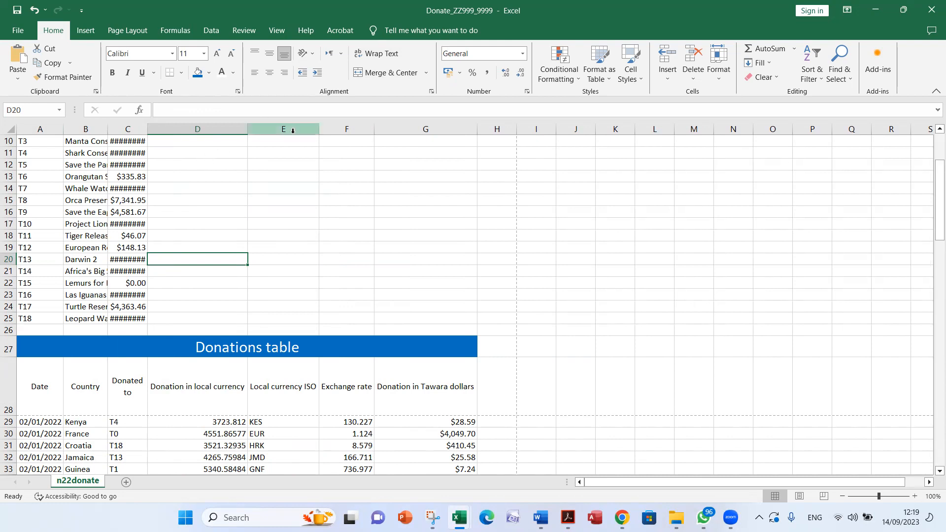
drag(243, 133, 186, 133)
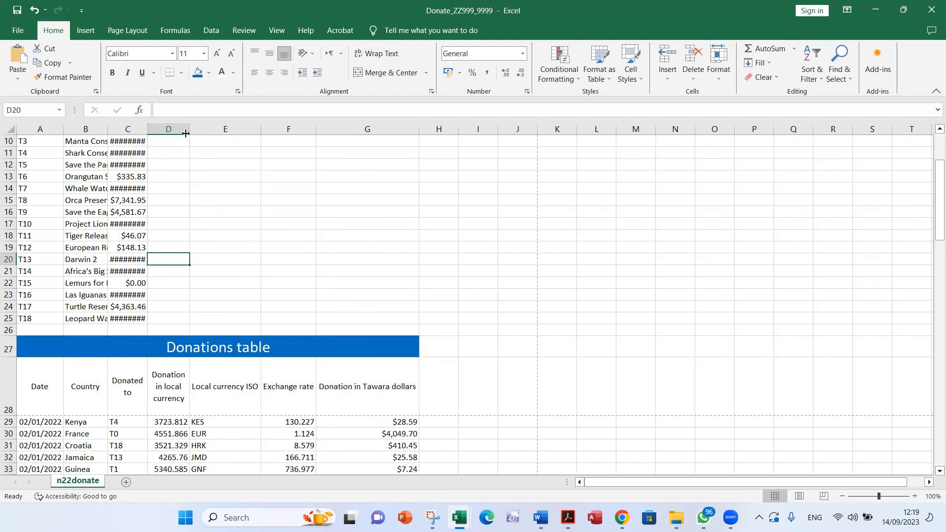
drag(261, 128, 227, 125)
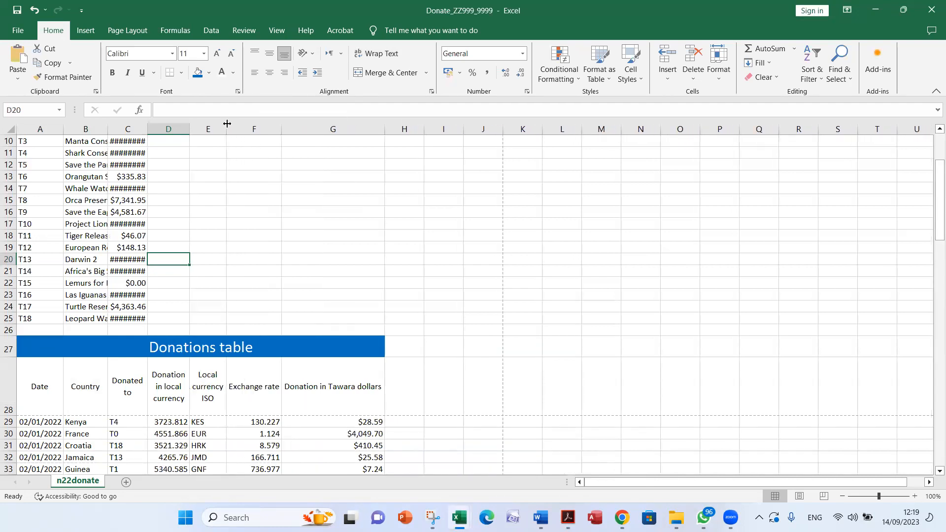
drag(285, 128, 266, 129)
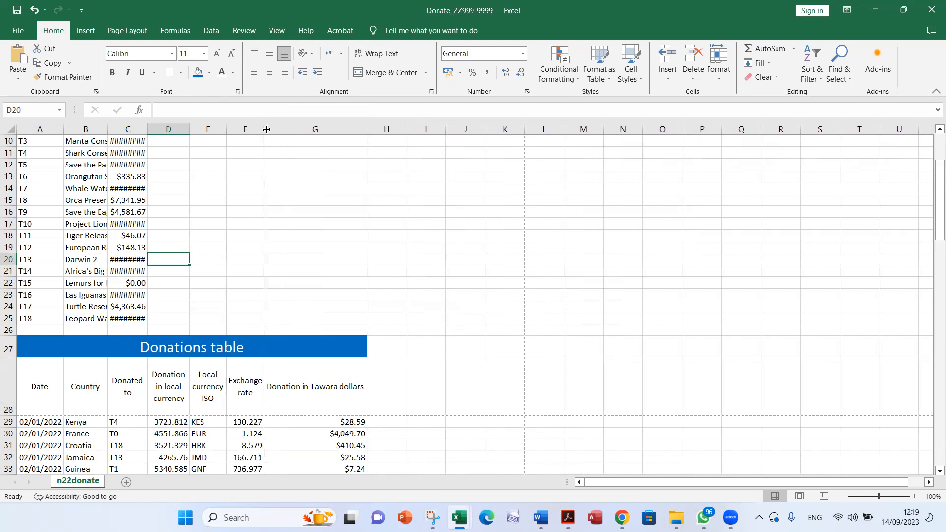
drag(371, 130, 308, 124)
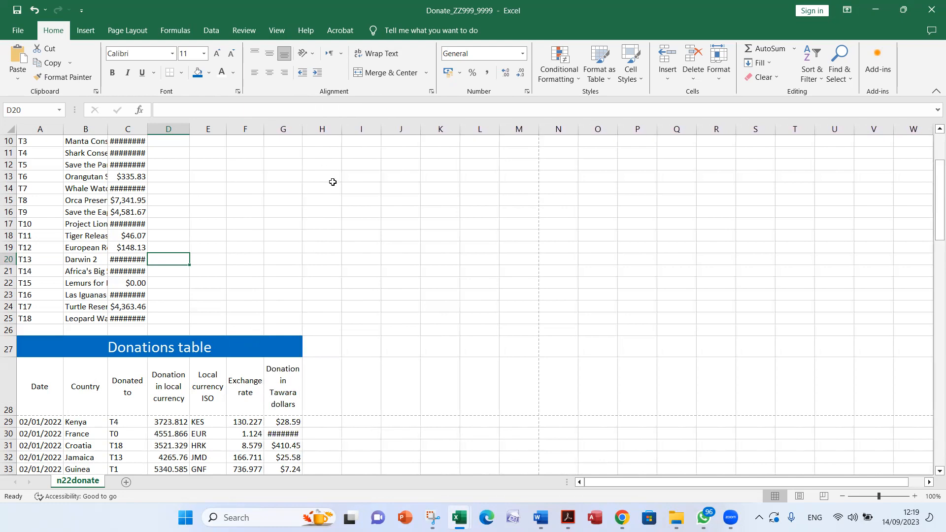
AutoFit columns B and C so the project names and total donations are fully visible, and inspect both tables
scroll(378, 287, up, 3)
scroll(377, 286, down, 2)
scroll(378, 286, up, 2)
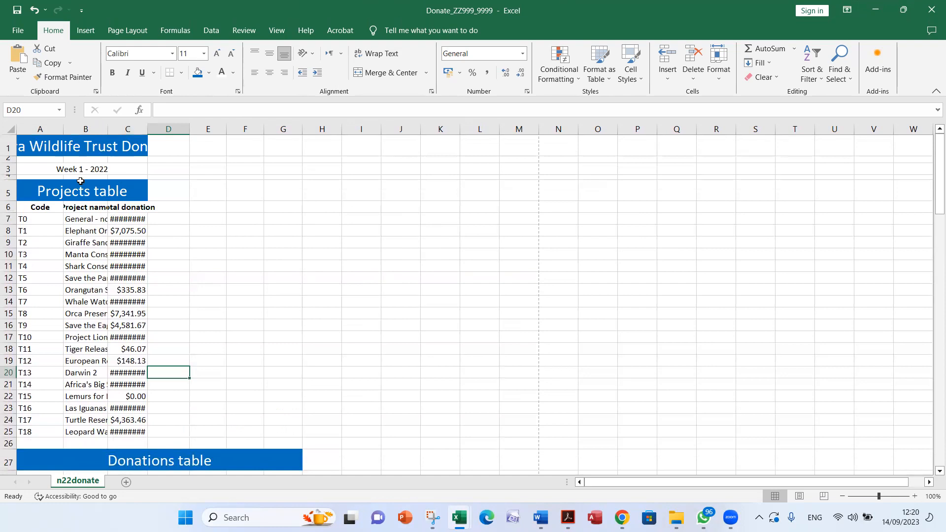
drag(147, 127, 108, 129)
double_click(108, 129)
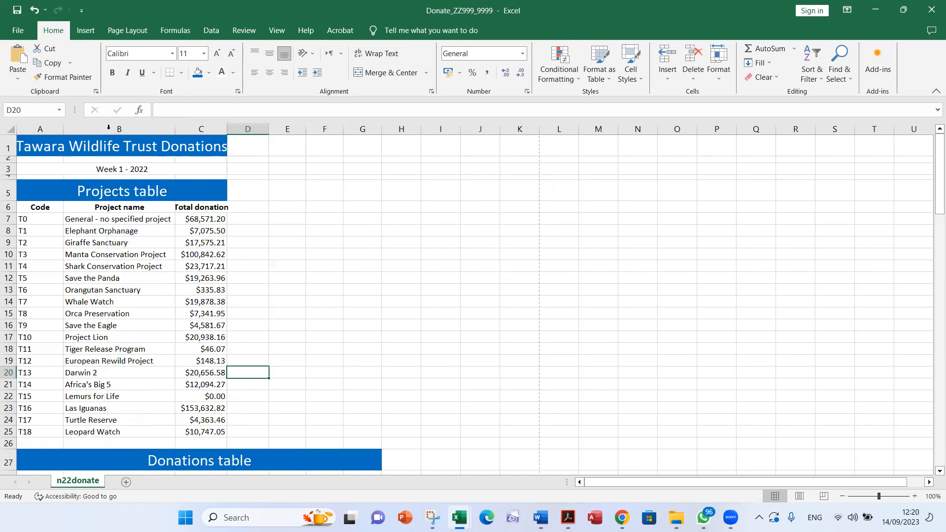
scroll(157, 225, down, 3)
scroll(158, 225, up, 3)
click(139, 220)
scroll(135, 263, down, 4)
scroll(127, 279, up, 4)
AutoFit column A for the dates and column G for the donations in Tawara dollars
drag(64, 129, 58, 129)
scroll(56, 153, down, 3)
scroll(55, 153, up, 3)
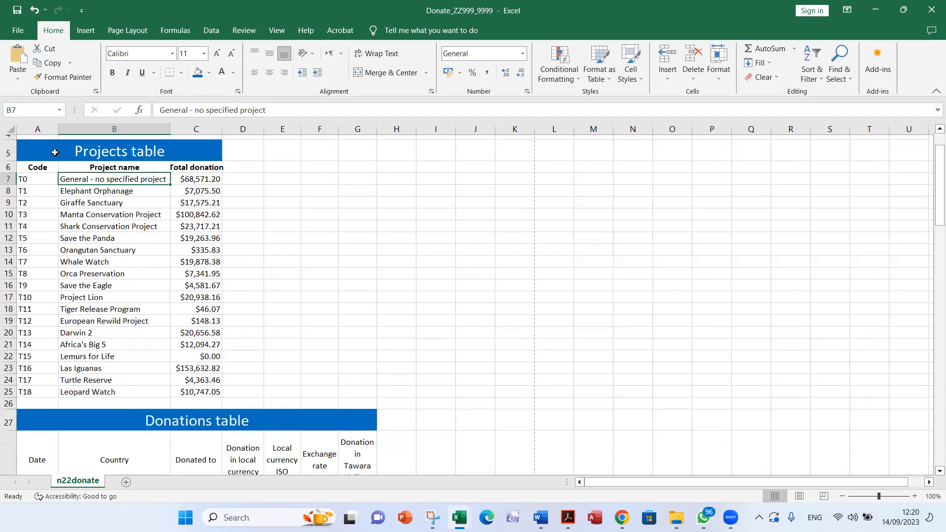
double_click(59, 129)
scroll(55, 183, down, 4)
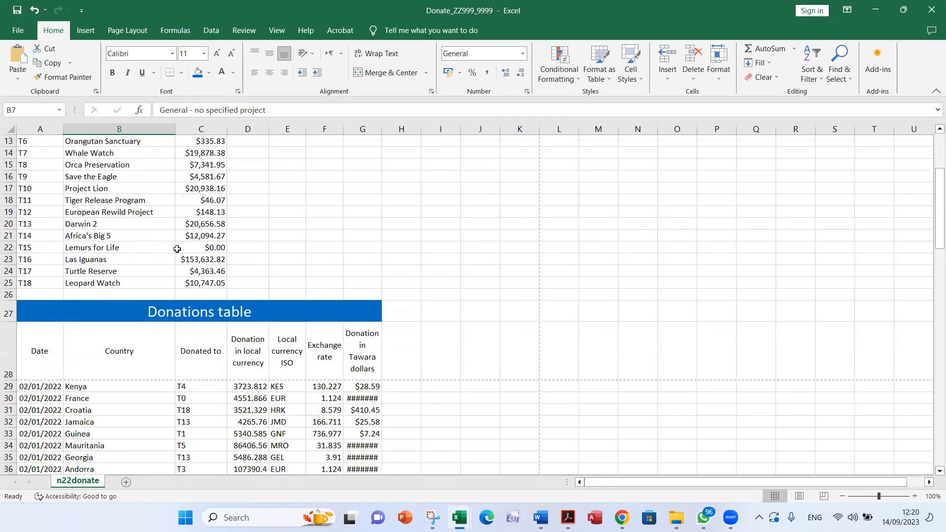
scroll(178, 249, down, 3)
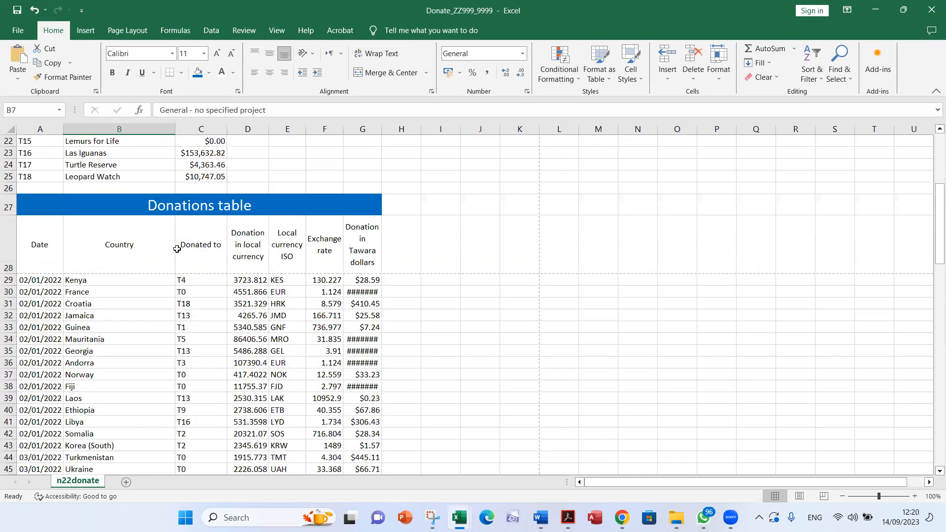
double_click(382, 128)
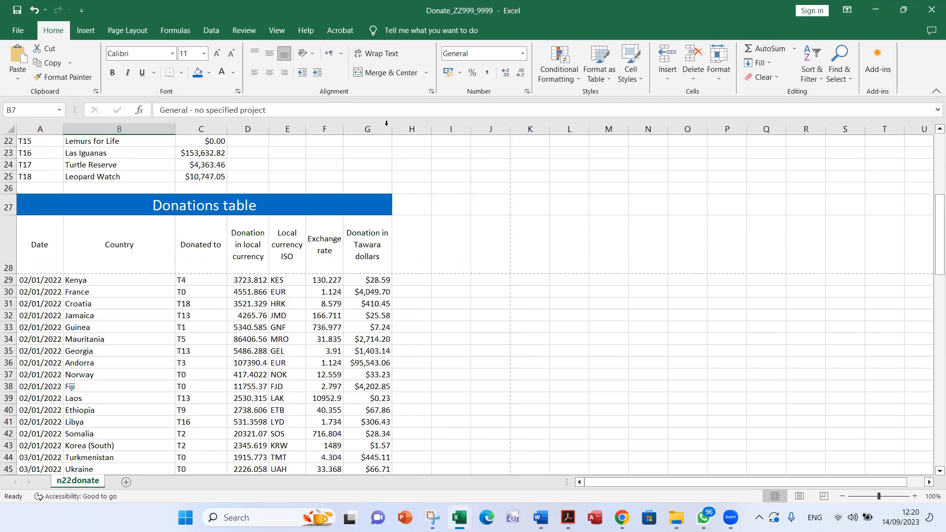
Widen column C slightly to fit the sheet title and Total donation heading, and check the Donations table rows for truncated values
scroll(352, 311, up, 7)
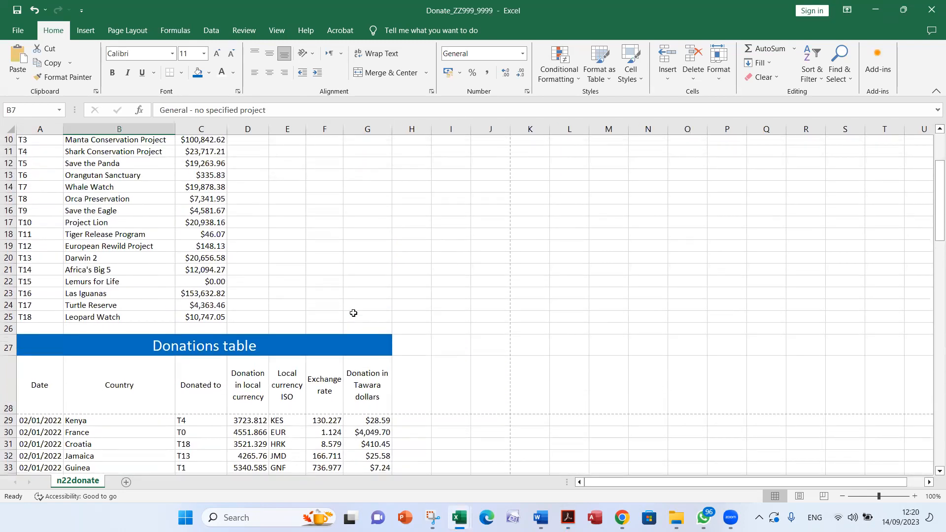
drag(227, 128, 229, 128)
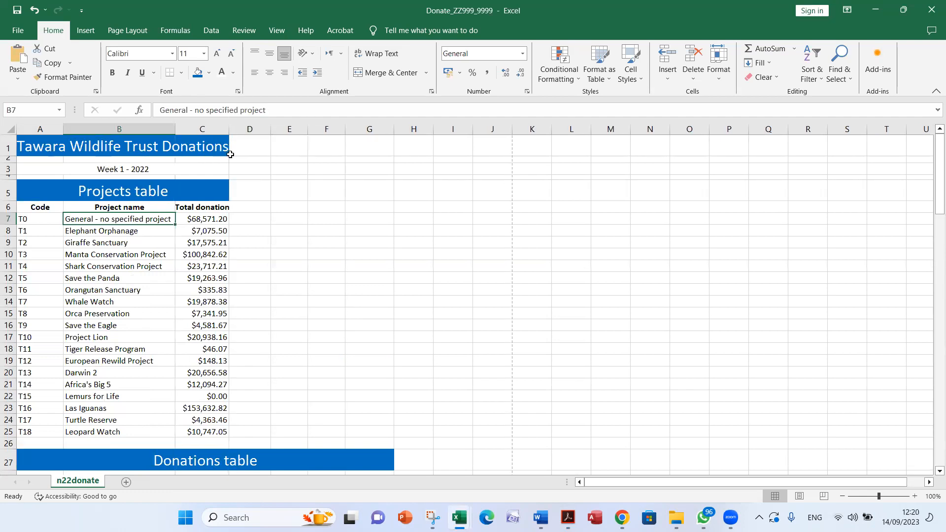
scroll(290, 202, down, 9)
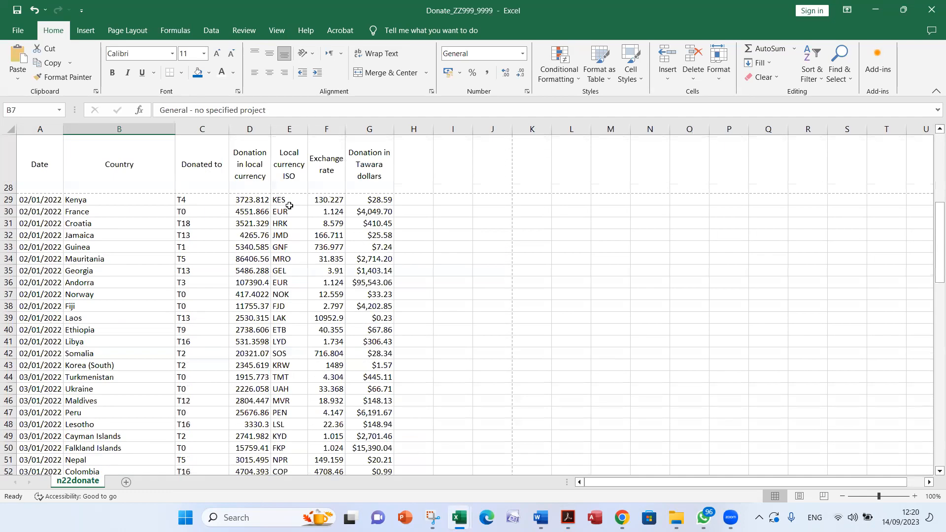
scroll(289, 205, down, 14)
scroll(537, 445, up, 1)
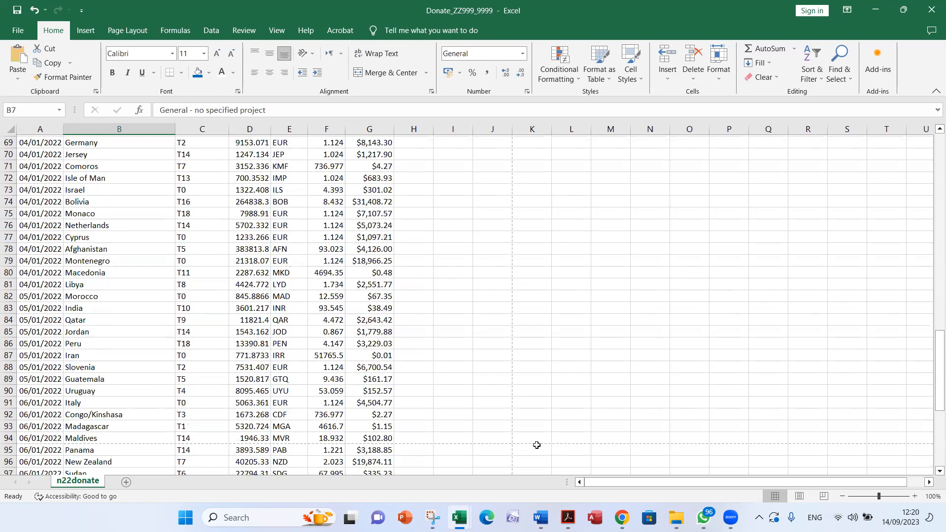
scroll(537, 445, up, 5)
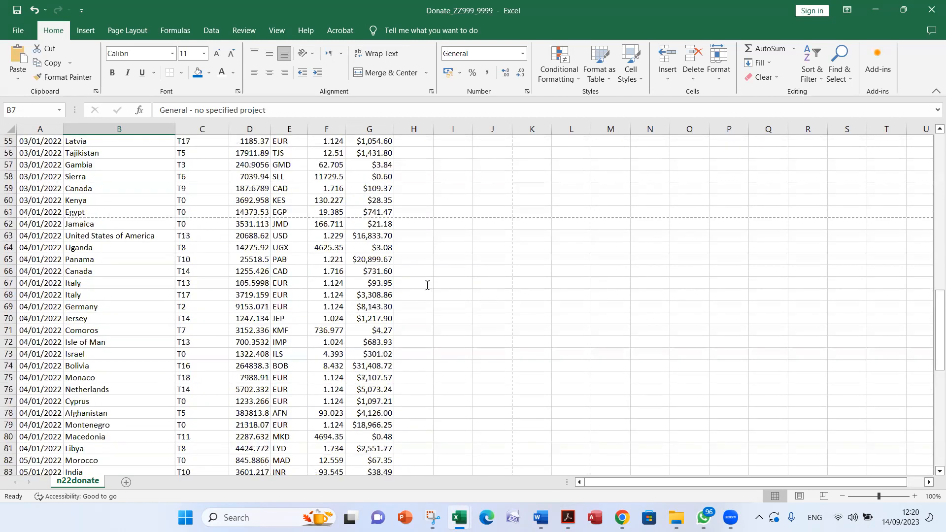
Check question 12's visibility and single-page-width requirement in Acrobat and review every page of the sheet in Excel's print preview
key(alt+Tab)
drag(560, 196, 480, 221)
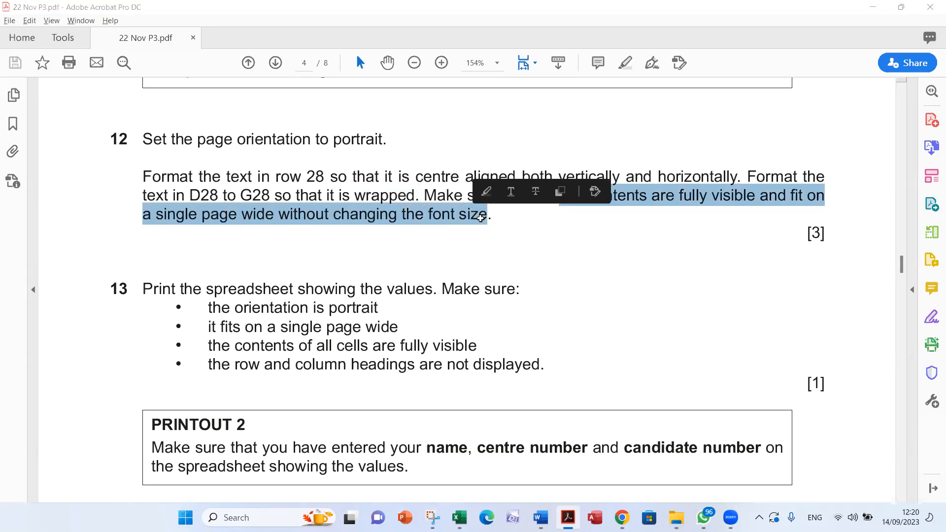
key(alt+Tab)
scroll(480, 216, up, 18)
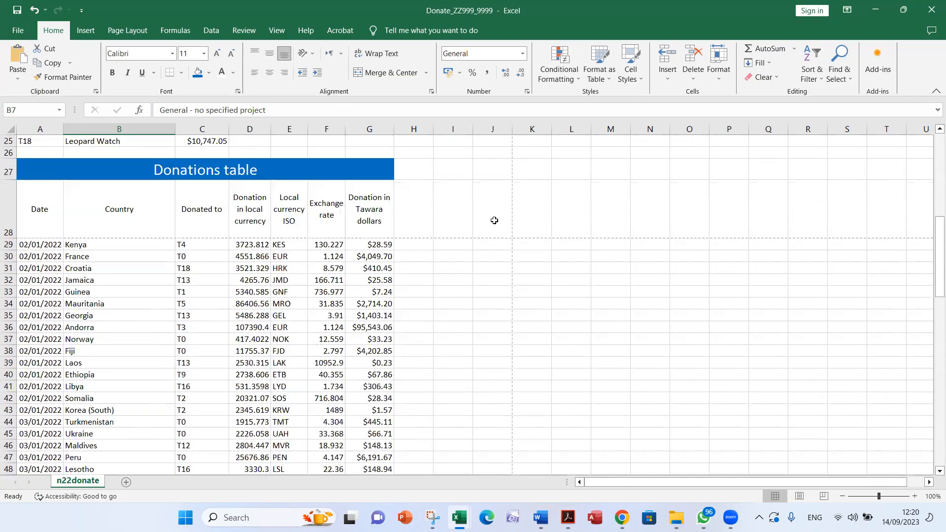
click(19, 31)
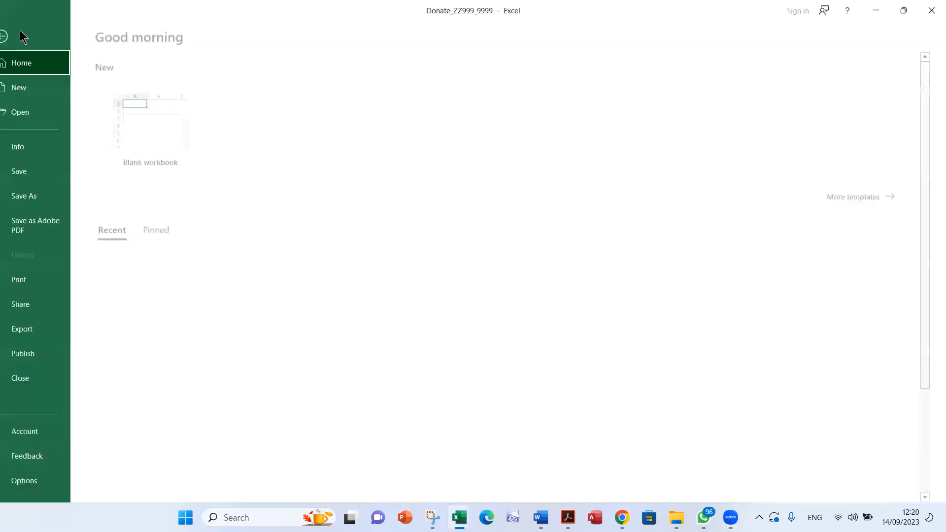
click(45, 280)
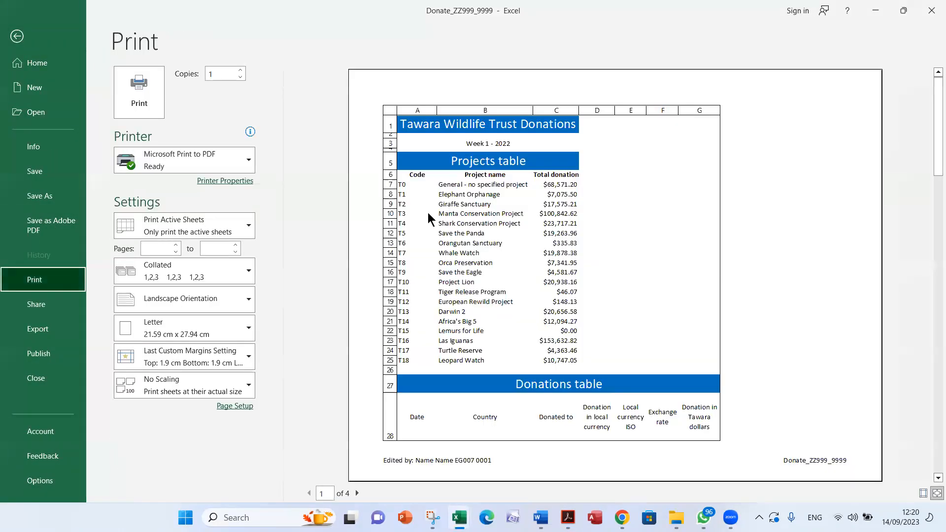
click(357, 494)
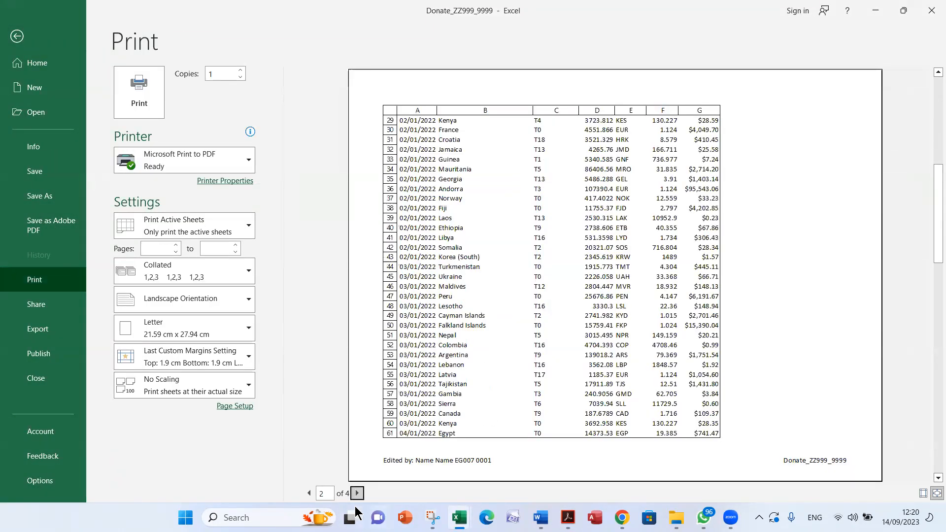
click(357, 495)
click(357, 494)
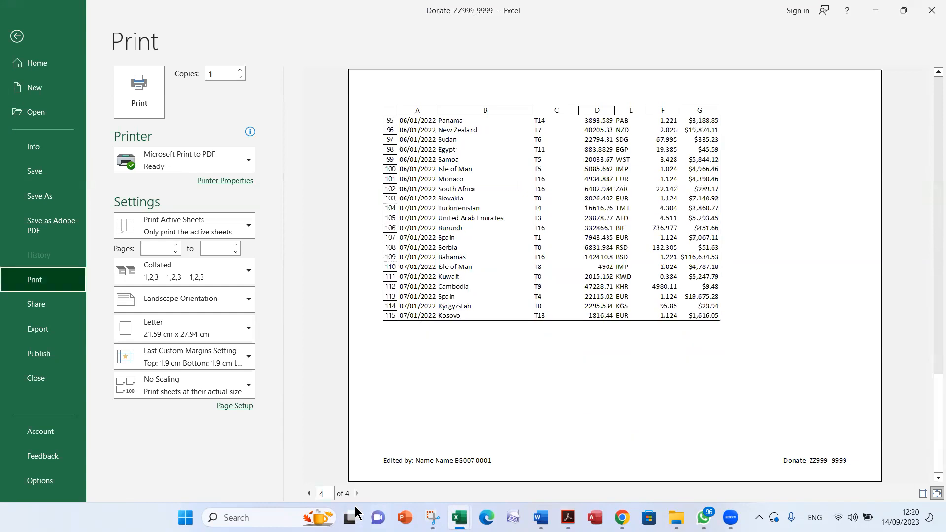
click(309, 493)
click(309, 493)
click(309, 493)
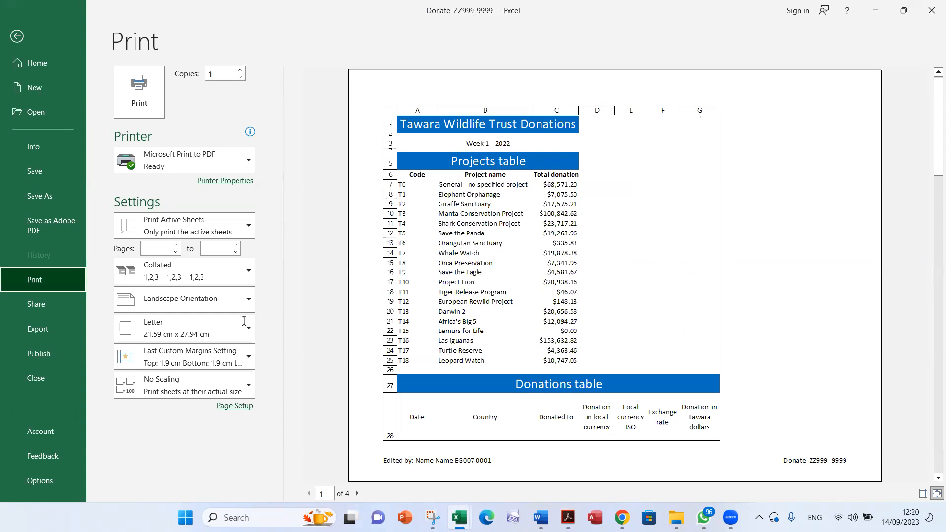
Check question 13's headings requirement in Acrobat and exclude row and column headings from the printout in Excel's page setup
key(alt+Tab)
drag(236, 364, 307, 369)
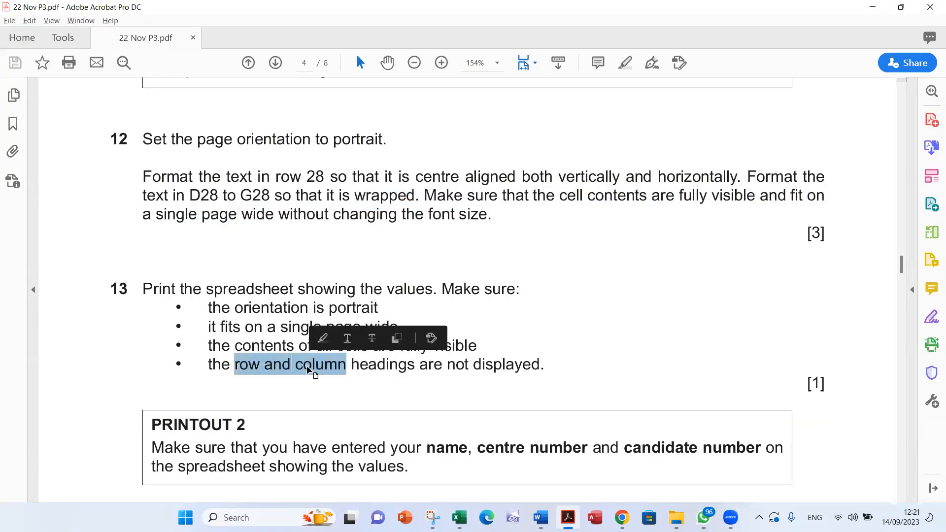
key(alt+Tab)
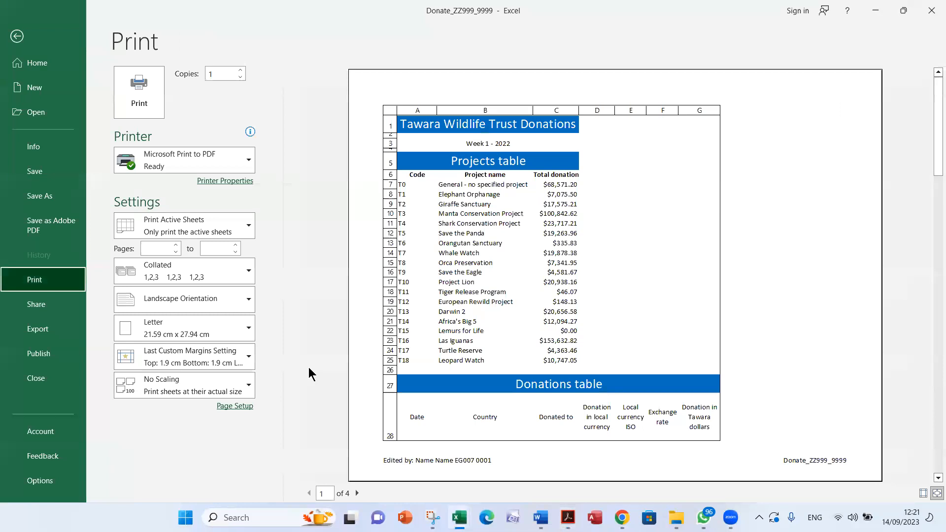
click(16, 36)
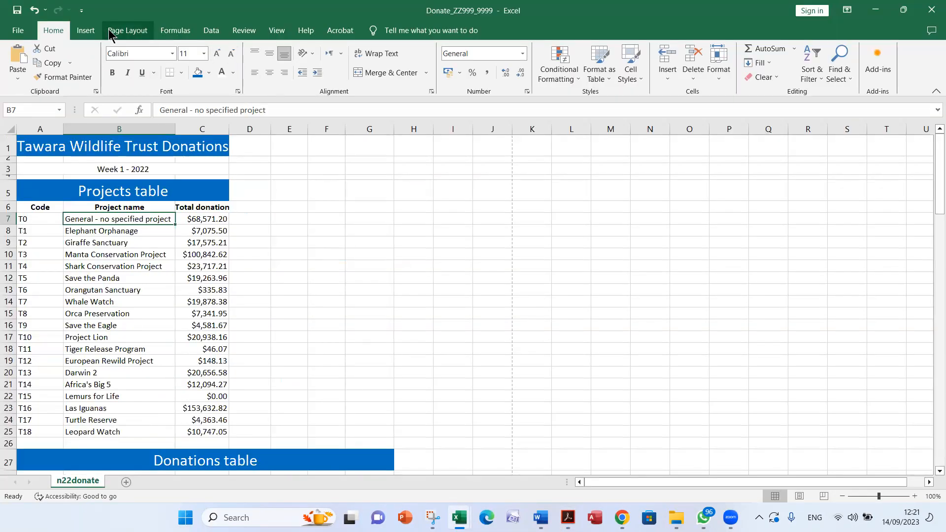
click(109, 30)
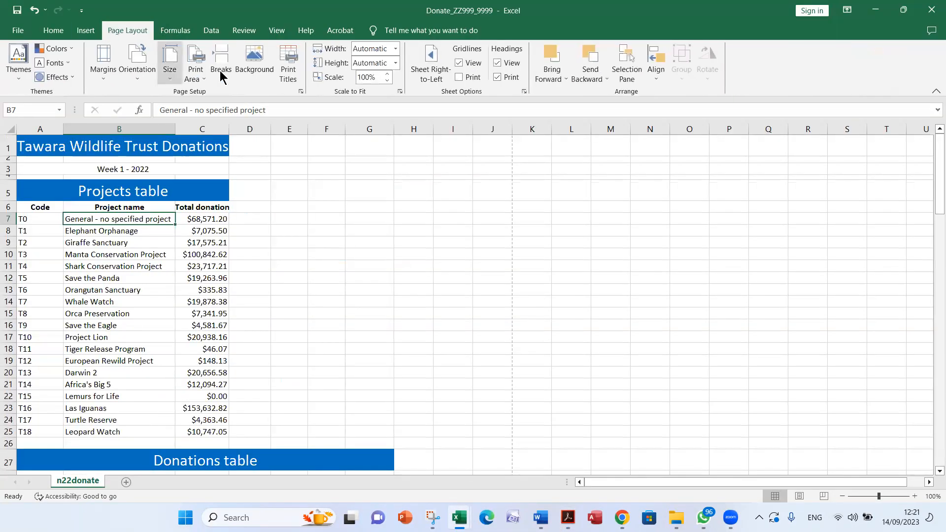
click(296, 79)
click(511, 213)
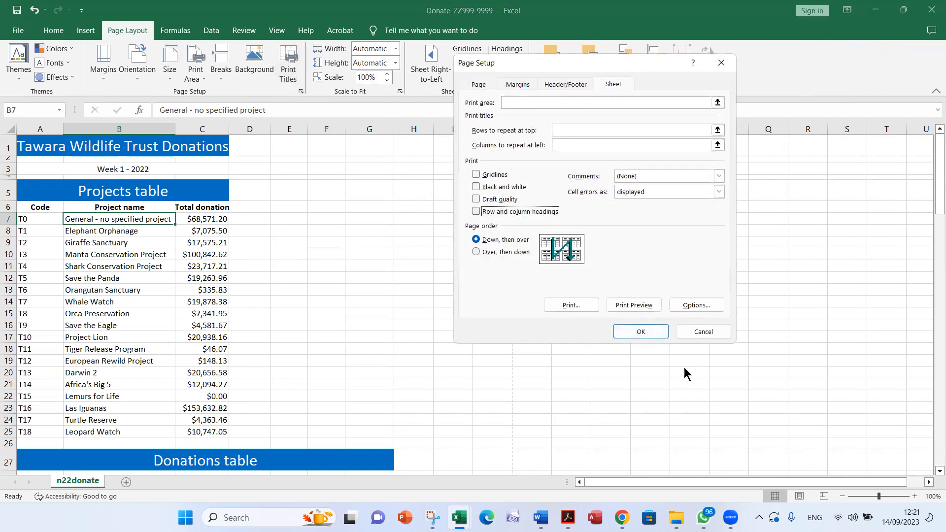
click(654, 331)
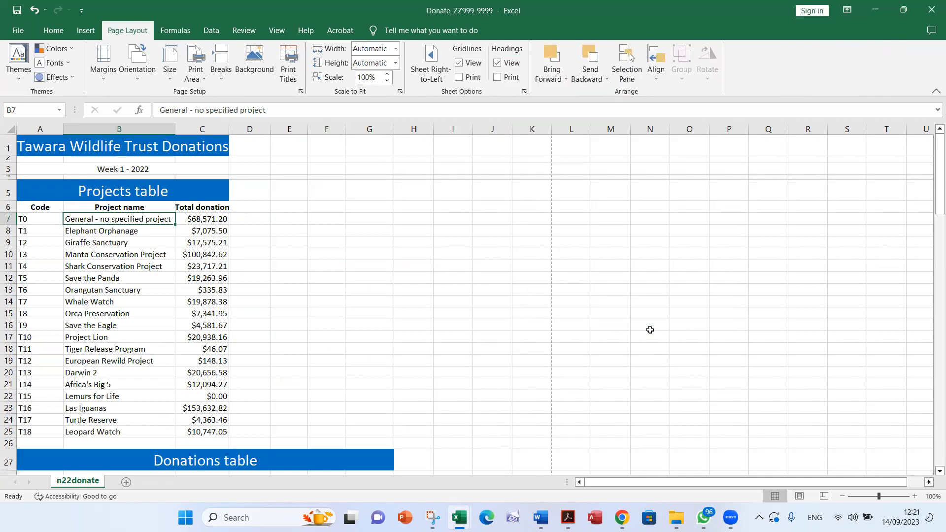
Check question 13's print requirements in Acrobat and set the donations sheet's page orientation to portrait in Excel
key(alt+Tab)
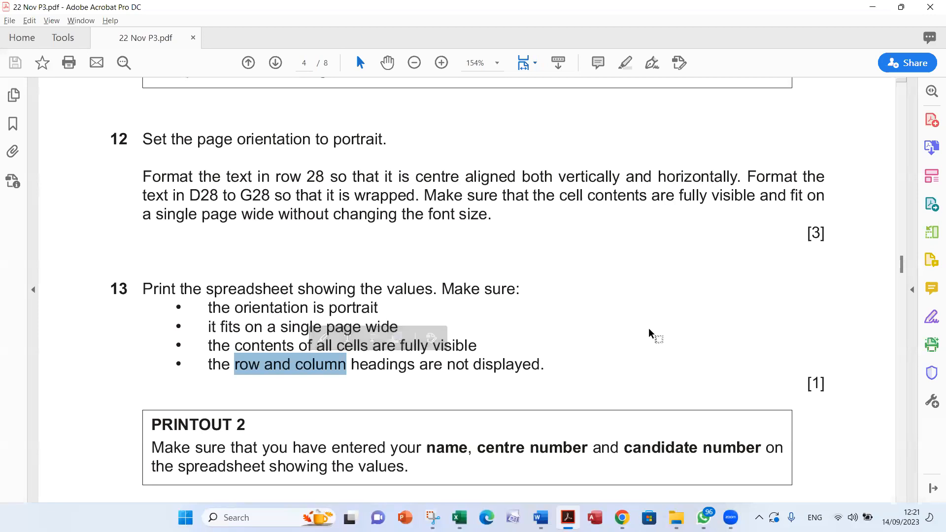
key(alt+Tab)
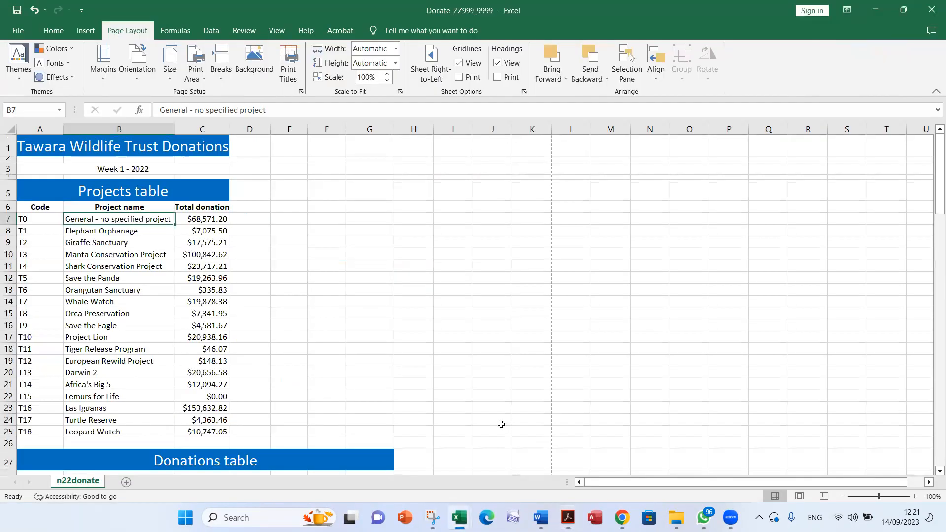
click(137, 78)
click(141, 101)
key(alt+Tab)
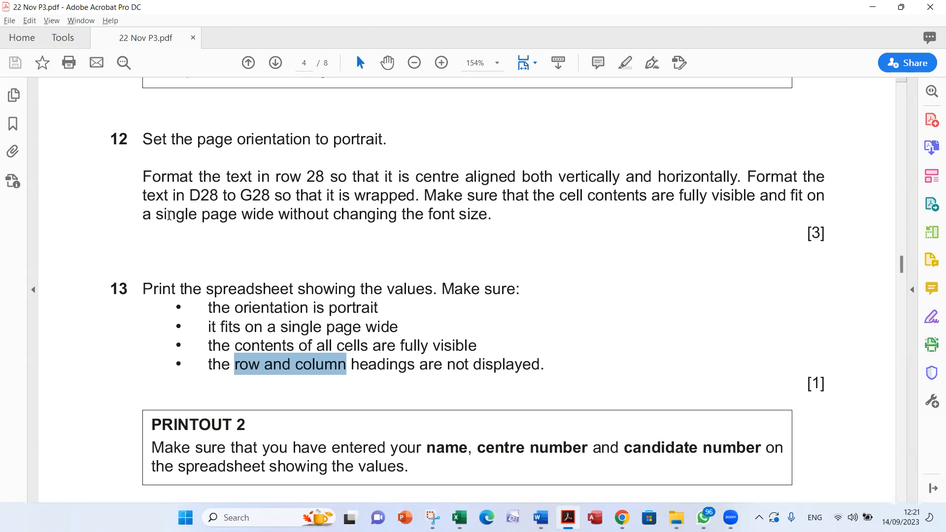
key(alt+Tab)
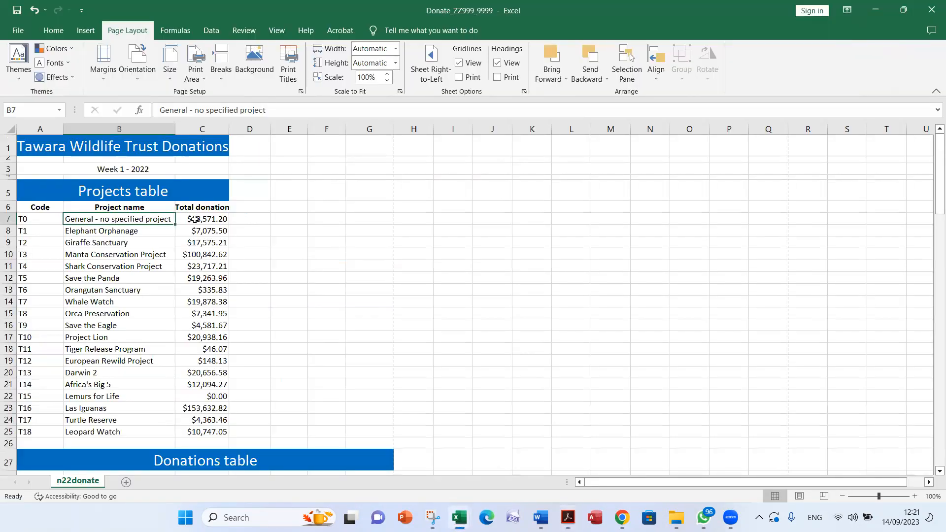
Review the portrait pages of the donations sheet in Excel's print preview
scroll(535, 361, down, 4)
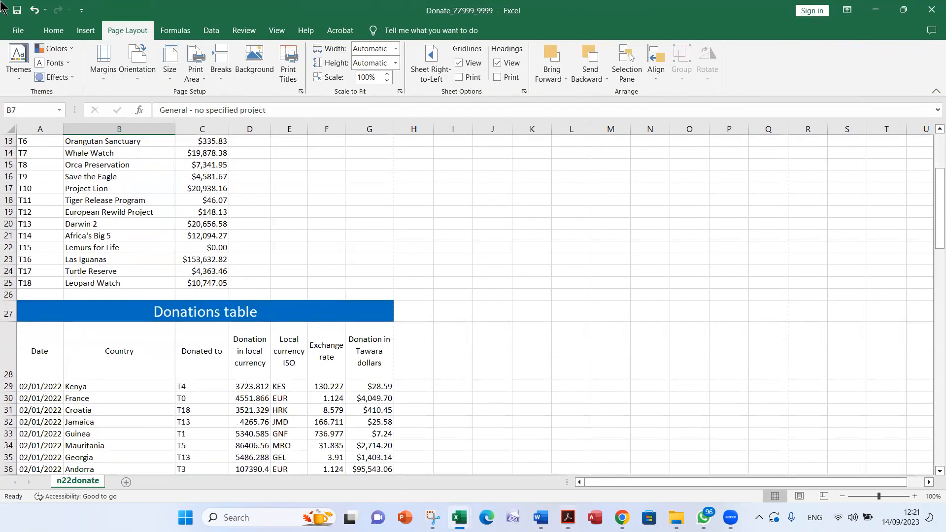
click(22, 31)
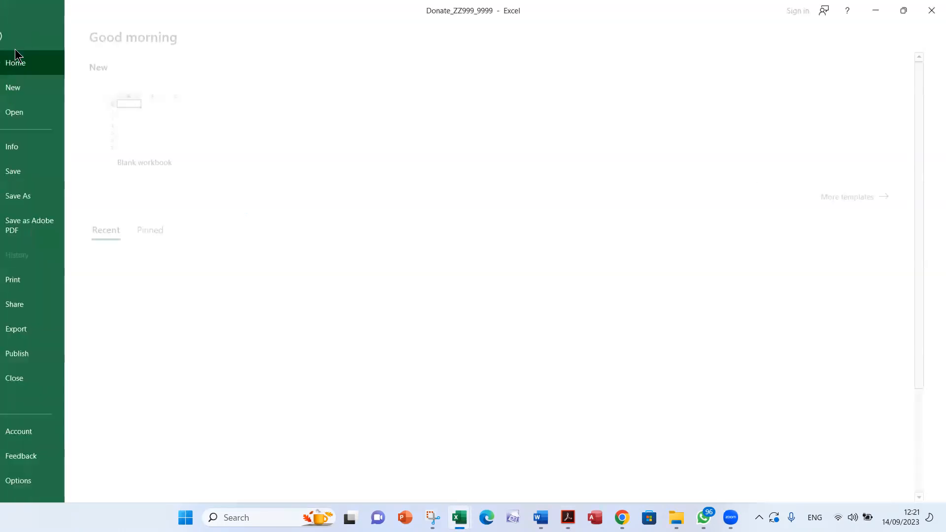
click(47, 288)
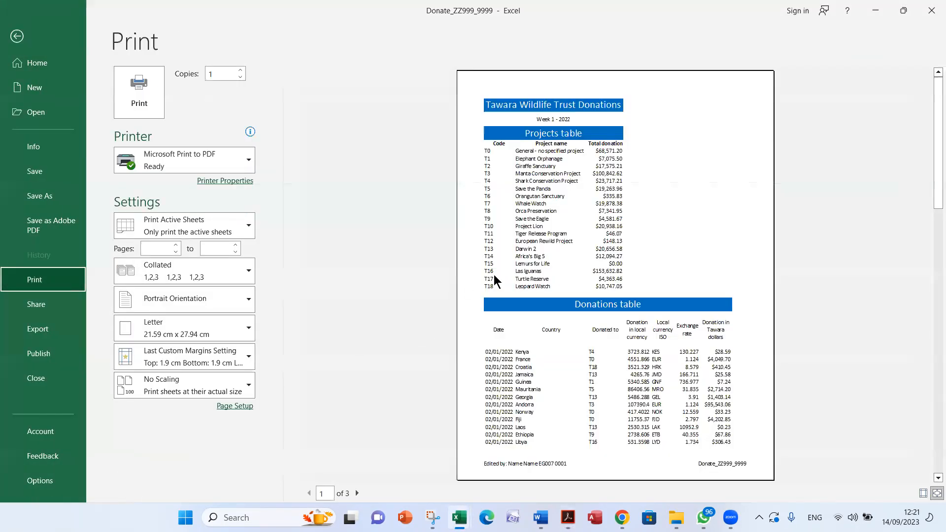
scroll(333, 481, down, 2)
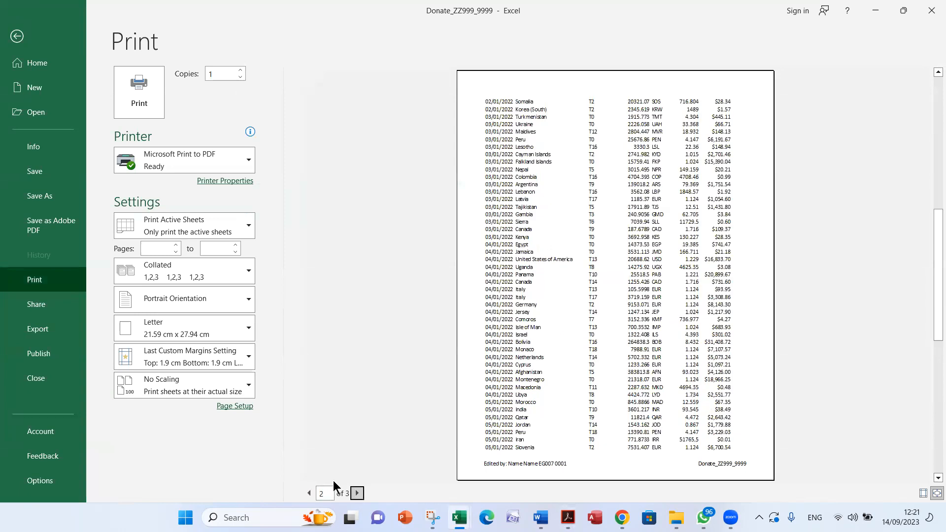
scroll(333, 480, up, 2)
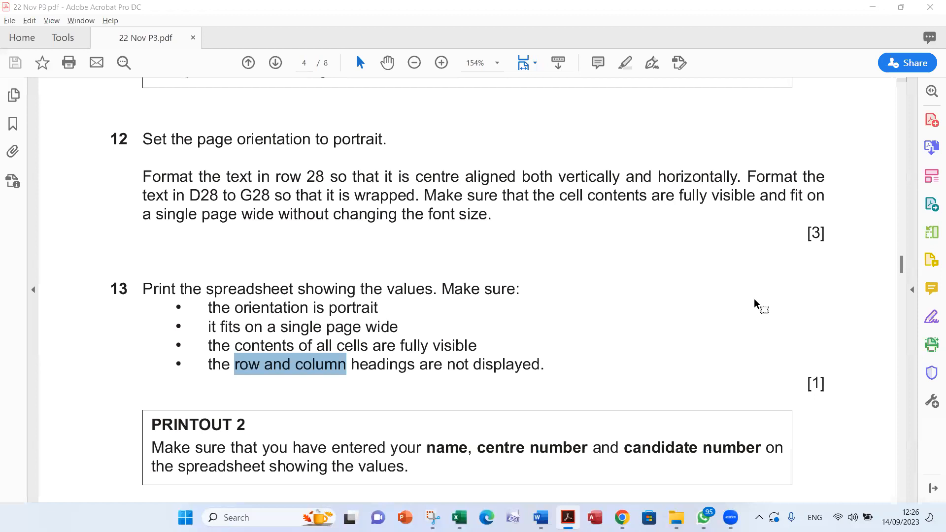
Read the Printout 2 instructions and question 14 in Acrobat, closing Excel's print preview along the way
scroll(753, 298, down, 2)
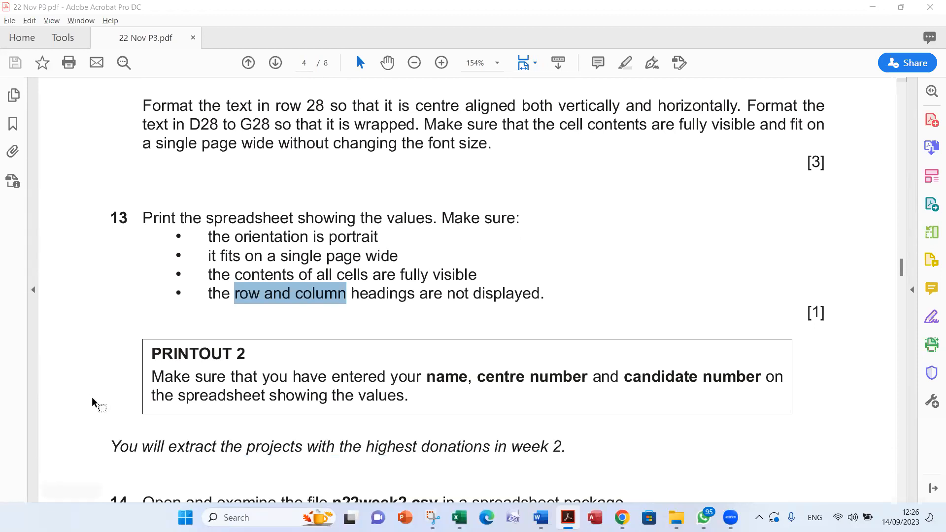
scroll(455, 368, down, 2)
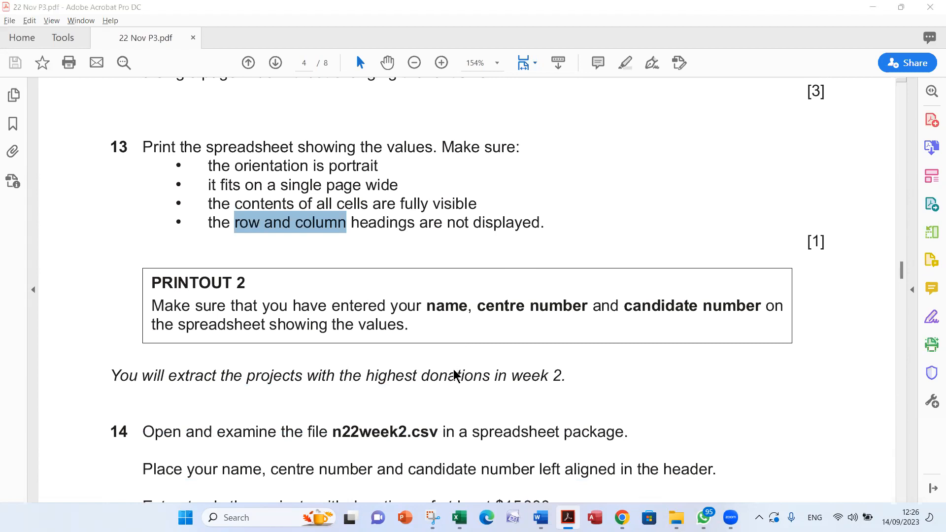
key(alt+Tab)
key(alt+Tab)
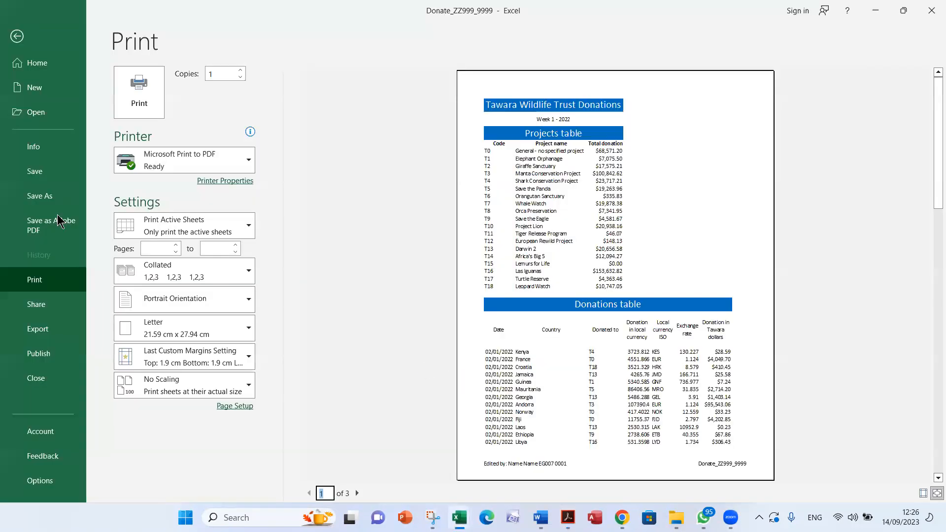
click(18, 36)
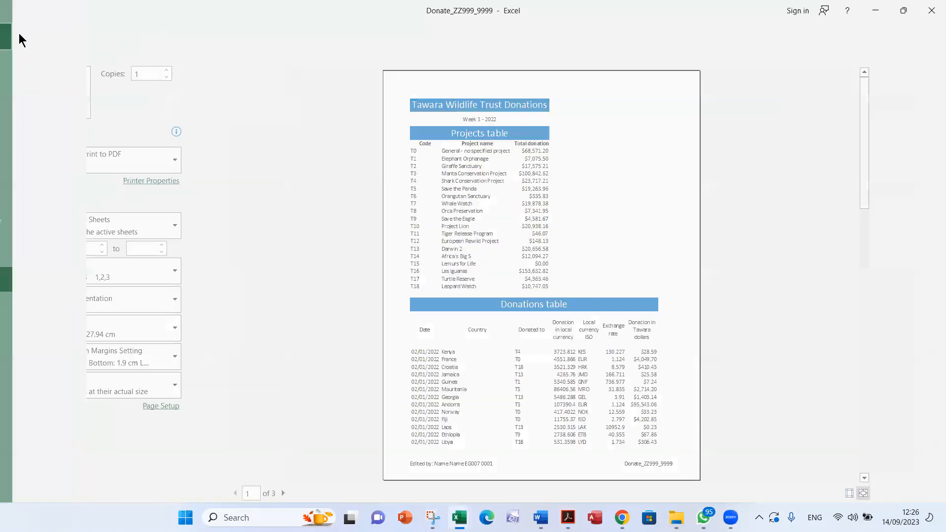
key(alt+Tab)
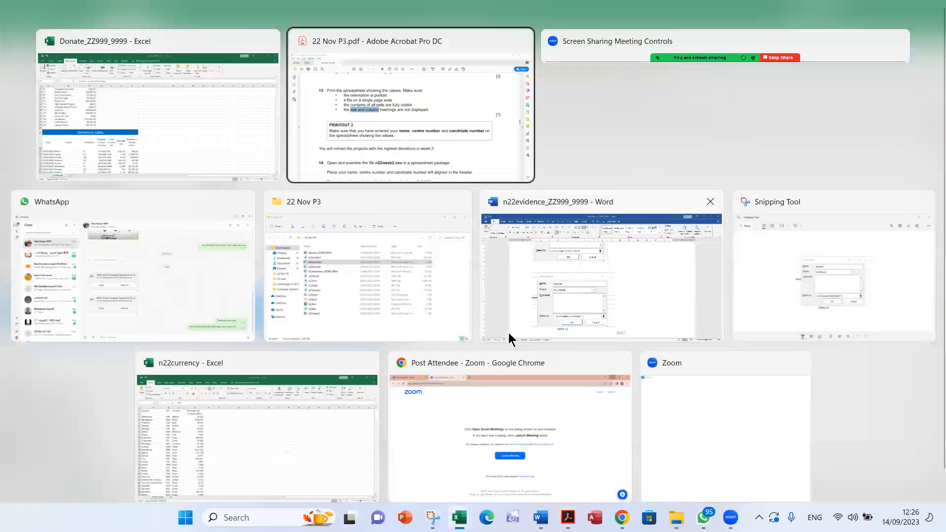
scroll(472, 356, down, 3)
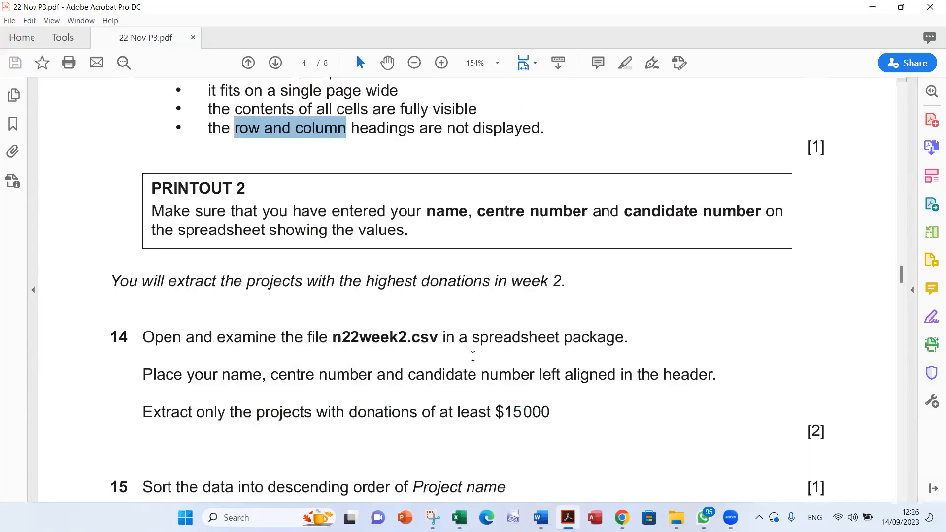
scroll(473, 356, down, 1)
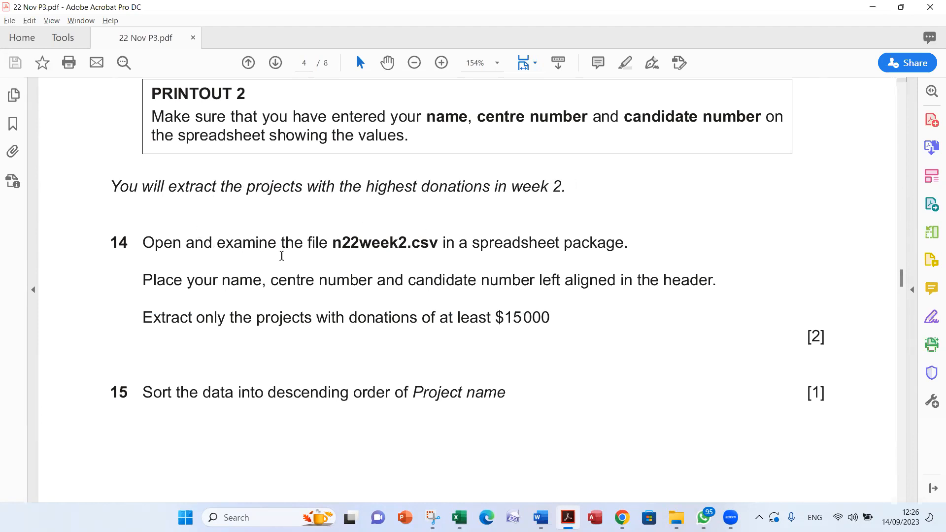
double_click(373, 245)
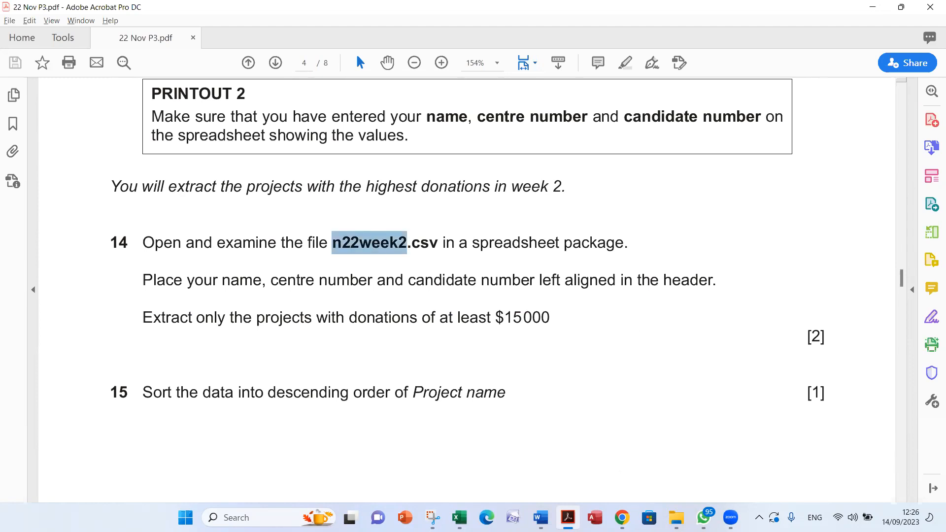
Open n22week2 from the 22 Nov P3 folder in Excel and AutoFit all of its columns
click(676, 517)
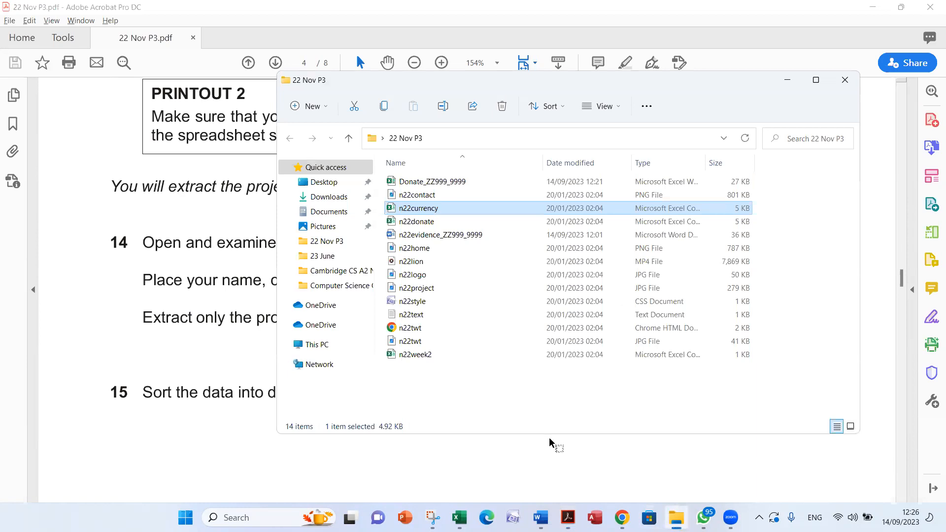
click(435, 354)
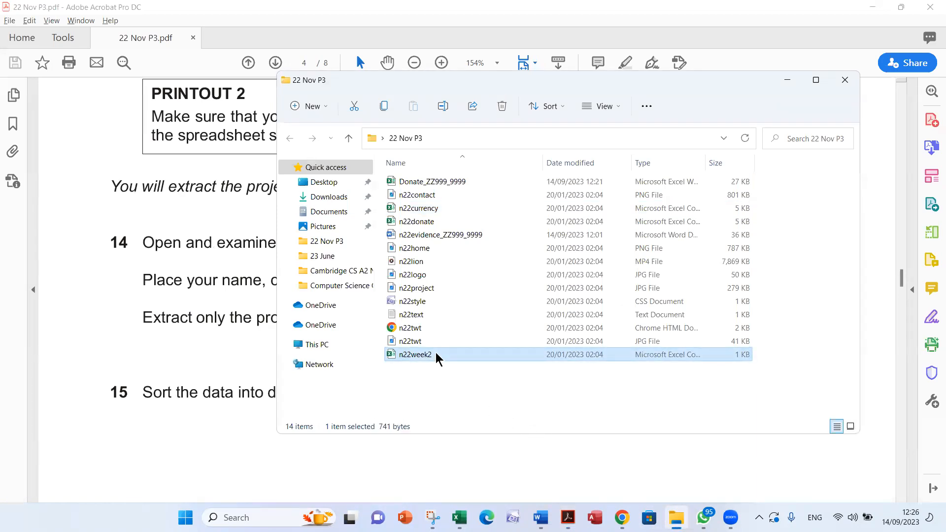
double_click(436, 354)
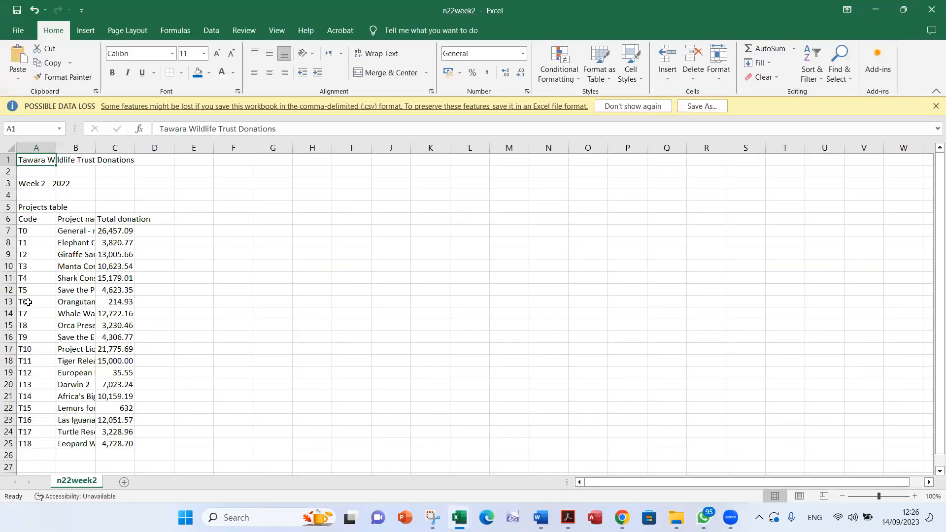
click(8, 147)
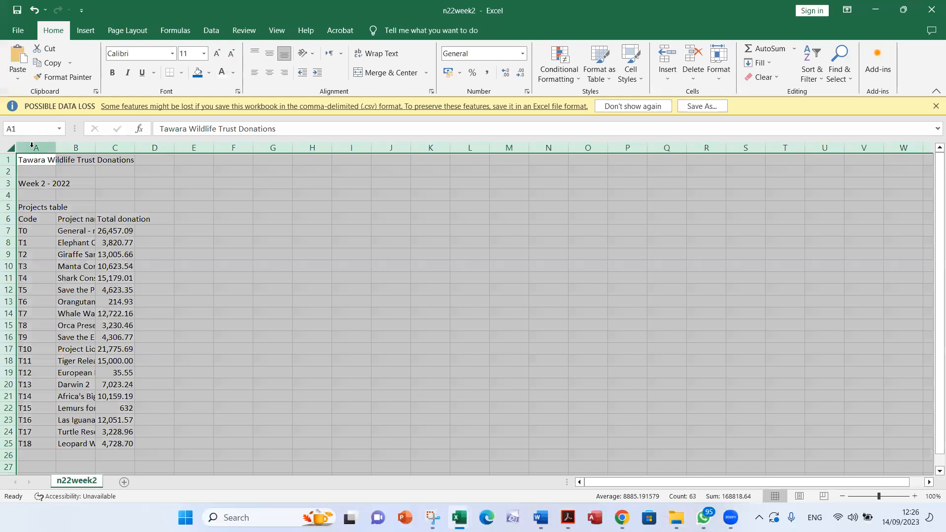
double_click(56, 147)
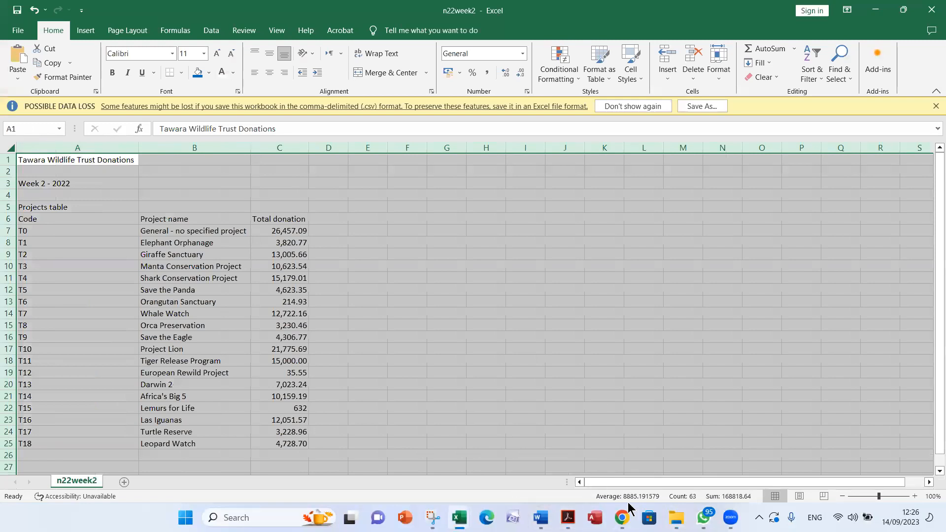
click(773, 300)
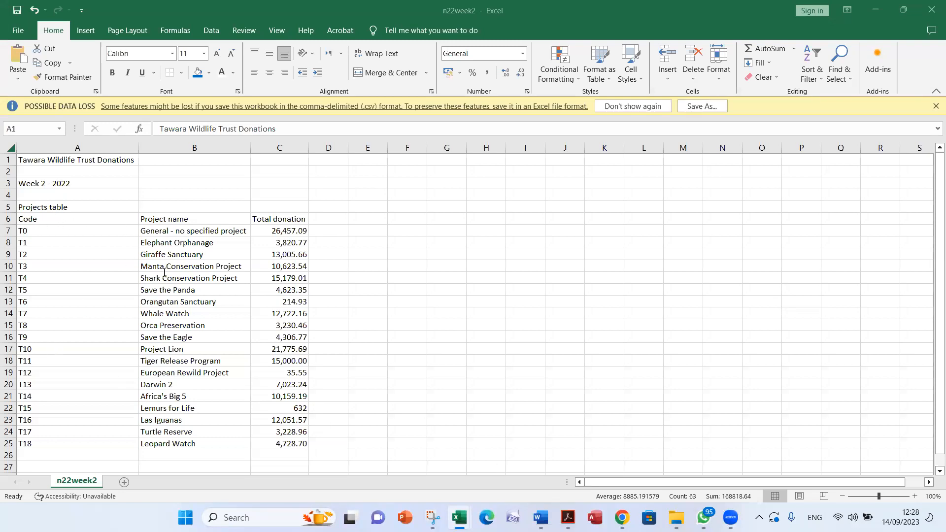
Check question 14's header requirement in Acrobat and enter the candidate's name, centre number and candidate number in n22week2's left-aligned page header
key(alt+Tab)
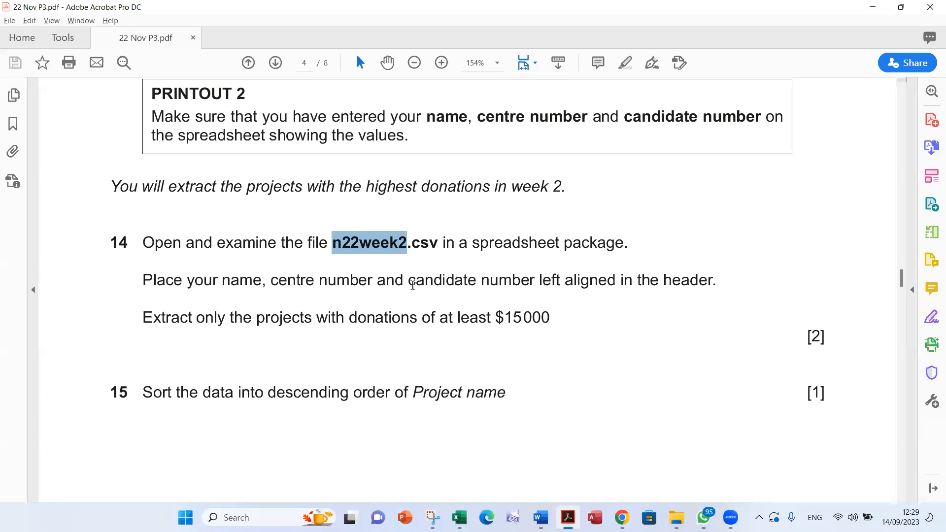
key(alt+Tab)
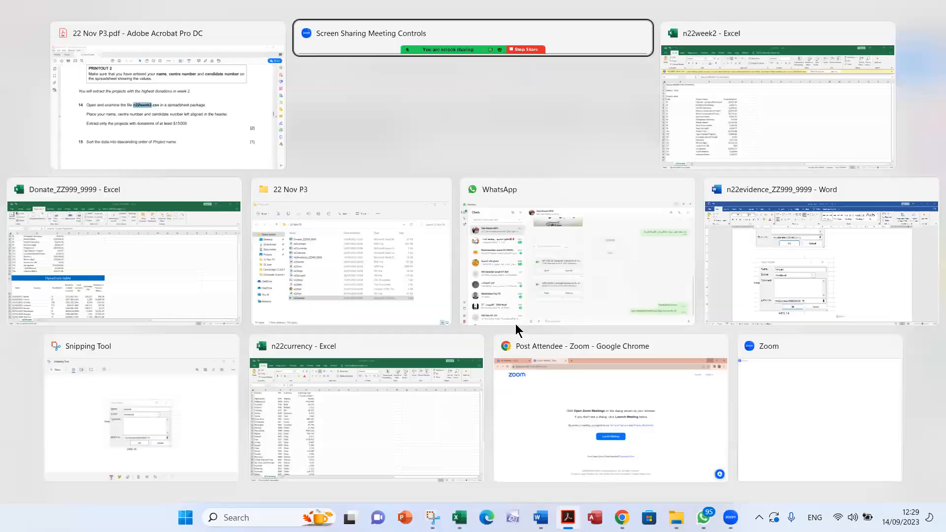
key(alt+Tab)
click(455, 276)
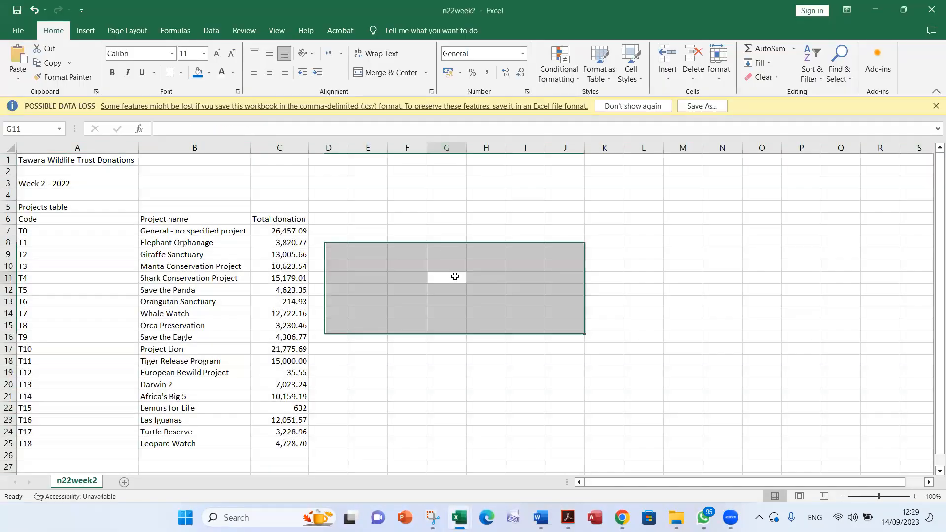
key(alt+Tab)
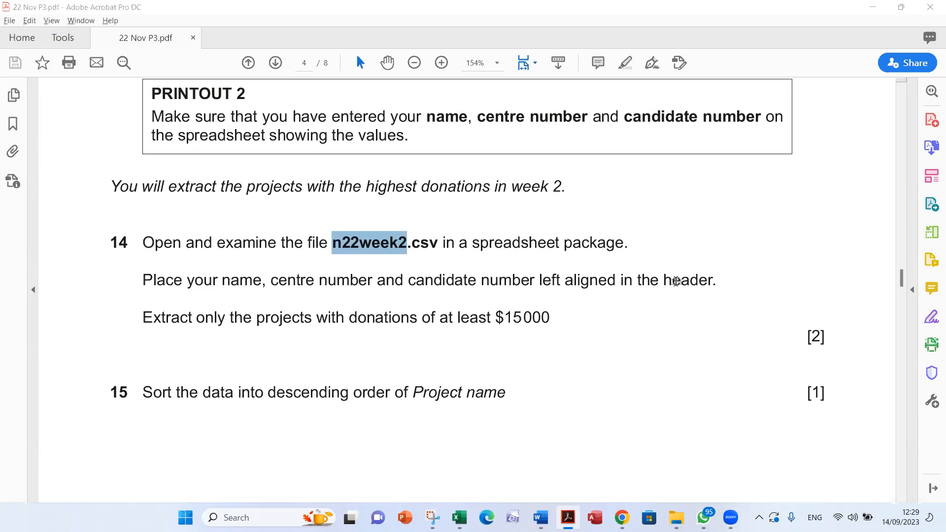
key(alt+Tab)
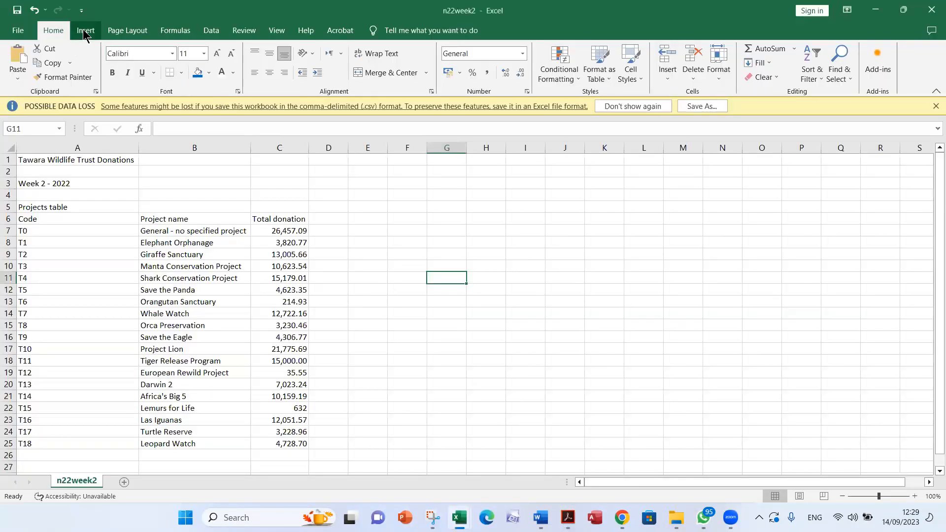
click(85, 31)
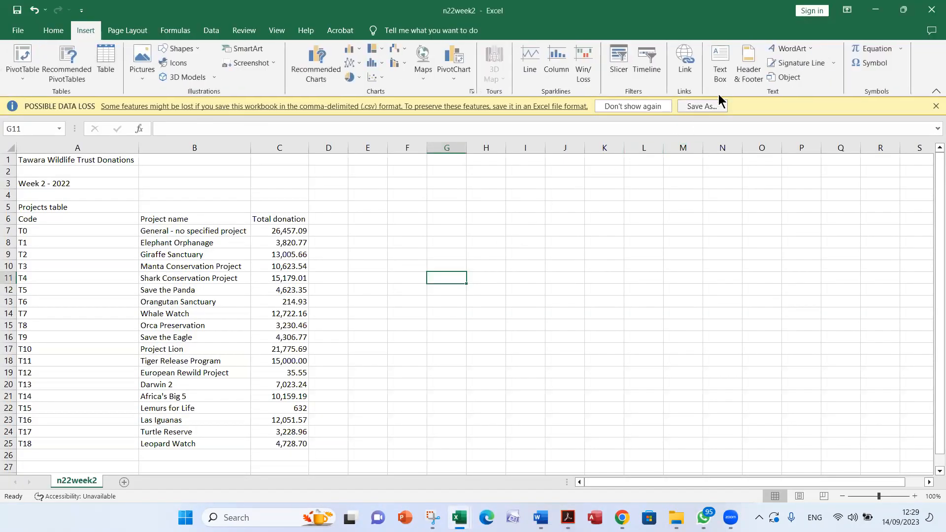
click(745, 69)
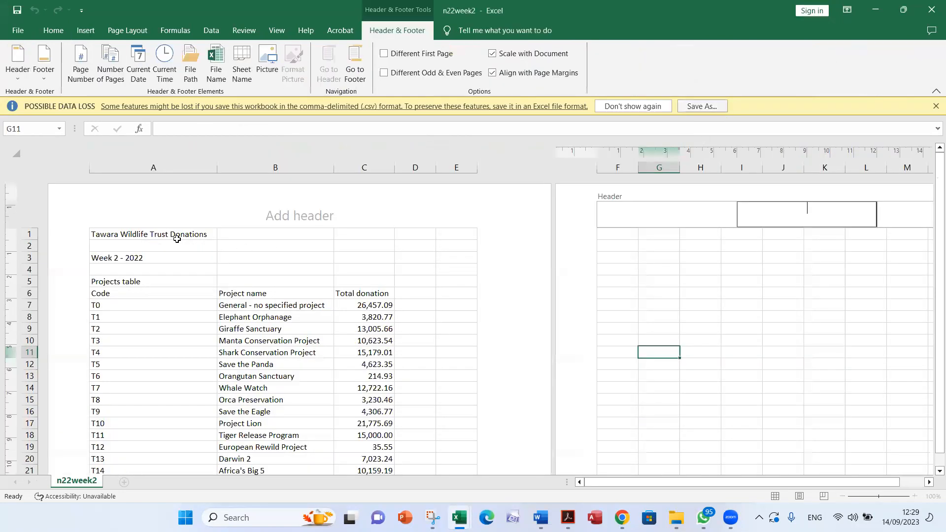
text(Name Name EG)
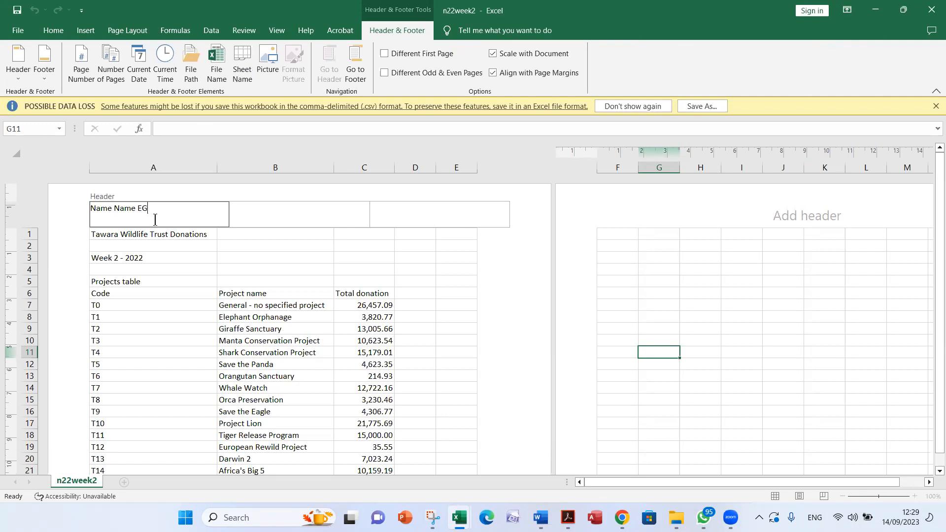
text(007 0001)
Recheck question 14 in Acrobat, finish editing the header in Excel and return n22week2 to Normal view
key(alt+Tab)
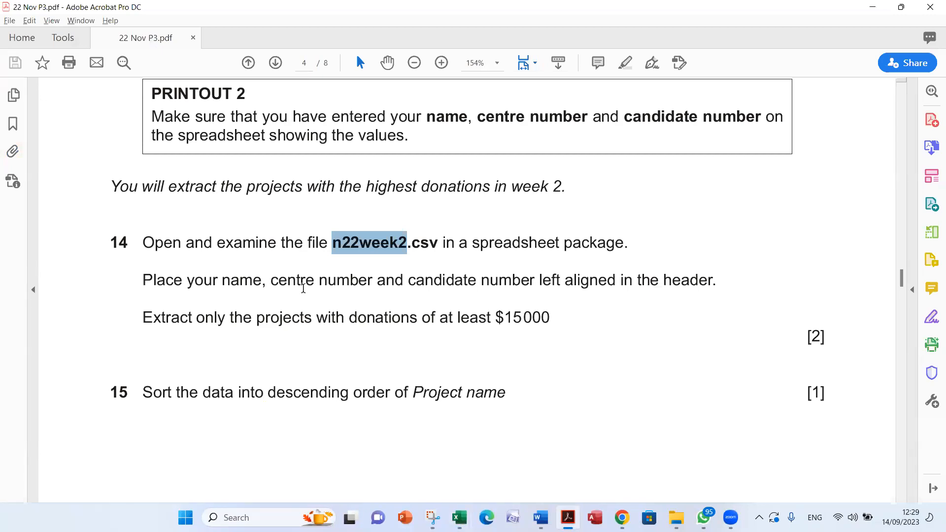
key(alt+Tab)
click(265, 305)
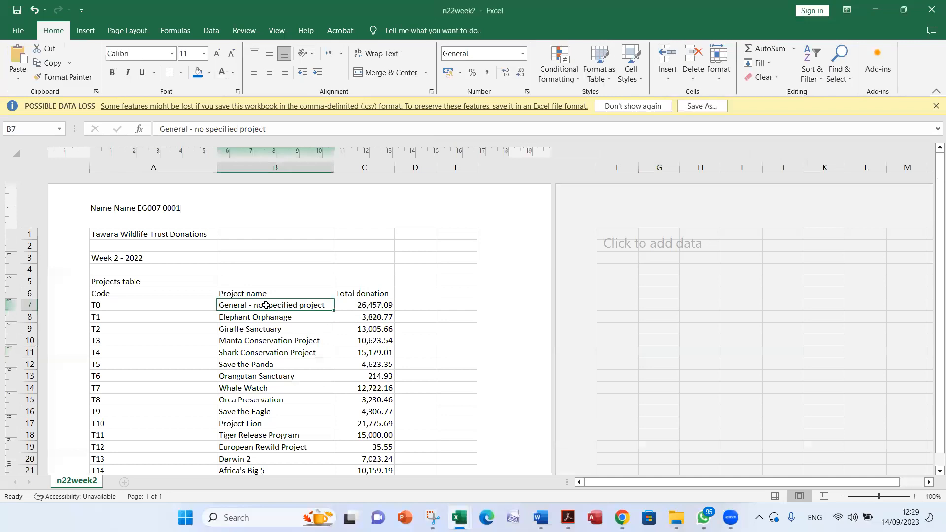
click(276, 31)
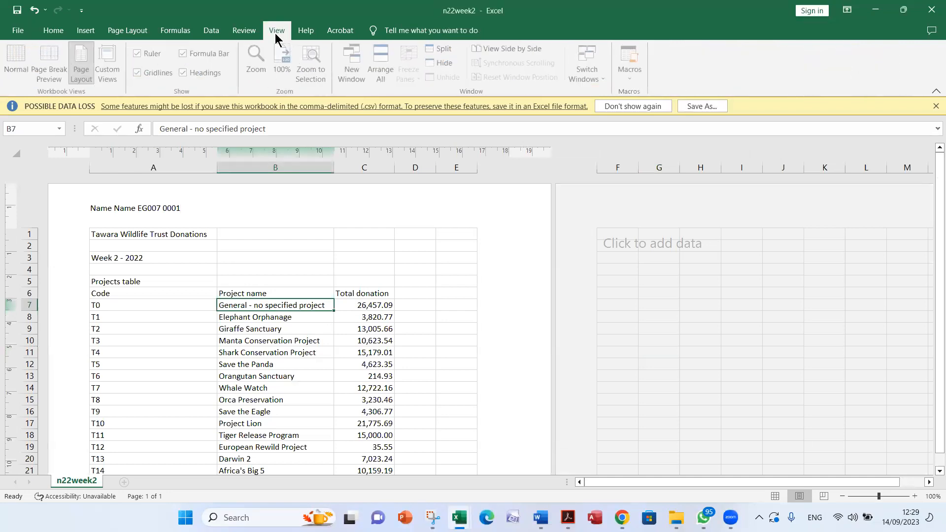
click(15, 66)
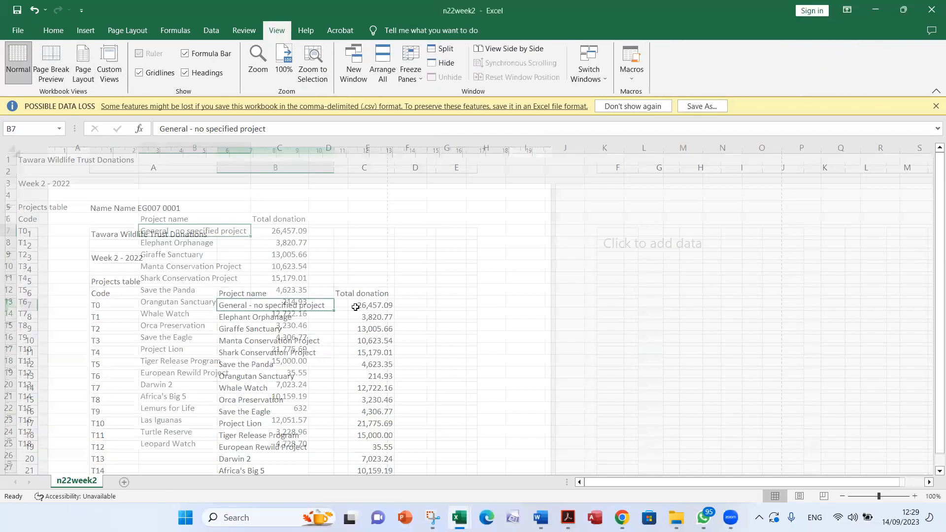
Check question 14's extract condition in Acrobat, and turn on filtering for header row A6:C6 of n22week2 in Excel
key(alt+Tab)
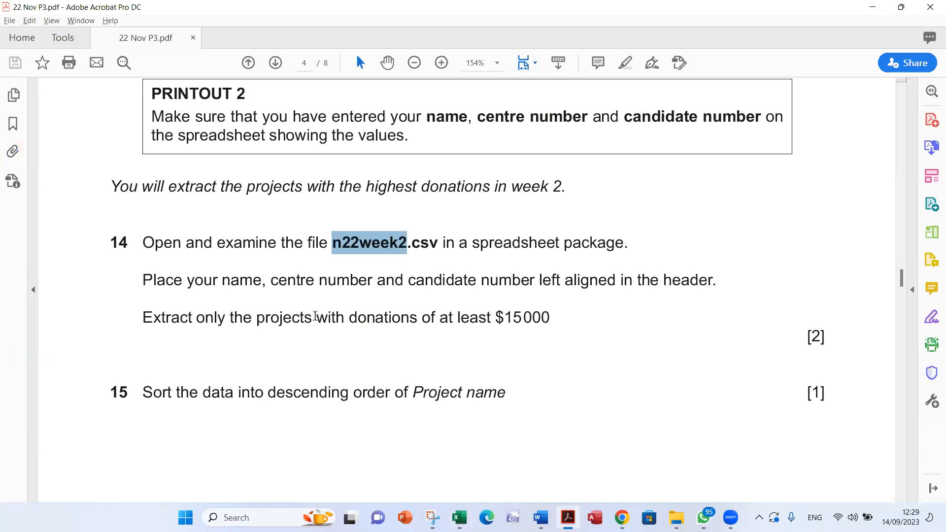
drag(550, 318, 509, 318)
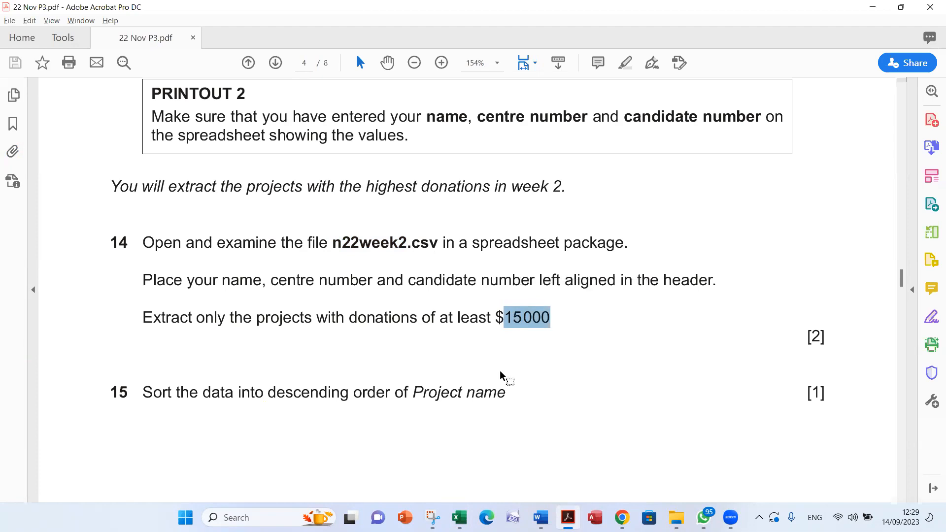
key(alt+Tab)
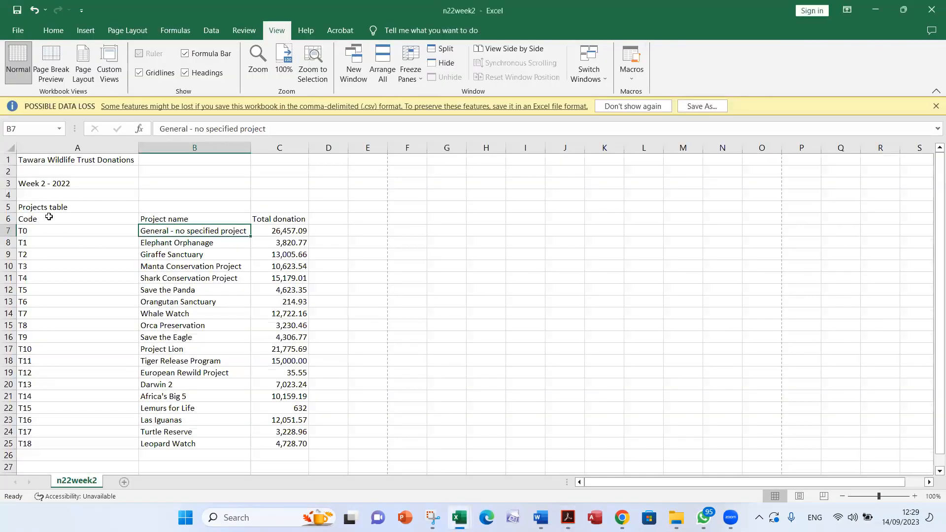
click(47, 218)
drag(47, 218, 256, 228)
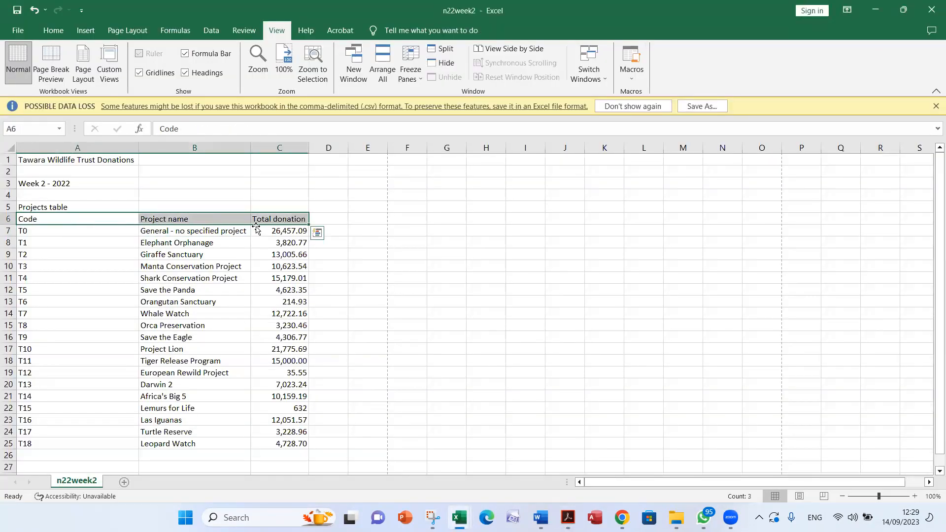
click(212, 32)
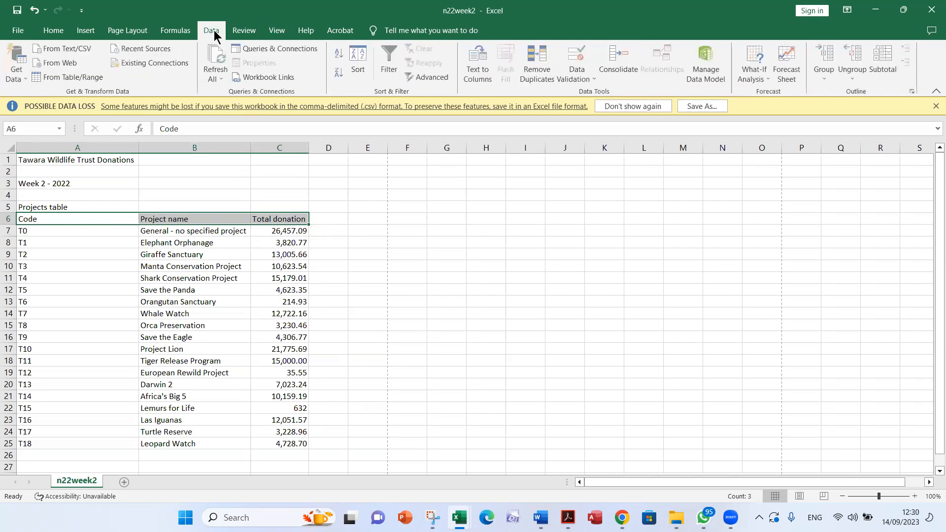
click(390, 66)
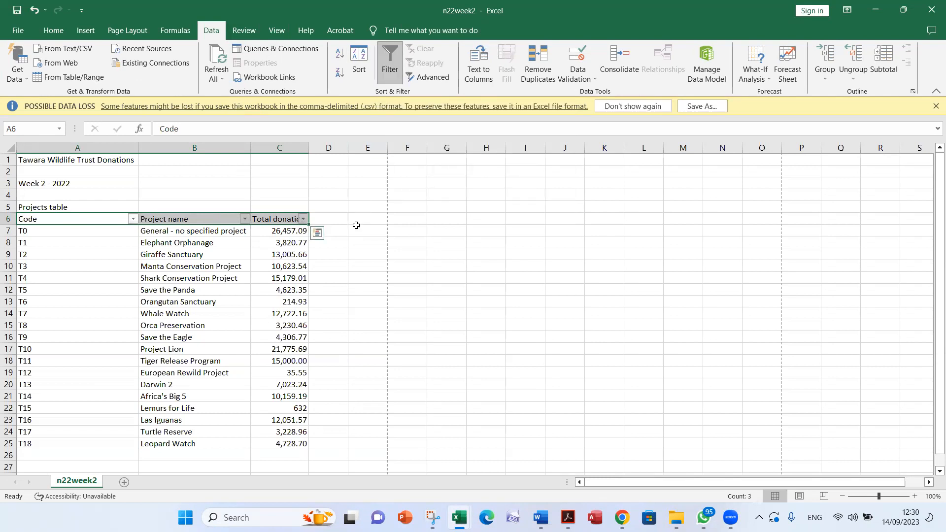
Filter the Total donation column to values greater than or equal to 15000
click(303, 220)
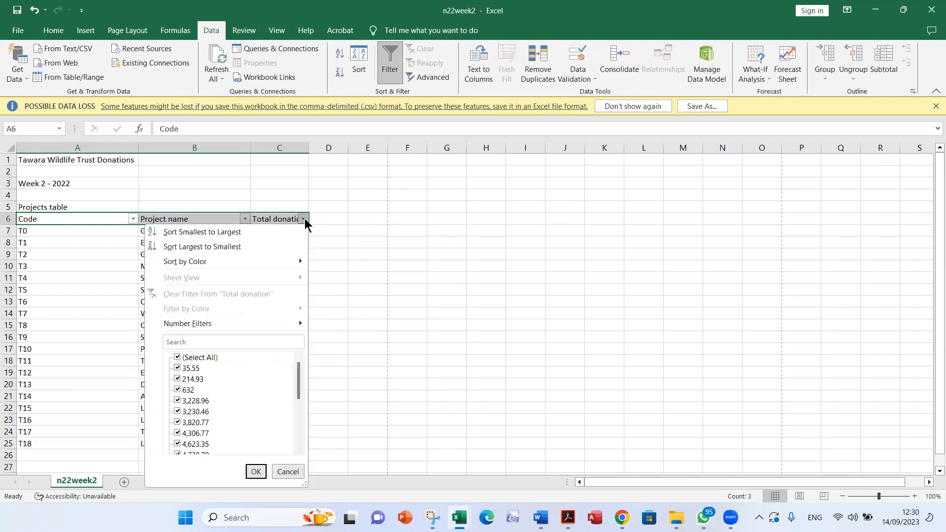
mouse_move(270, 327)
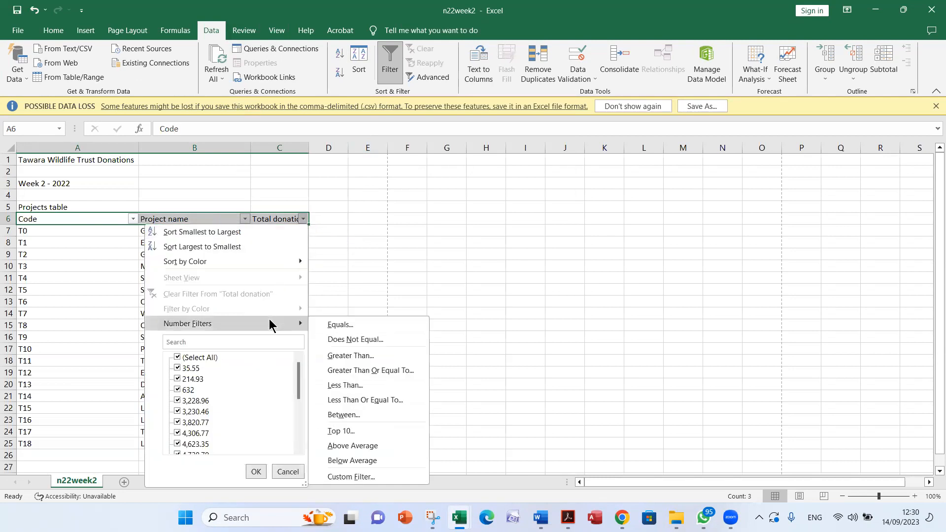
click(393, 376)
text(15000)
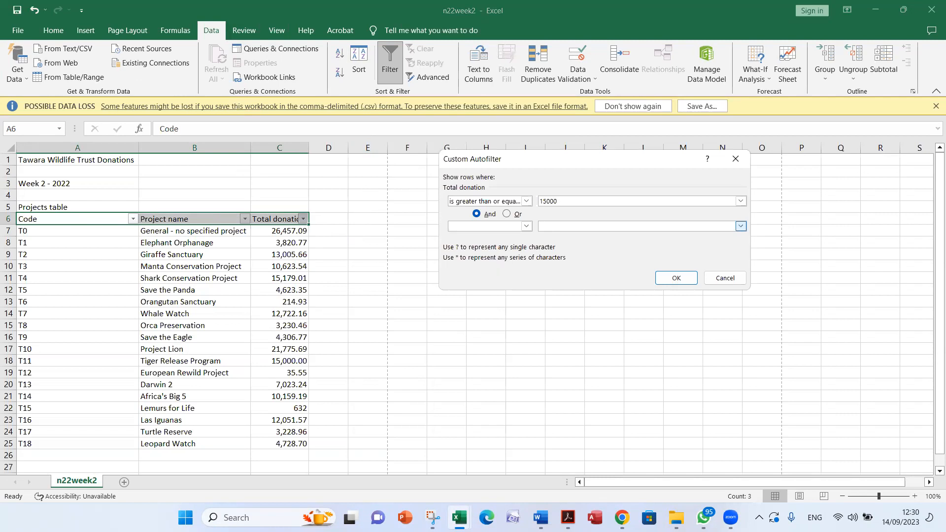
click(675, 277)
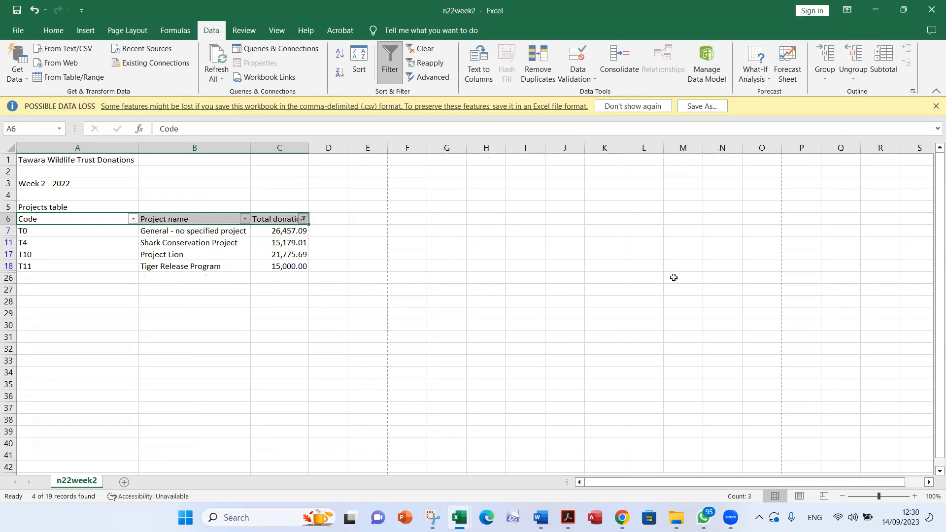
Read question 15 in Acrobat, and sort the filtered extract in Excel by Project name from Z to A
key(alt+Tab)
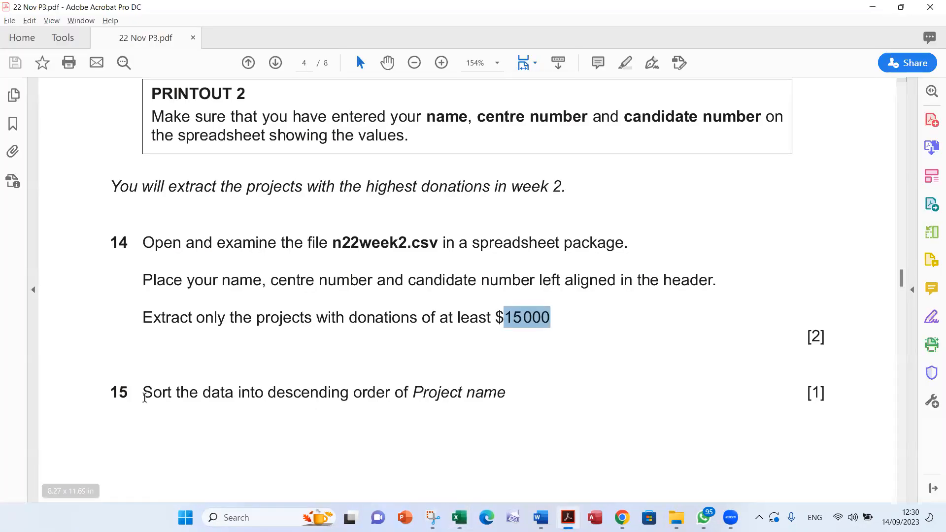
double_click(452, 392)
key(alt+Tab)
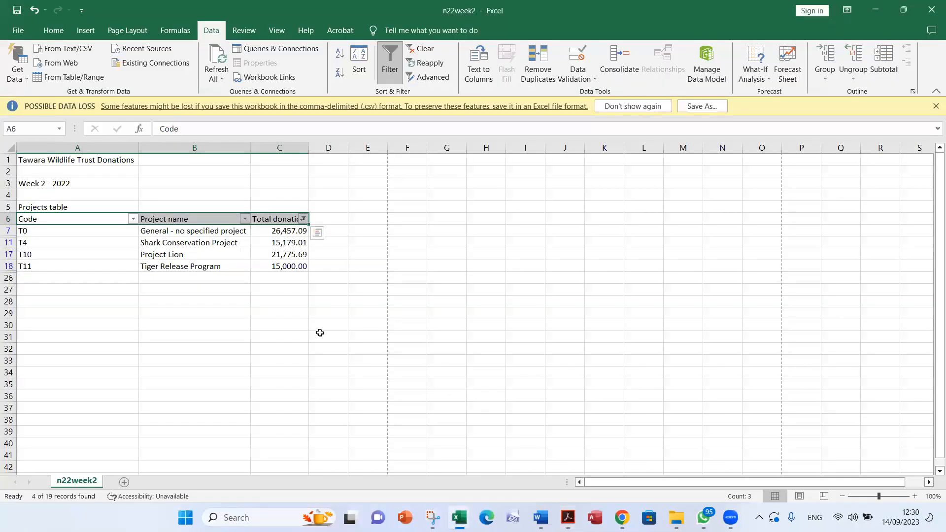
click(245, 219)
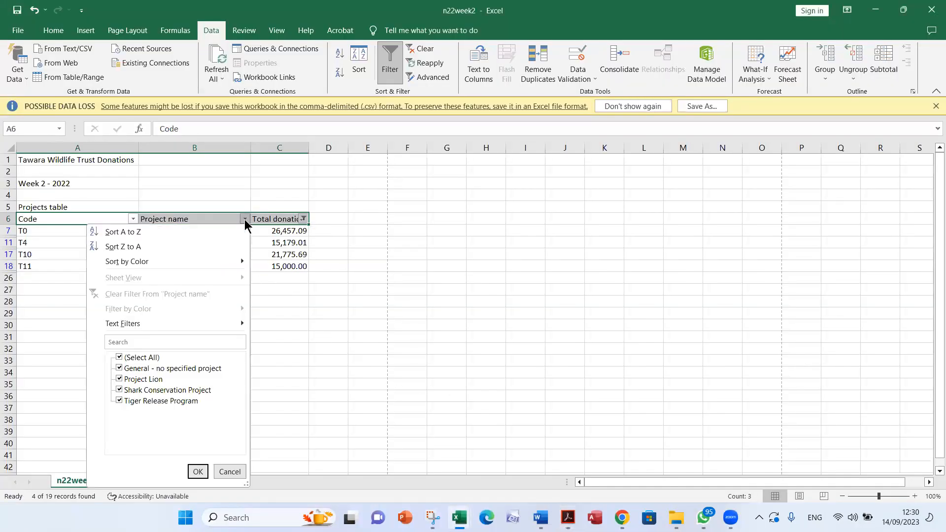
click(185, 248)
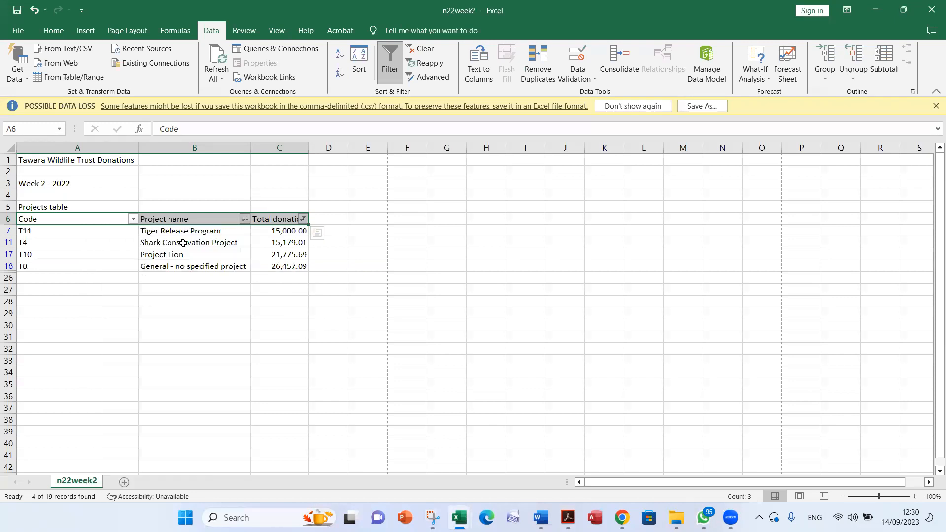
Read question 16 in Acrobat, and set n22week2 in Excel to print row and column headings
key(alt+Tab)
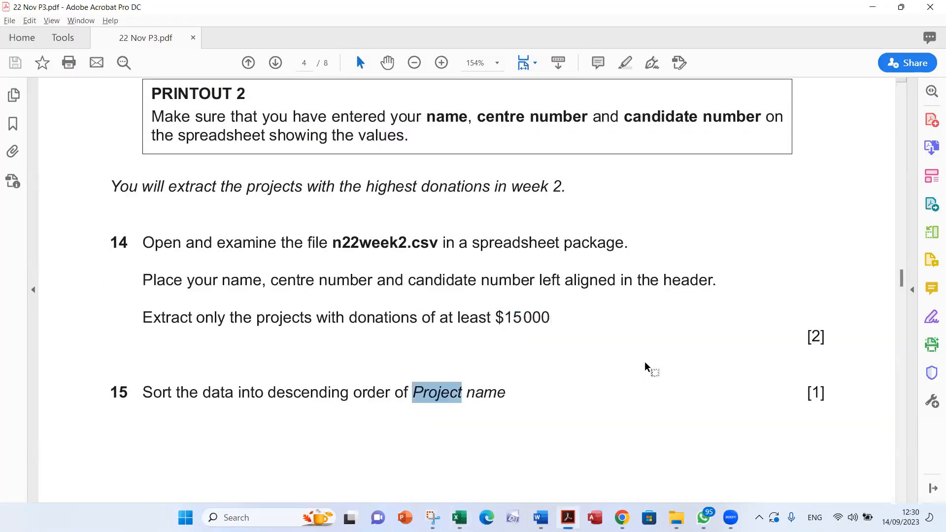
scroll(645, 362, down, 7)
scroll(644, 362, down, 3)
scroll(644, 362, up, 2)
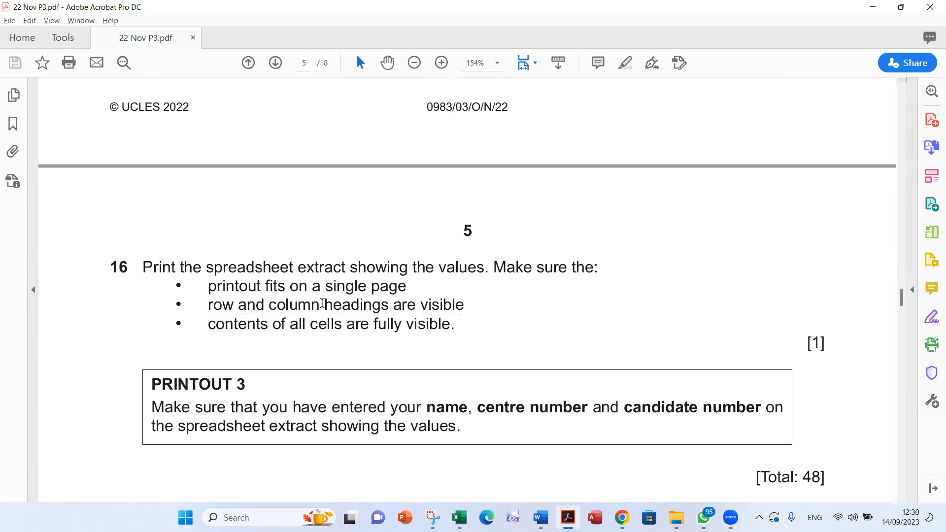
key(alt+Tab)
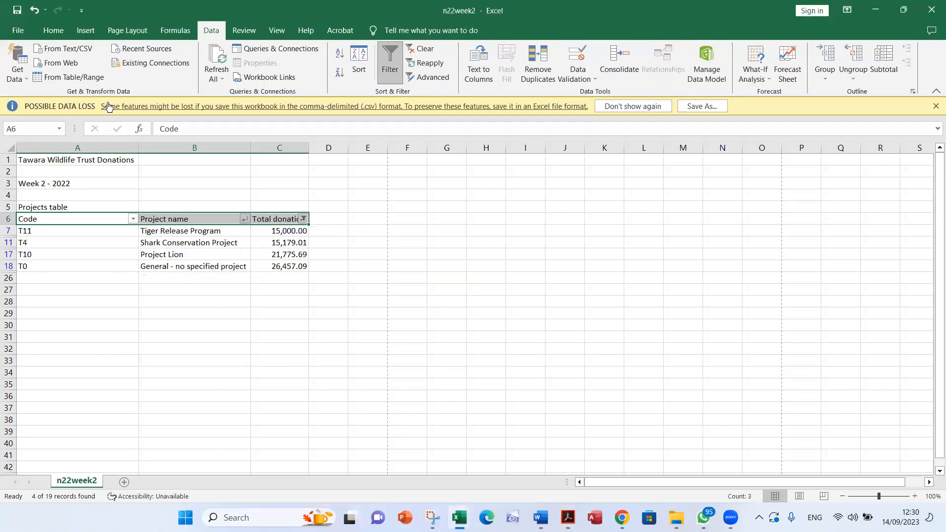
click(126, 32)
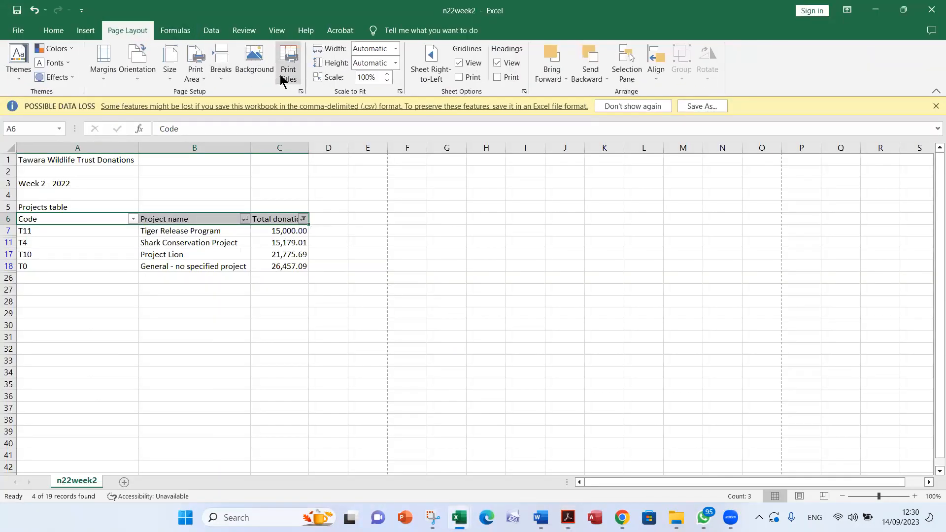
click(287, 74)
click(501, 213)
click(641, 331)
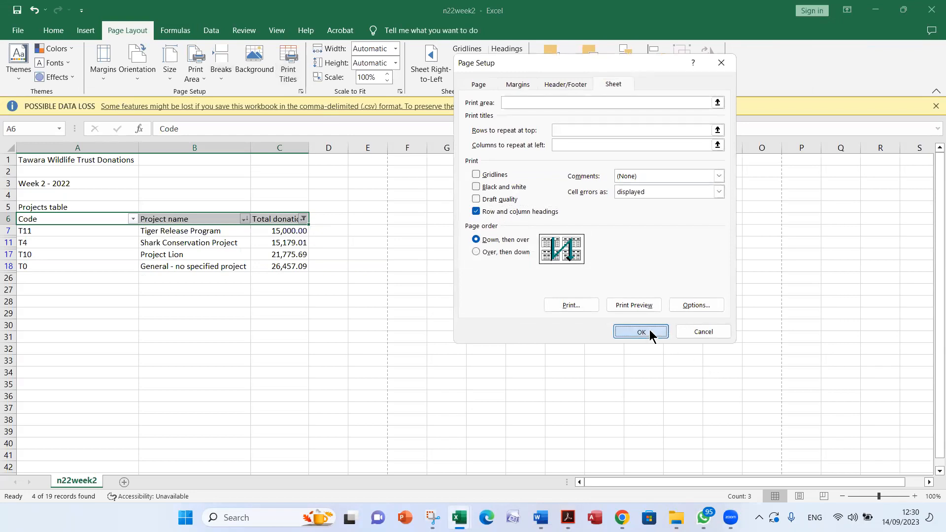
Recheck question 16 in Acrobat, and preview the n22week2 extract's printout in Excel
key(alt+Tab)
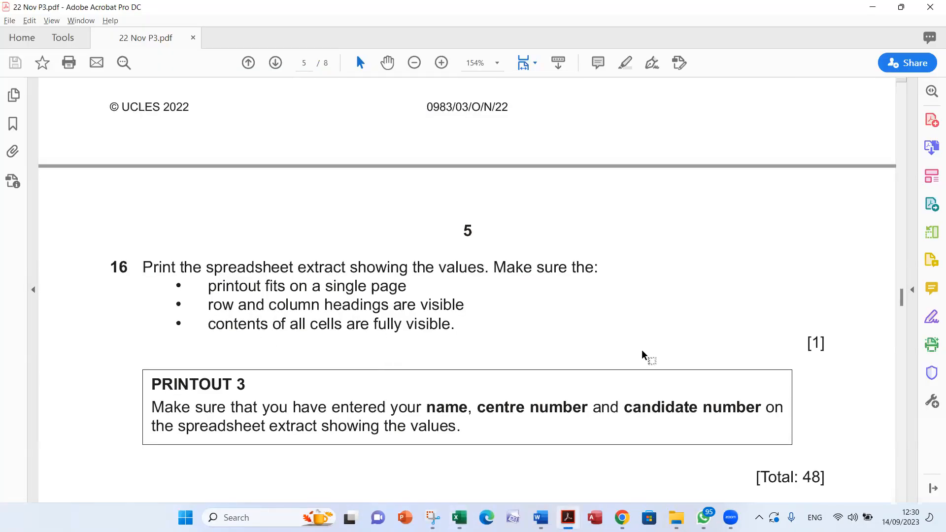
key(alt+Tab)
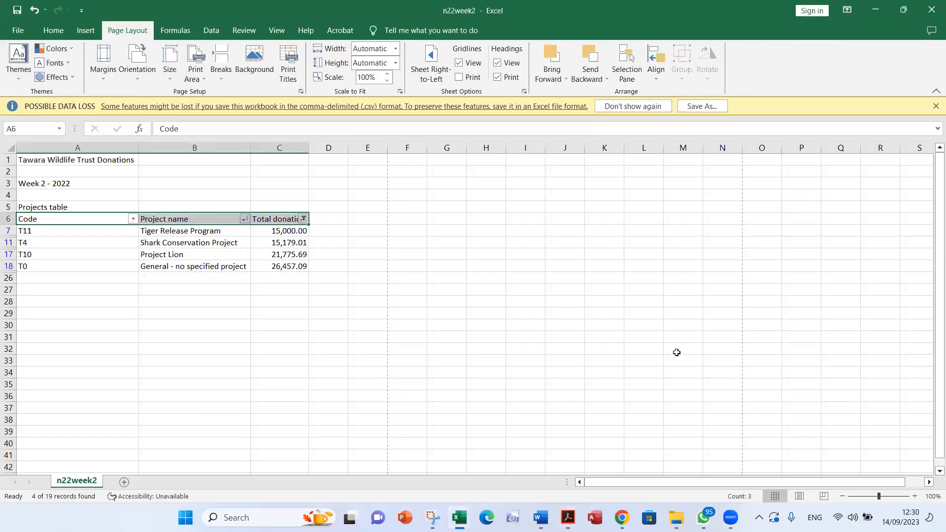
click(18, 30)
click(24, 278)
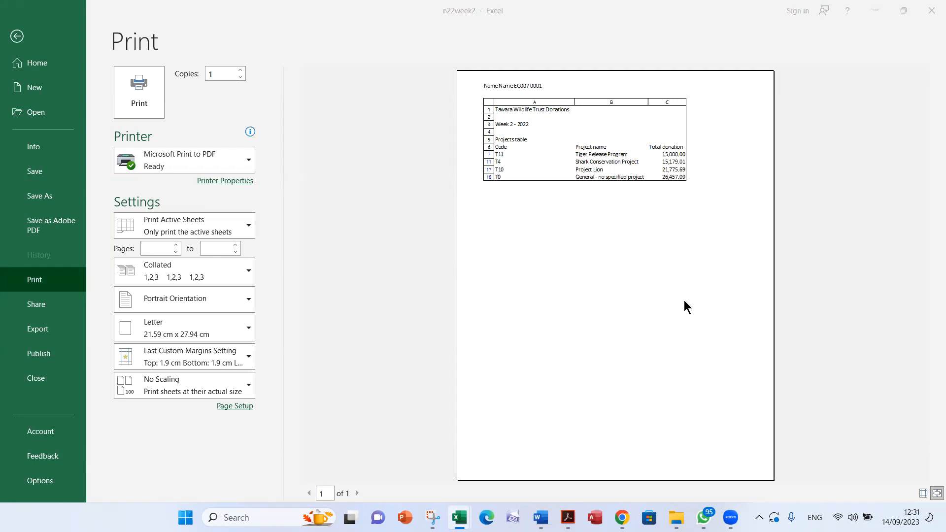
Review questions 15 and 16, the Printout 3 instructions and the task's total marks in Acrobat
key(alt+Tab)
scroll(796, 344, up, 5)
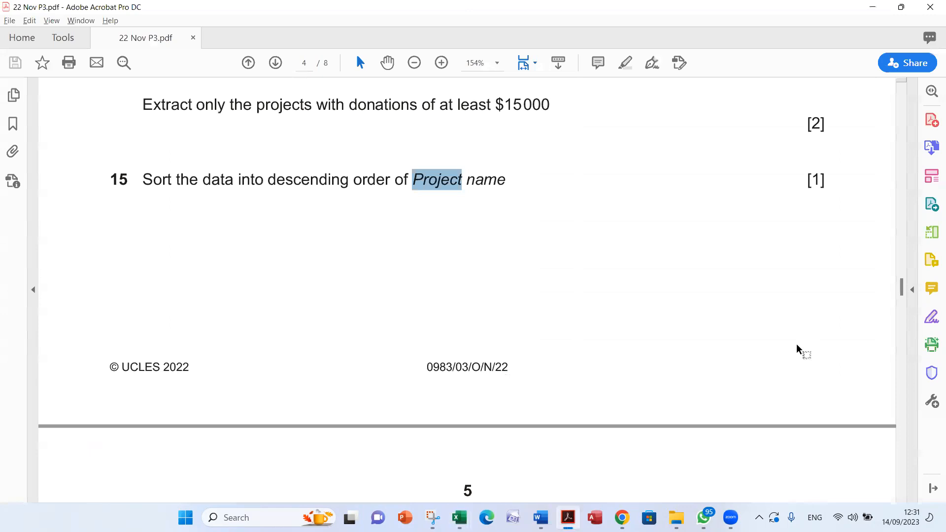
scroll(794, 264, down, 5)
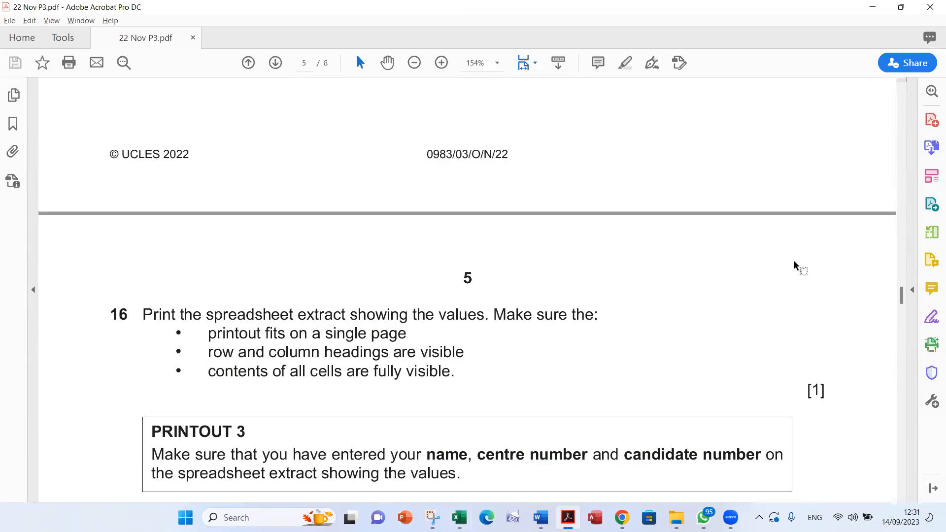
scroll(785, 282, up, 1)
scroll(784, 282, down, 1)
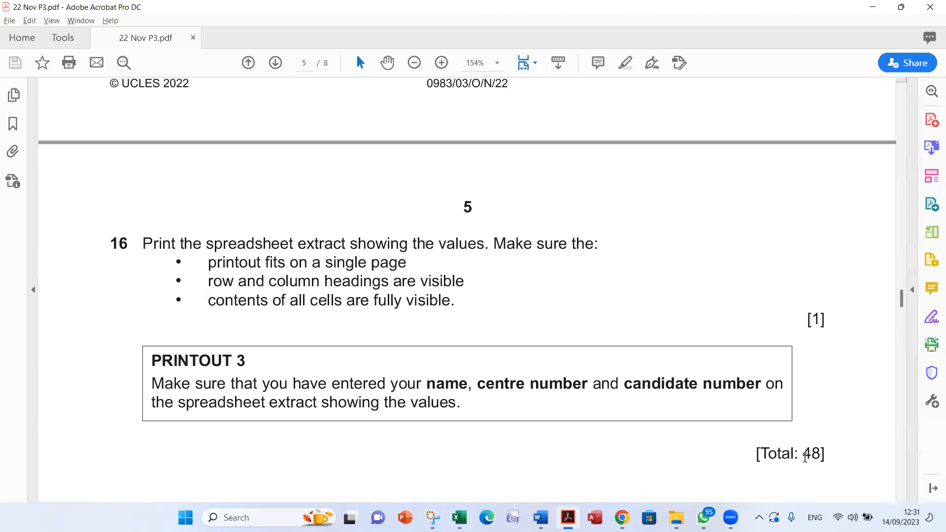
drag(803, 457, 821, 457)
key(alt+Tab)
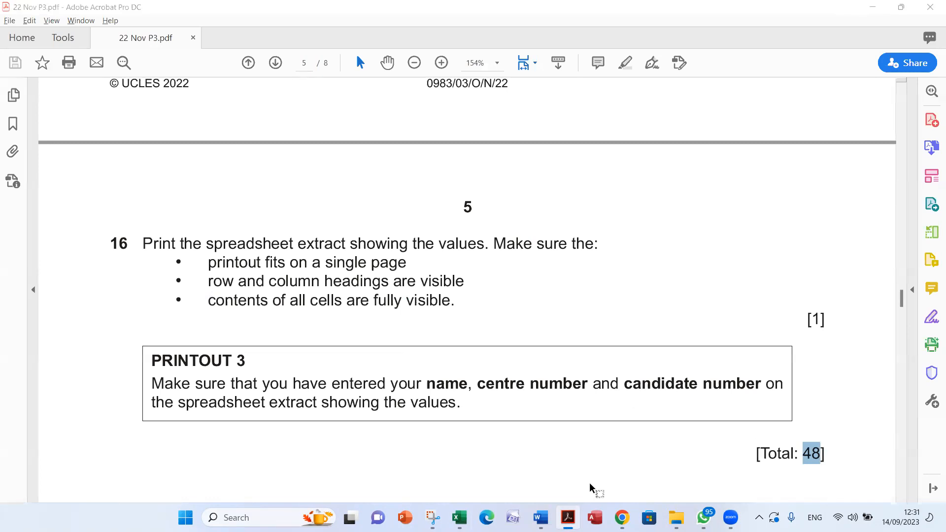